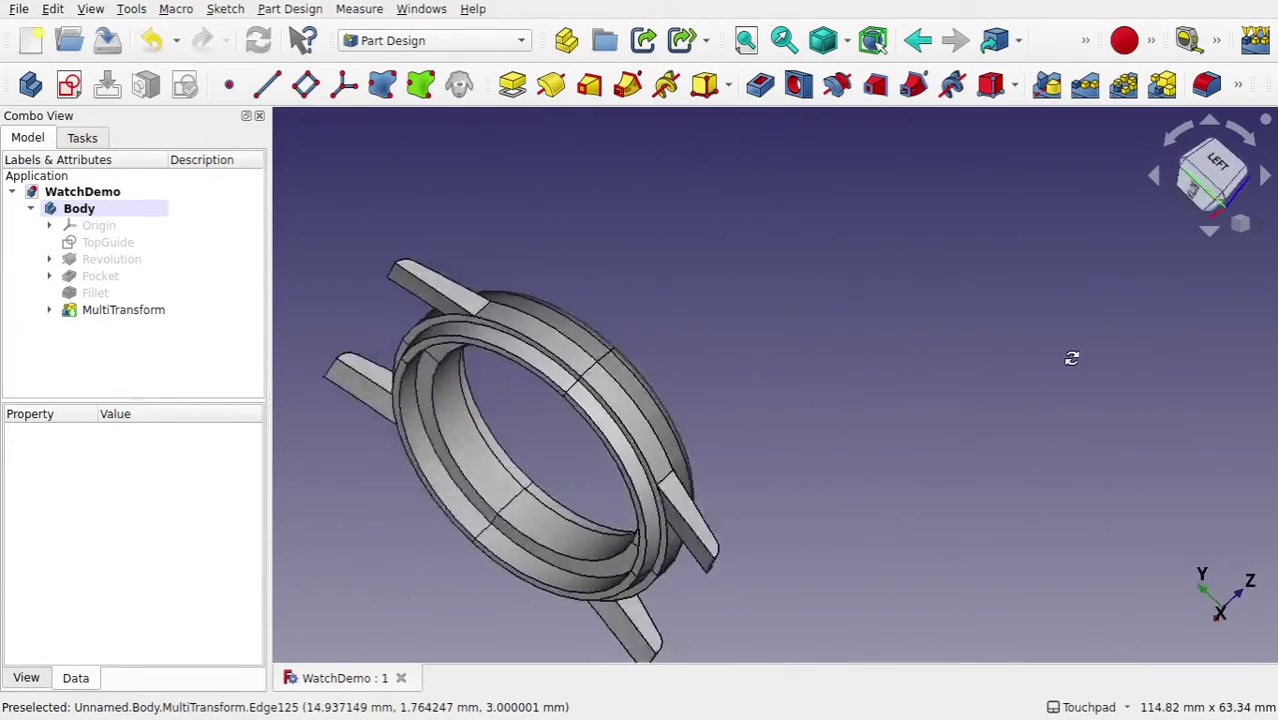
# - Examine the finished watch case with its four lugs from several sides and from the top
pyautogui.moveTo(579, 477); pyautogui.dragTo(1004, 351, button='middle')
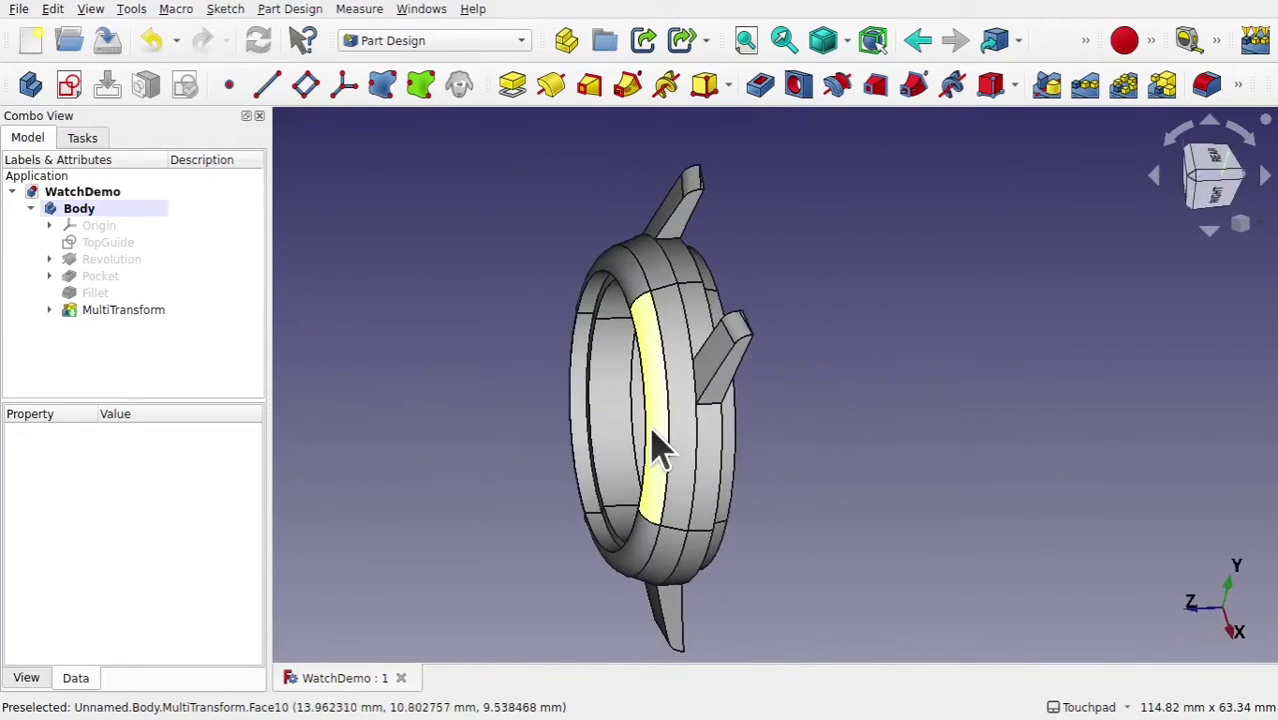
pyautogui.moveTo(652, 450); pyautogui.dragTo(622, 470, button='middle')
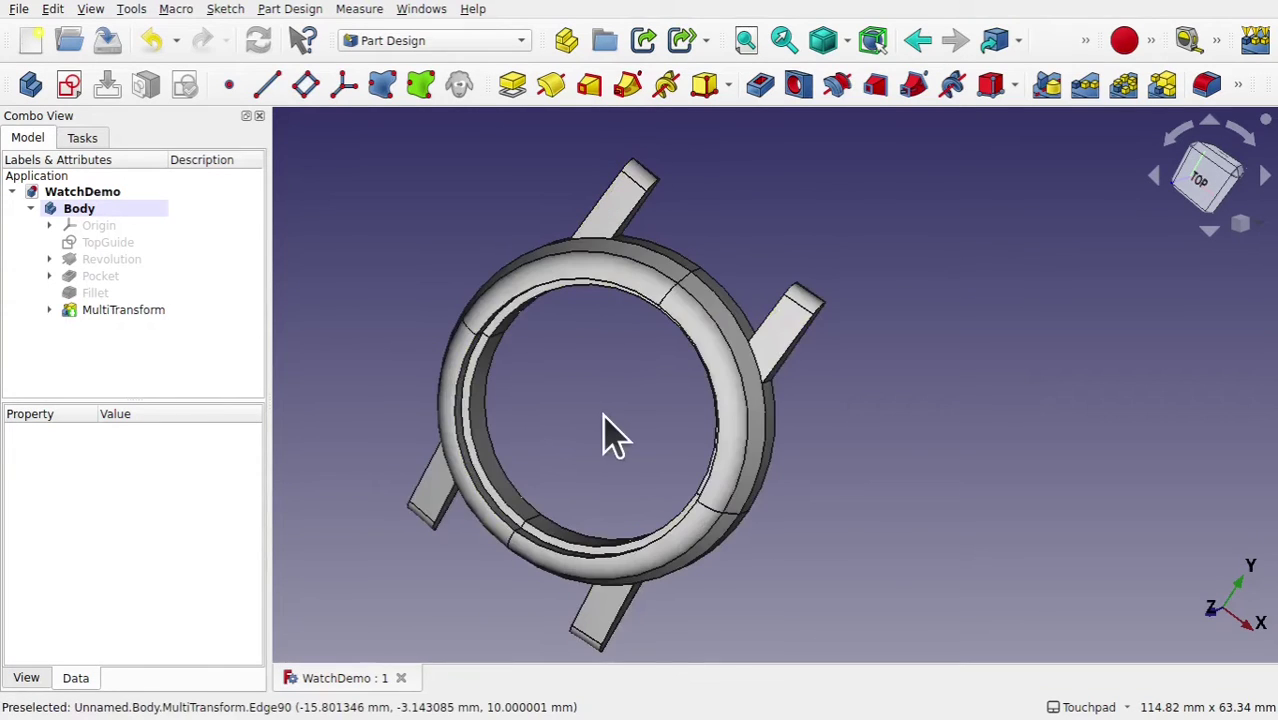
pyautogui.moveTo(603, 415); pyautogui.dragTo(687, 357, button='middle')
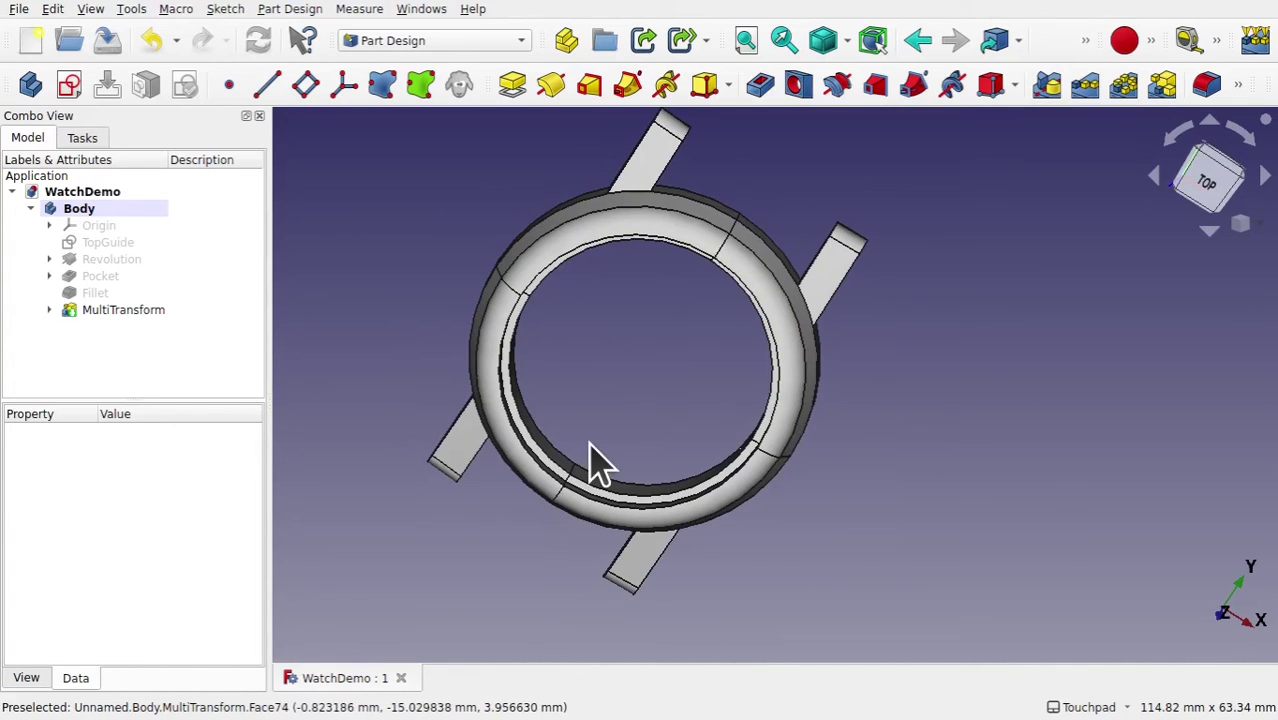
pyautogui.click(1207, 182)
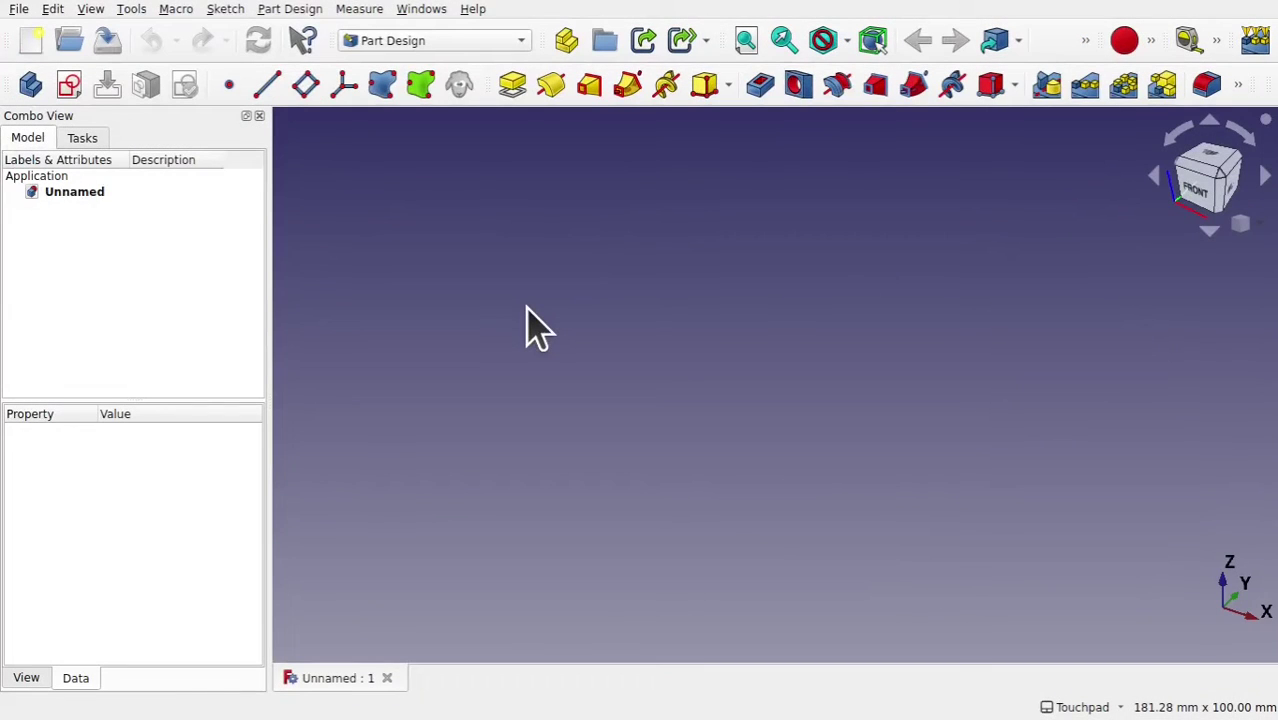
# - Create a new body and start a sketch on its XY plane
pyautogui.click(32, 85)
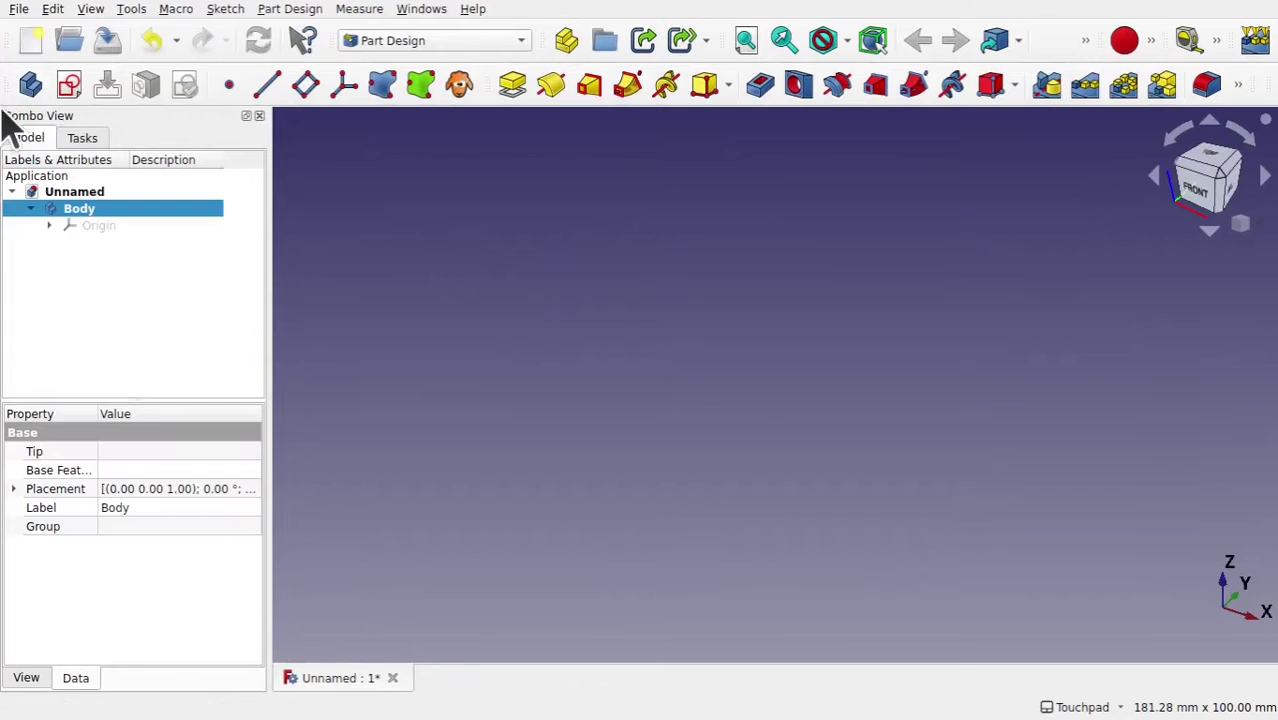
pyautogui.click(72, 88)
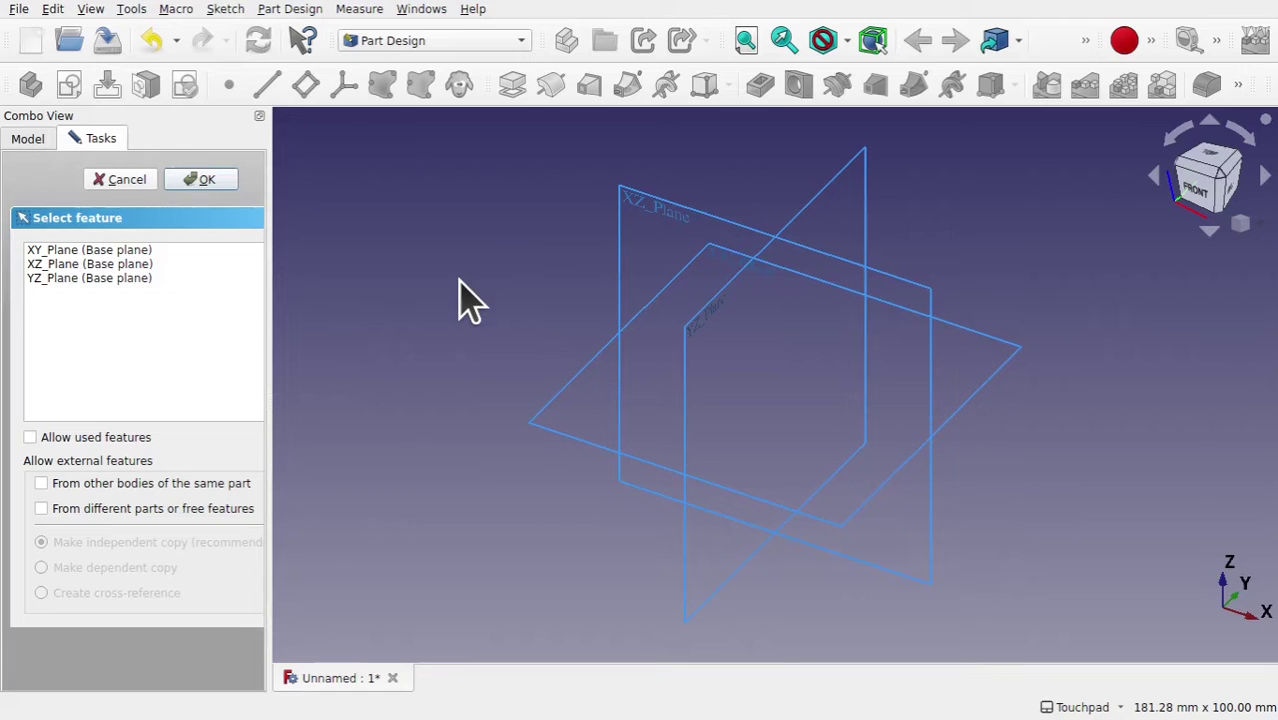
pyautogui.click(68, 250)
pyautogui.click(203, 181)
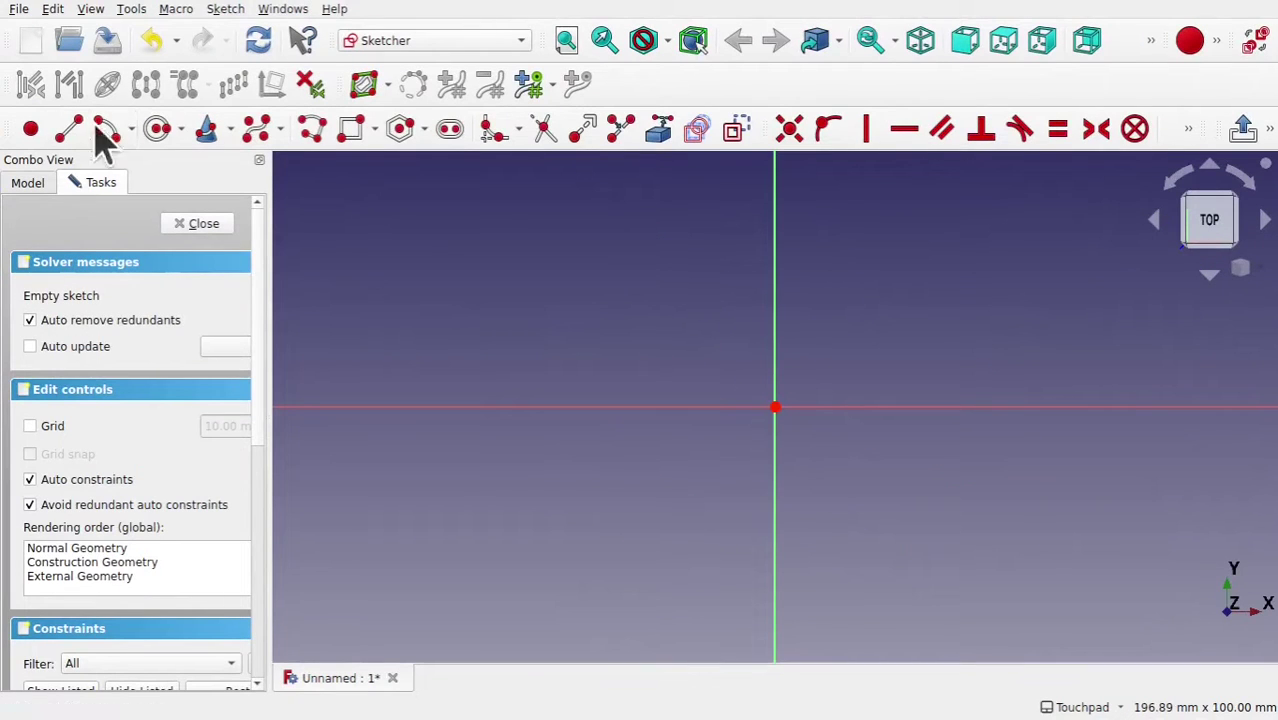
# - Sketch a circle about 64 mm in diameter centred on the origin
pyautogui.click(156, 130)
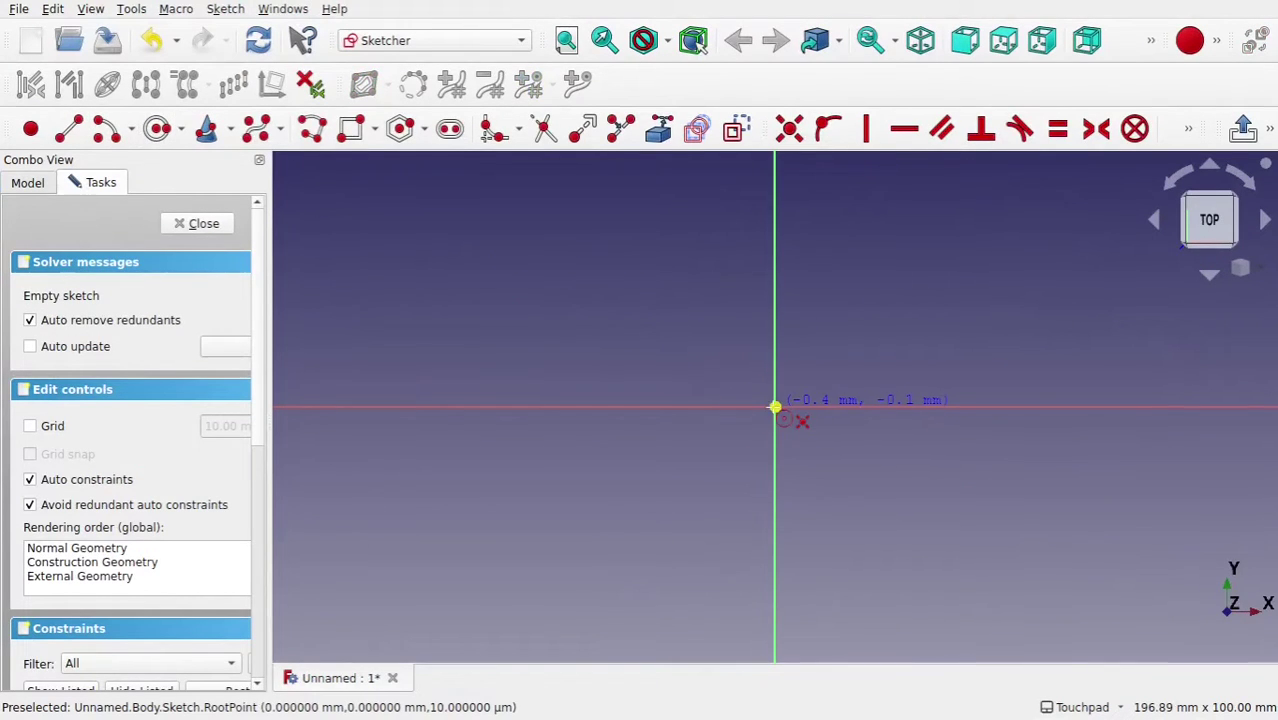
pyautogui.click(776, 407)
pyautogui.click(913, 491)
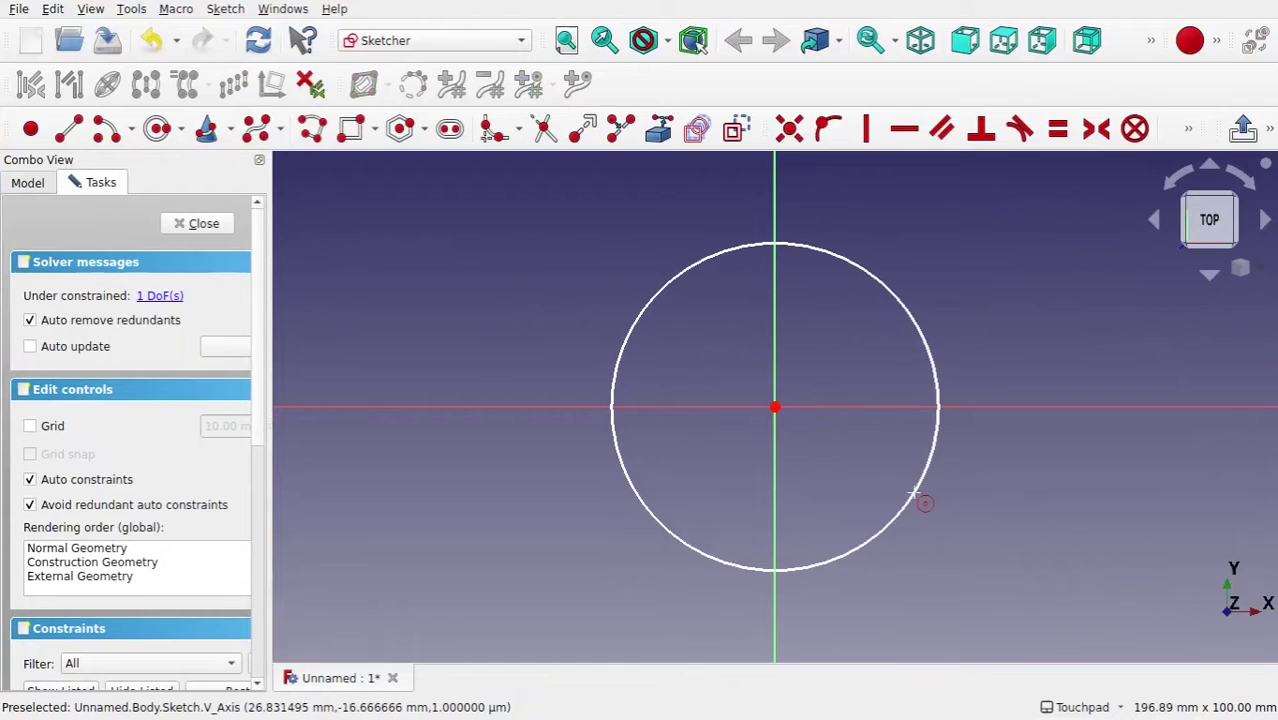
pyautogui.rightClick(803, 395)
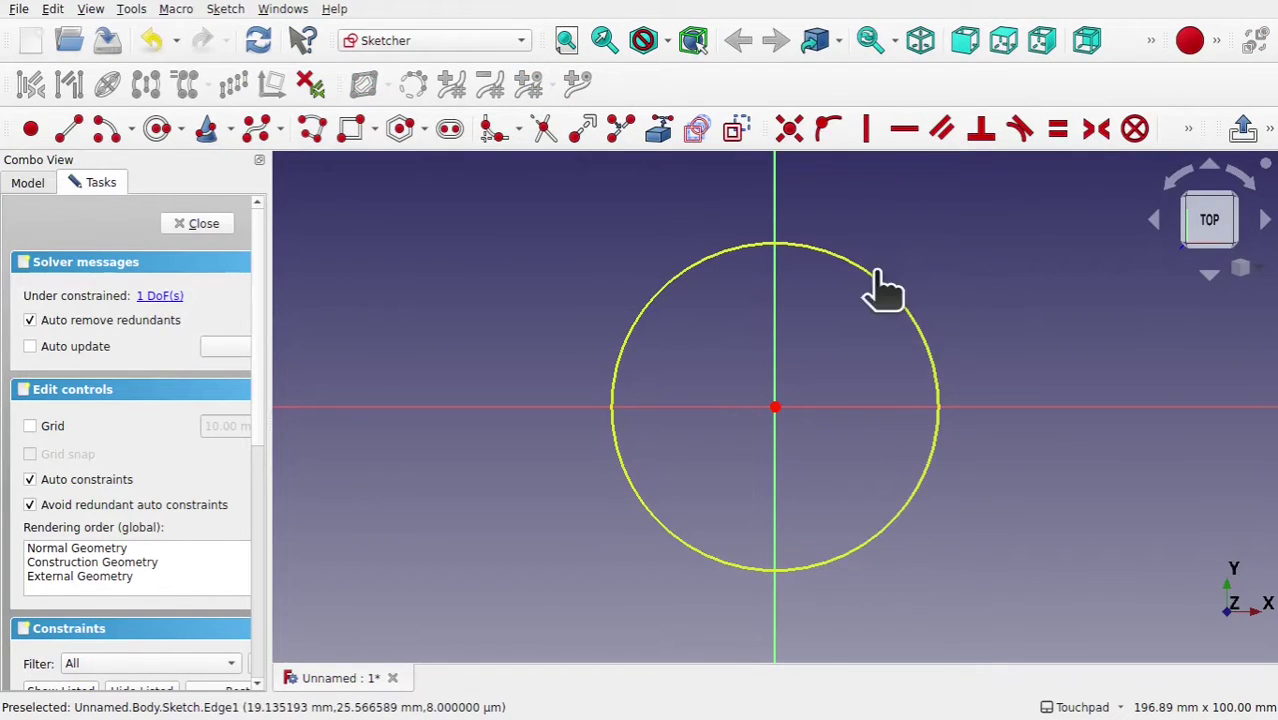
# - Turn the circle into construction geometry and constrain its diameter to 40 mm
pyautogui.click(737, 132)
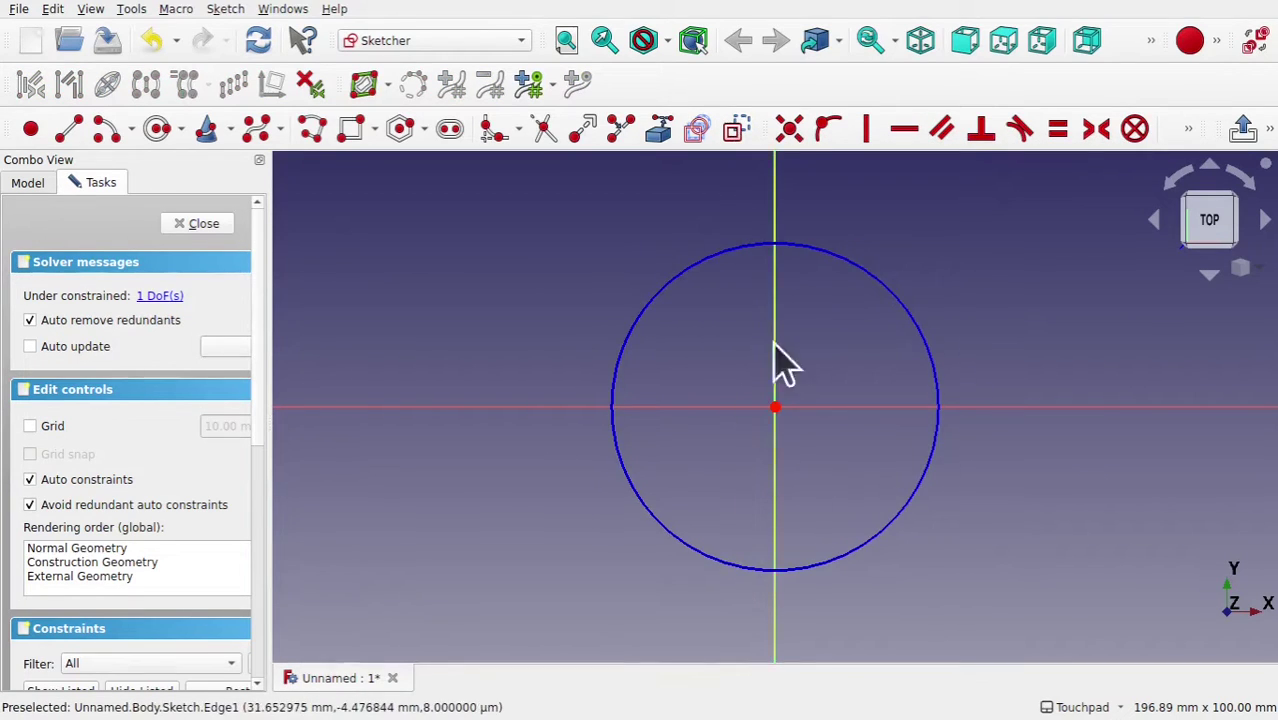
pyautogui.click(742, 251)
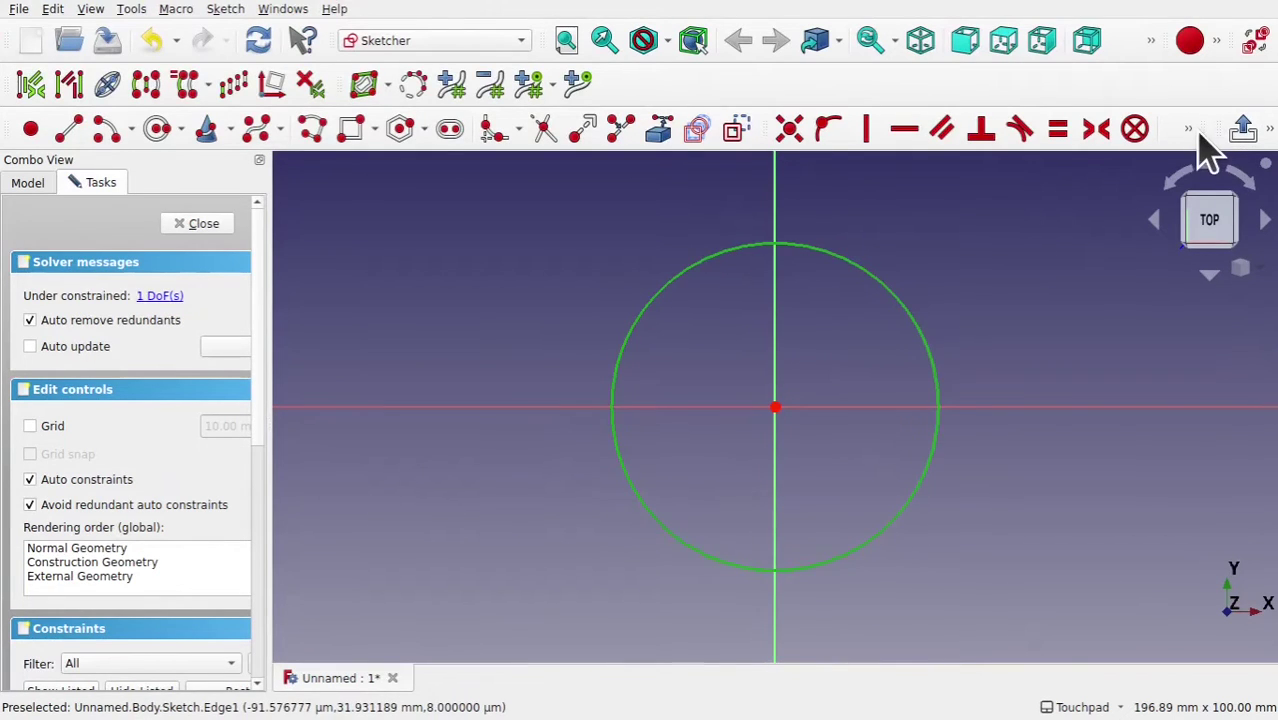
pyautogui.click(1187, 130)
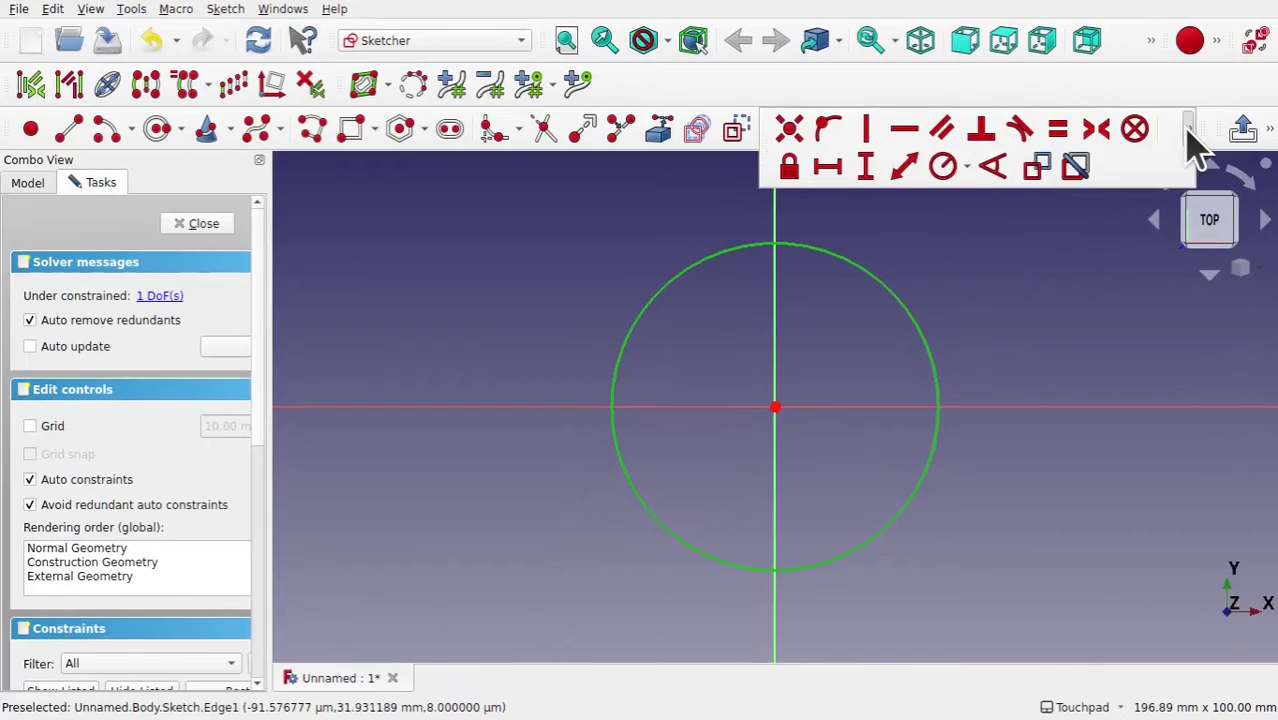
pyautogui.click(966, 166)
pyautogui.click(969, 215)
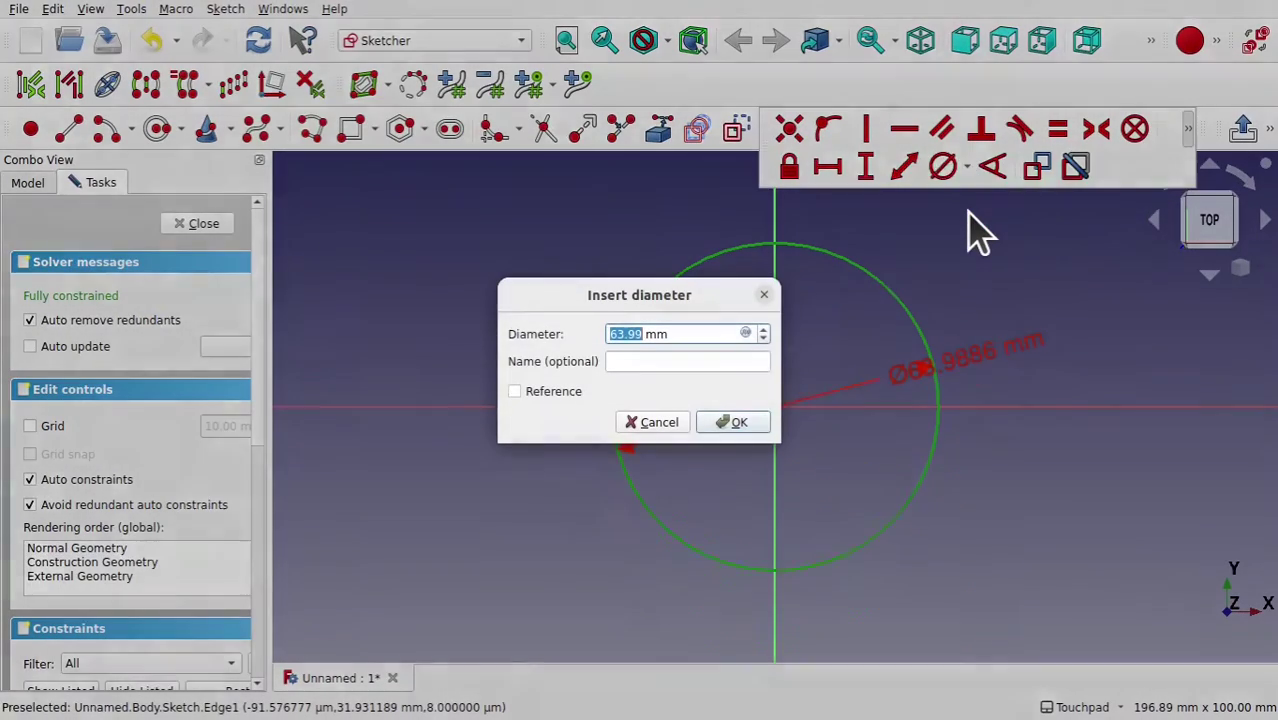
pyautogui.write('40')
pyautogui.press('Return')
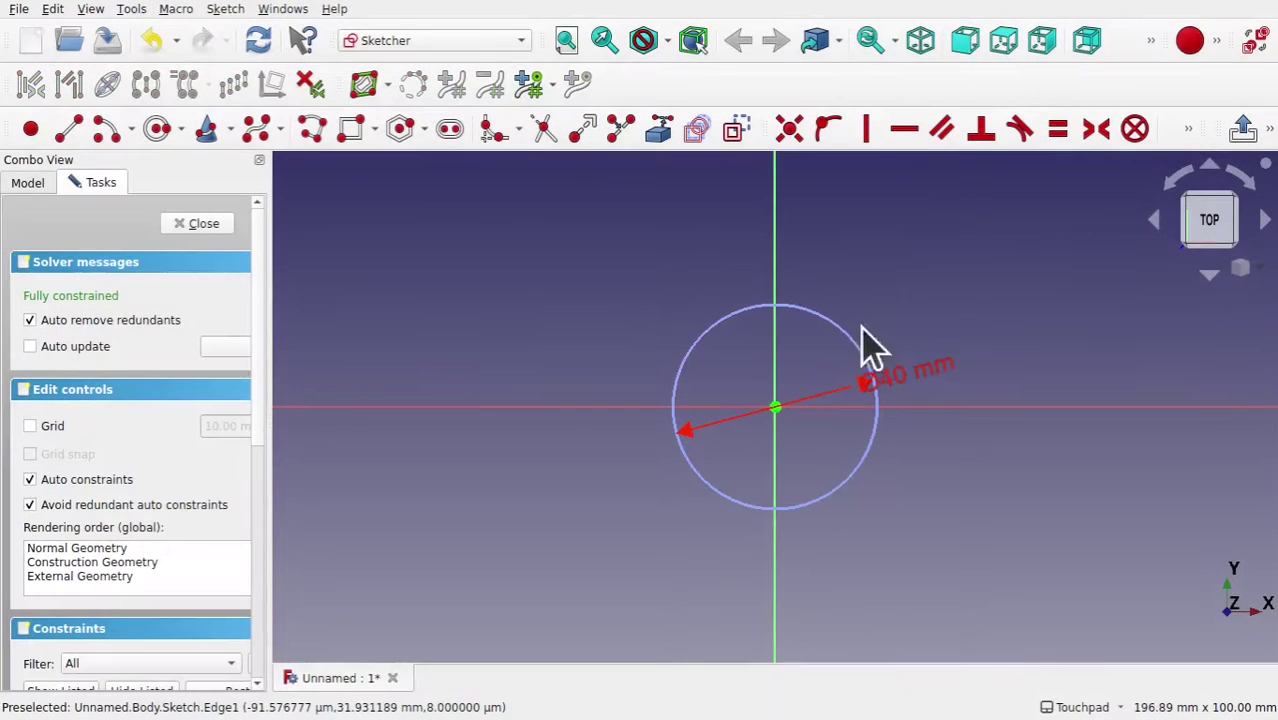
# - Draw an open three-sided lug outline with a polyline, starting and ending on the construction circle's upper right part
pyautogui.scroll(2, 815, 432)
pyautogui.scroll(1, 815, 432)
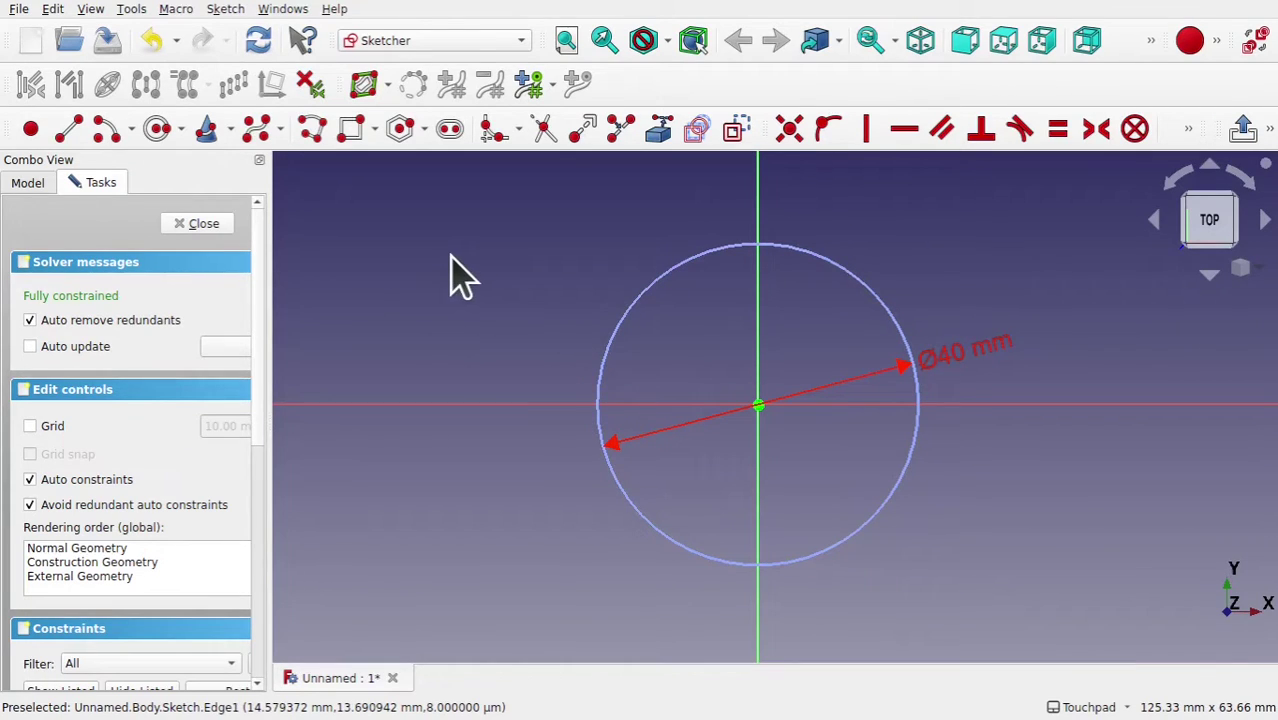
pyautogui.click(318, 132)
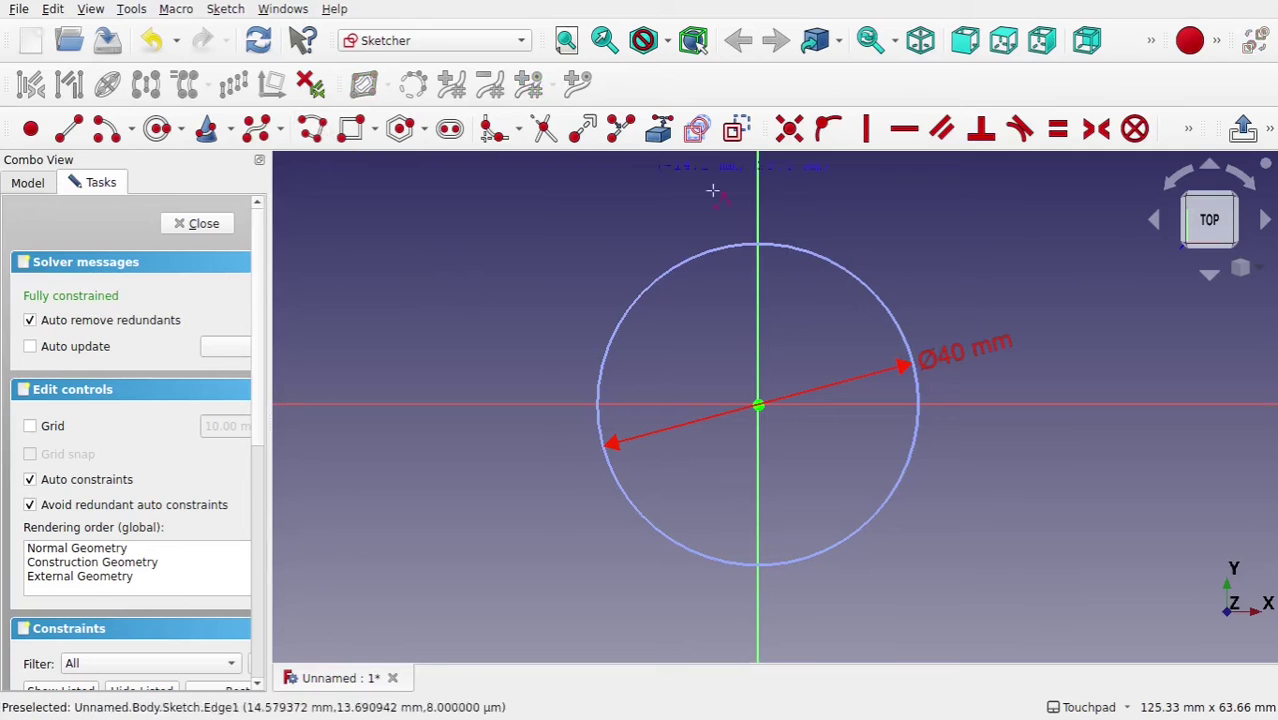
pyautogui.click(838, 262)
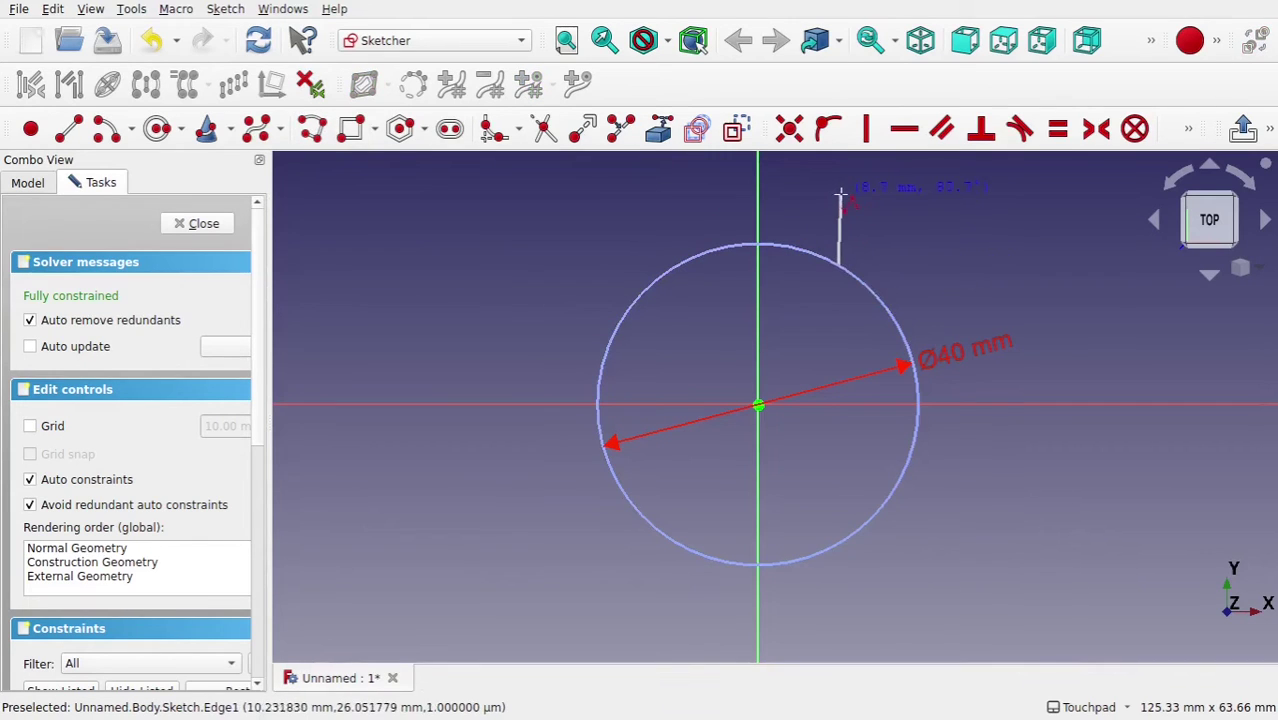
pyautogui.click(838, 180)
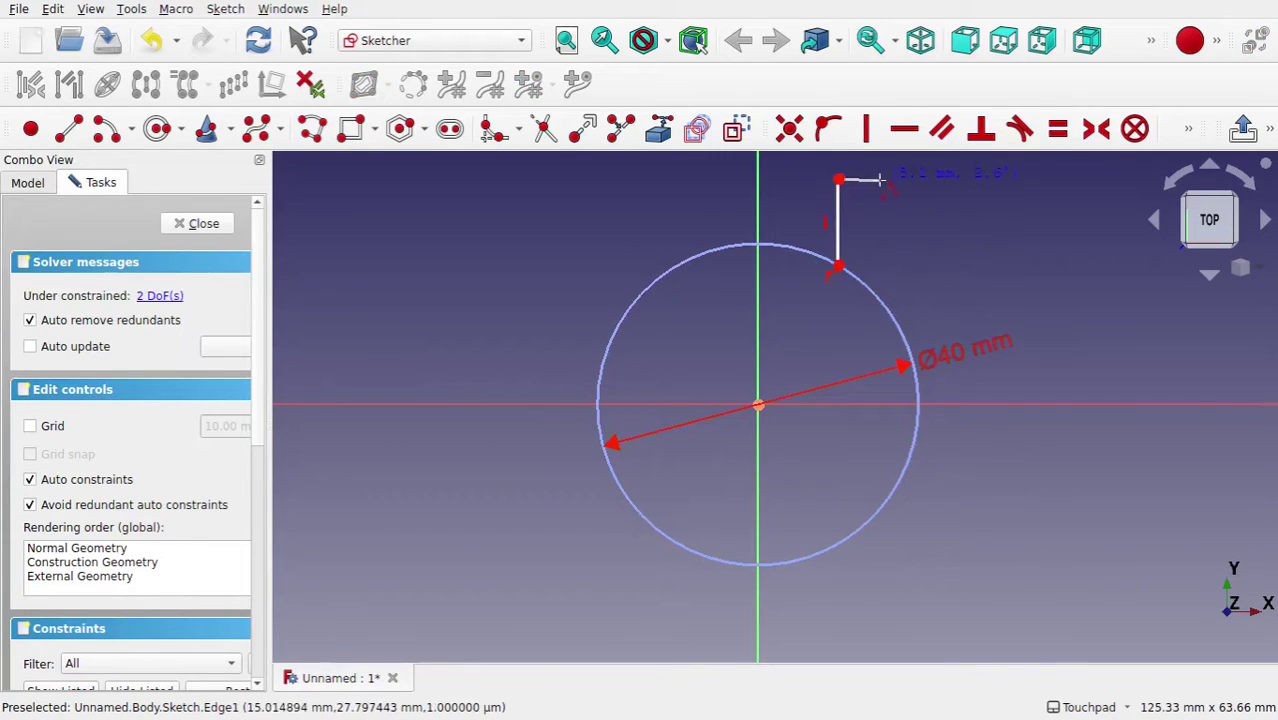
pyautogui.click(876, 180)
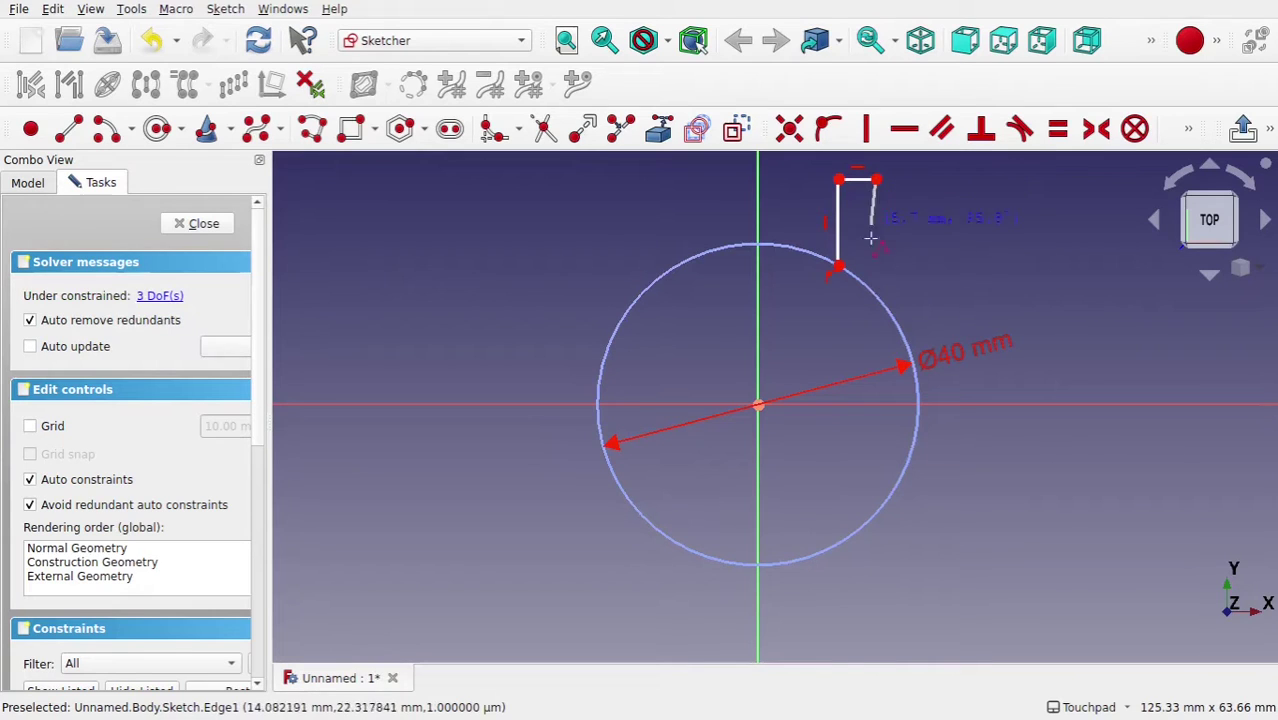
pyautogui.click(879, 300)
pyautogui.rightClick(909, 251)
# - Constrain the lug outline's outer side line to vertical
pyautogui.click(879, 240)
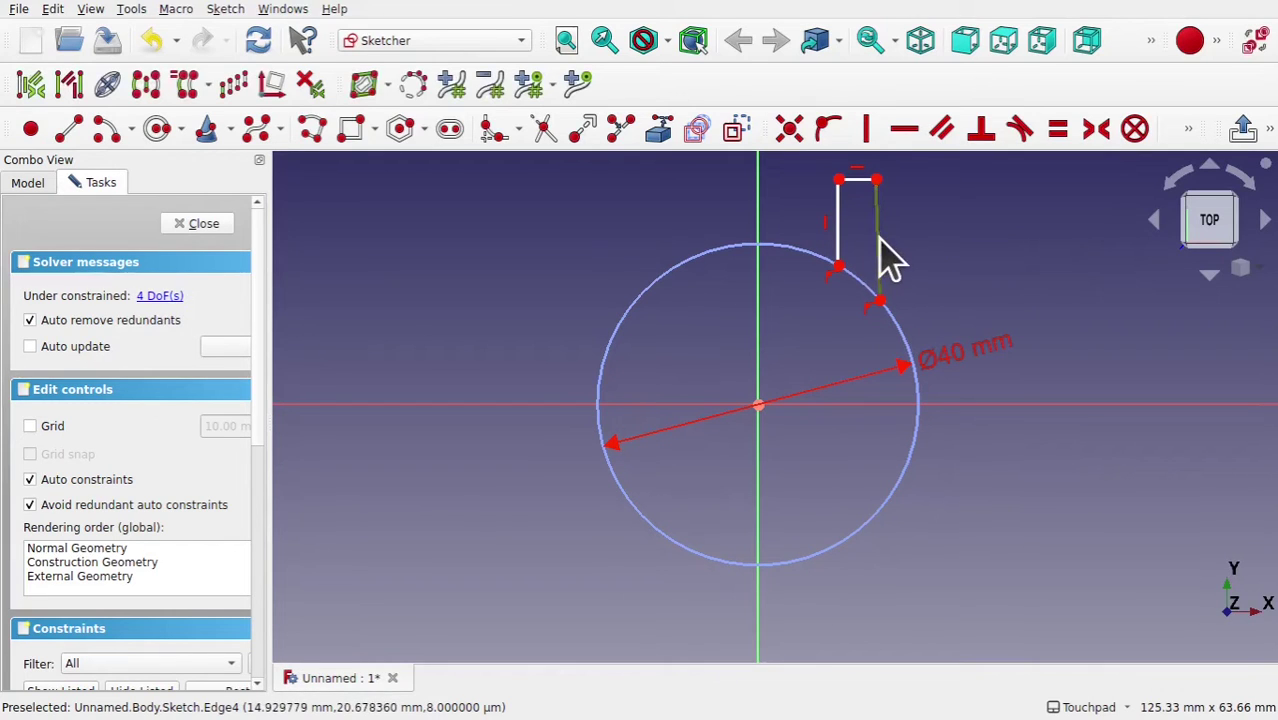
pyautogui.click(864, 130)
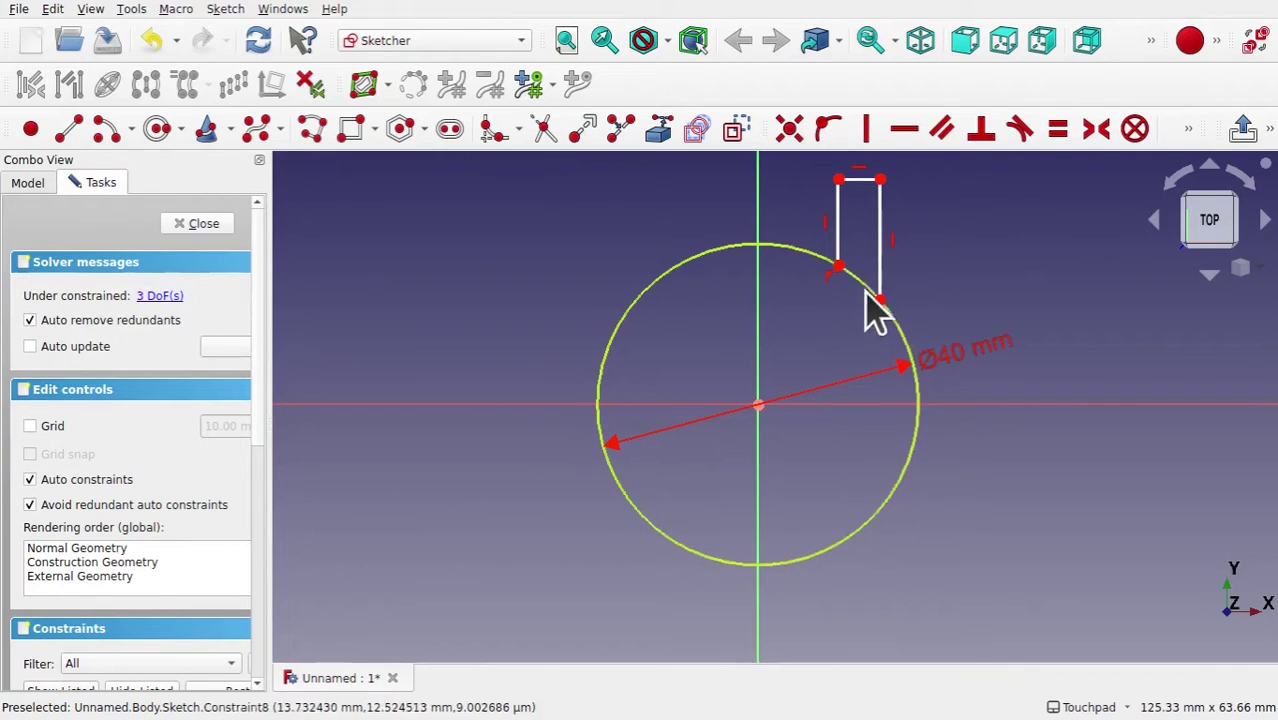
pyautogui.click(899, 340)
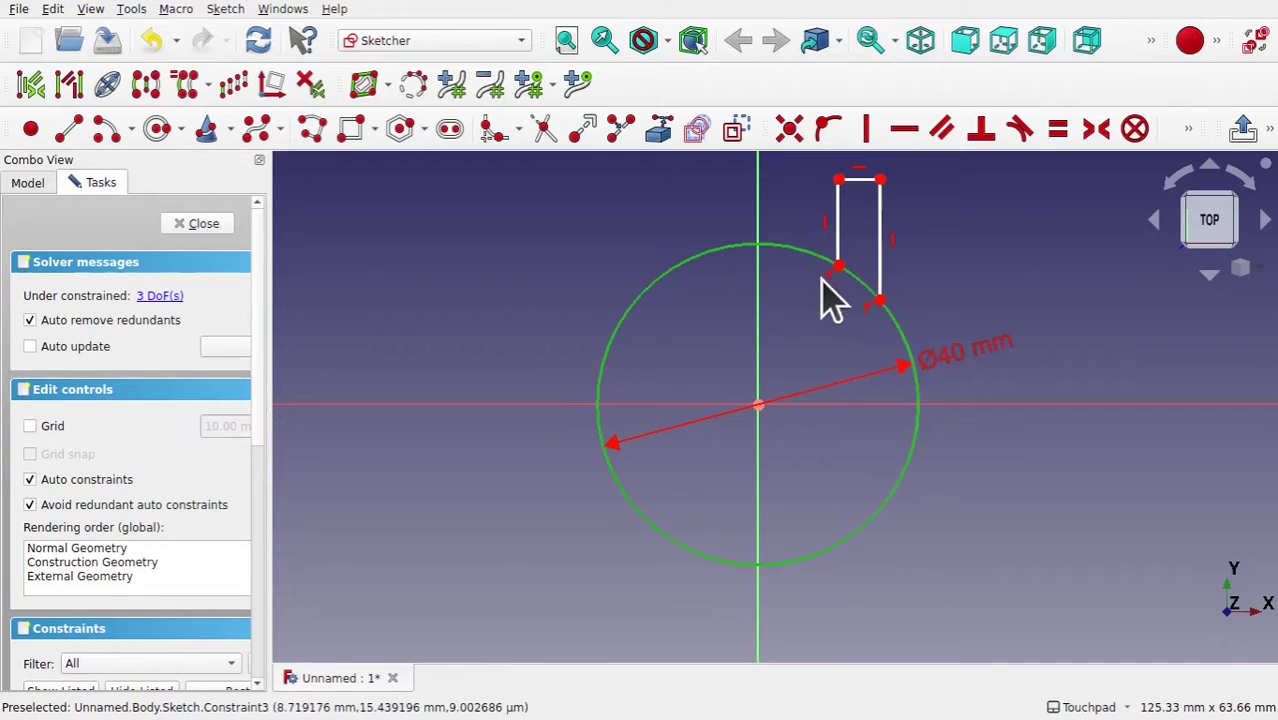
pyautogui.click(818, 338)
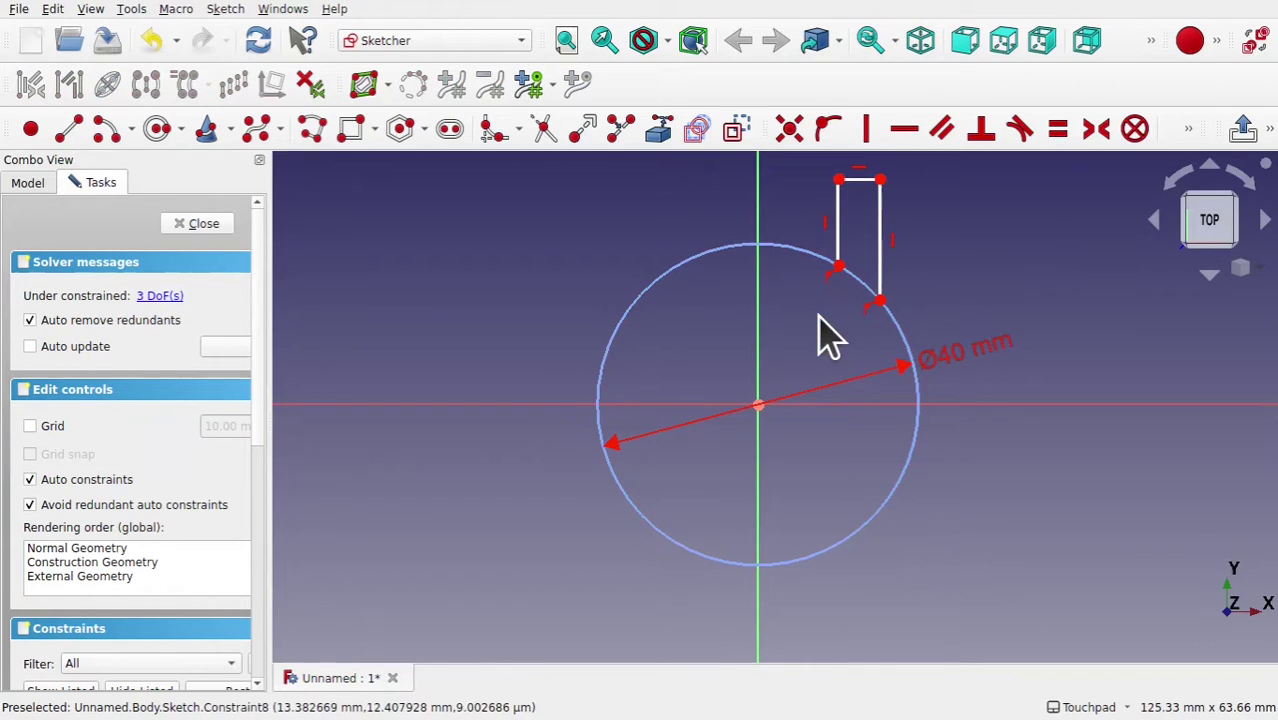
# - Draw a three-point arc along the construction circle from its topmost point to the lower end of the lug's inner side line
pyautogui.click(132, 131)
pyautogui.click(171, 179)
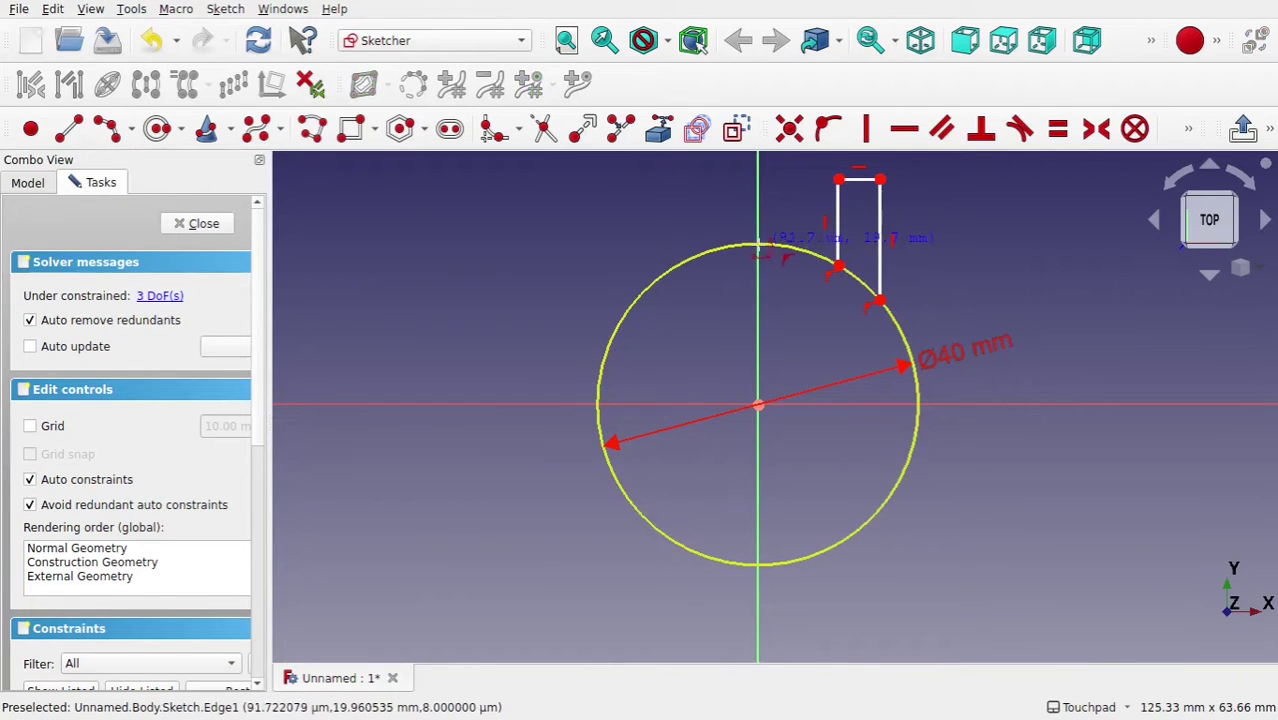
pyautogui.click(760, 246)
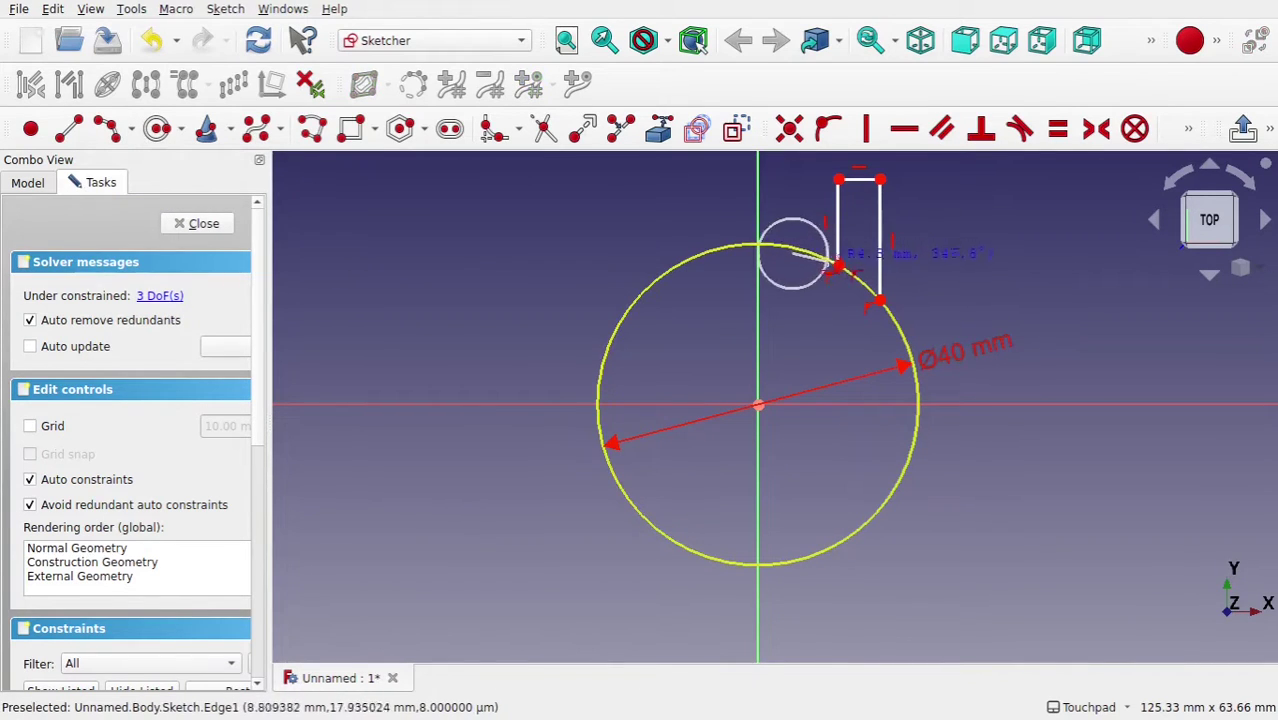
pyautogui.click(838, 266)
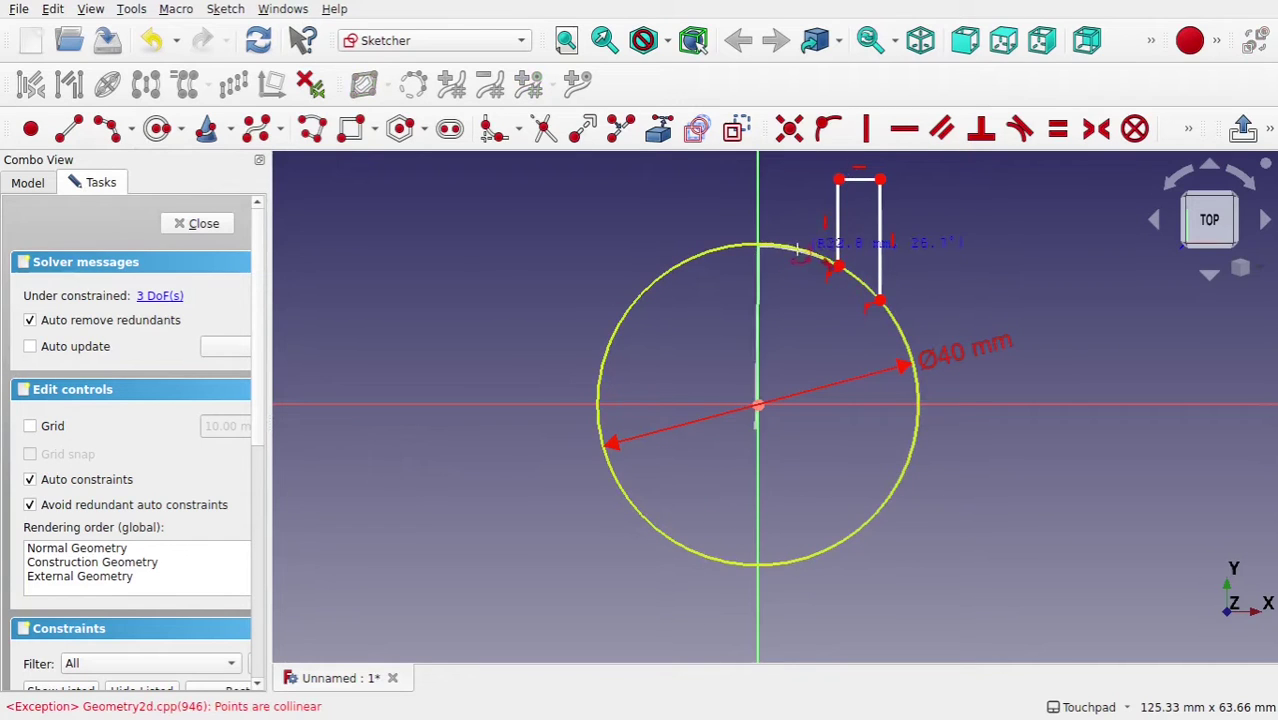
pyautogui.click(800, 249)
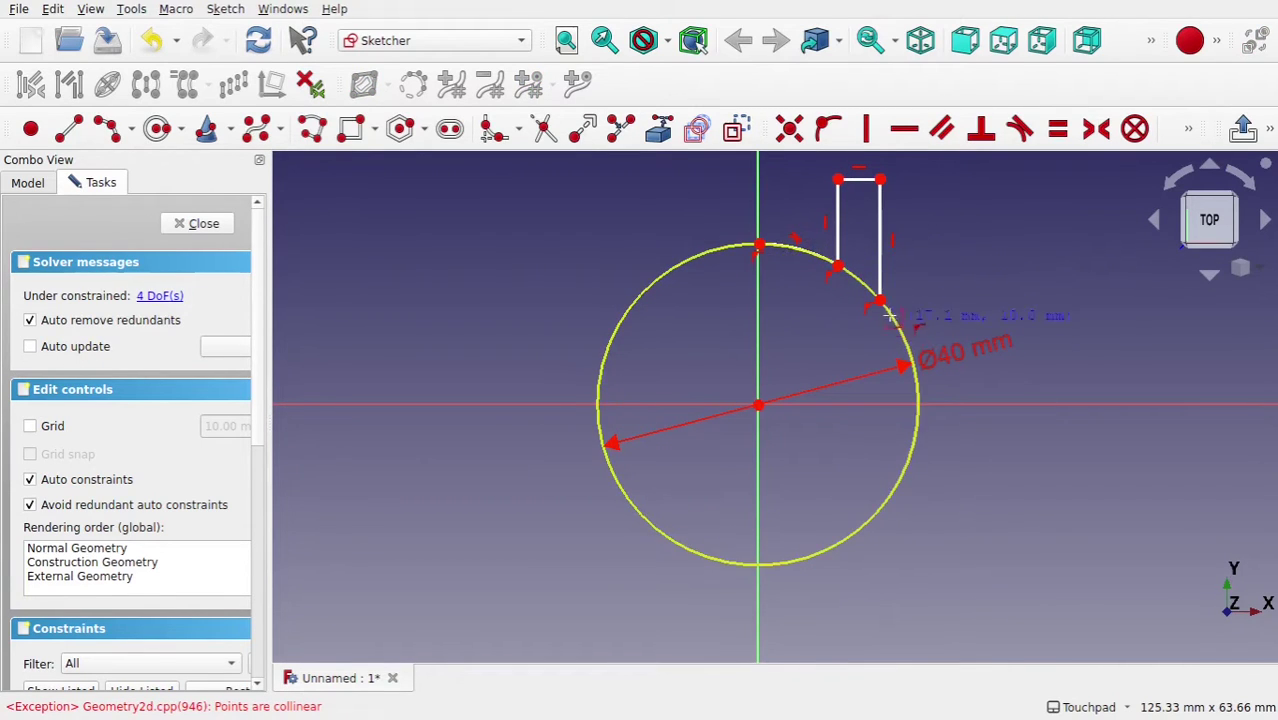
# - Draw a second three-point arc along the construction circle from the lug's outer side line to the horizontal axis
pyautogui.click(879, 300)
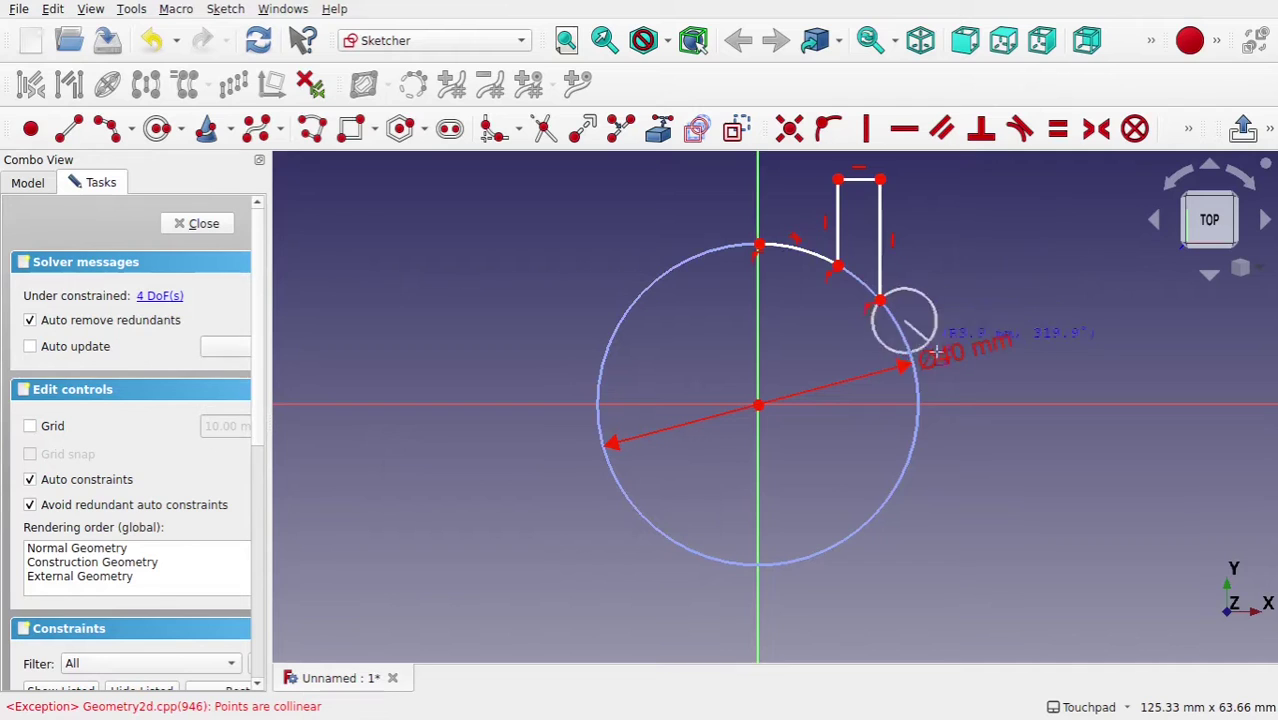
pyautogui.click(917, 405)
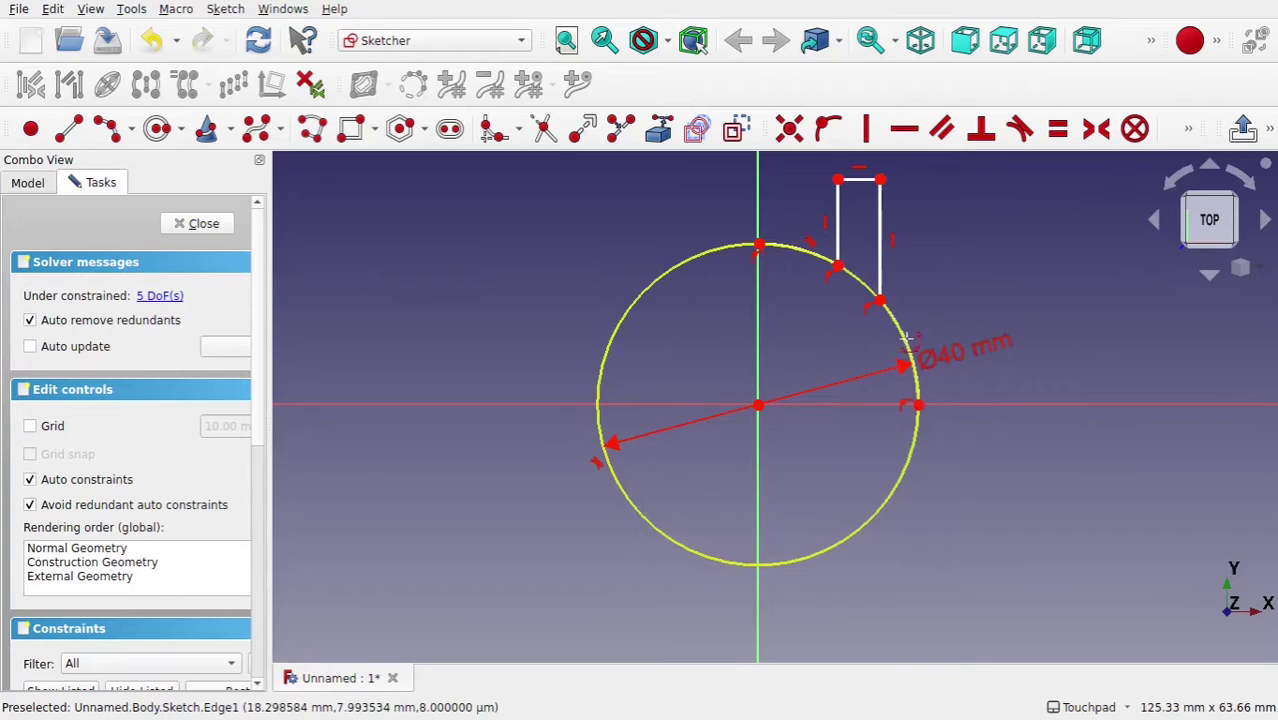
pyautogui.click(890, 325)
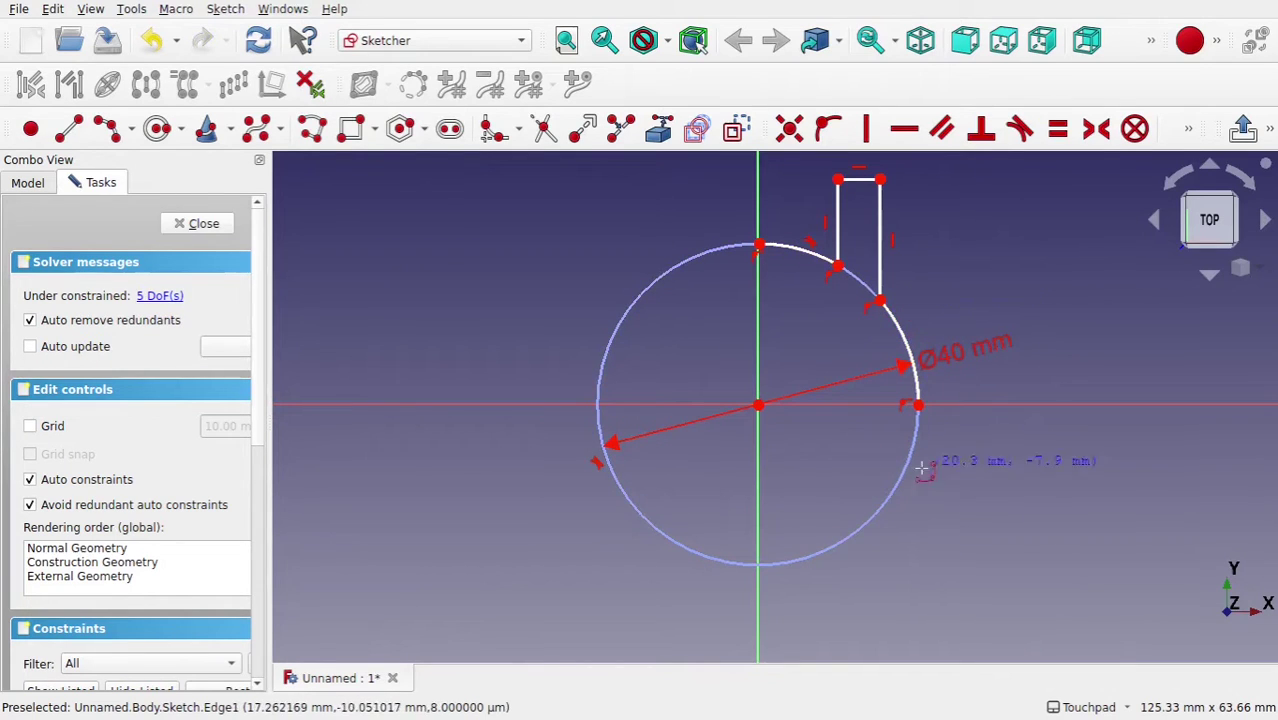
pyautogui.rightClick(808, 318)
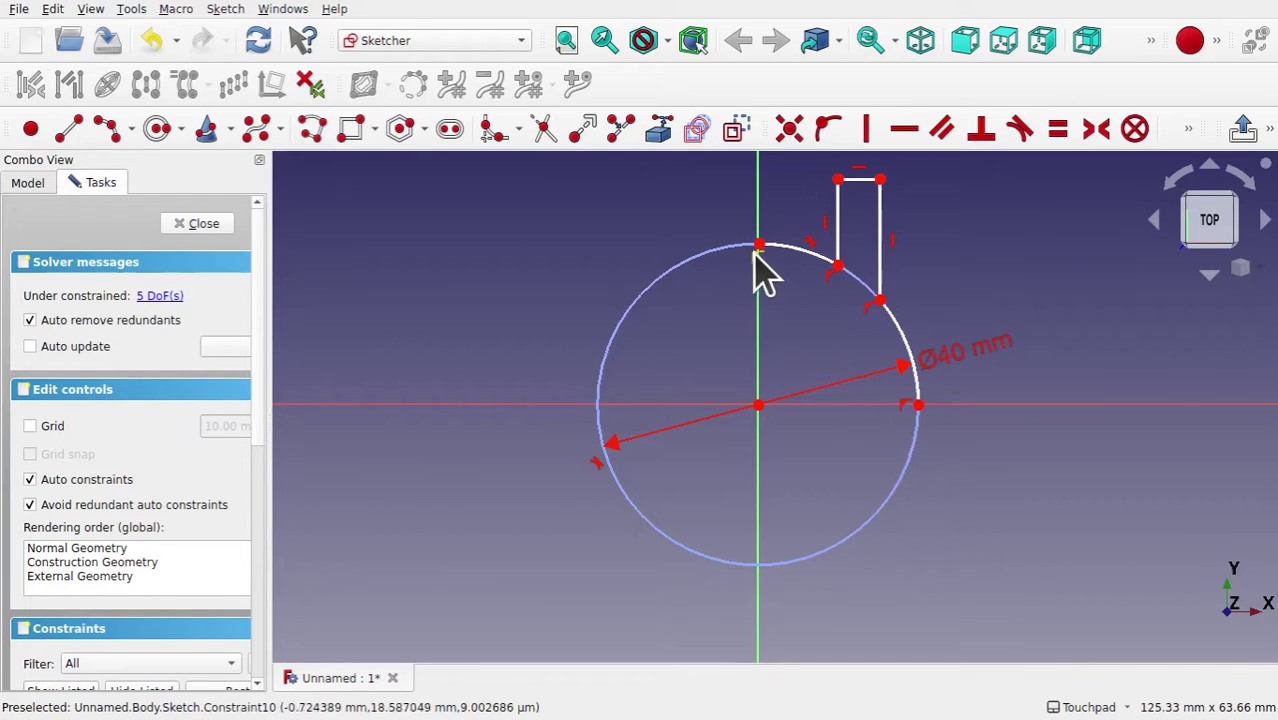
# - Constrain the horizontal distance between the upper arc's top point and the lug's inner upper corner to 10 mm, and move the dimension clear of the outline
pyautogui.click(838, 180)
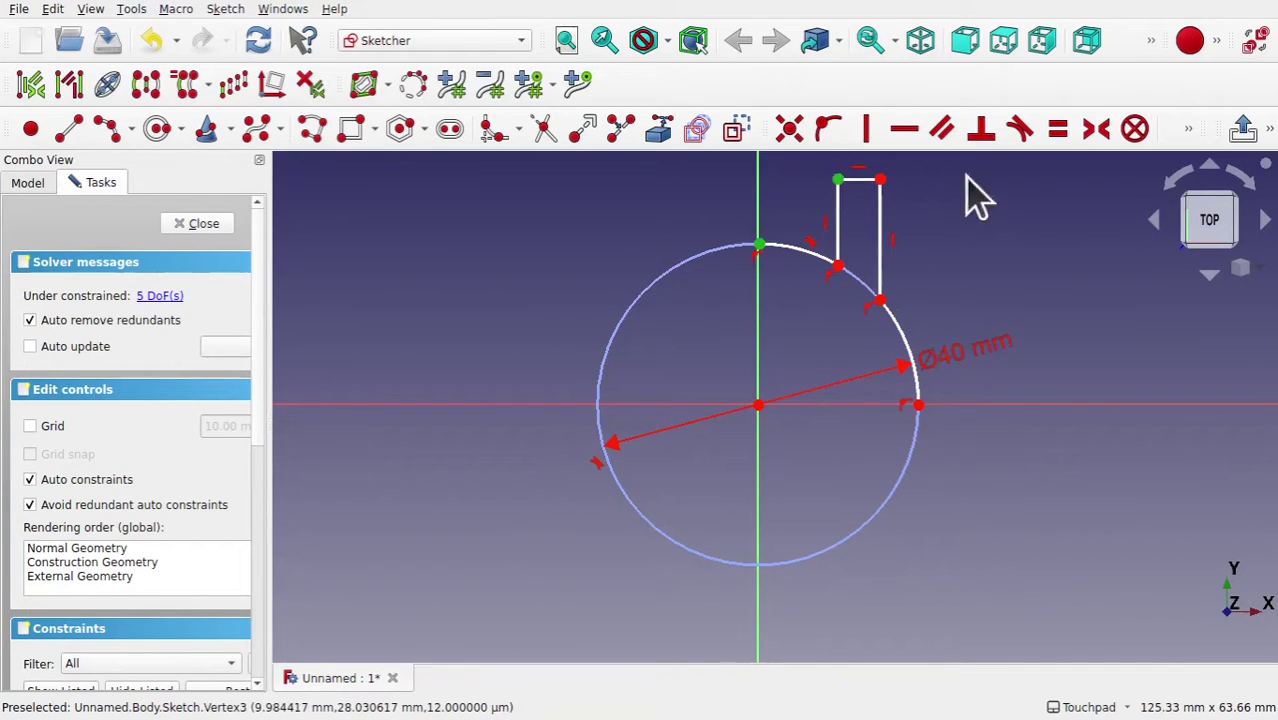
pyautogui.click(1188, 129)
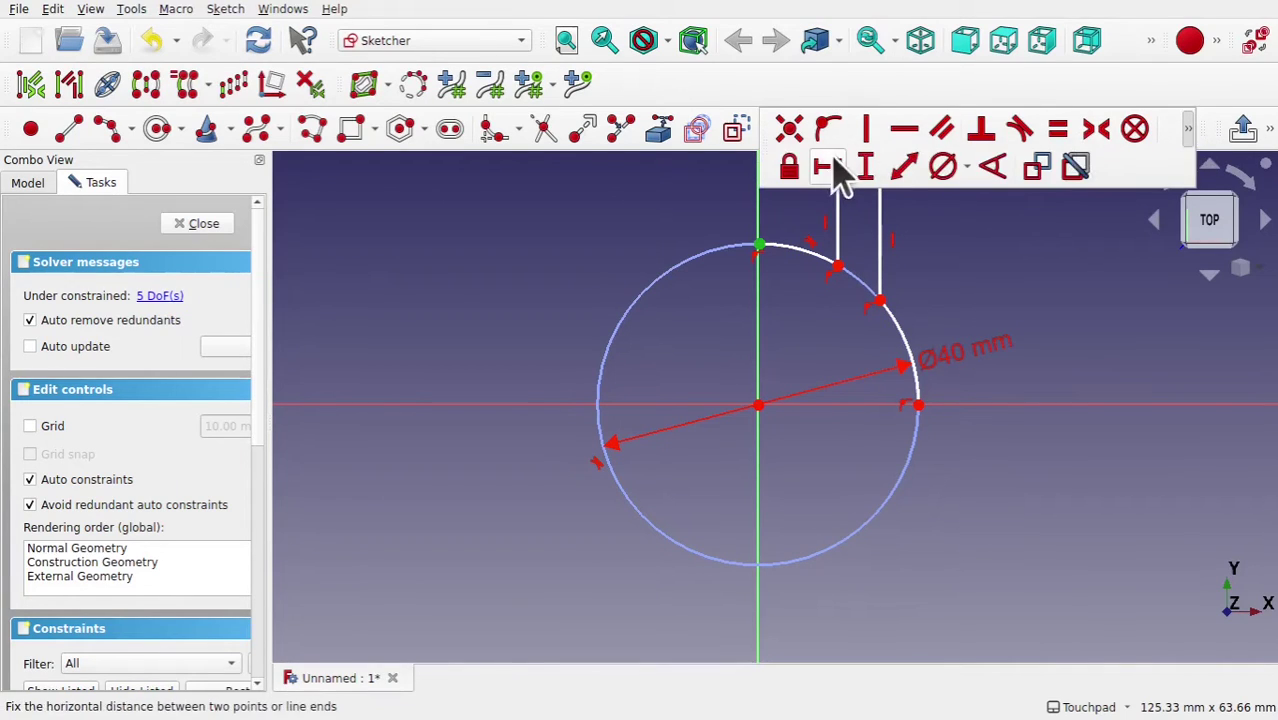
pyautogui.click(838, 172)
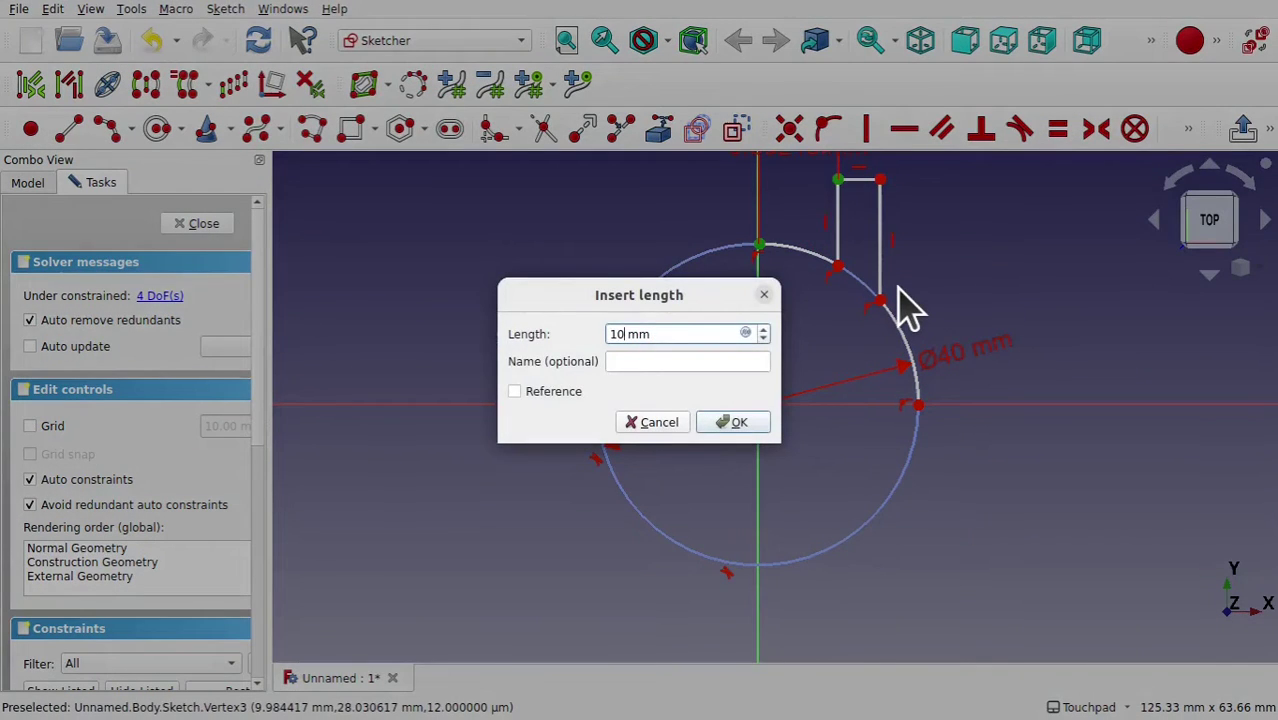
pyautogui.press('Return')
pyautogui.press('shift')
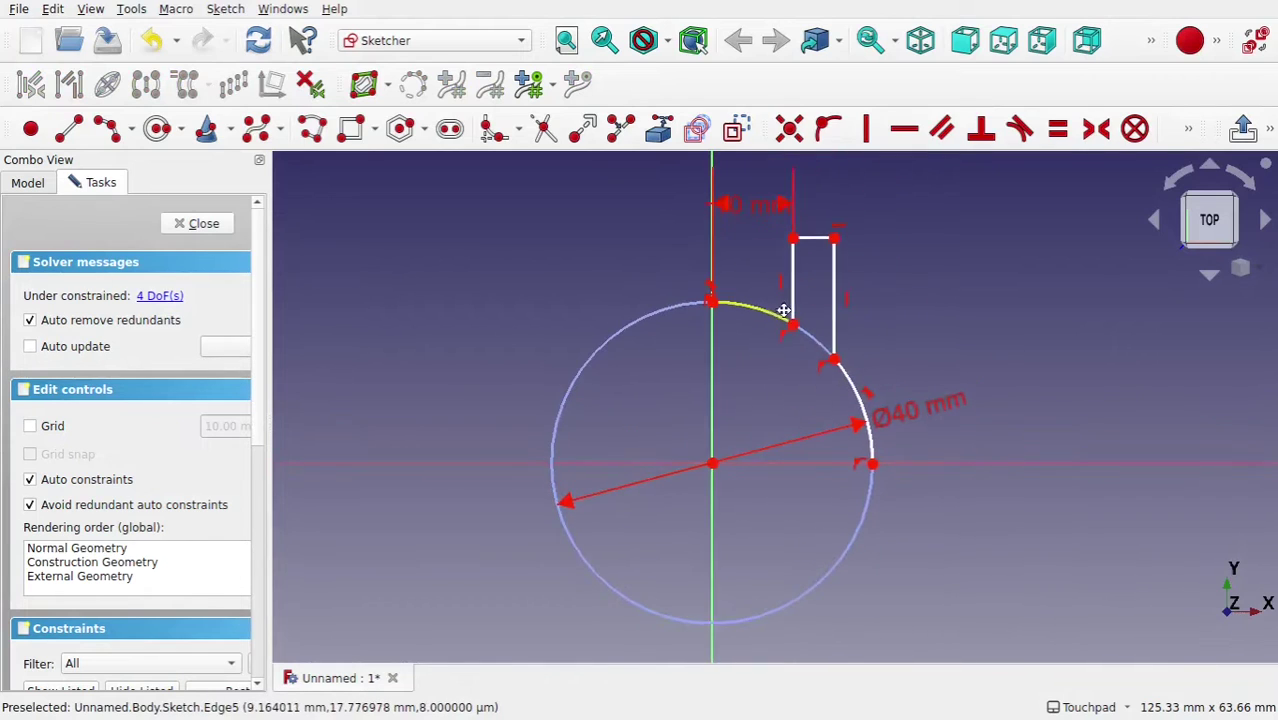
pyautogui.moveTo(748, 196); pyautogui.dragTo(585, 220)
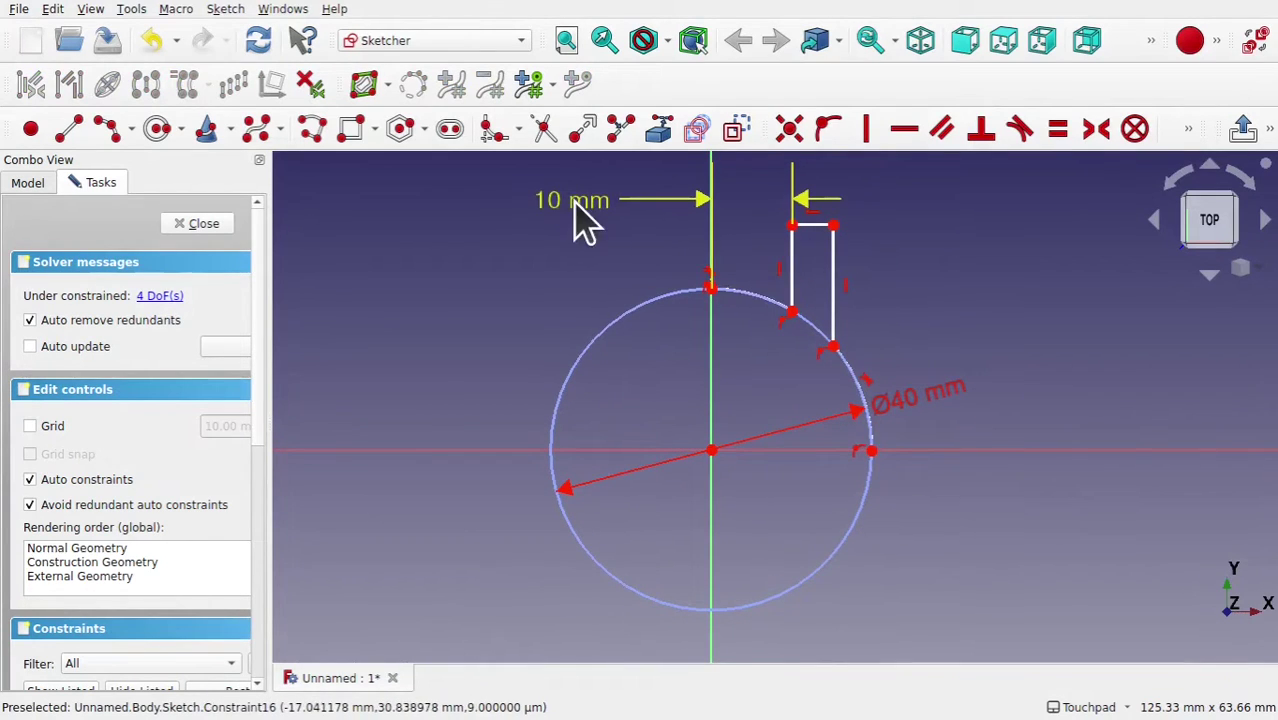
# - Set the lug's width to 4 mm with a horizontal distance constraint on its top edge
pyautogui.click(812, 225)
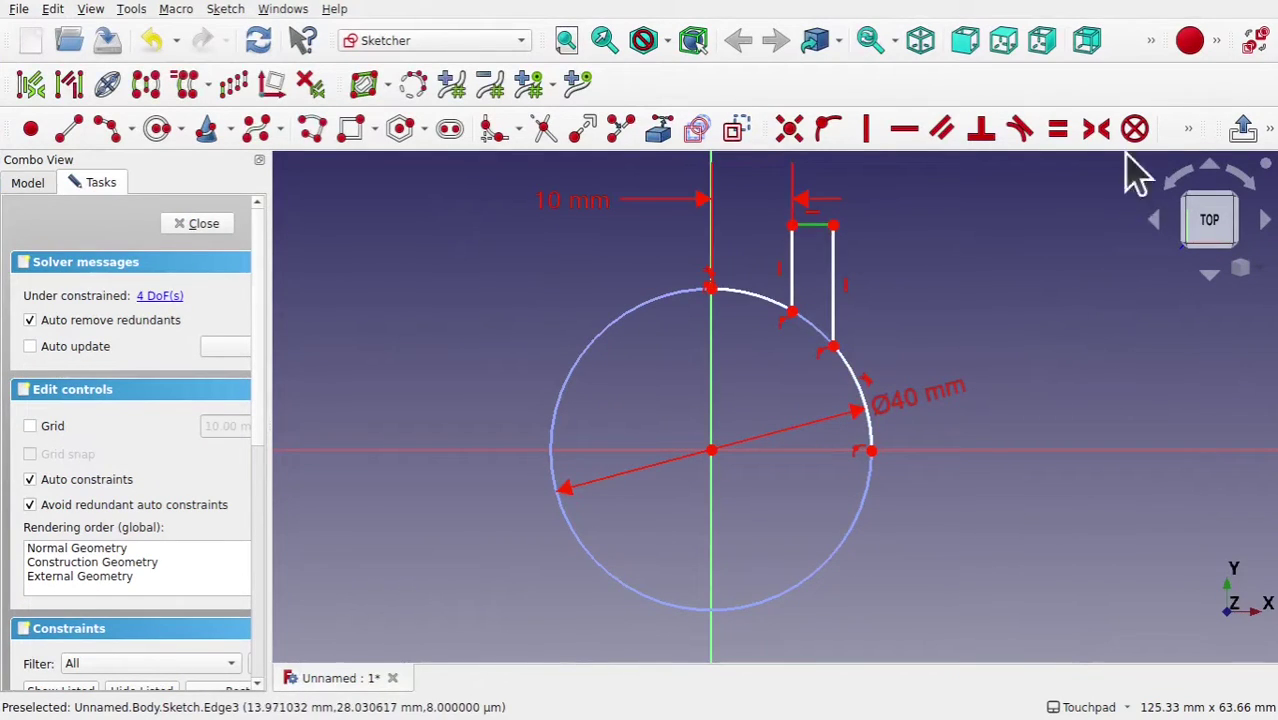
pyautogui.click(1192, 132)
pyautogui.click(866, 166)
pyautogui.press('Return')
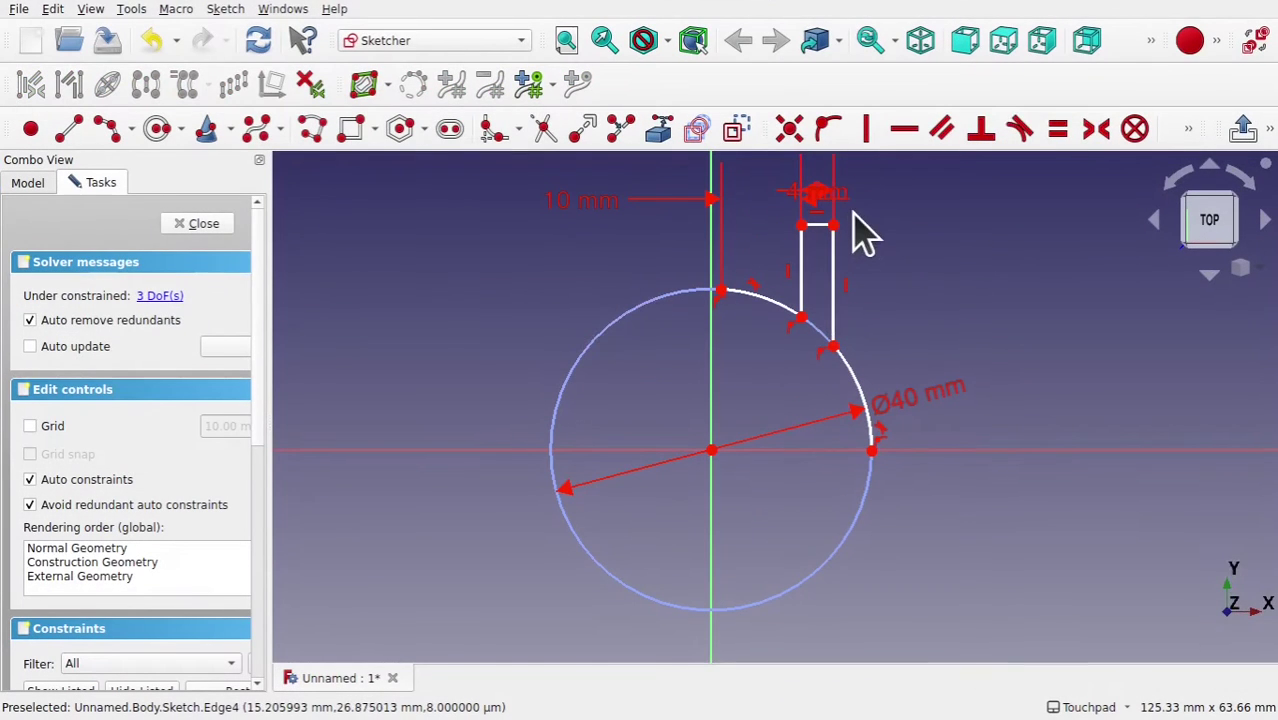
# - Constrain the vertical distance from the lug's outer upper corner to the lower arc's free endpoint to 25 mm
pyautogui.click(834, 227)
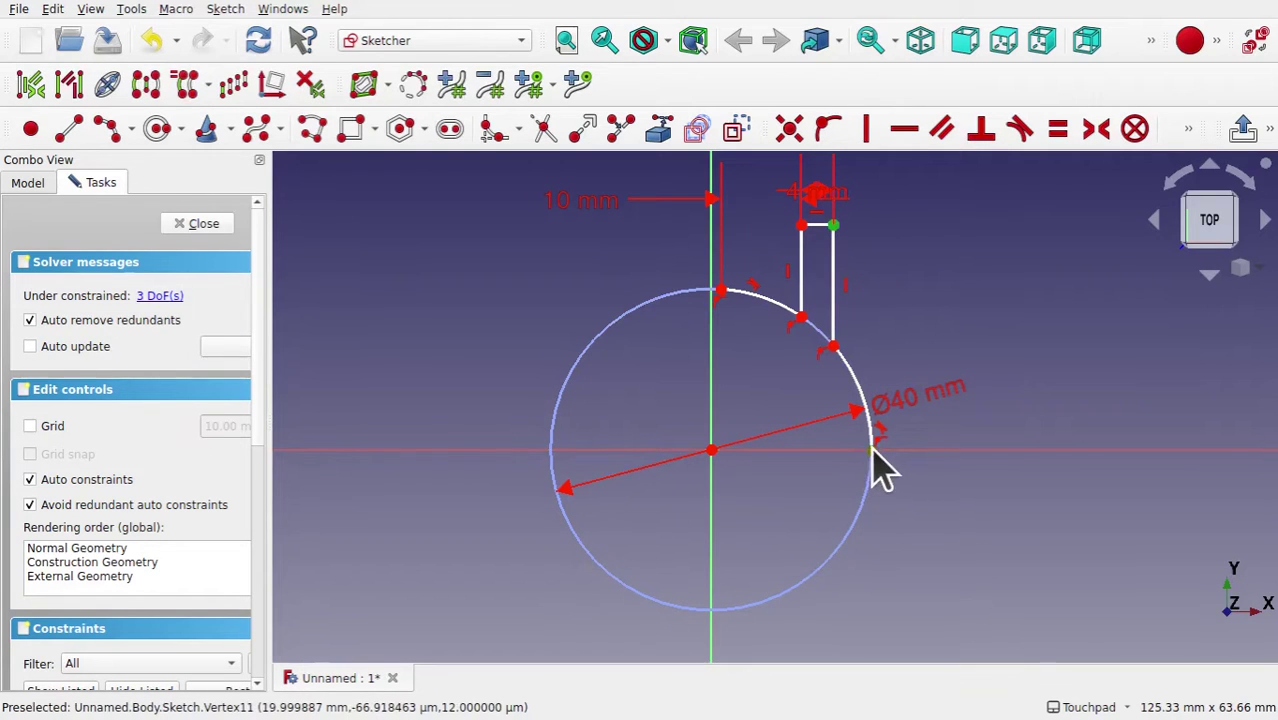
pyautogui.click(1188, 129)
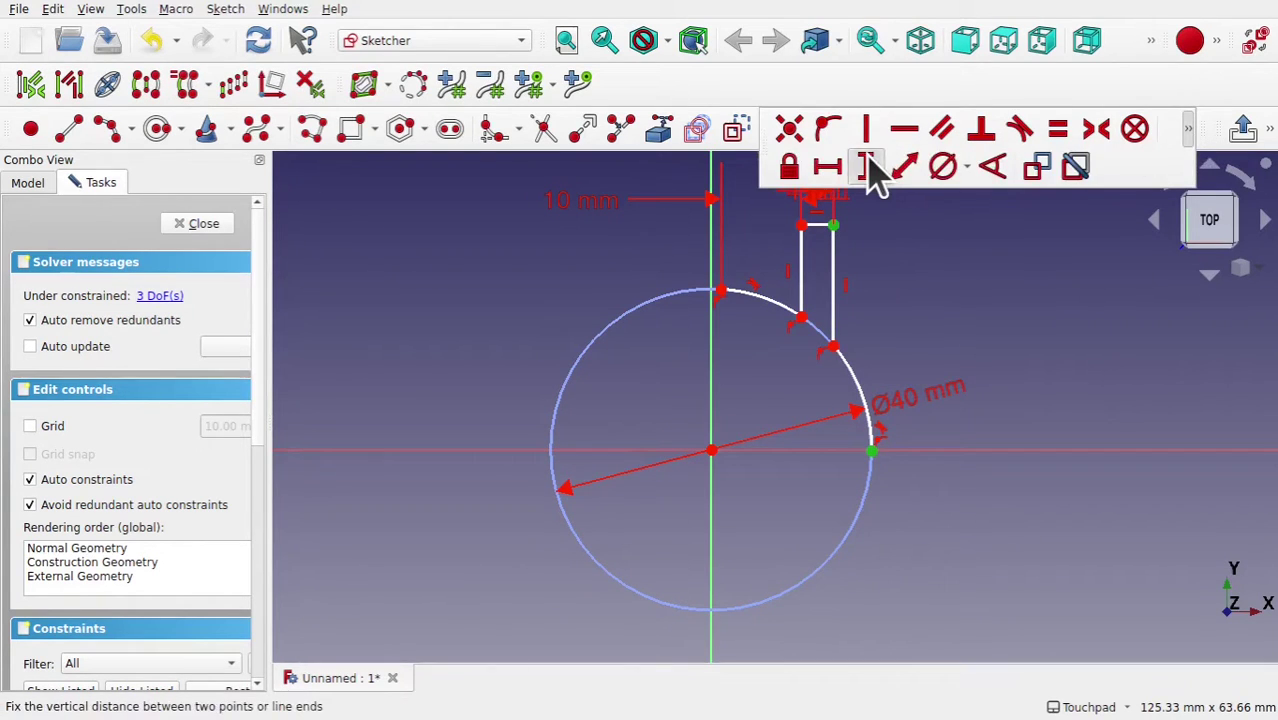
pyautogui.click(869, 170)
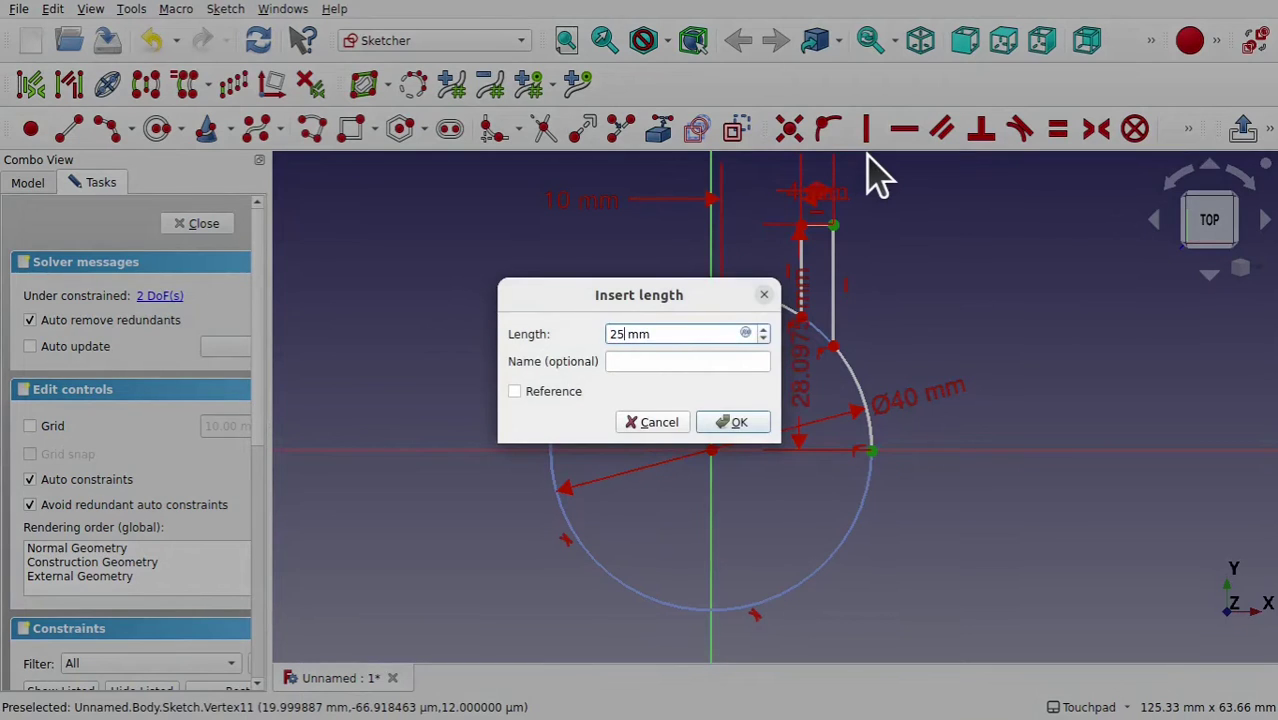
pyautogui.write('25')
pyautogui.press('Return')
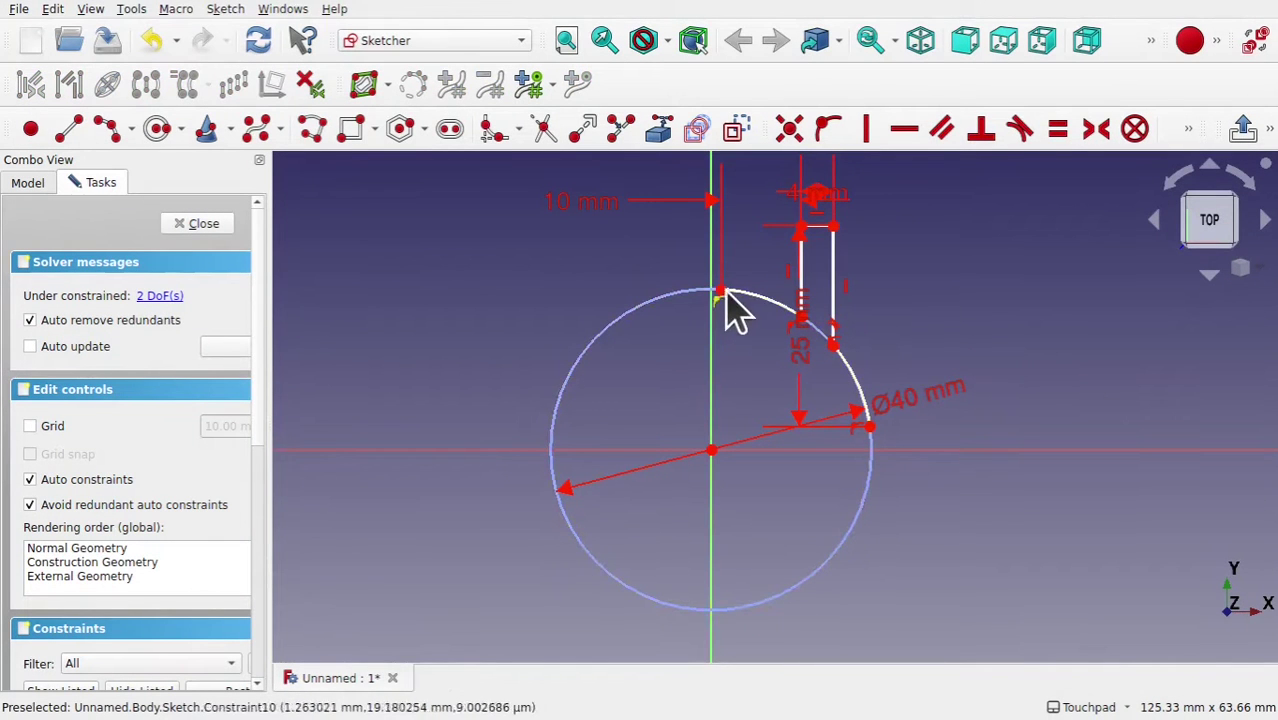
# - Constrain the upper arc's free end onto the vertical axis and the lower arc's free end onto the horizontal axis, and finish the sketch
pyautogui.click(720, 291)
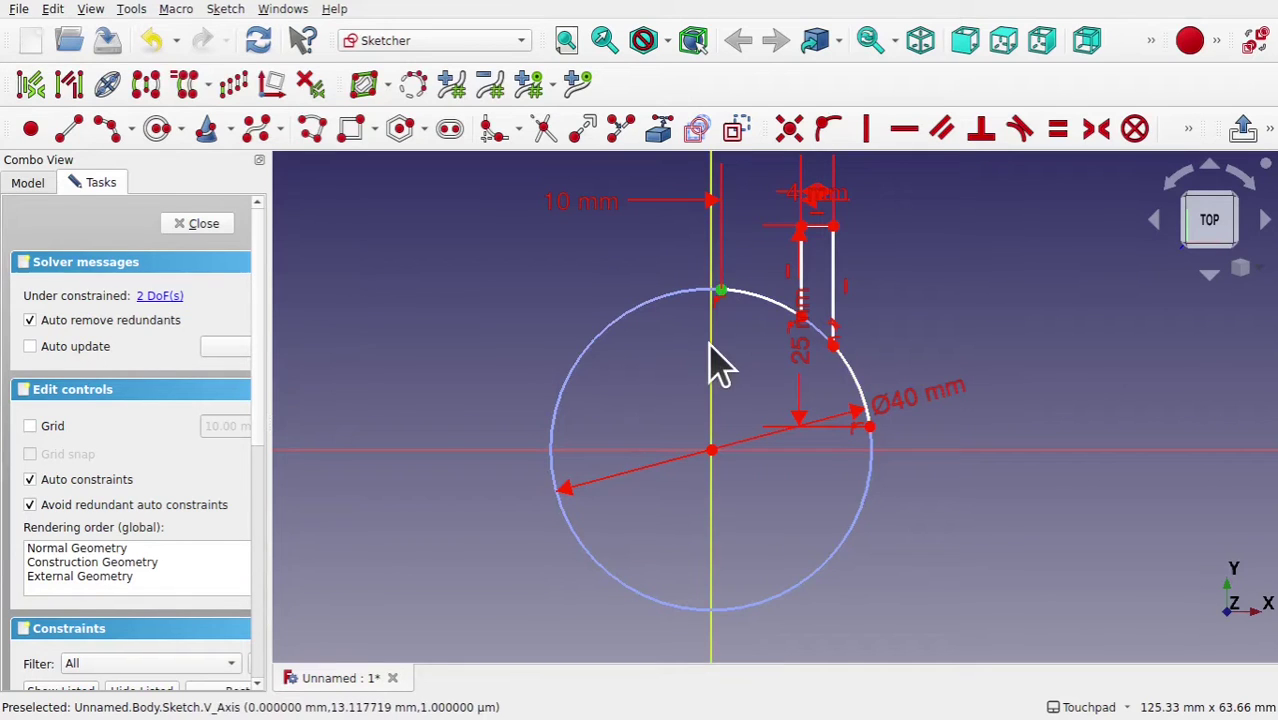
pyautogui.click(710, 350)
pyautogui.click(826, 130)
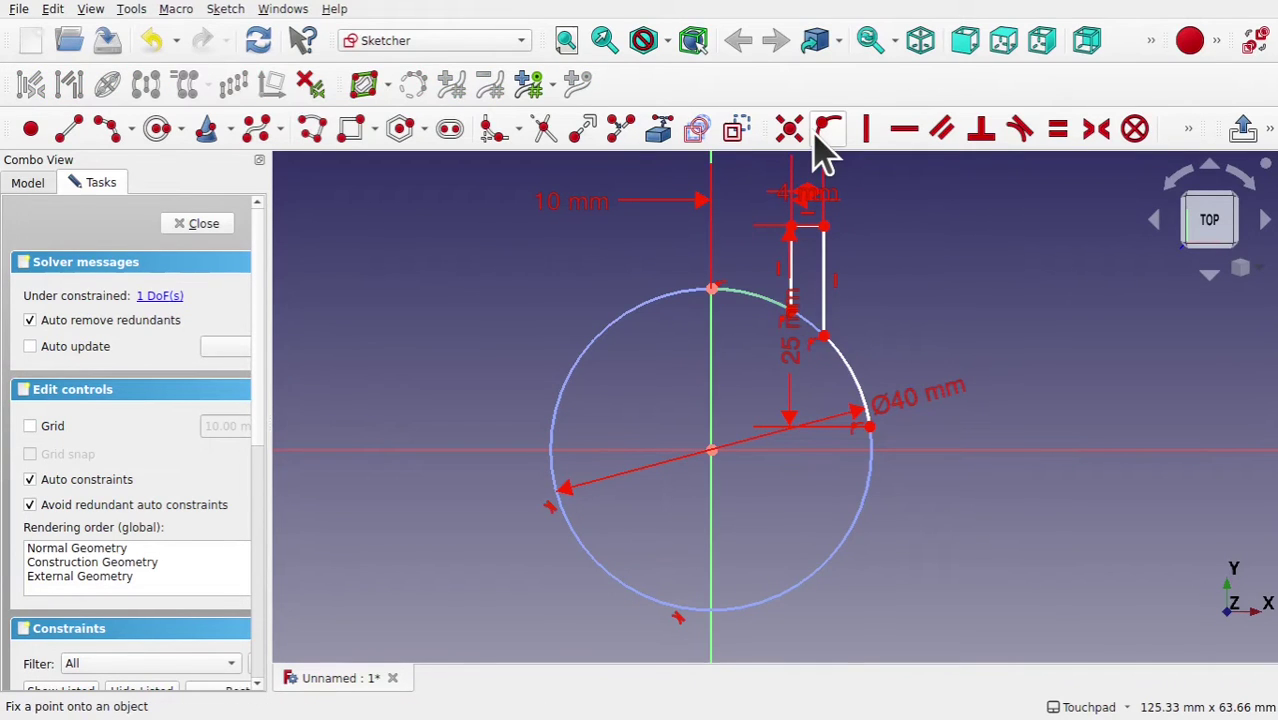
pyautogui.click(869, 428)
pyautogui.click(885, 450)
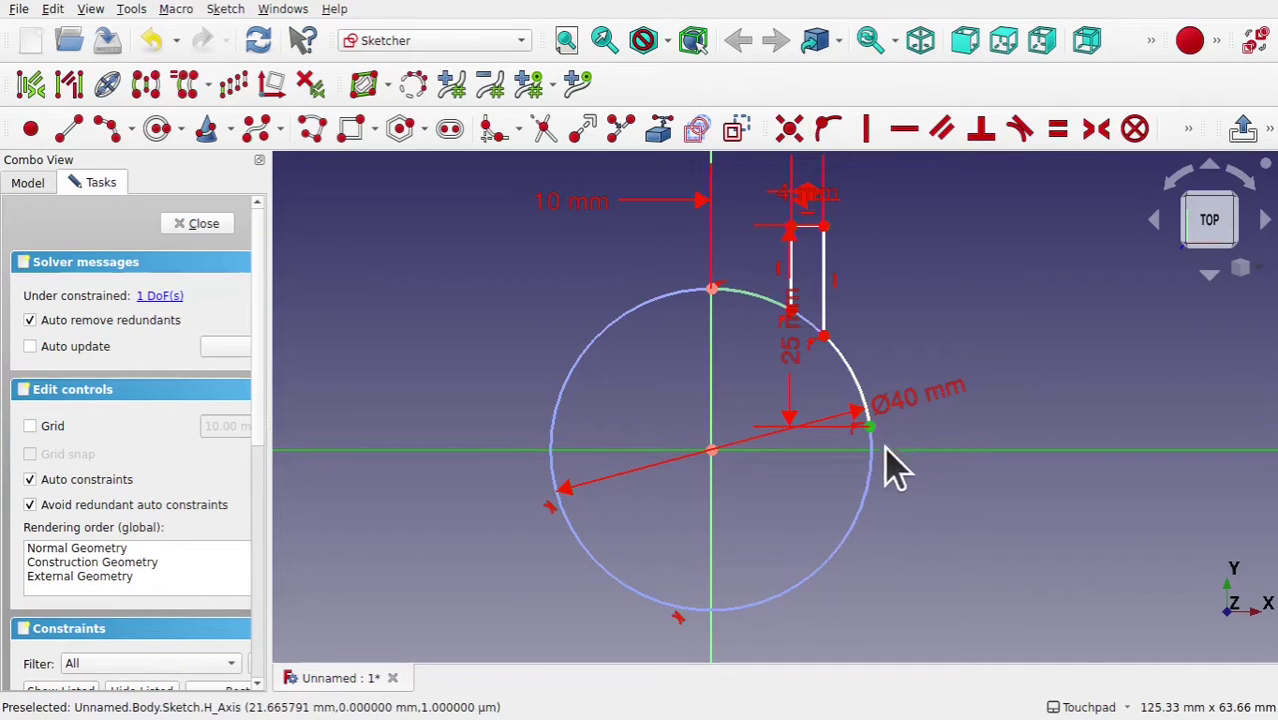
pyautogui.click(827, 135)
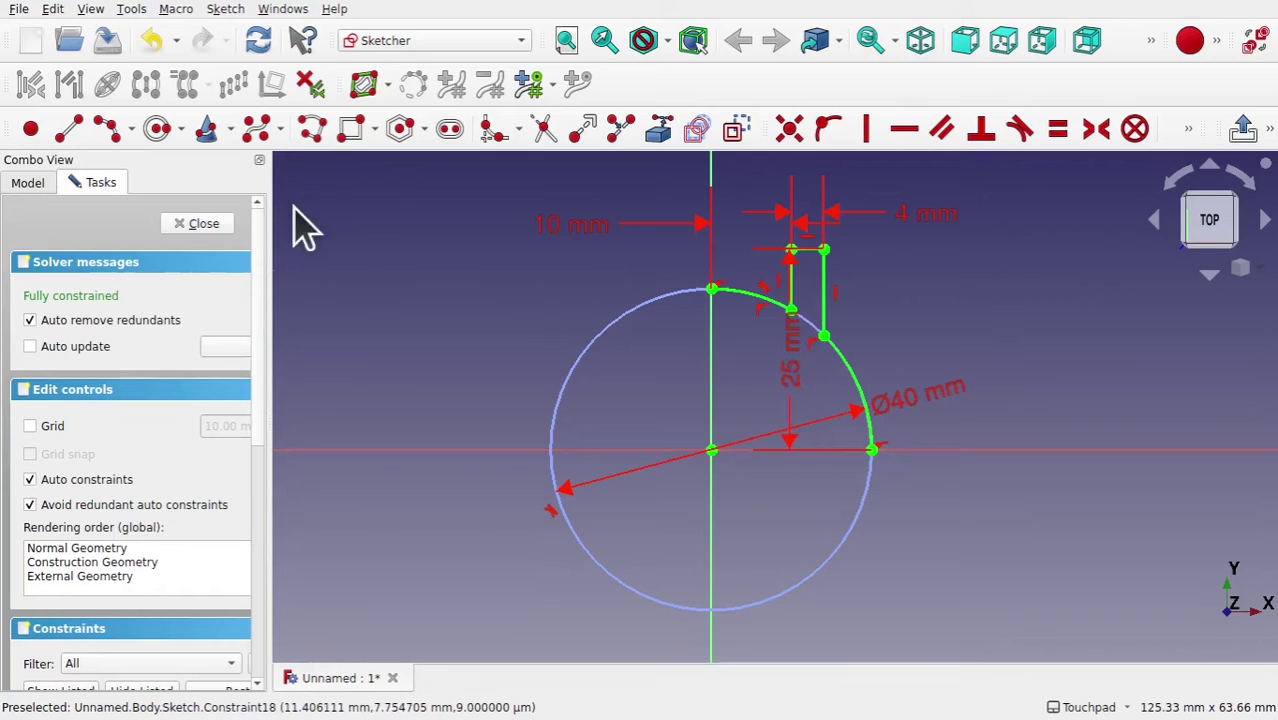
pyautogui.click(200, 223)
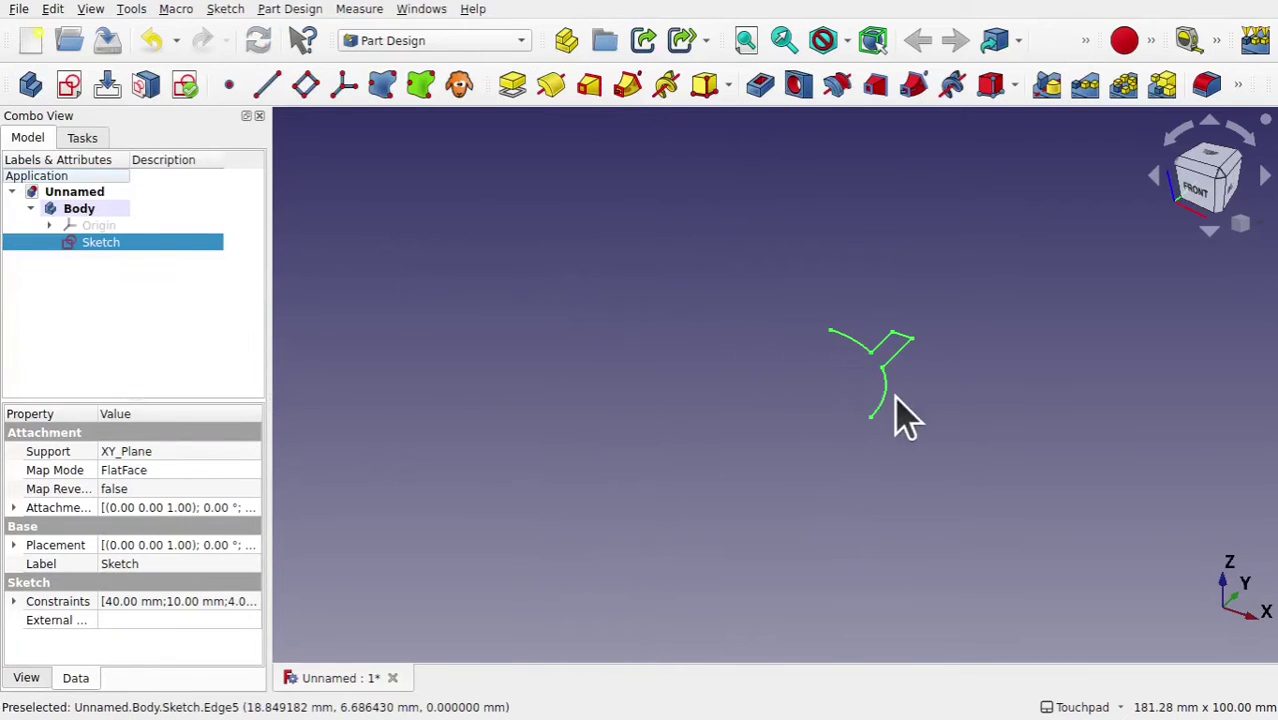
# - Create a new sketch in the body on the XZ plane
pyautogui.click(924, 404)
pyautogui.scroll(3, 933, 408)
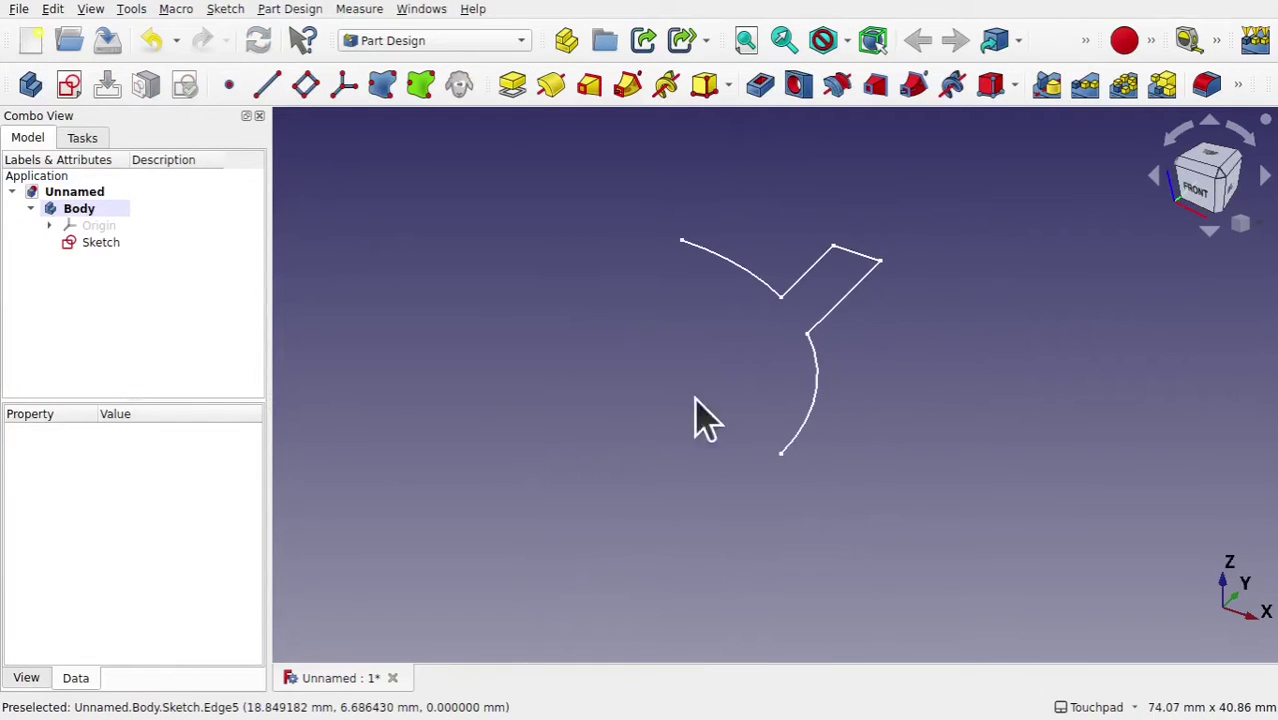
pyautogui.press('2')
pyautogui.moveTo(800, 285)
pyautogui.keyDown('shift'); pyautogui.mouseDown(button='middle')
pyautogui.moveTo(798, 424)
pyautogui.moveTo(820, 330)
pyautogui.mouseUp(button='middle'); pyautogui.keyUp('shift')
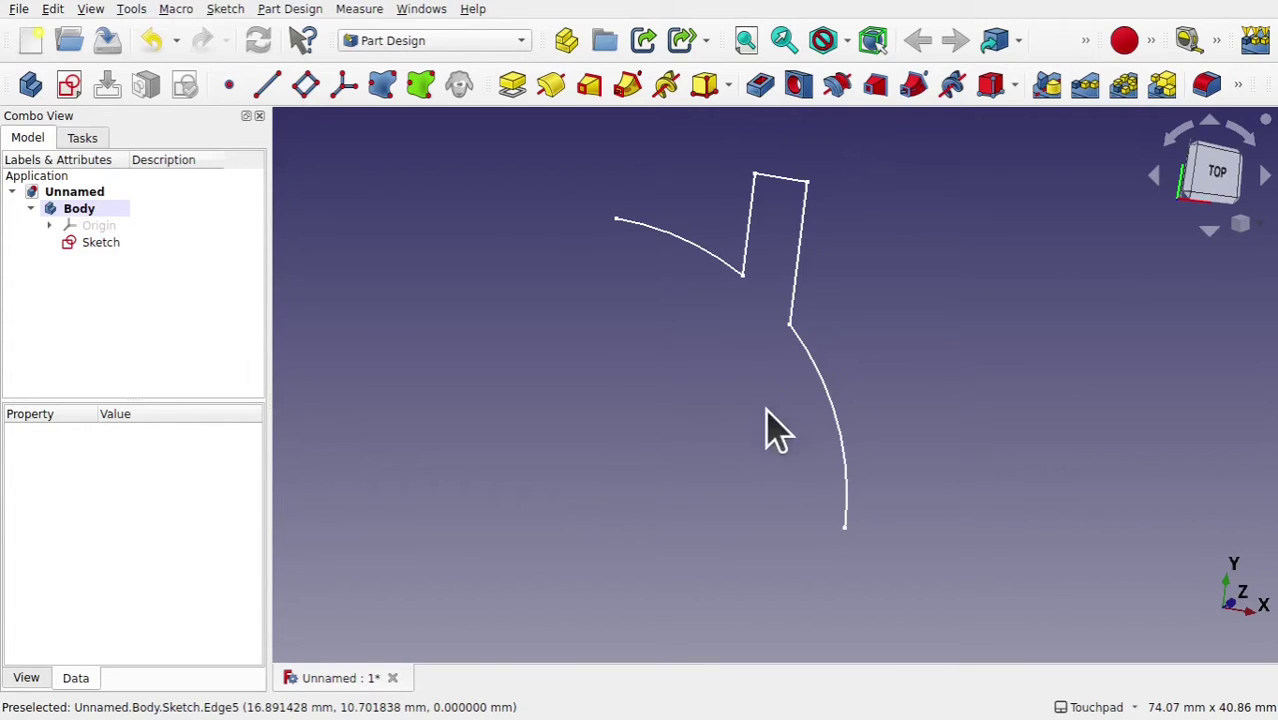
pyautogui.keyDown('alt'); pyautogui.moveTo(765, 428); pyautogui.dragTo(744, 298, button='middle'); pyautogui.keyUp('alt')
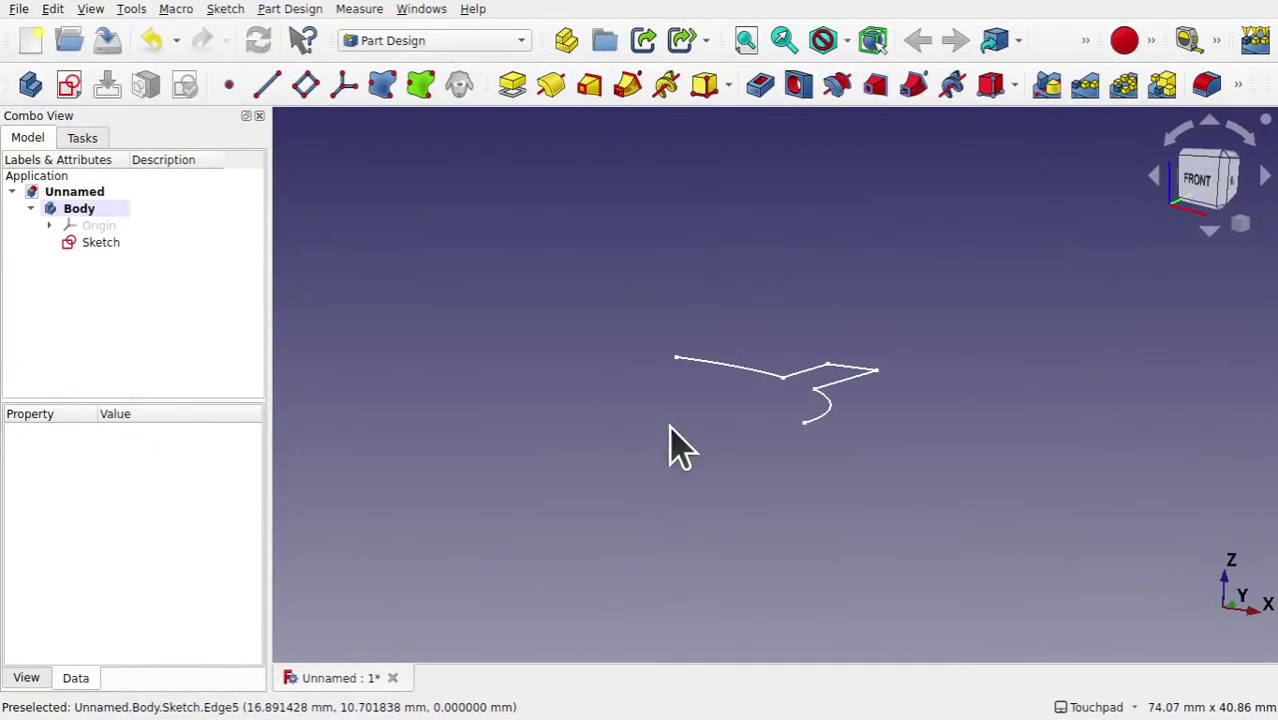
pyautogui.click(69, 86)
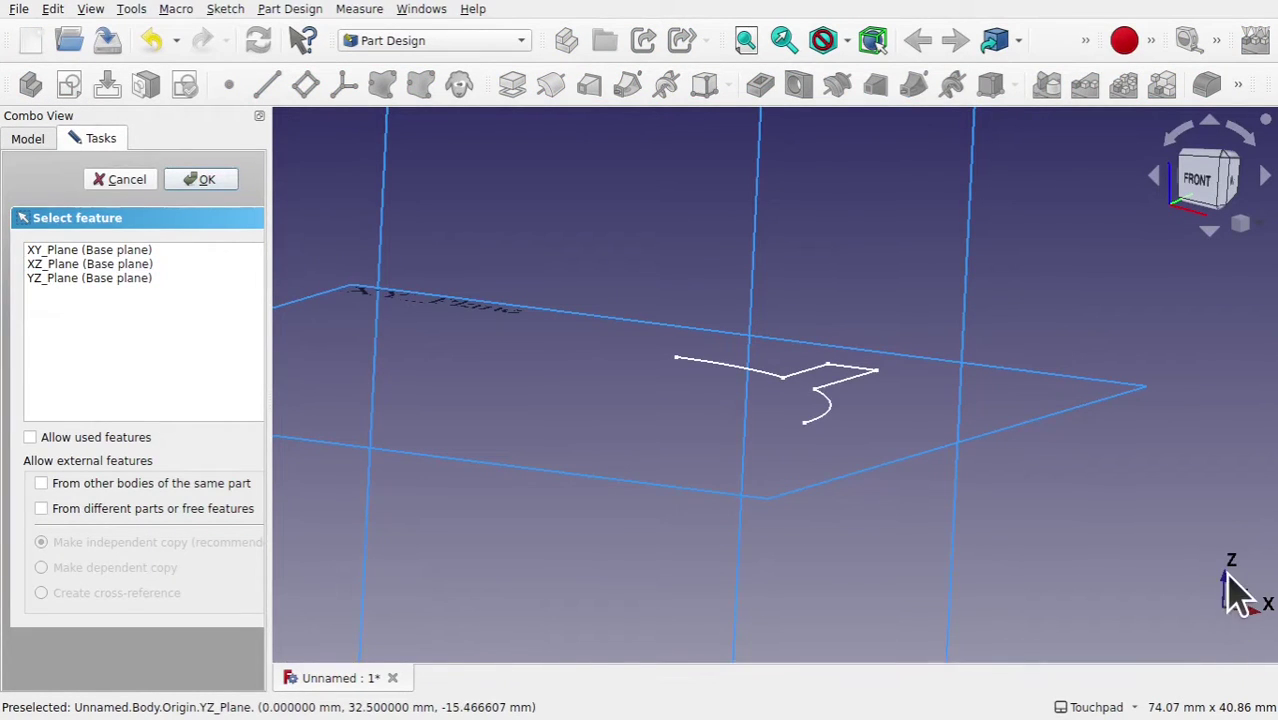
pyautogui.click(70, 264)
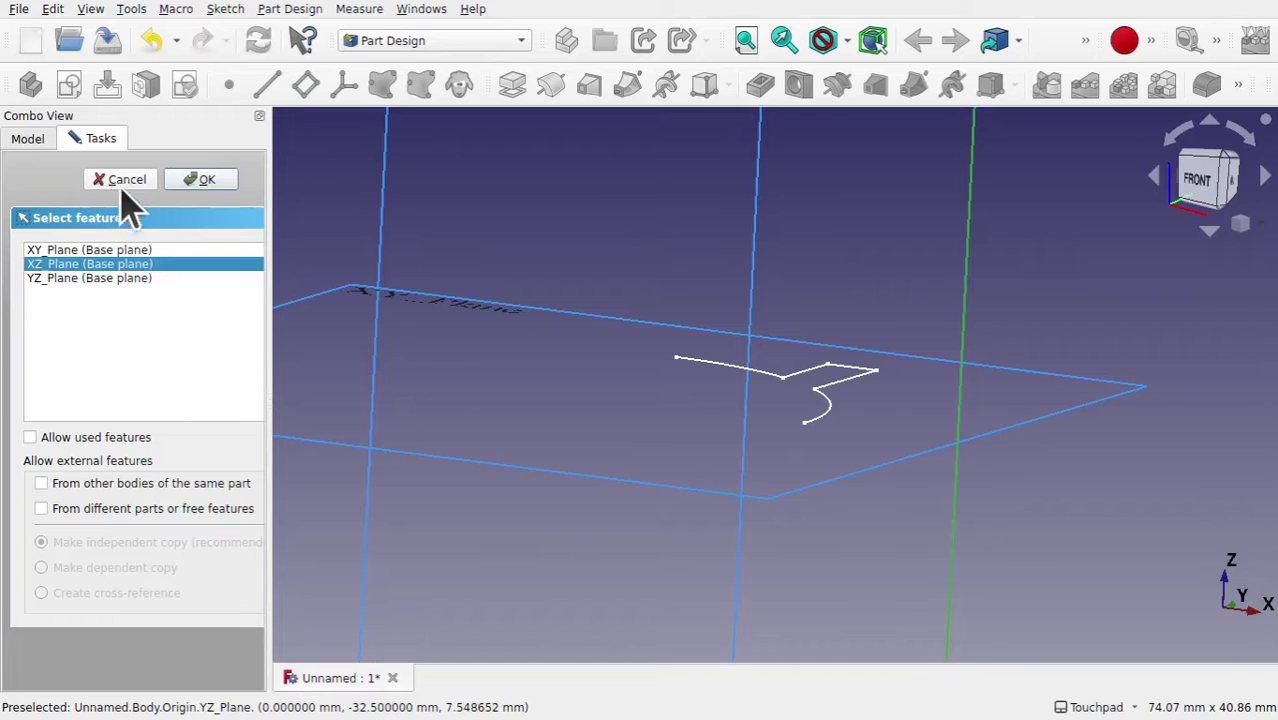
pyautogui.click(204, 182)
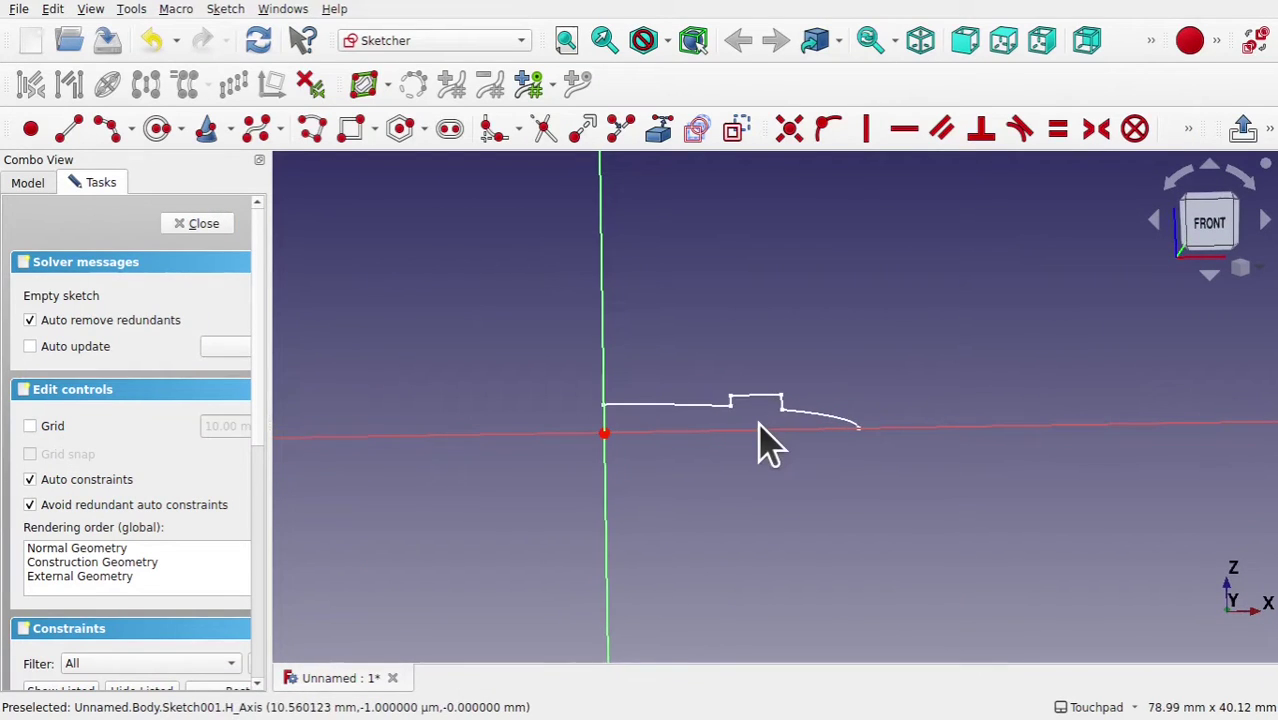
# - Link the top sketch's arc endpoint on the horizontal axis as external geometry in the new sketch
pyautogui.moveTo(756, 422)
pyautogui.keyDown('alt'); pyautogui.mouseDown()
pyautogui.moveTo(737, 520)
pyautogui.moveTo(753, 494)
pyautogui.moveTo(725, 446)
pyautogui.moveTo(745, 471)
pyautogui.moveTo(769, 450)
pyautogui.mouseUp(); pyautogui.keyUp('alt')
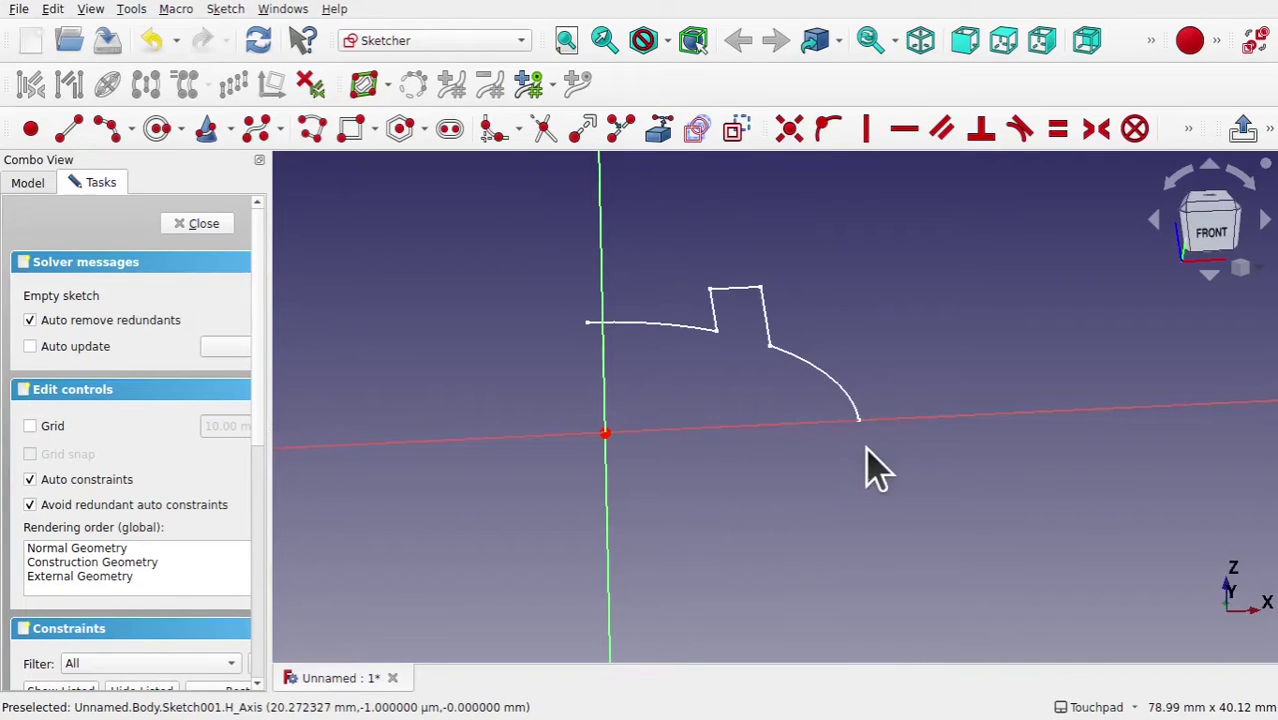
pyautogui.scroll(3, 866, 432)
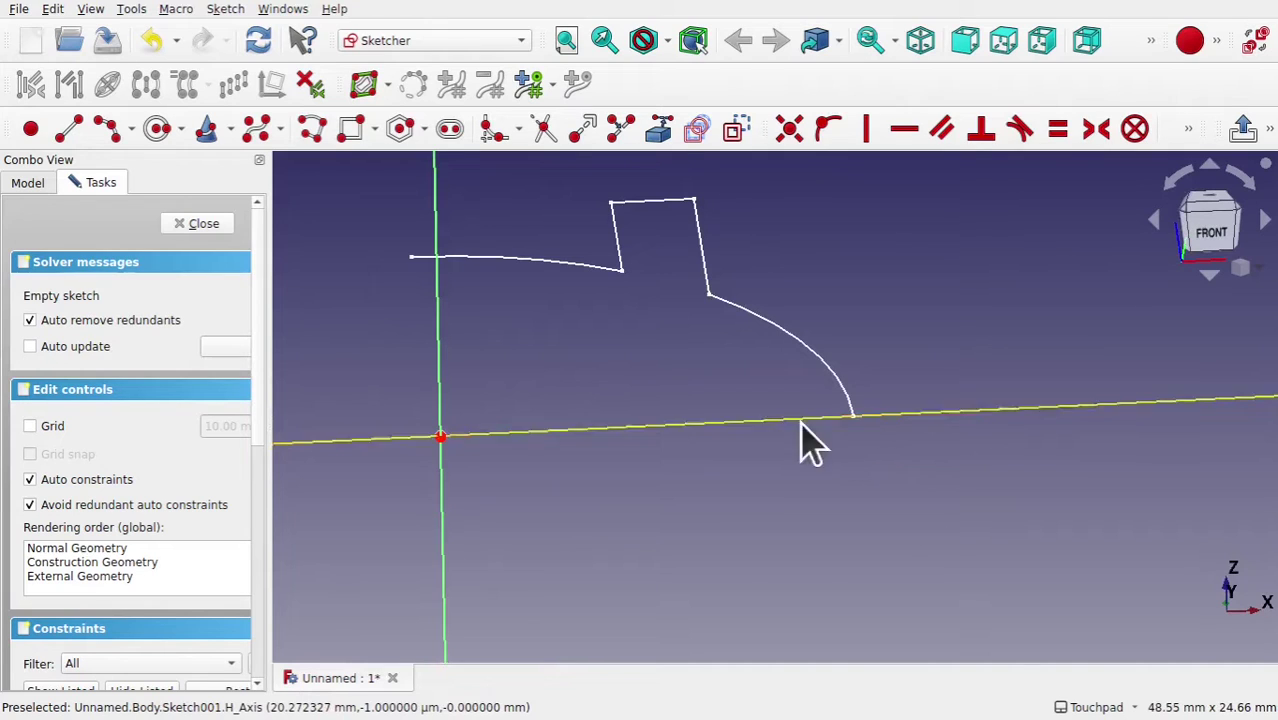
pyautogui.click(662, 138)
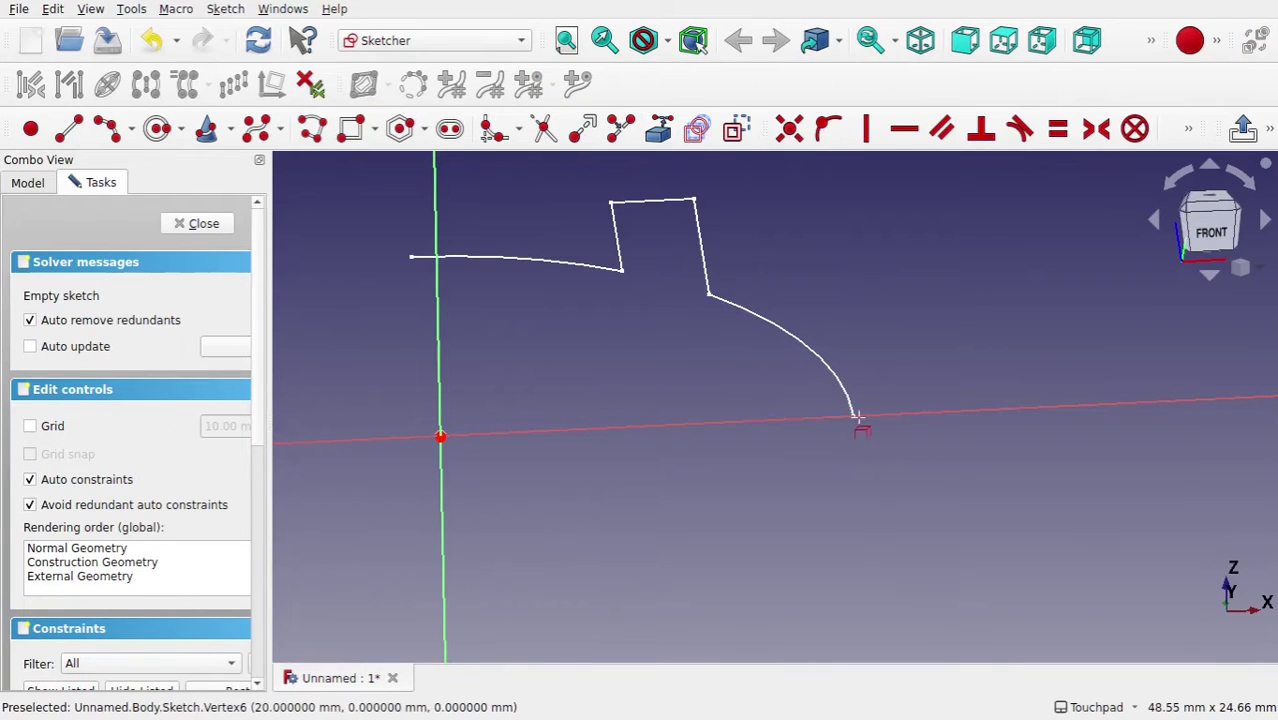
pyautogui.click(853, 418)
# - Place a sketch point about 17.4 mm across from and 6.2 mm above the origin
pyautogui.moveTo(709, 391)
pyautogui.keyDown('shift'); pyautogui.mouseDown()
pyautogui.moveTo(708, 357)
pyautogui.moveTo(822, 408)
pyautogui.mouseUp(); pyautogui.keyUp('shift')
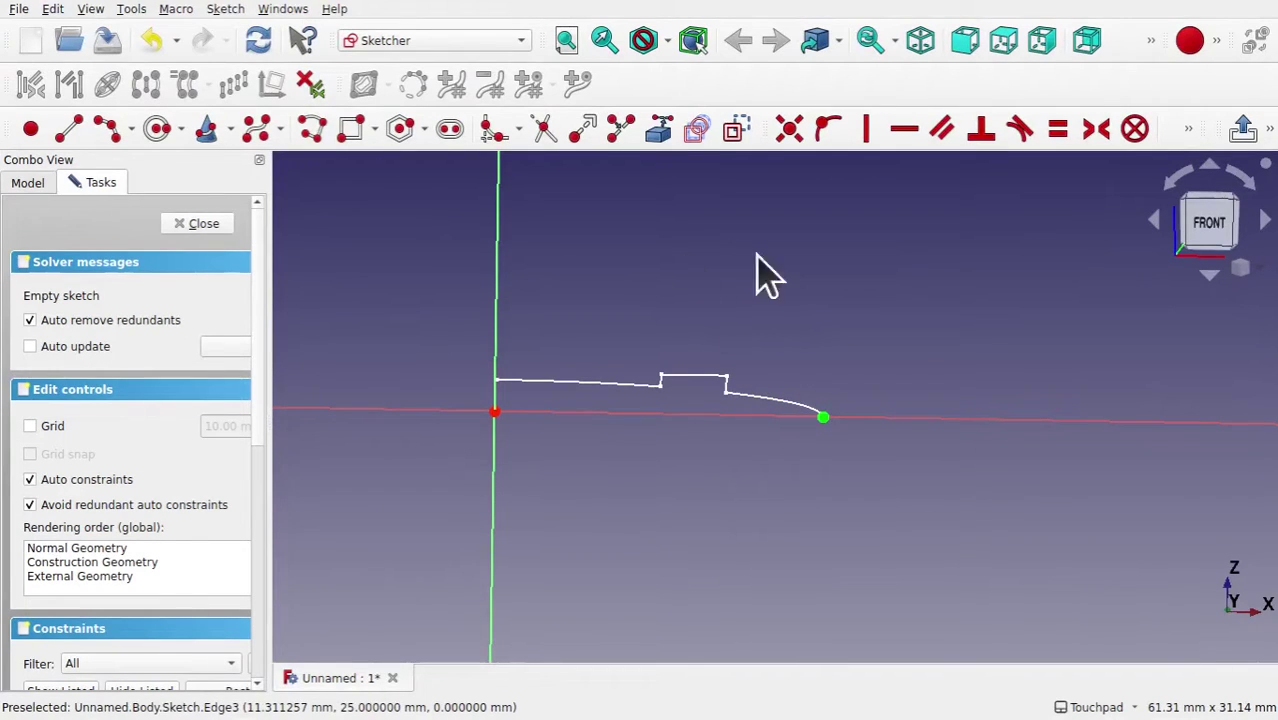
pyautogui.click(30, 130)
pyautogui.click(780, 315)
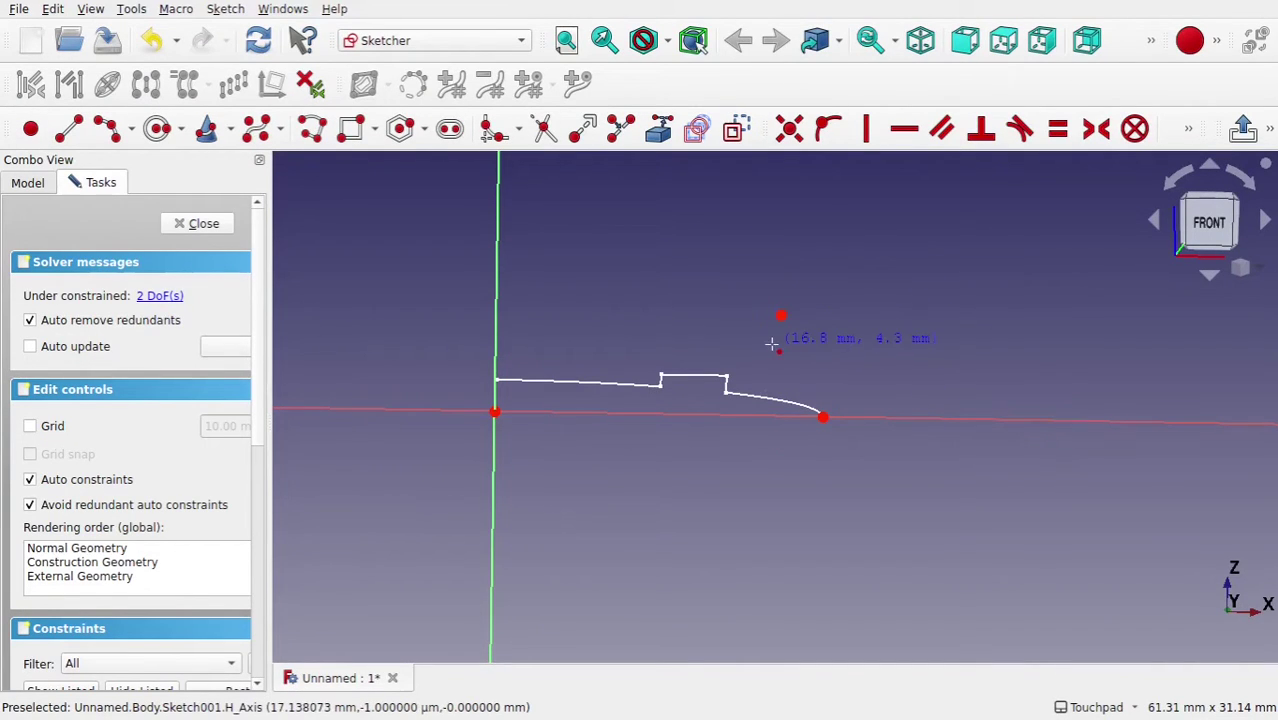
# - Constrain the new point 10 mm vertically above the origin and move the dimension beside the vertical axis
pyautogui.click(494, 413)
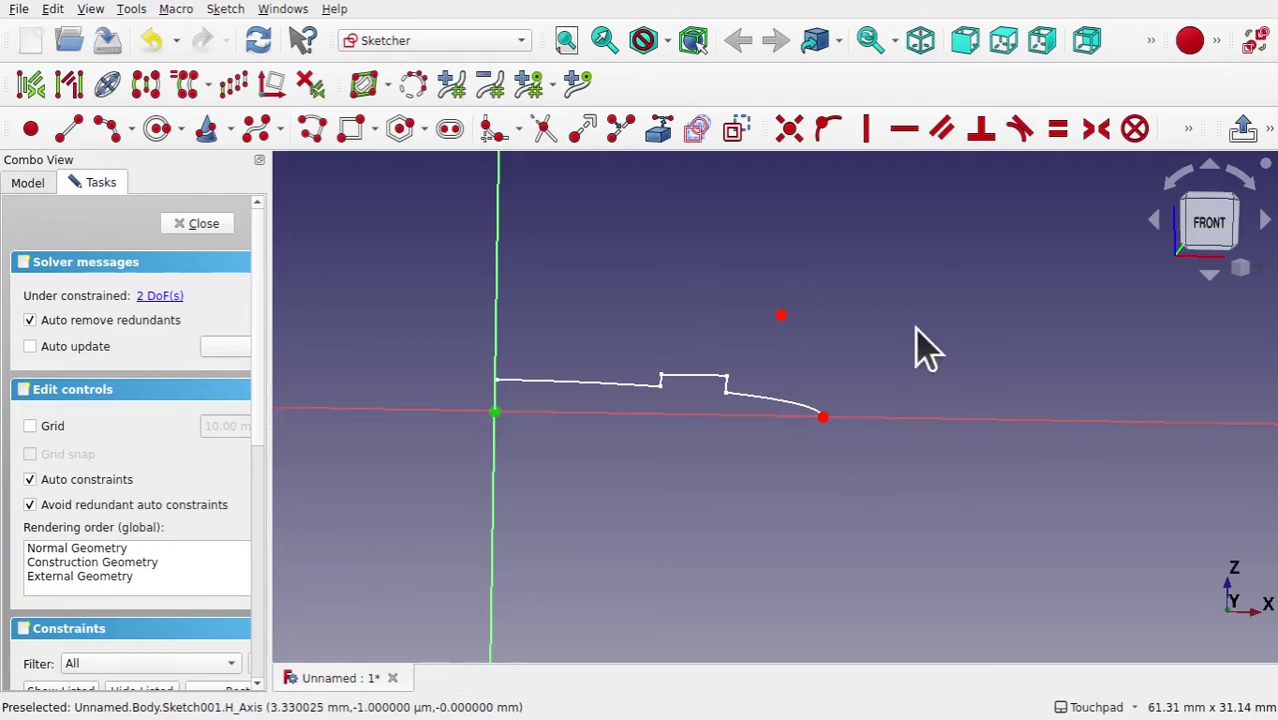
pyautogui.click(781, 317)
pyautogui.click(1189, 131)
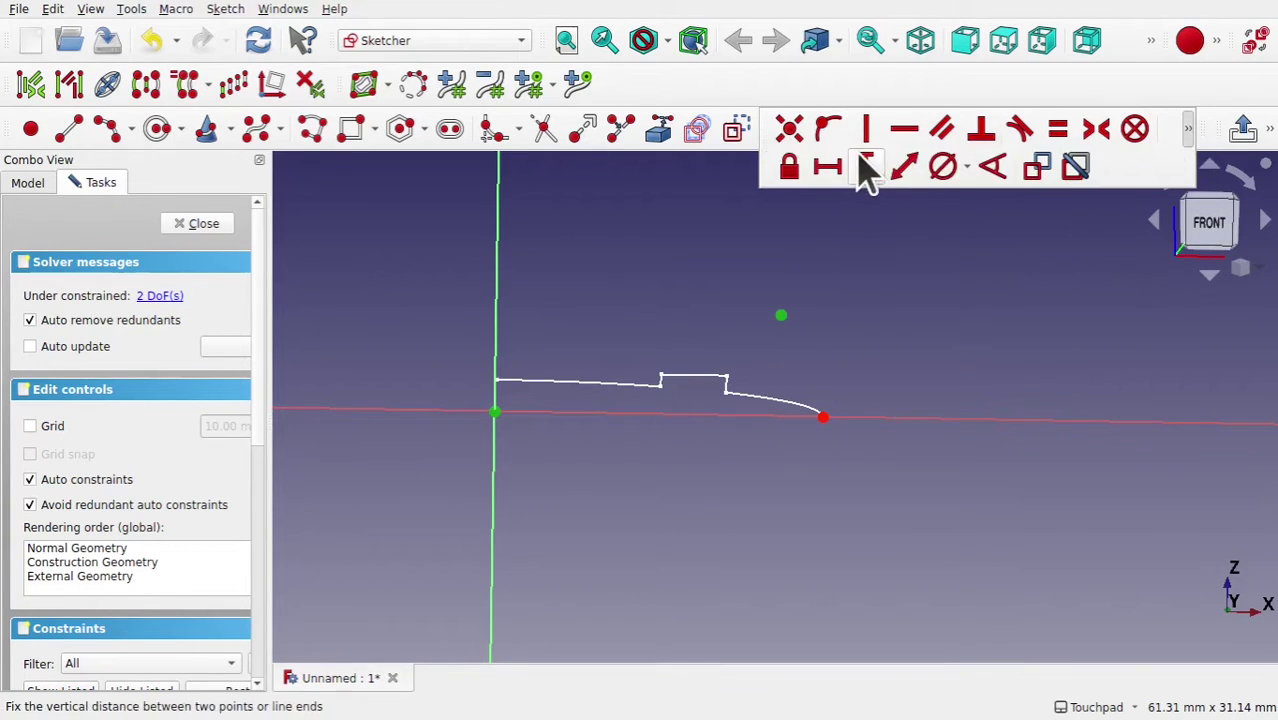
pyautogui.click(862, 162)
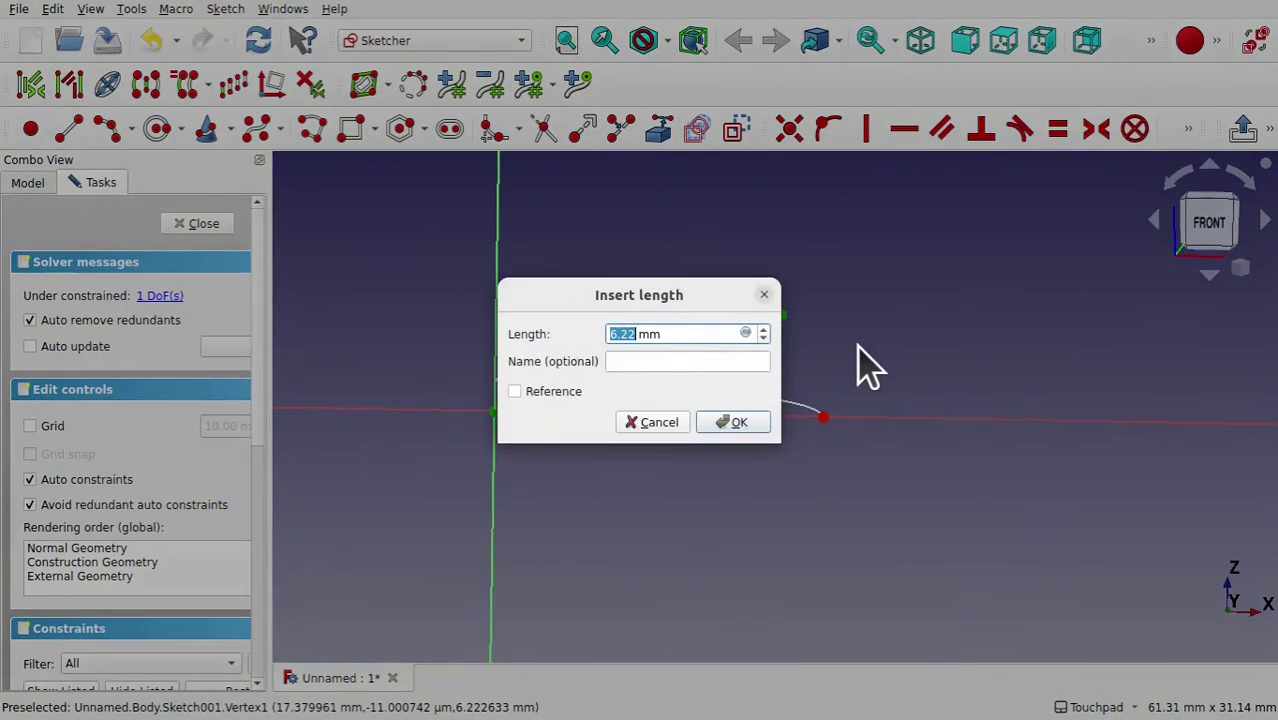
pyautogui.write('10 mm')
pyautogui.press('Return')
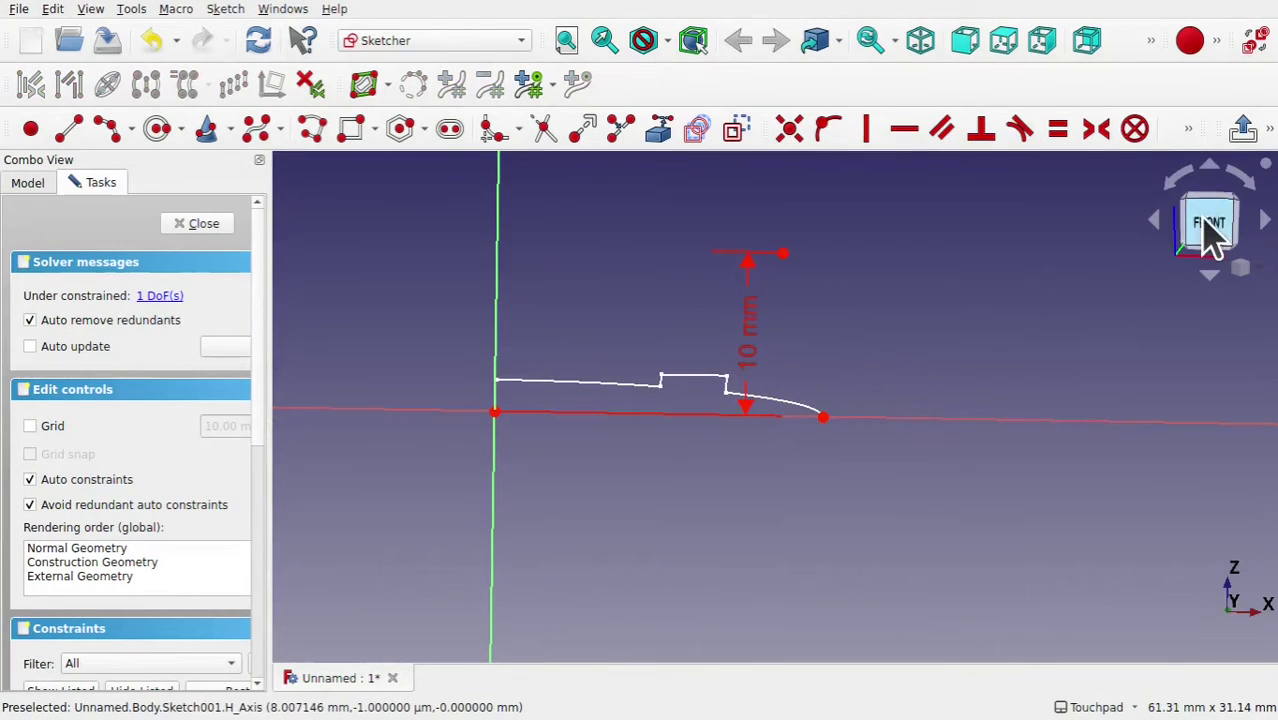
pyautogui.scroll(3, 645, 360)
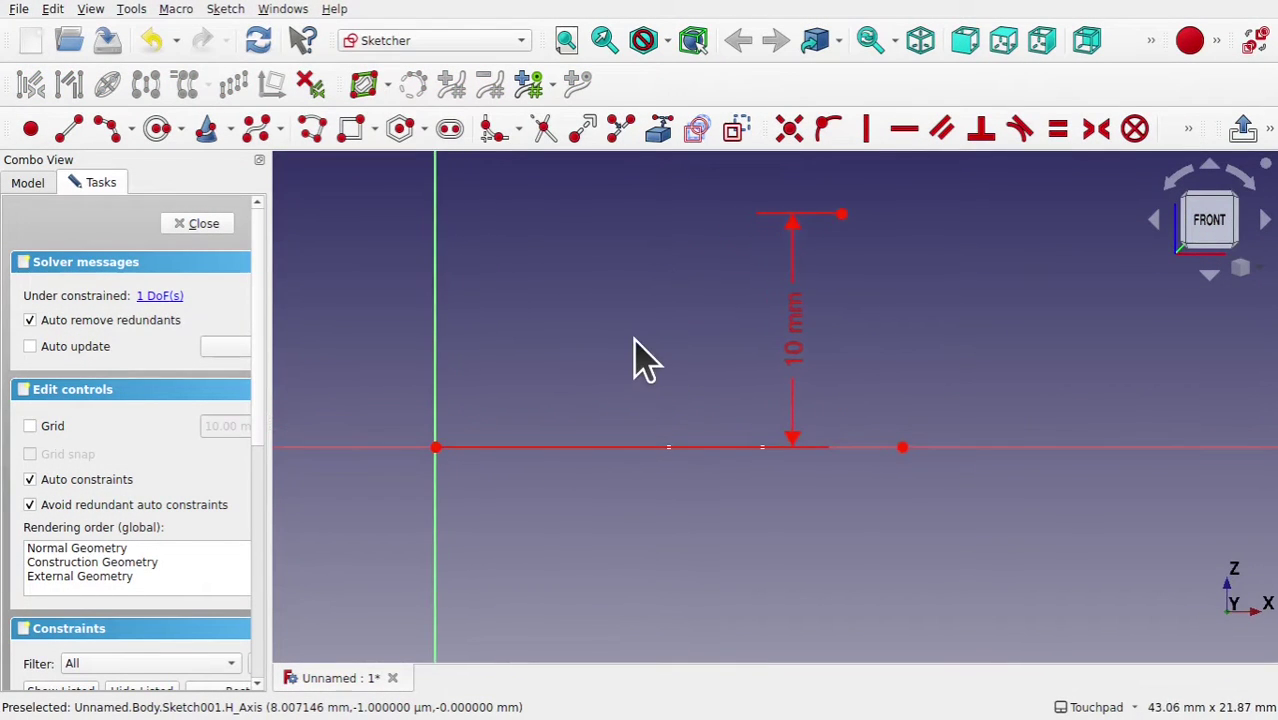
pyautogui.moveTo(726, 366)
pyautogui.mouseDown(button='middle')
pyautogui.moveTo(753, 431)
pyautogui.moveTo(736, 422)
pyautogui.mouseUp(button='middle')
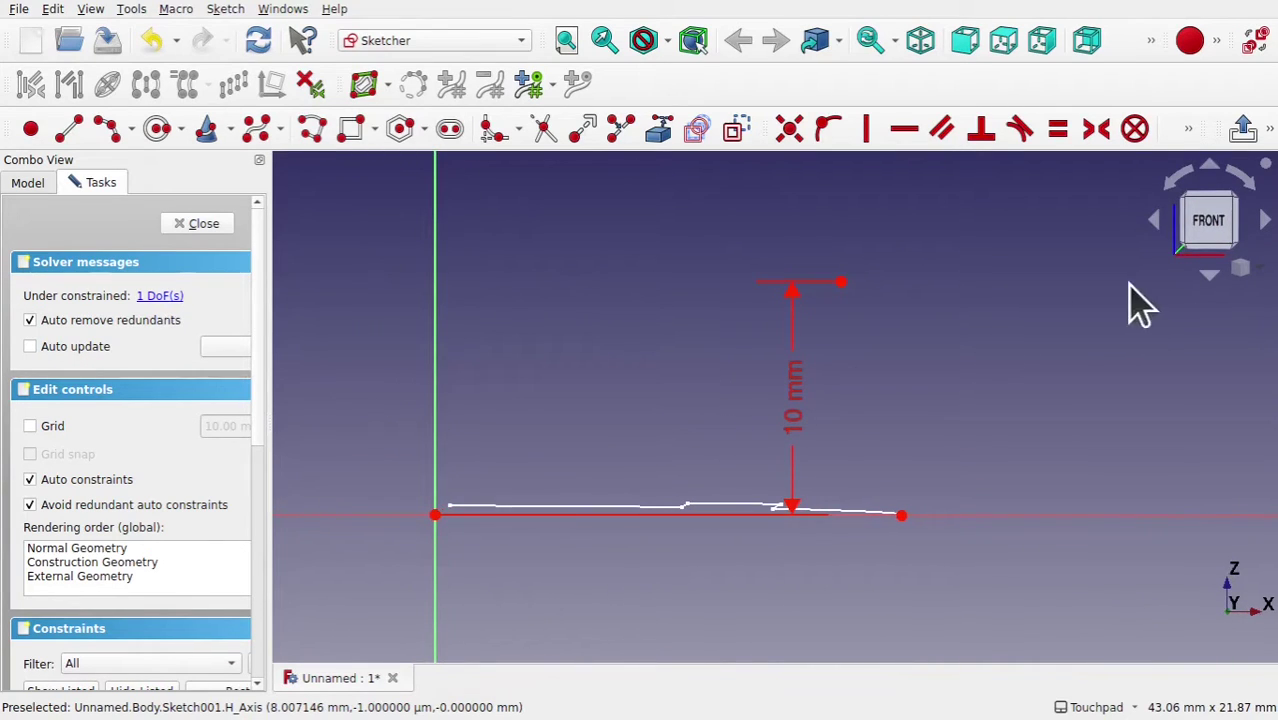
pyautogui.moveTo(807, 409); pyautogui.dragTo(445, 380)
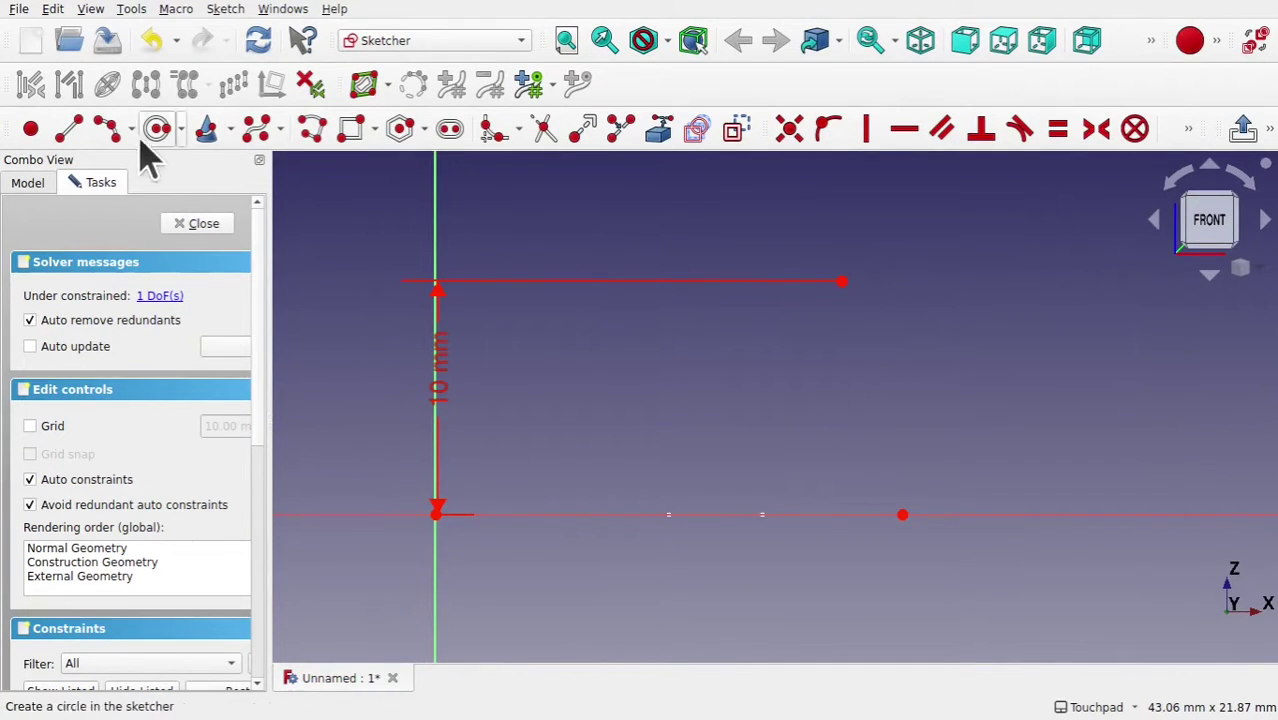
# - Sketch an arc of about 3 mm radius from the constrained upper point, curving outward and down
pyautogui.click(105, 130)
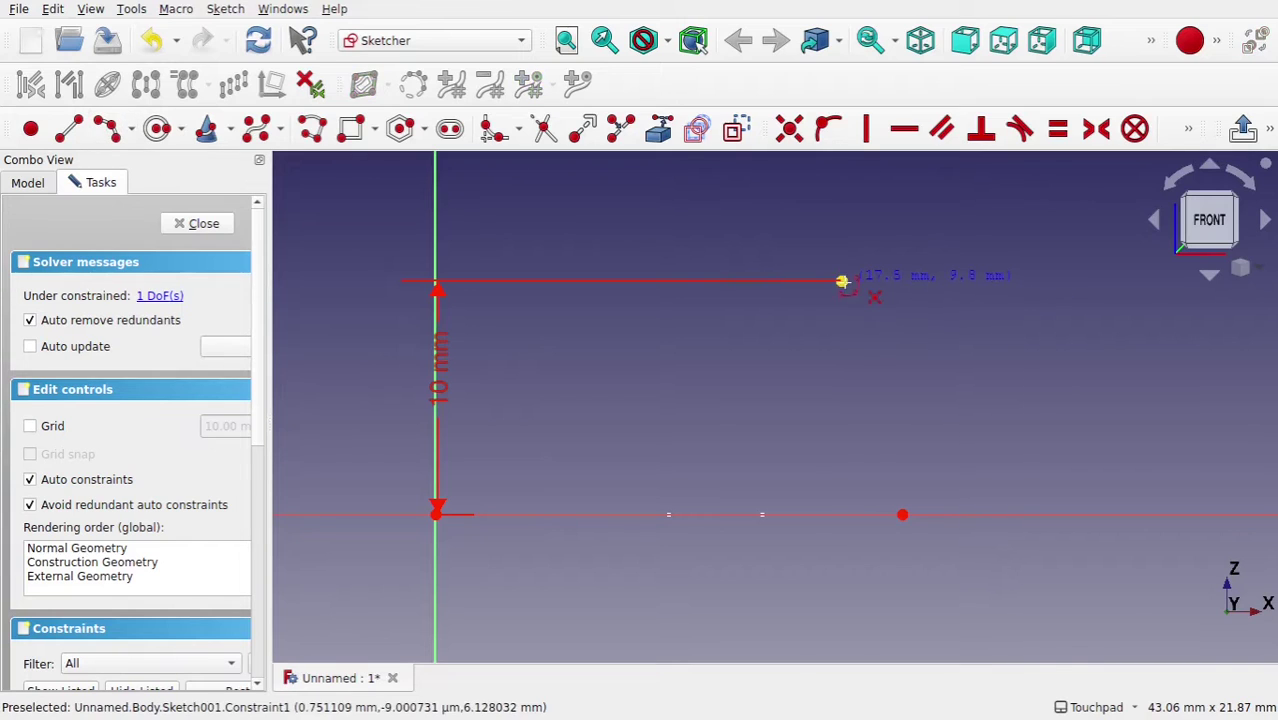
pyautogui.click(843, 281)
pyautogui.press('m')
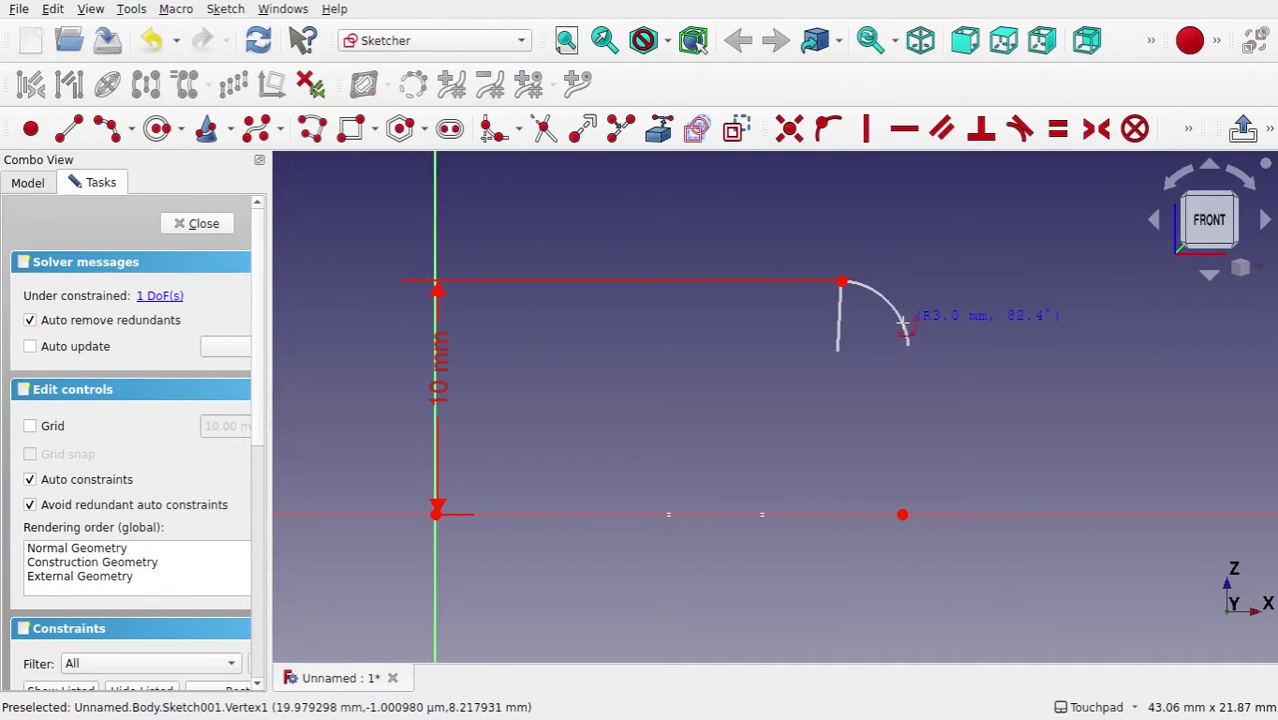
pyautogui.click(908, 344)
pyautogui.rightClick(908, 344)
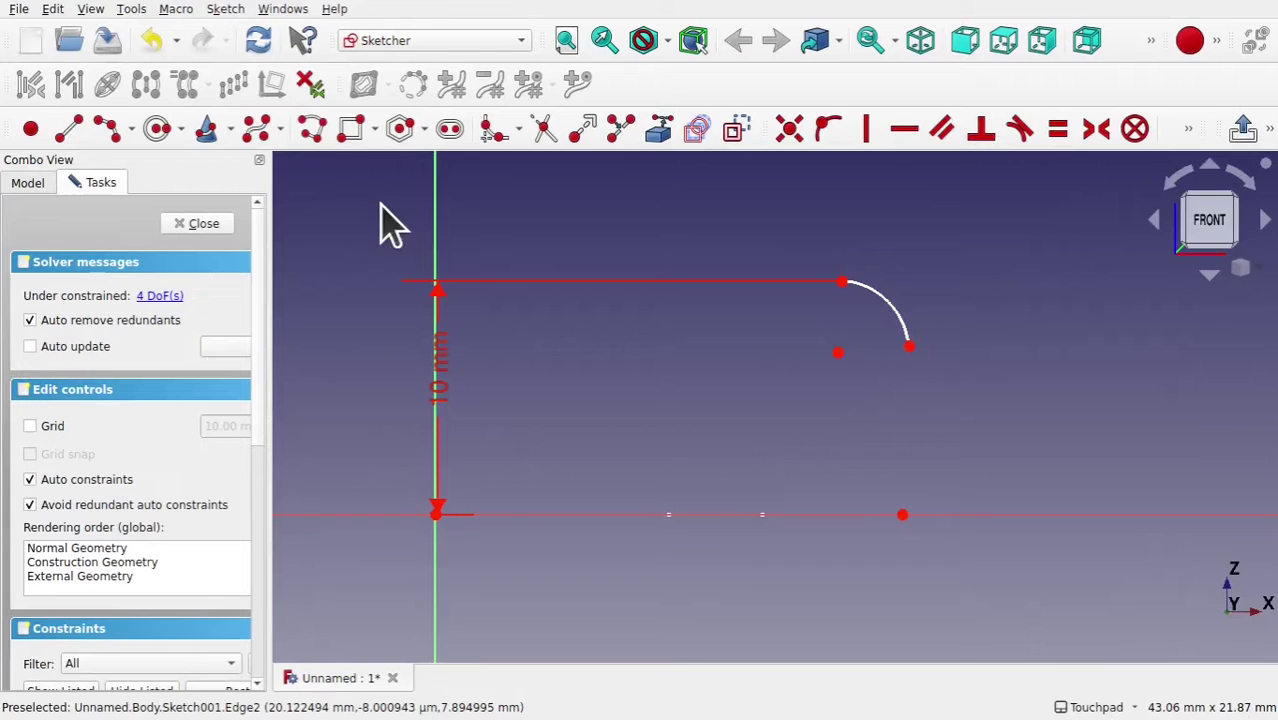
# - Sketch a polyline from the arc's lower end down the outer side, stepping inward, sloping to the horizontal axis and running inward along it
pyautogui.click(314, 143)
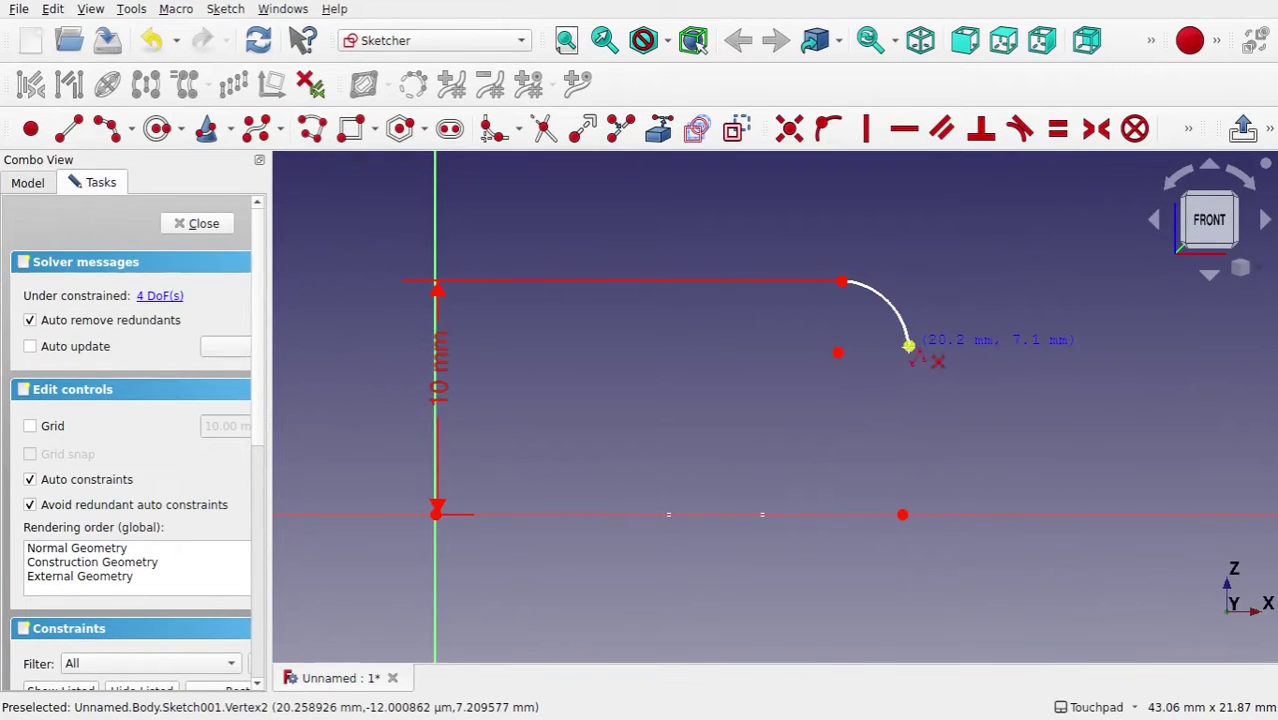
pyautogui.click(908, 346)
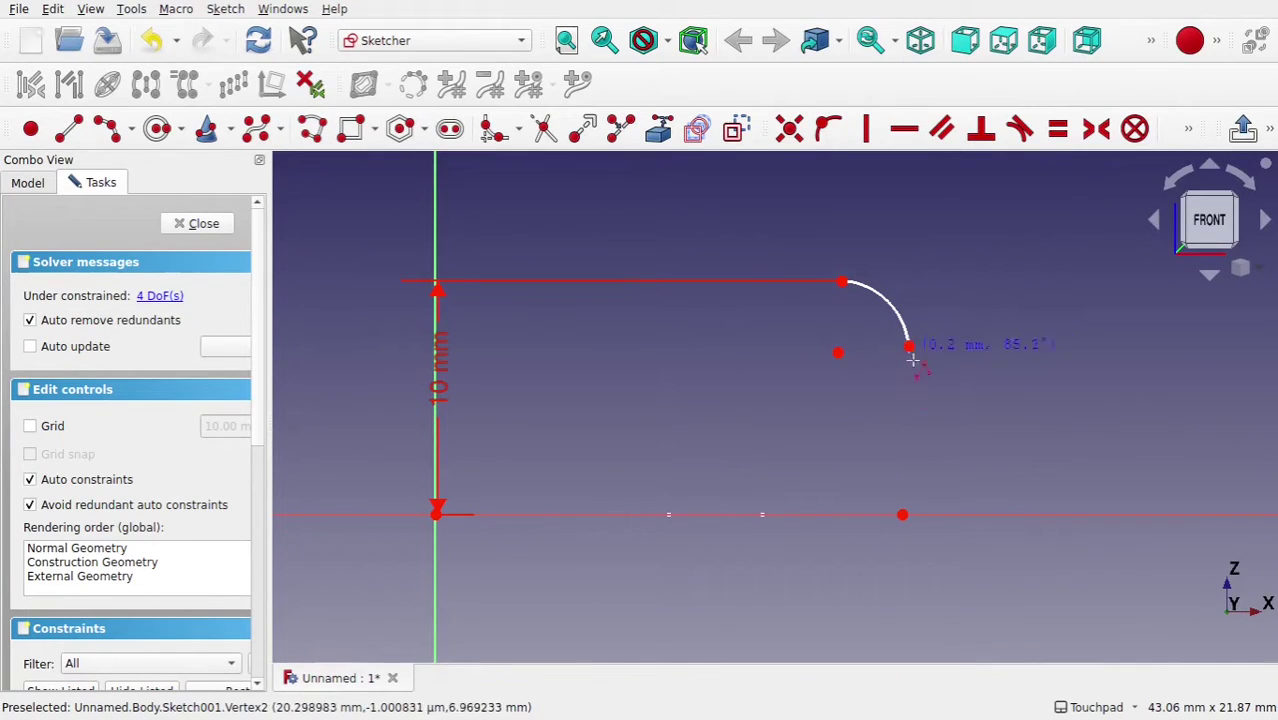
pyautogui.click(913, 411)
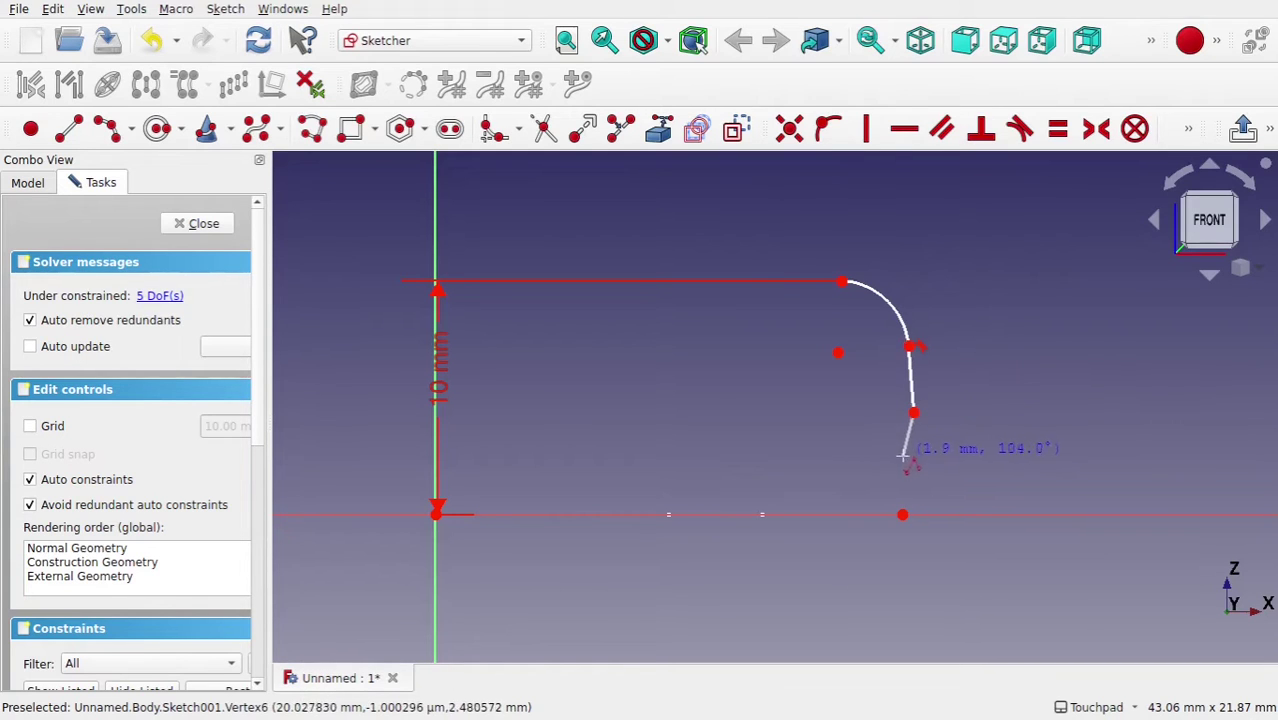
pyautogui.click(913, 458)
pyautogui.click(891, 459)
pyautogui.click(878, 514)
pyautogui.click(842, 514)
# - Continue the polyline up the inner side with a stepped recess and close the profile at the arc's upper end
pyautogui.click(841, 473)
pyautogui.click(799, 473)
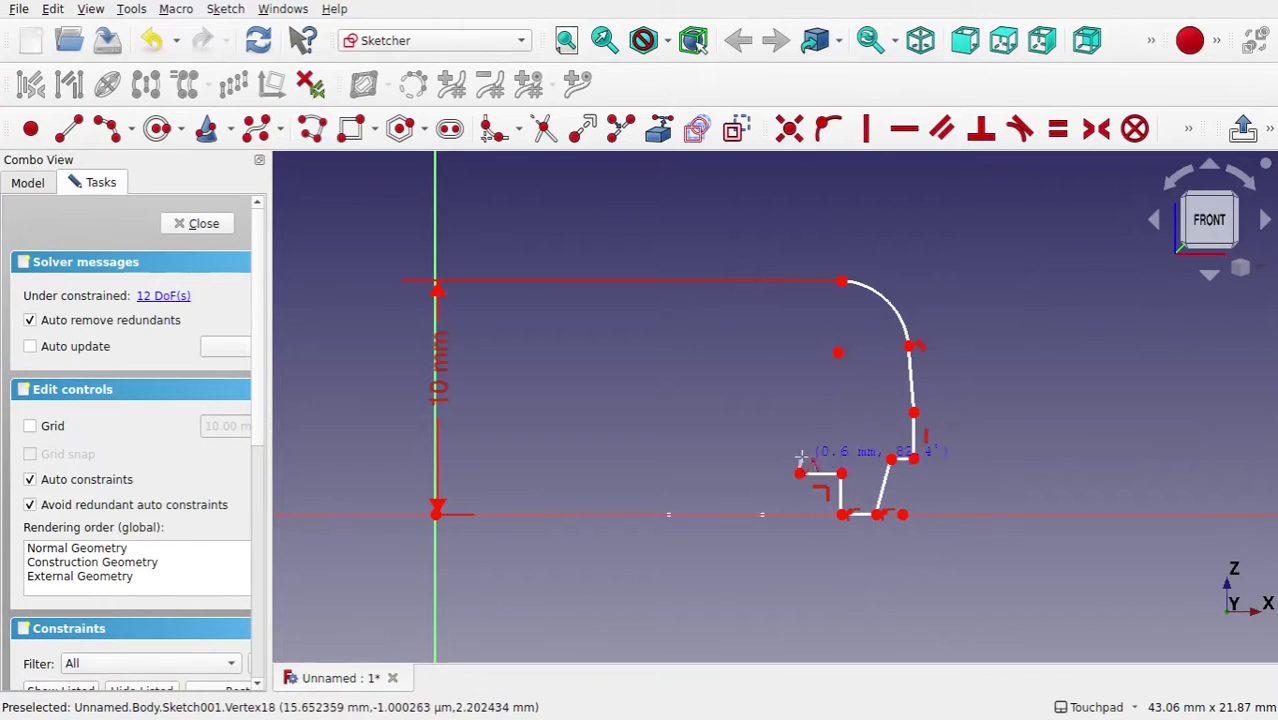
pyautogui.click(797, 367)
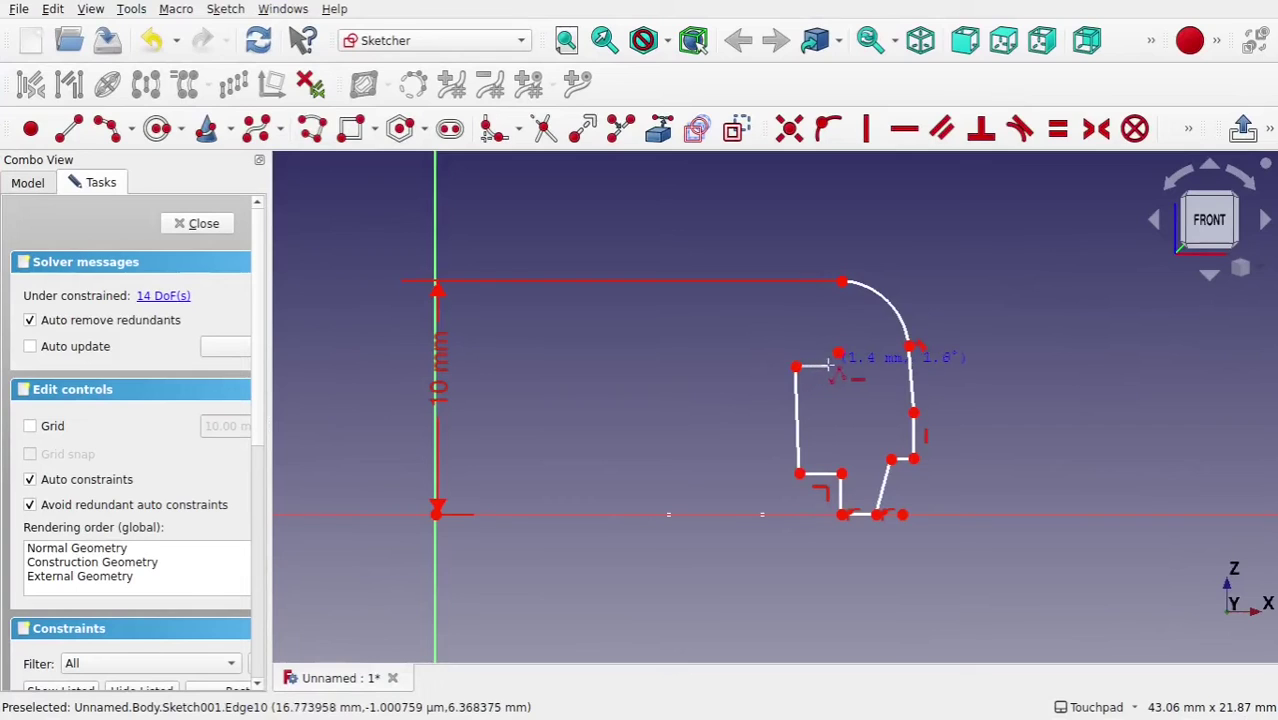
pyautogui.click(853, 367)
pyautogui.click(843, 282)
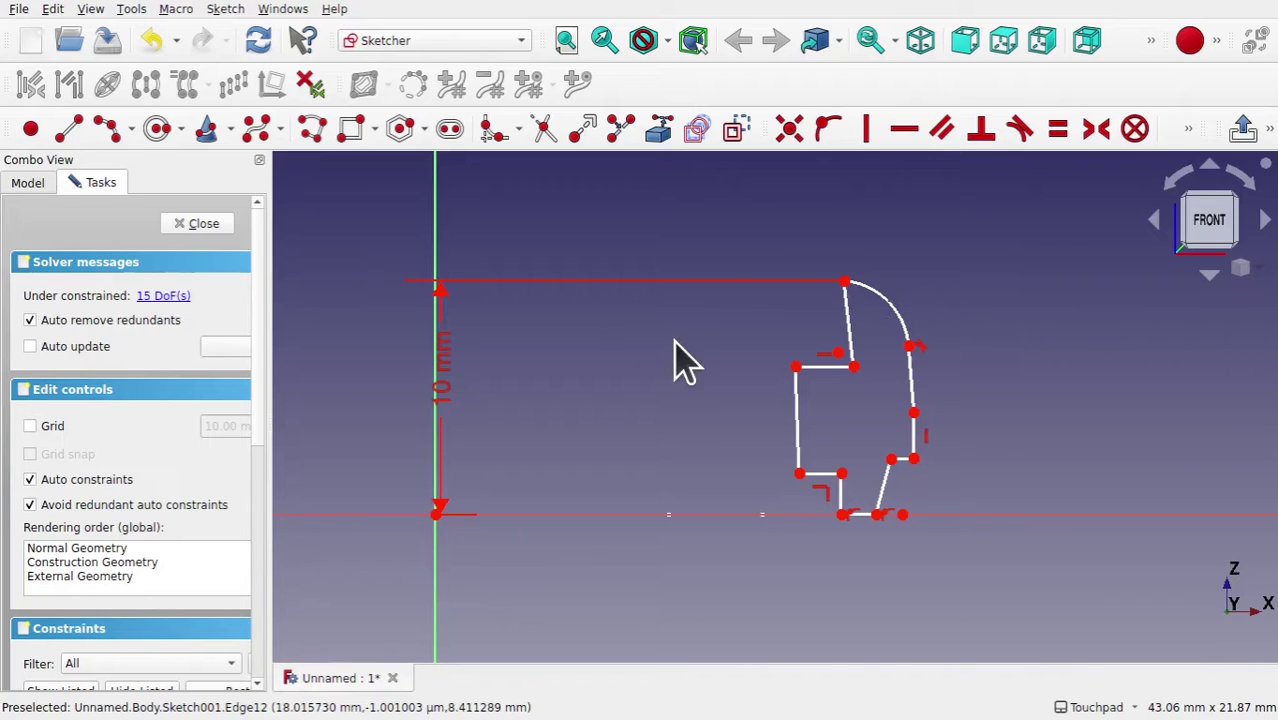
# - Constrain the upper inner edge and the long recess edge to vertical, shifting the arc's lower endpoint slightly inward and up
pyautogui.click(845, 312)
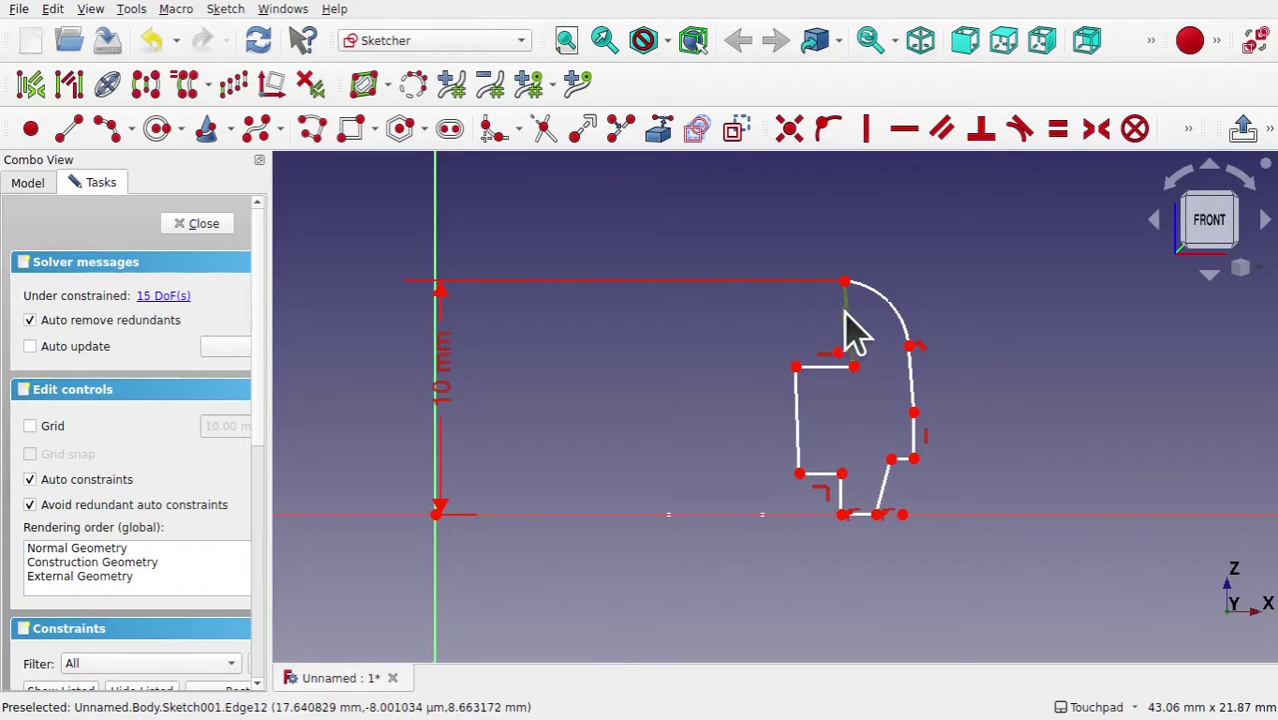
pyautogui.click(864, 130)
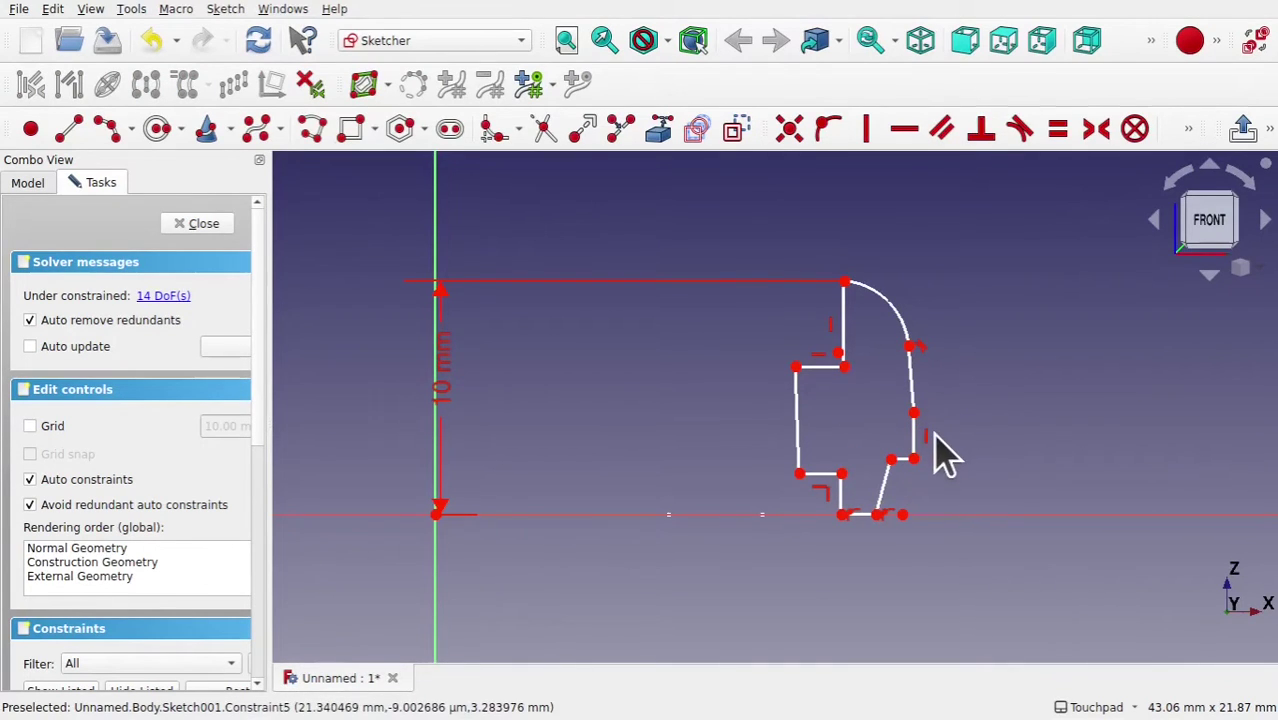
pyautogui.moveTo(912, 348); pyautogui.dragTo(905, 340)
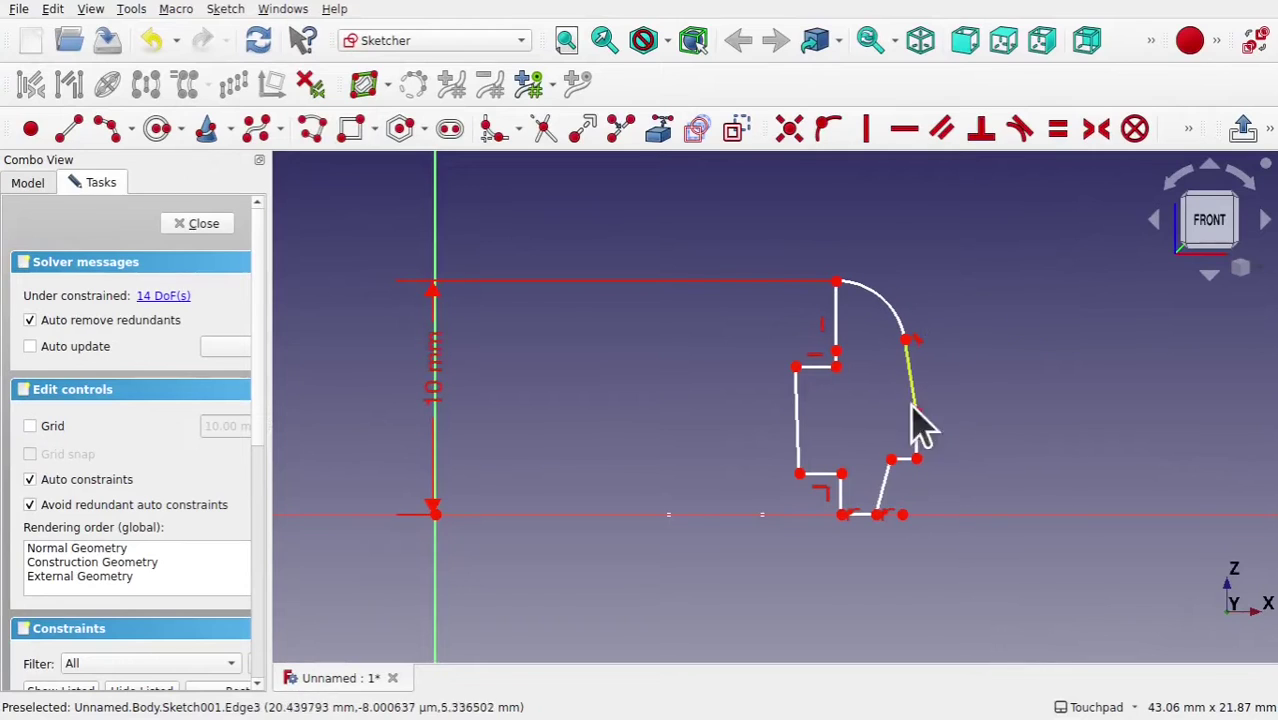
pyautogui.click(905, 341)
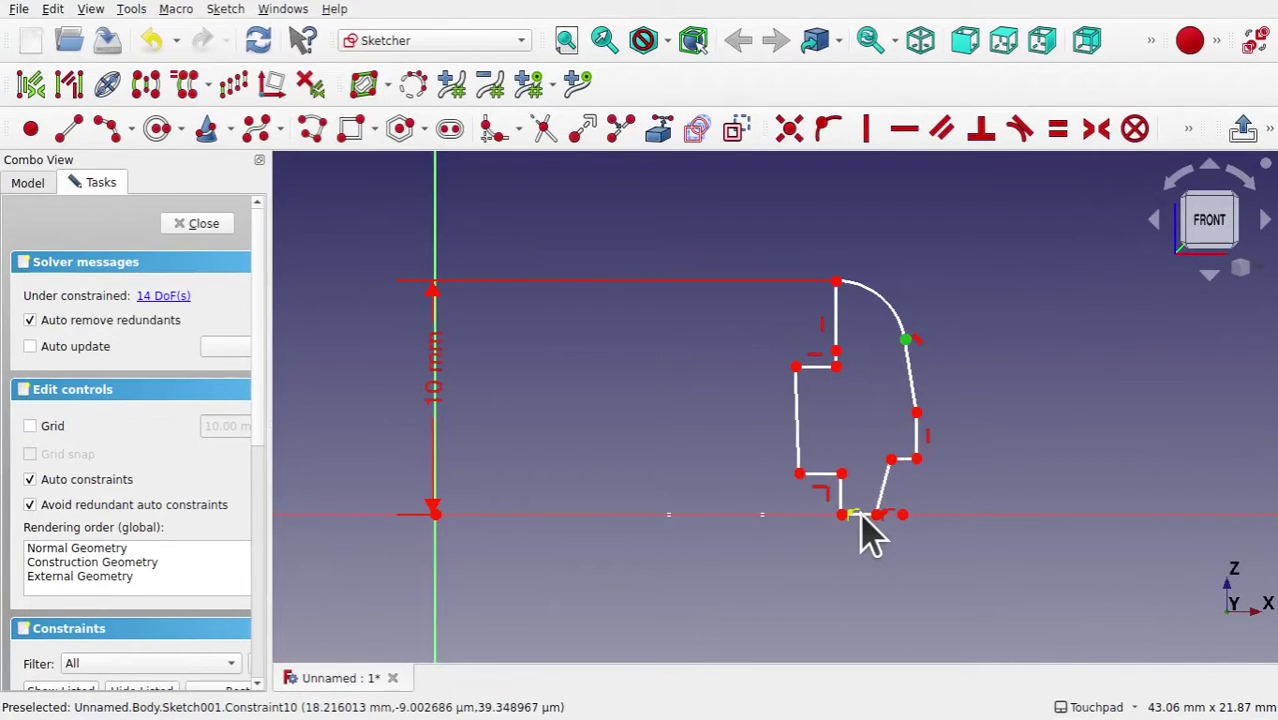
pyautogui.click(796, 426)
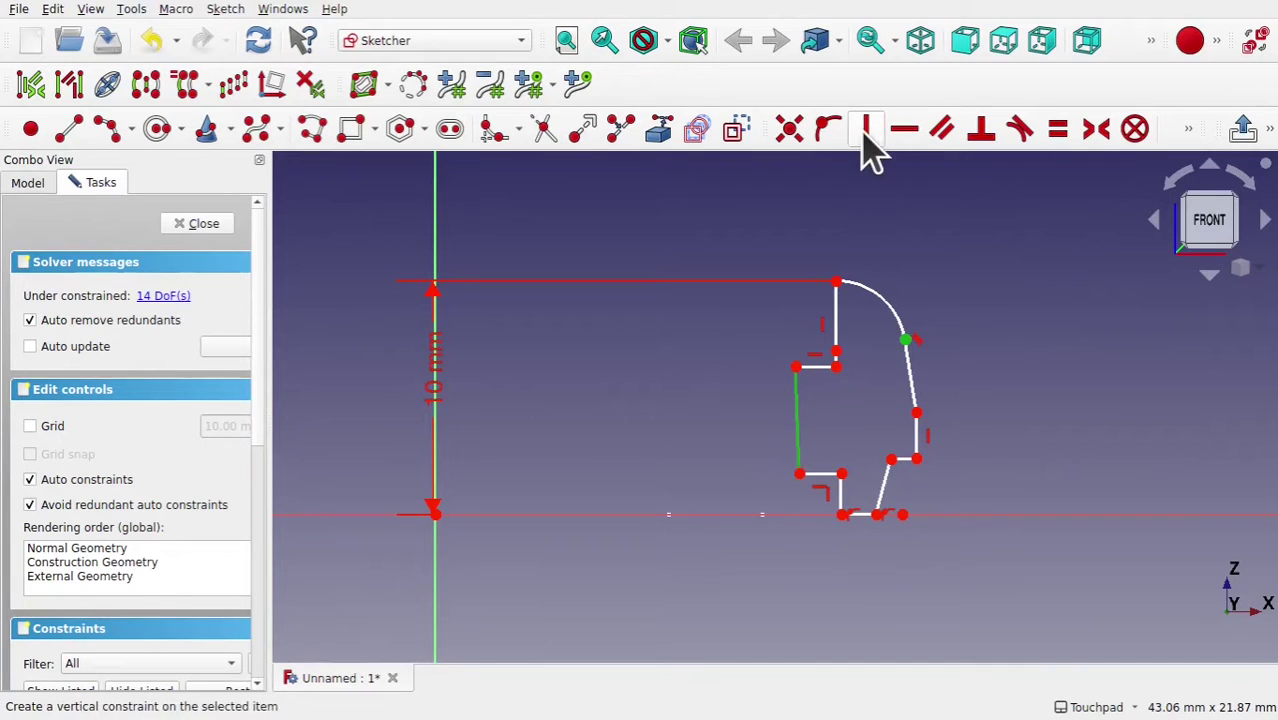
pyautogui.click(864, 134)
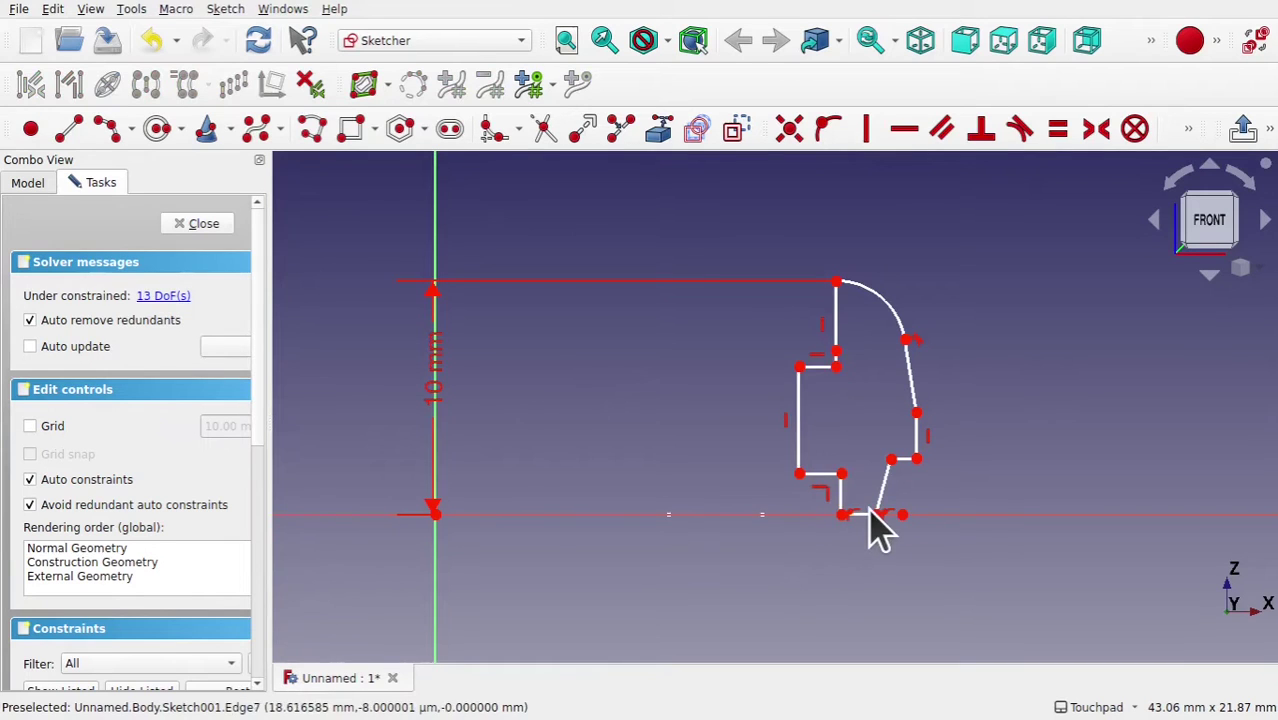
# - Make the outer step edge equal in length to the base edge on the axis, and constrain the step edge to horizontal
pyautogui.scroll(2, 874, 508)
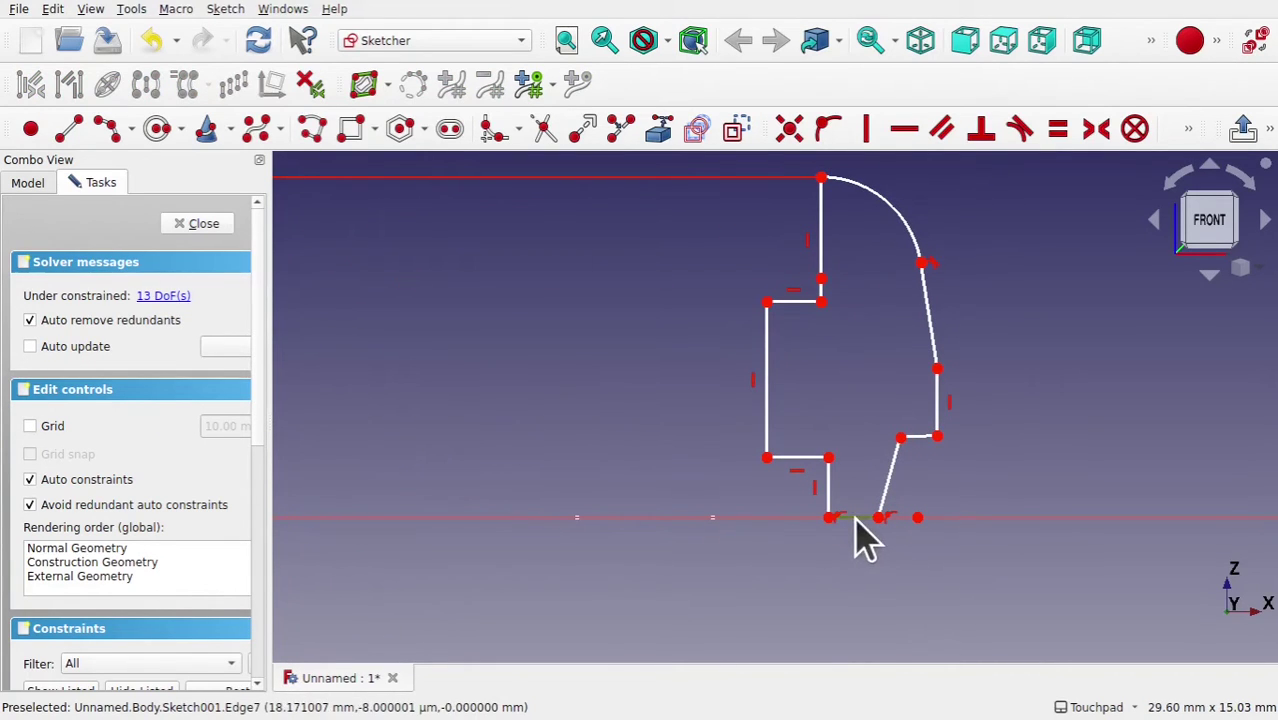
pyautogui.click(856, 520)
pyautogui.click(920, 440)
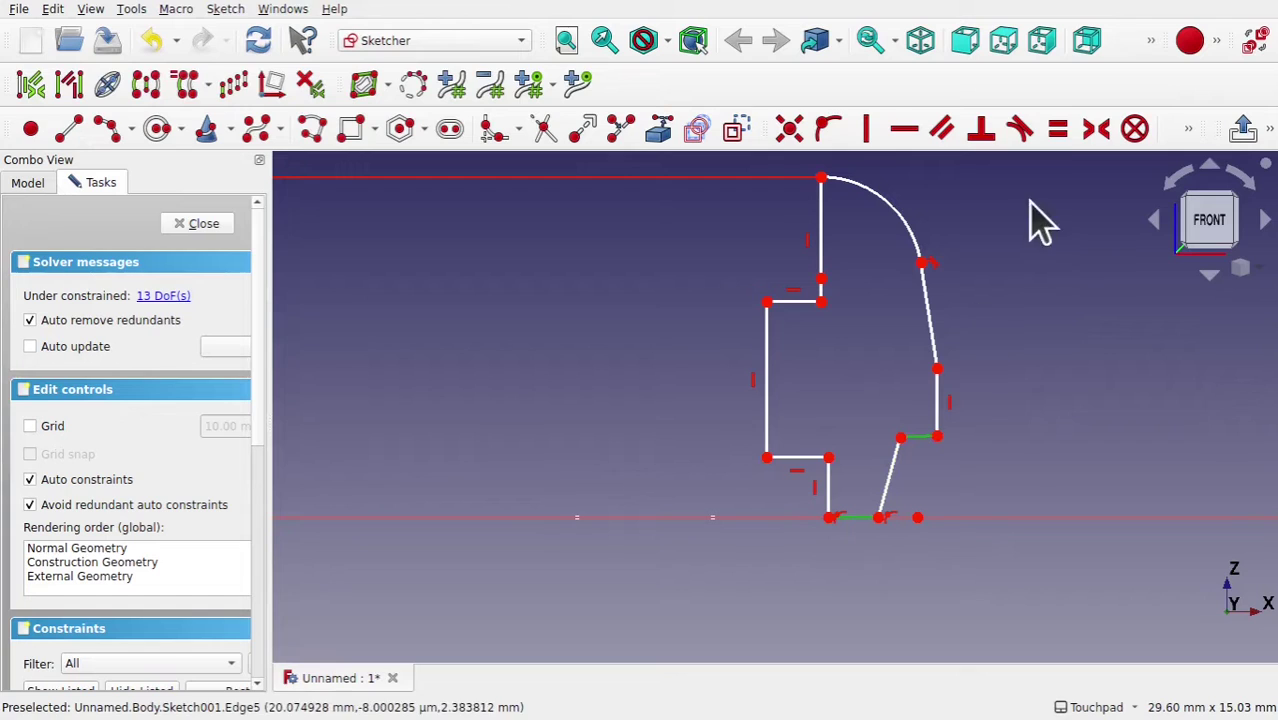
pyautogui.click(1057, 130)
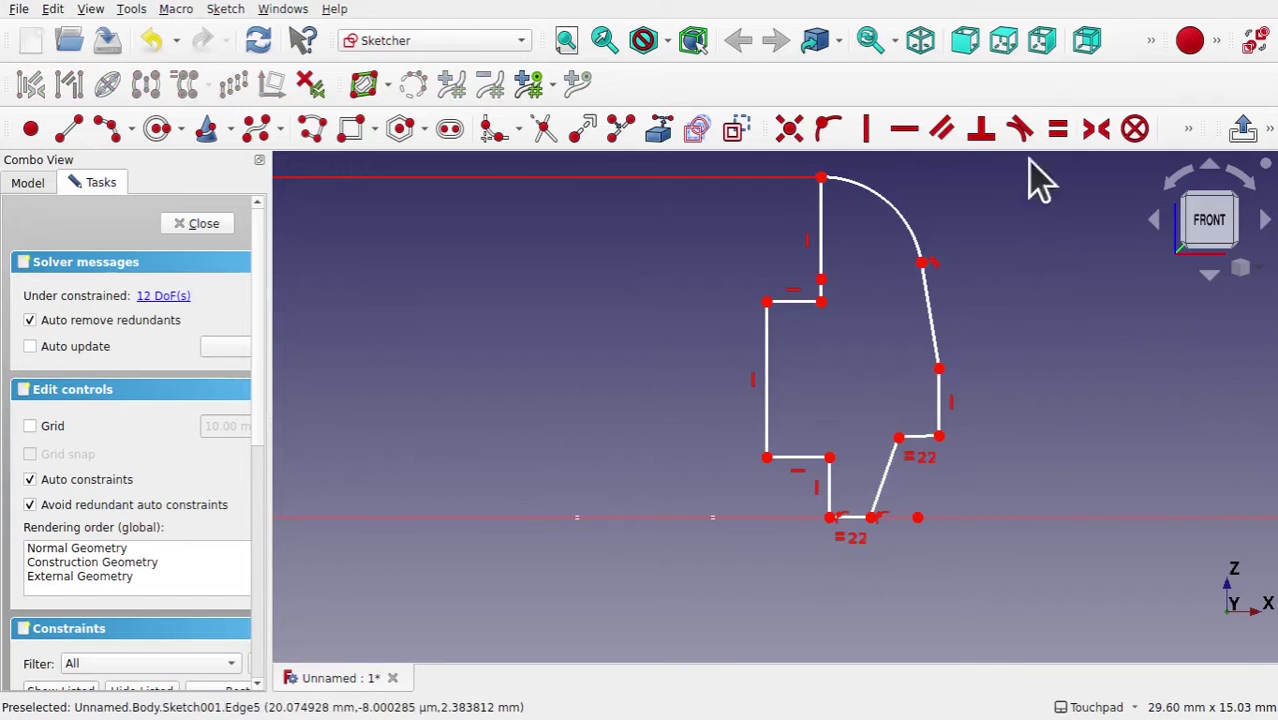
pyautogui.click(922, 440)
pyautogui.click(904, 128)
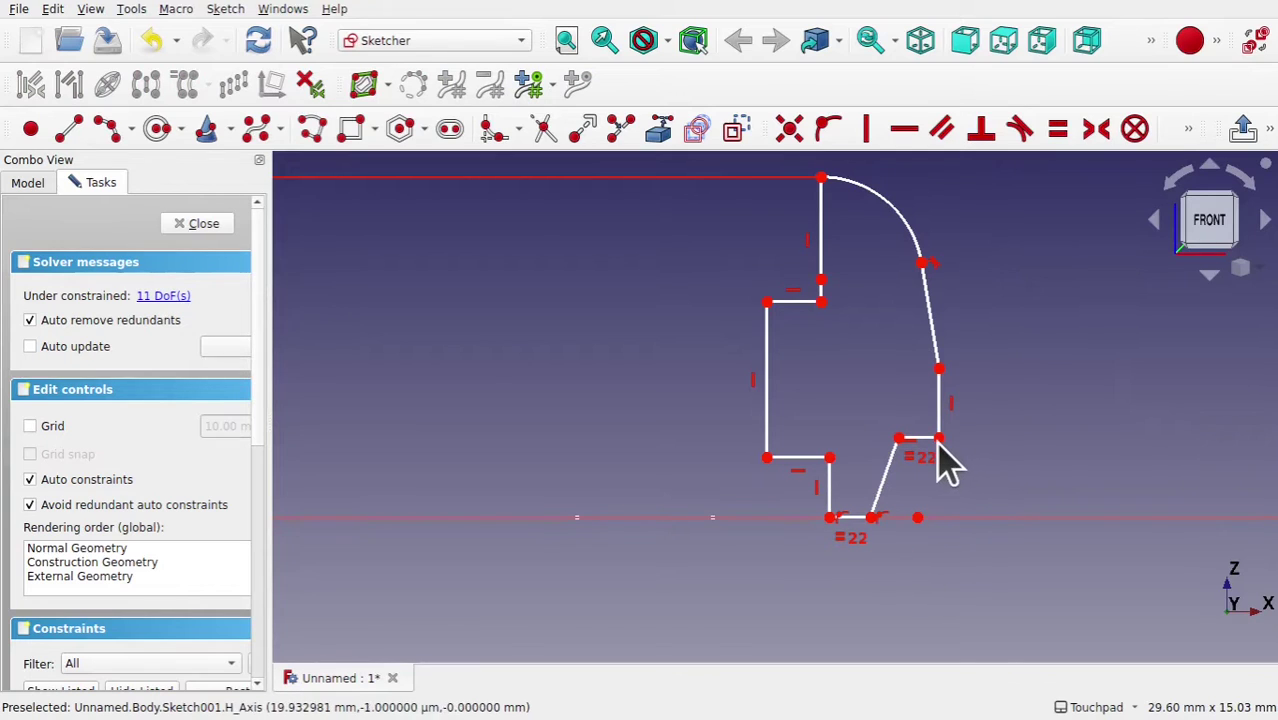
# - Align the lower outer corner of the profile vertically with the external point on the horizontal axis
pyautogui.moveTo(938, 441); pyautogui.dragTo(926, 439)
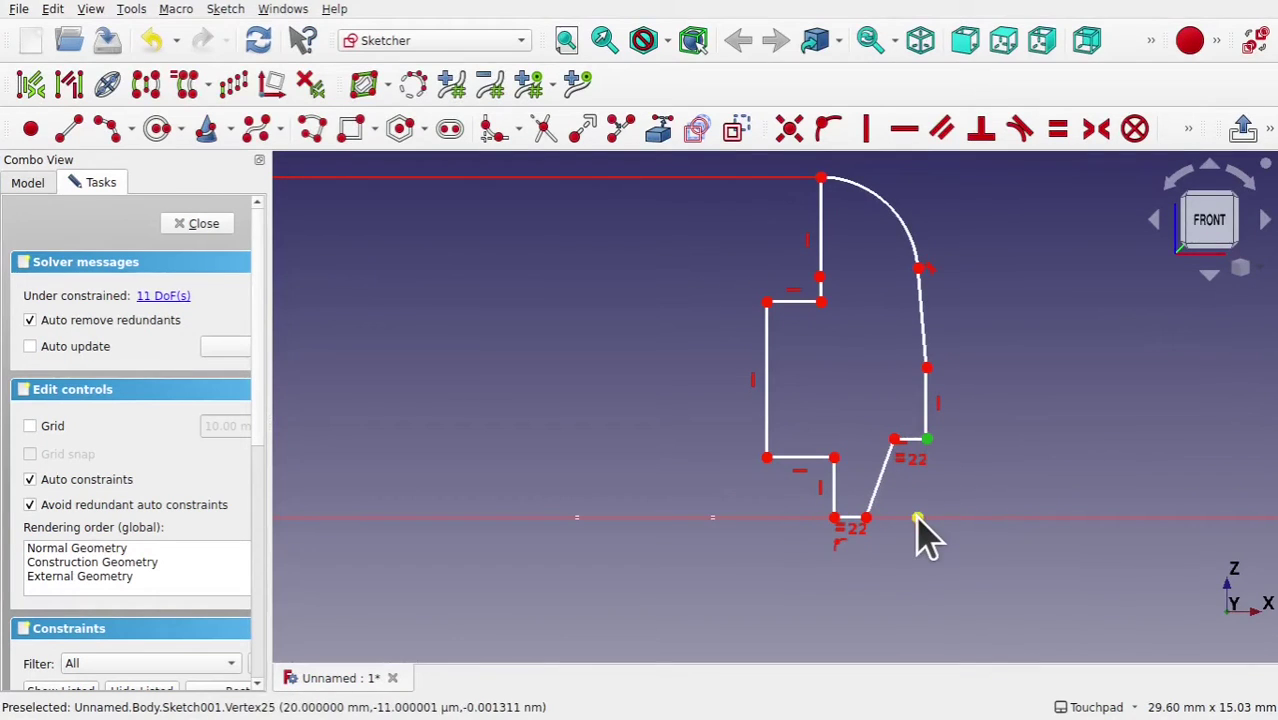
pyautogui.click(917, 519)
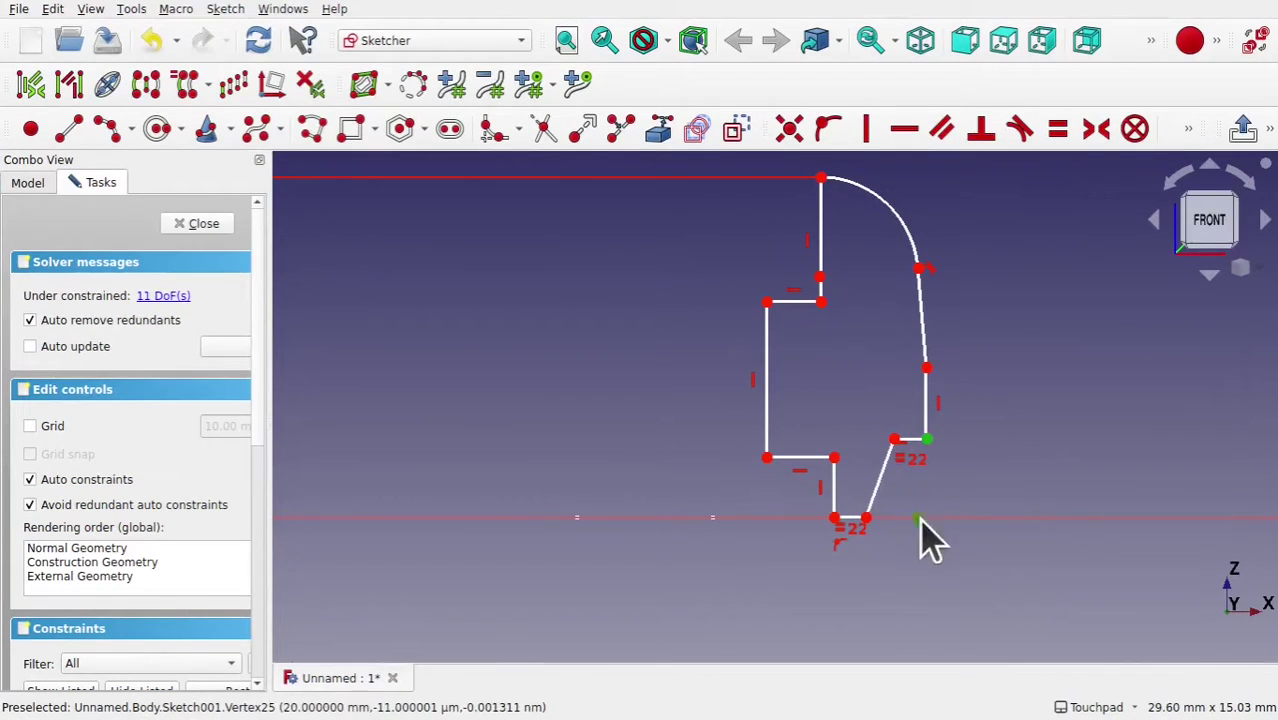
pyautogui.click(866, 128)
# - Reshape the profile's upper part by moving its unconstrained geometry and the arc's centre, so the outer edge slants more
pyautogui.click(918, 368)
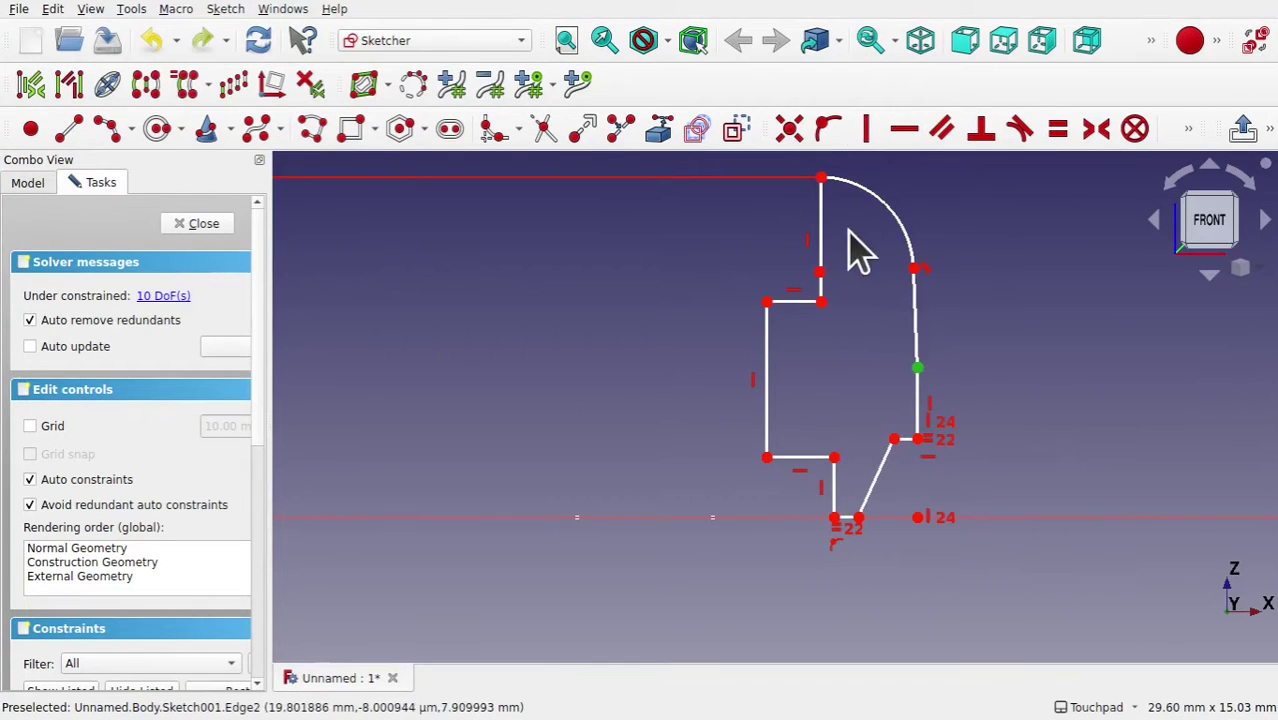
pyautogui.moveTo(839, 229)
pyautogui.mouseDown()
pyautogui.moveTo(879, 240)
pyautogui.moveTo(840, 250)
pyautogui.moveTo(901, 300)
pyautogui.moveTo(919, 277)
pyautogui.moveTo(880, 225)
pyautogui.moveTo(873, 251)
pyautogui.moveTo(875, 228)
pyautogui.mouseUp()
pyautogui.moveTo(800, 258); pyautogui.dragTo(809, 260)
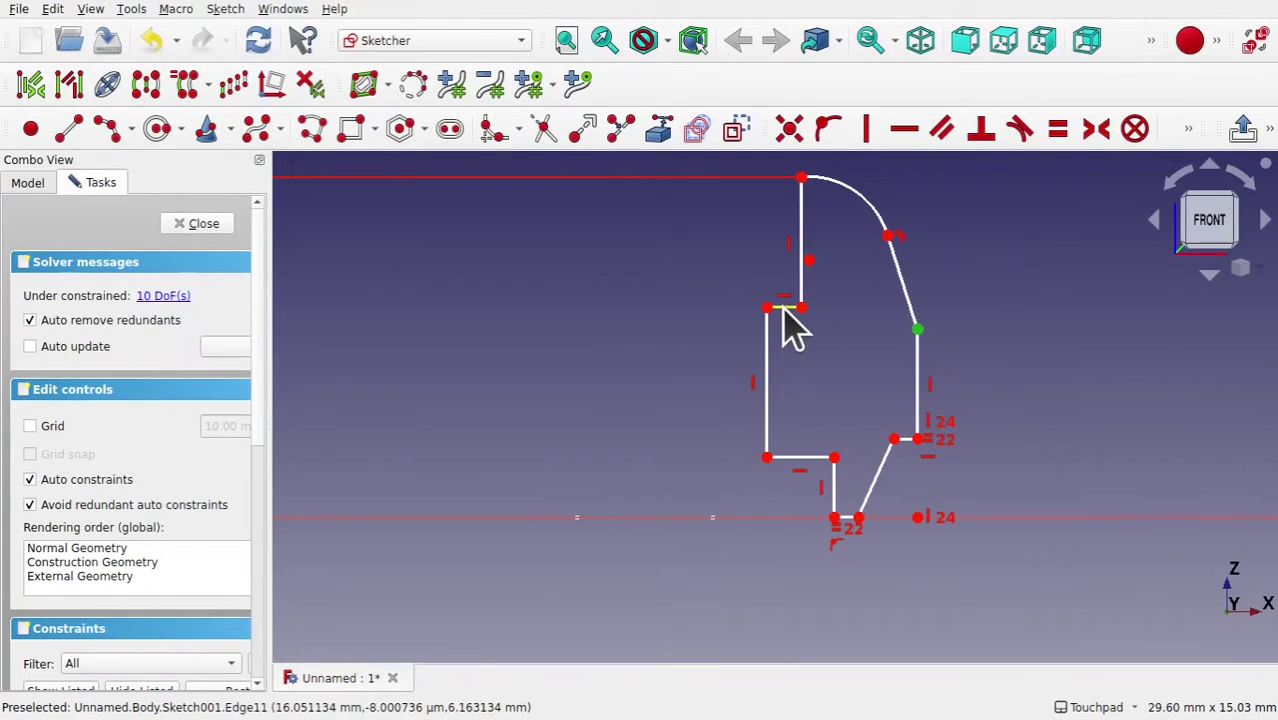
# - Constrain the profile's short base edge on the horizontal axis to a horizontal length of 1 mm
pyautogui.click(845, 518)
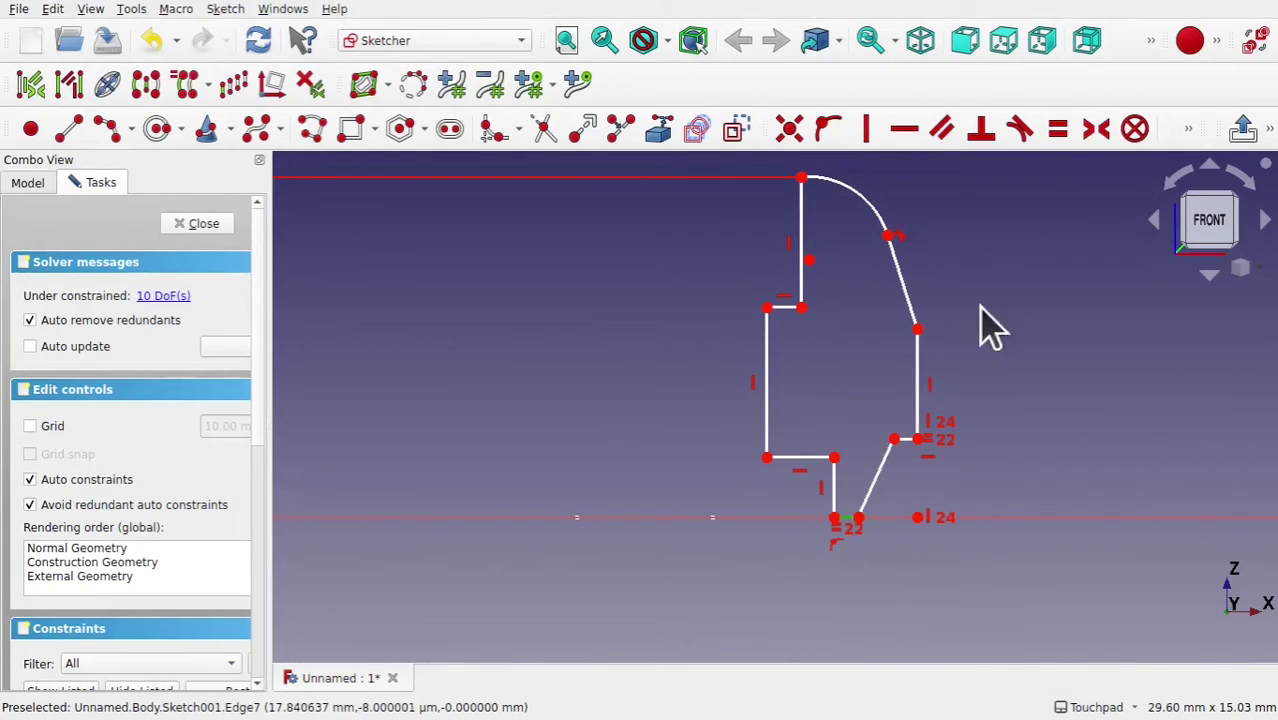
pyautogui.click(1188, 130)
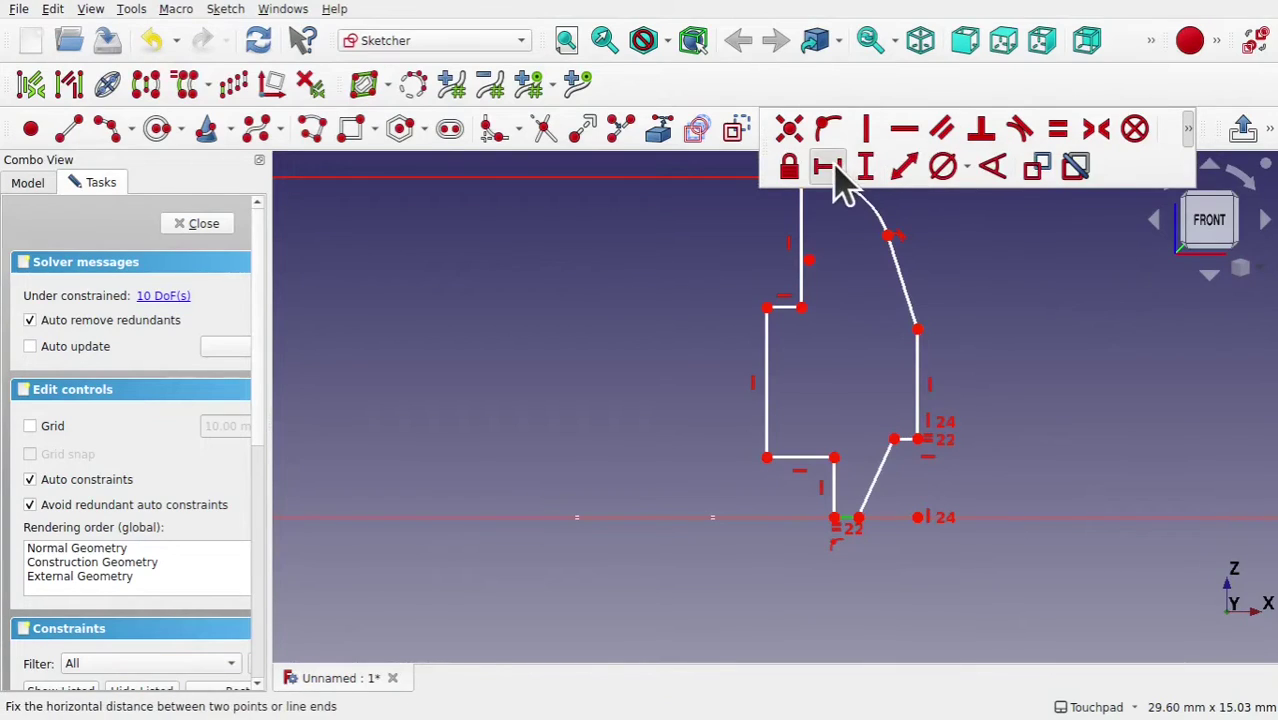
pyautogui.click(825, 162)
pyautogui.write('1')
pyautogui.press('Return')
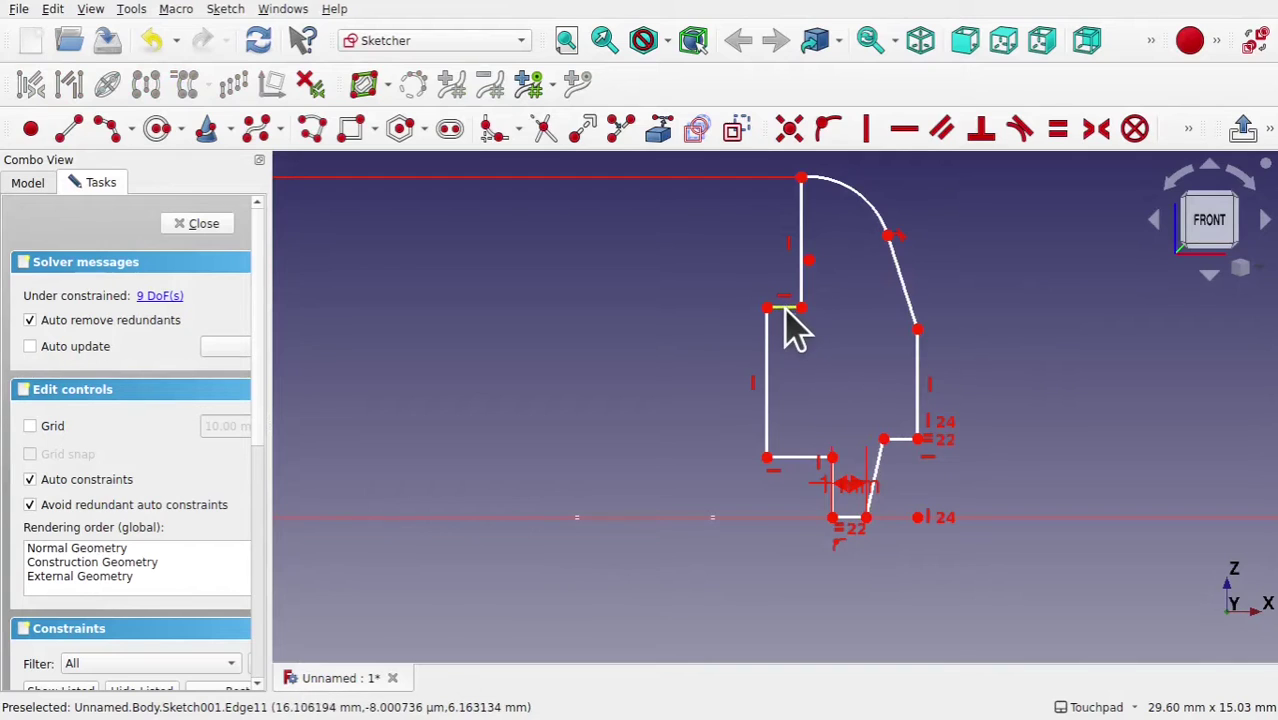
# - Make the recess's upper ledge equal in length to the base edge
pyautogui.click(788, 307)
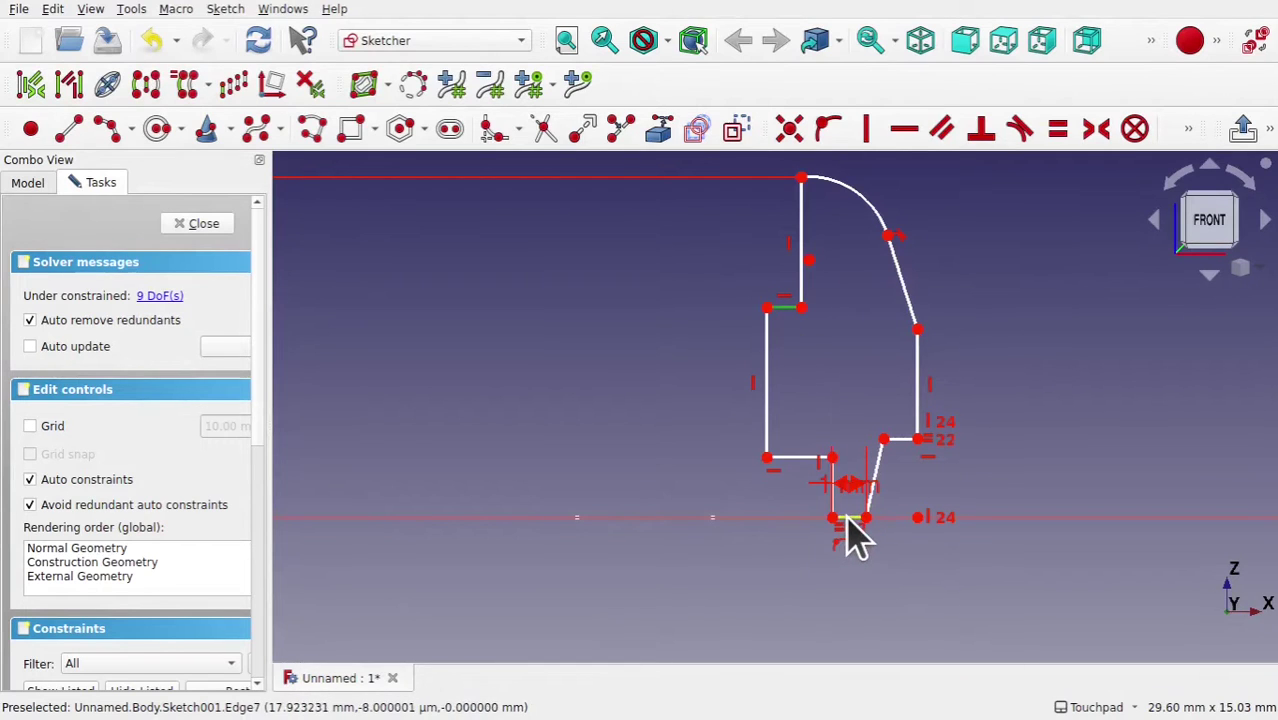
pyautogui.click(847, 518)
pyautogui.click(1058, 132)
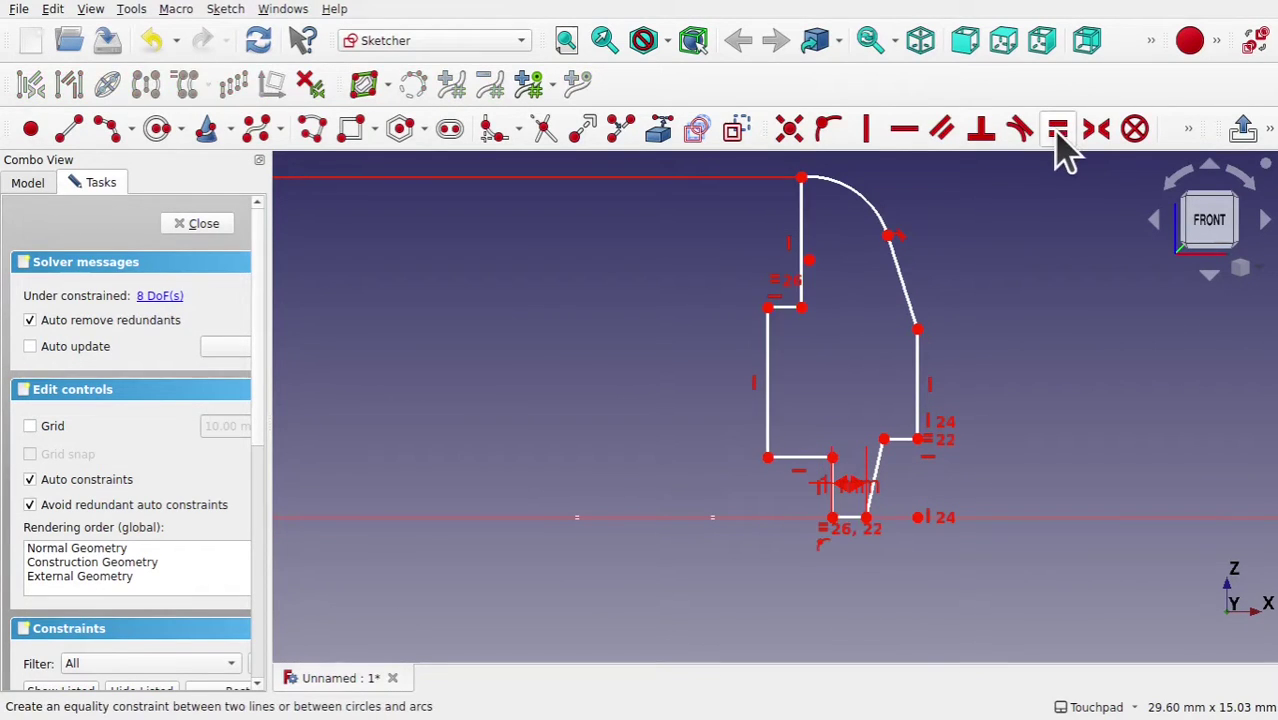
# - Constrain the long inner edge of the recess to a vertical length of 5 mm
pyautogui.click(769, 377)
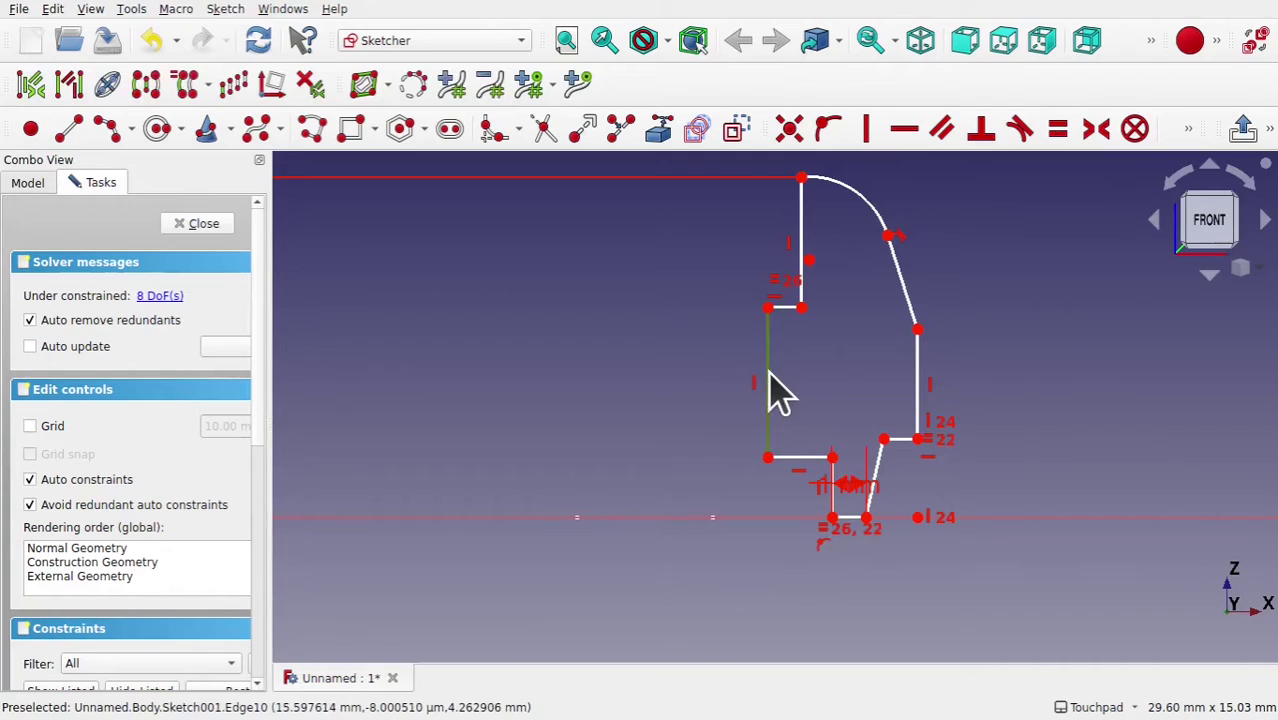
pyautogui.click(1188, 130)
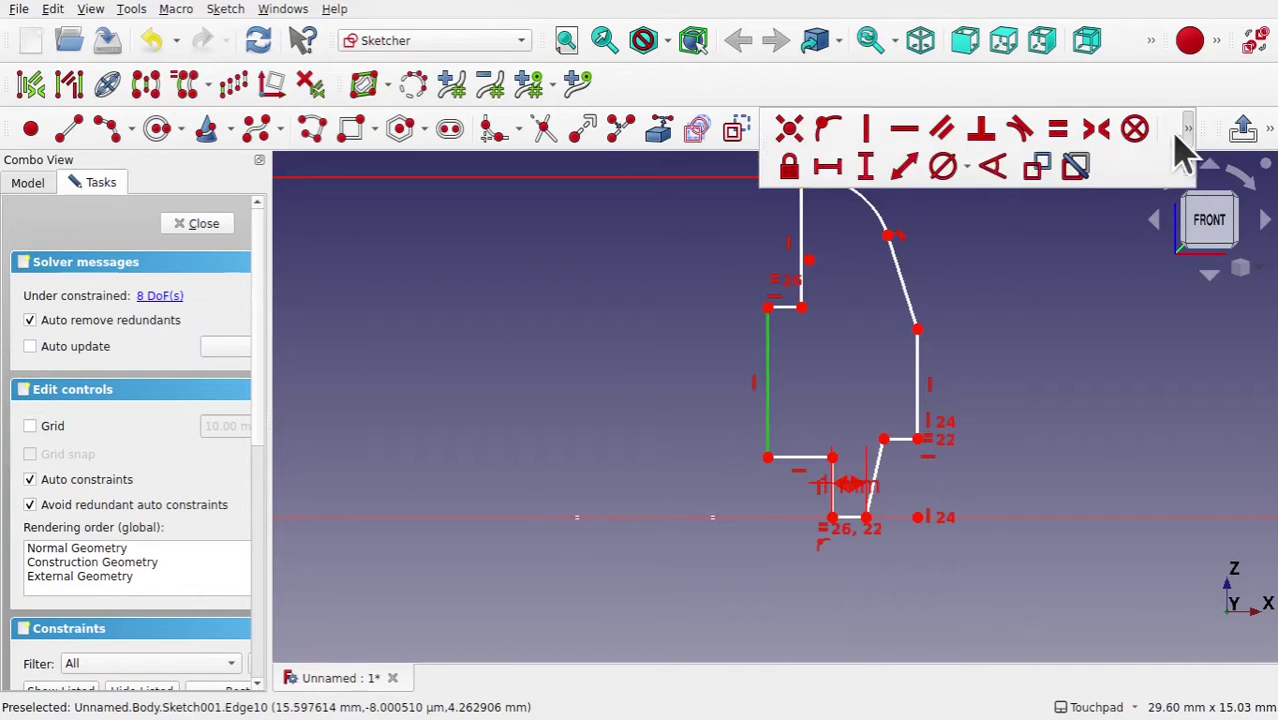
pyautogui.click(866, 170)
pyautogui.write('5')
pyautogui.press('Return')
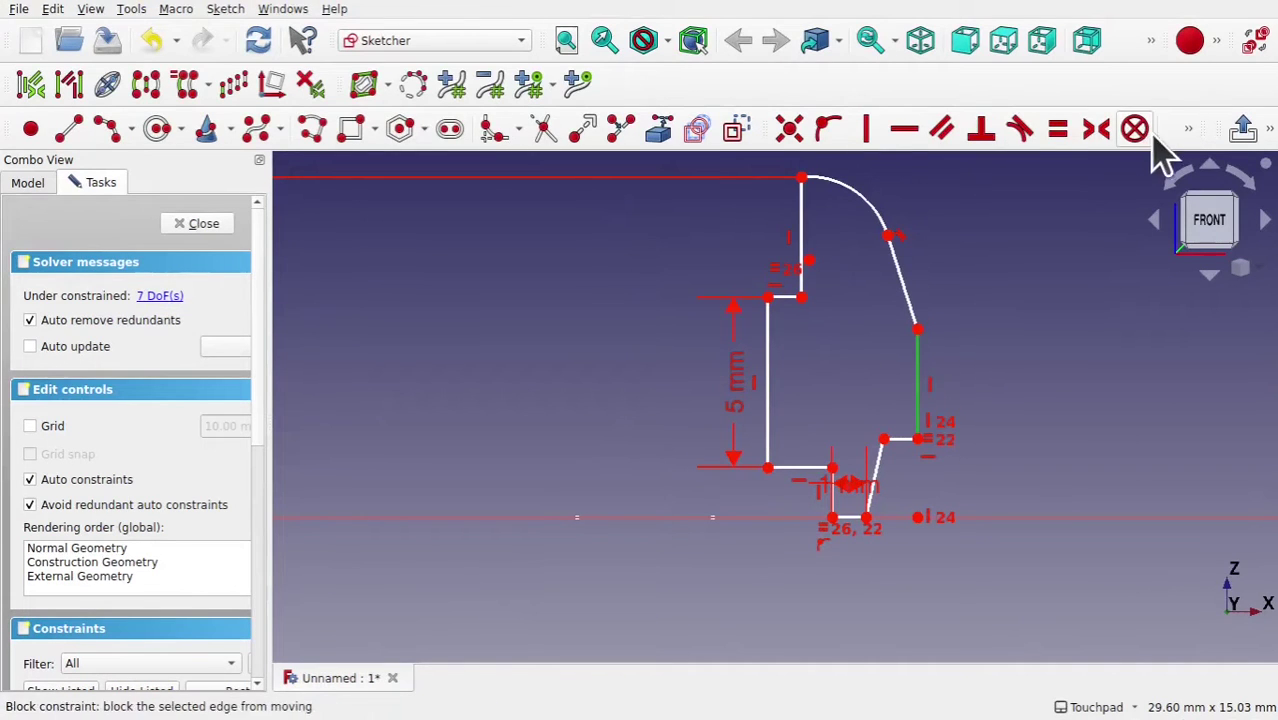
# - Constrain the outer vertical edge of the profile to a length of 3 mm
pyautogui.click(1189, 130)
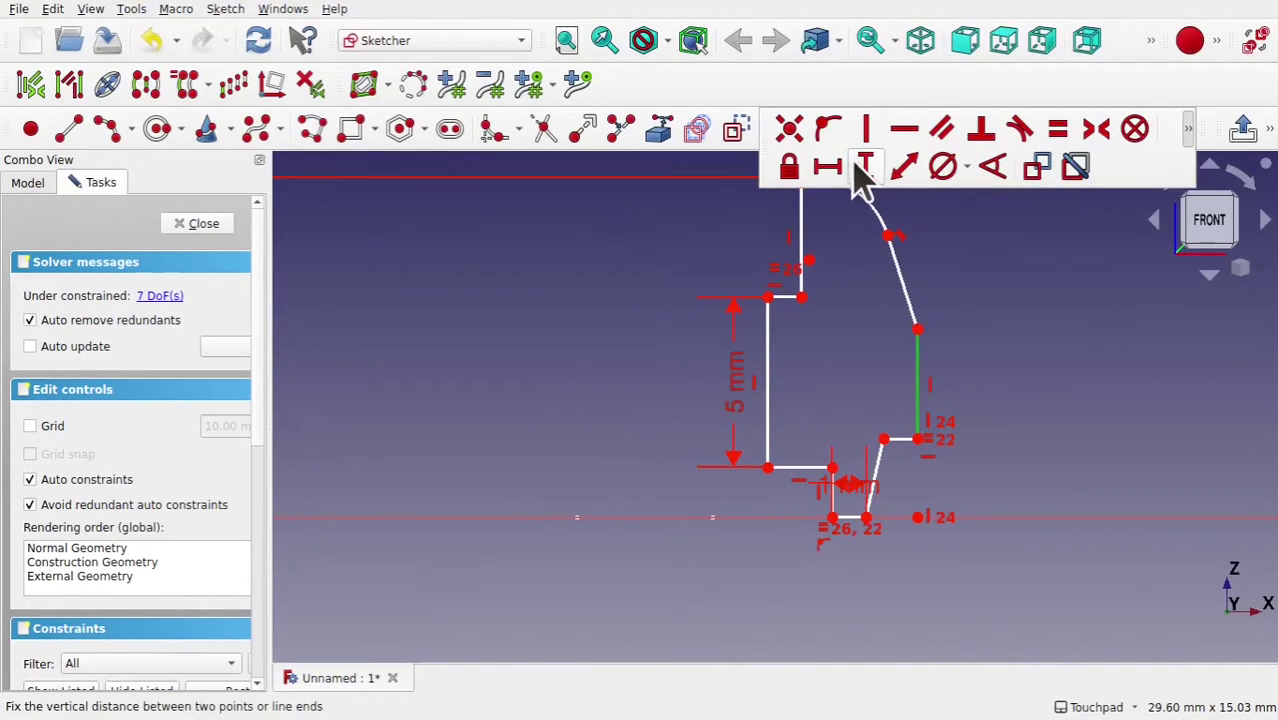
pyautogui.click(865, 168)
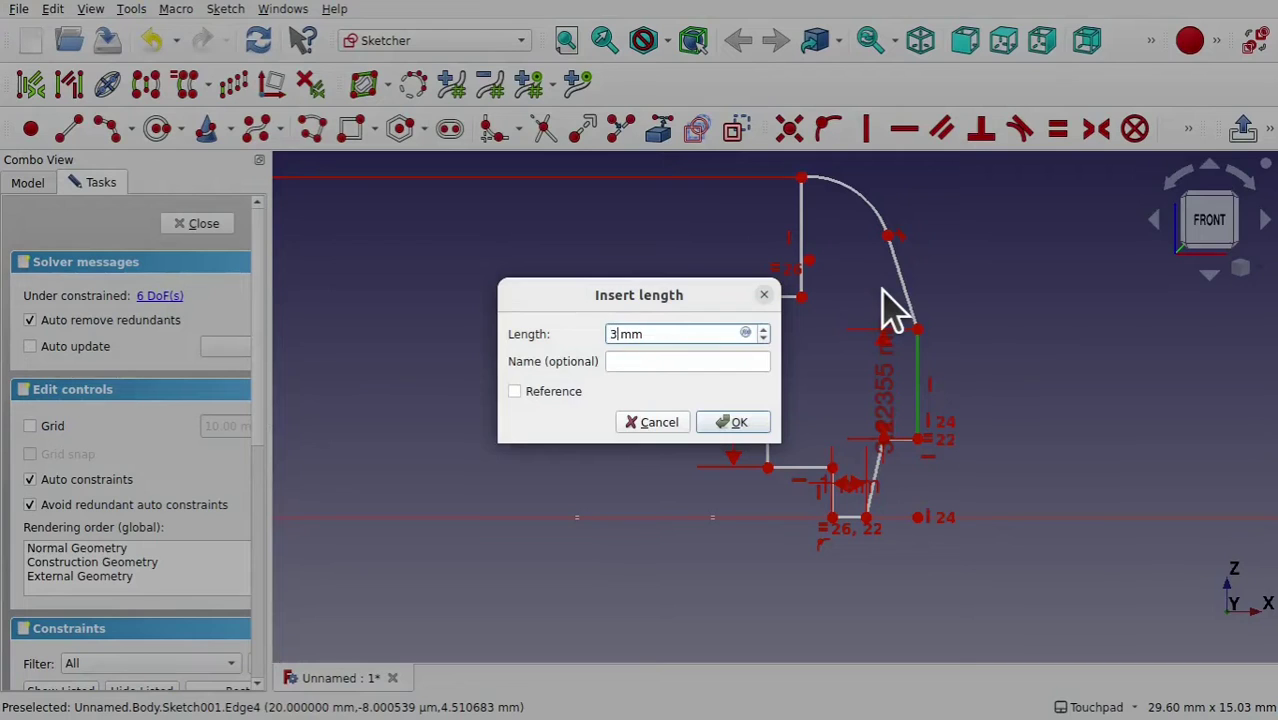
pyautogui.write('3')
pyautogui.press('Return')
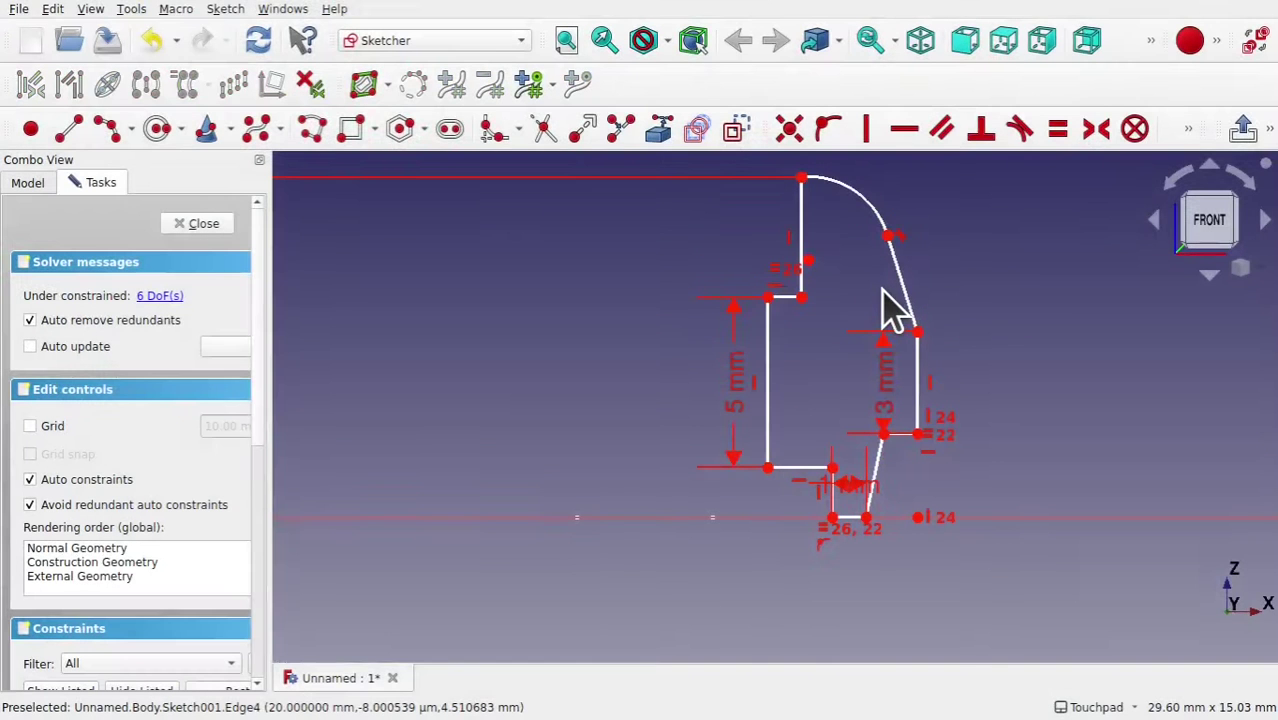
# - Constrain the radius of the profile's upper arc to 3 mm
pyautogui.click(866, 198)
pyautogui.click(1188, 128)
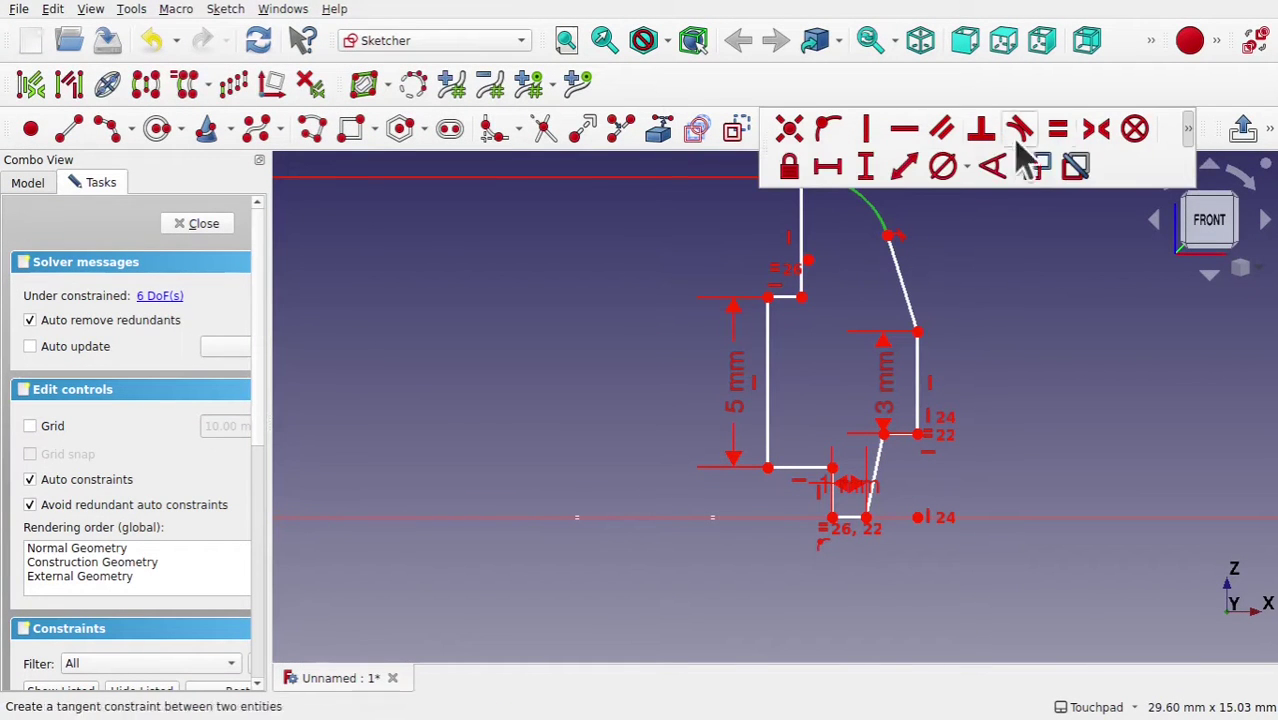
pyautogui.click(966, 167)
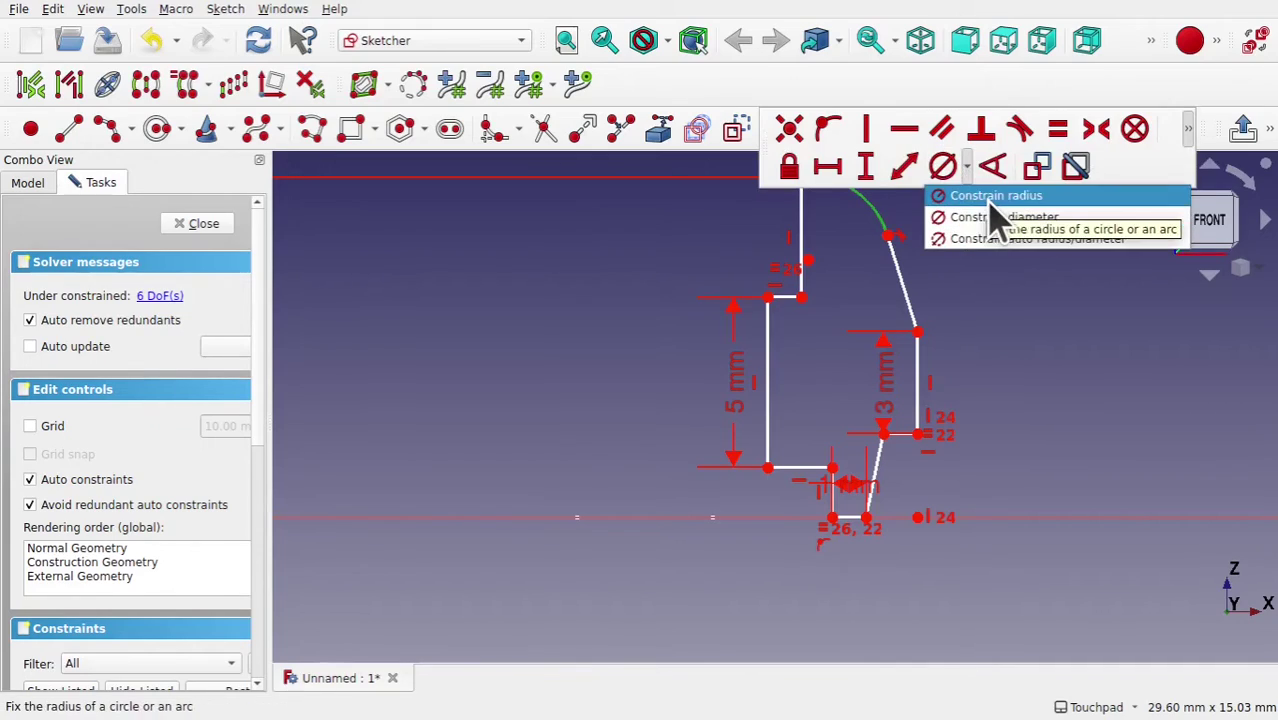
pyautogui.click(992, 198)
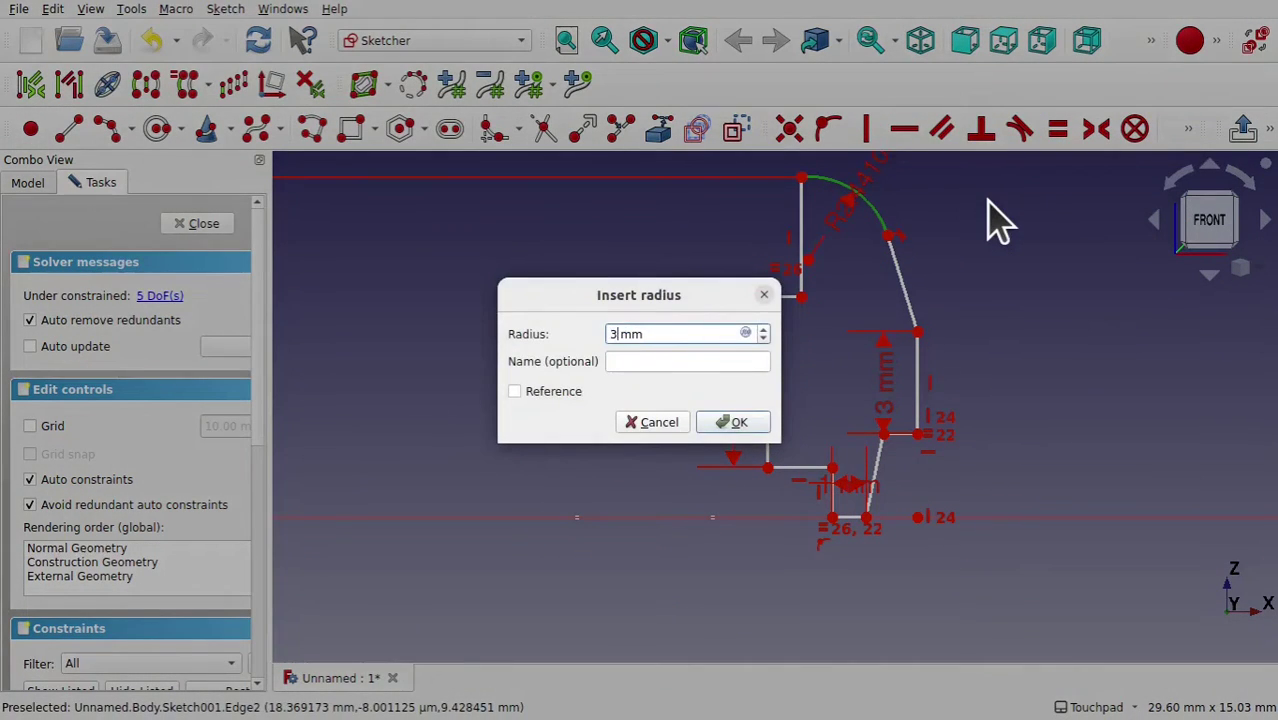
pyautogui.write('3')
pyautogui.press('Return')
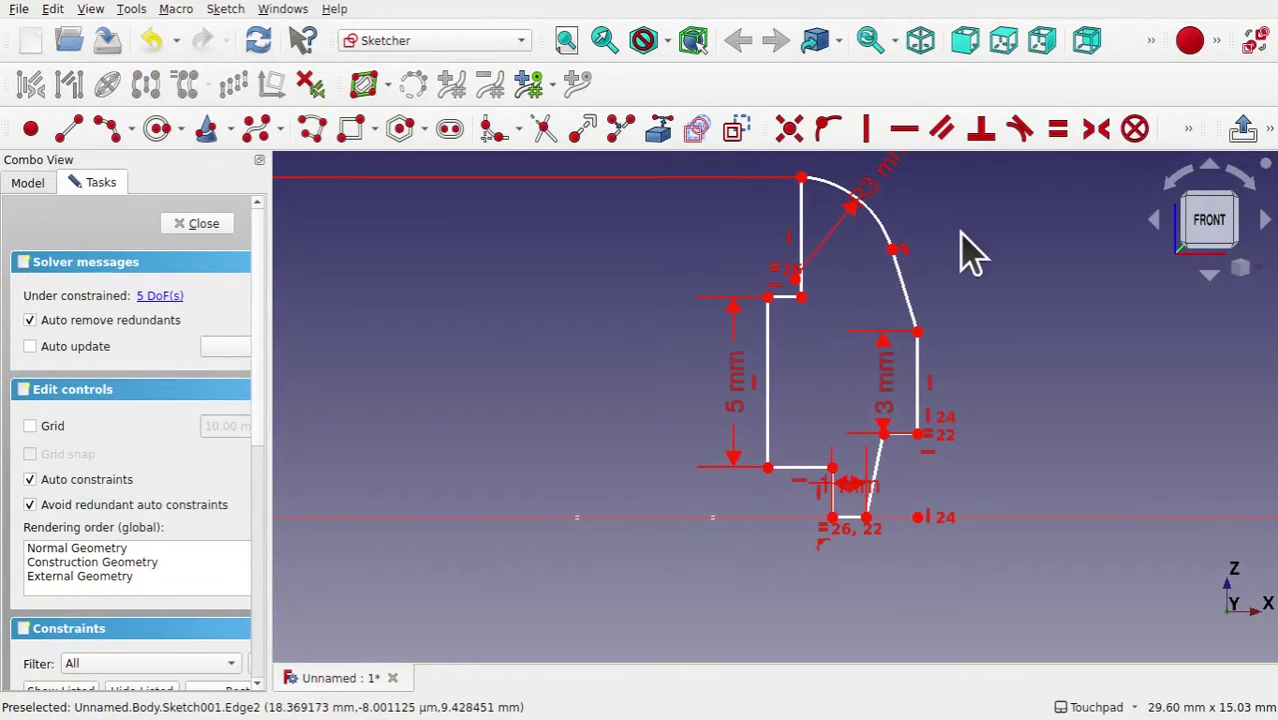
# - Make the recess's lower ledge equal in length to the profile's outer vertical edge and shift the base edge slightly inward
pyautogui.moveTo(893, 251); pyautogui.dragTo(886, 244)
pyautogui.click(917, 381)
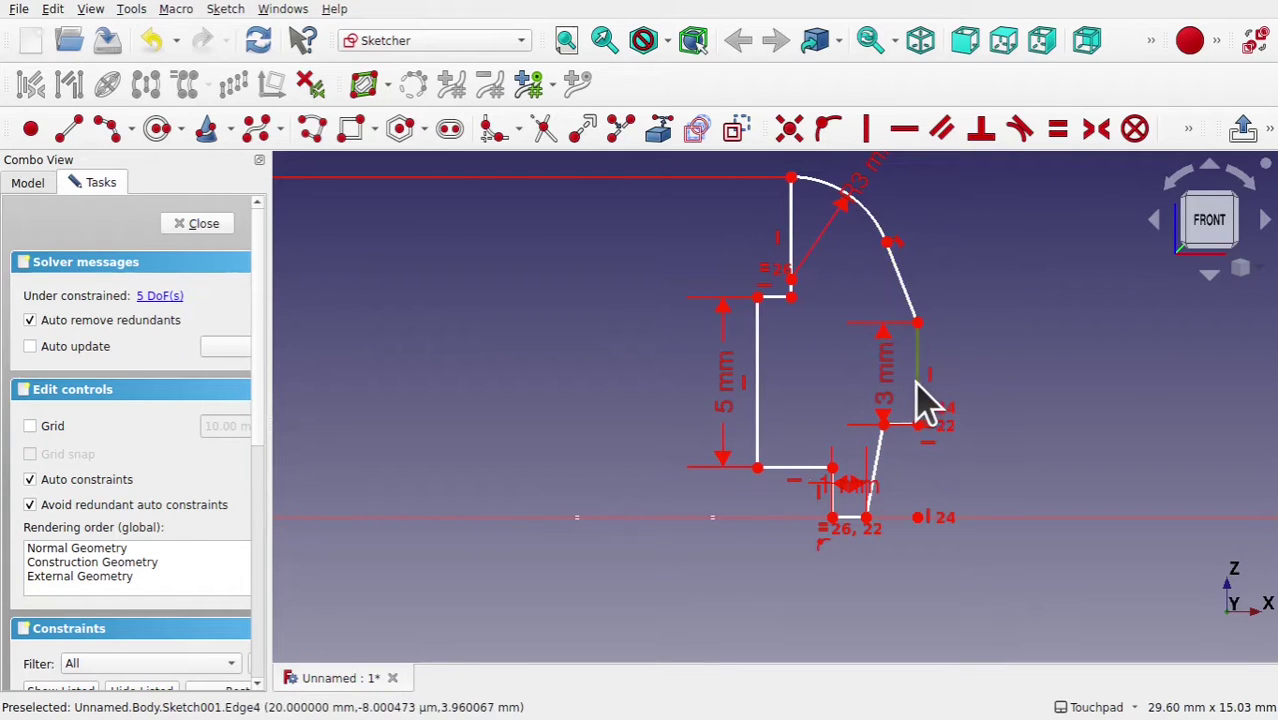
pyautogui.click(1057, 131)
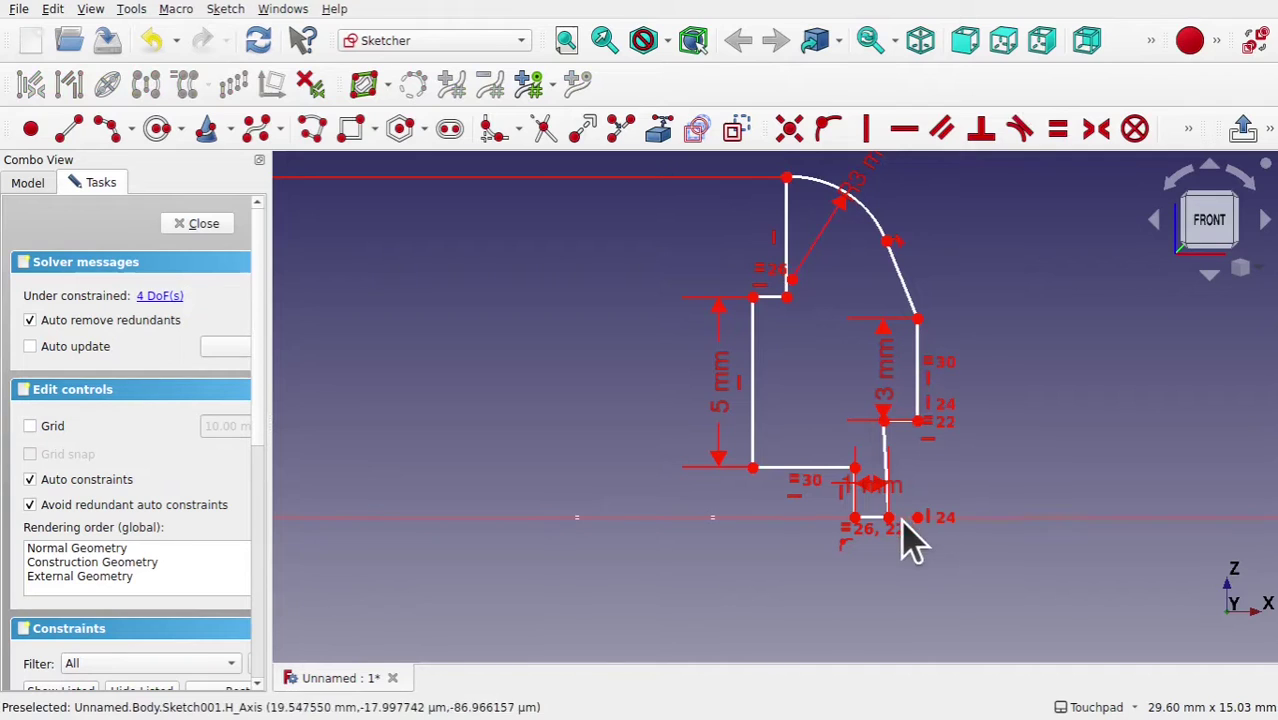
pyautogui.moveTo(888, 518); pyautogui.dragTo(873, 519)
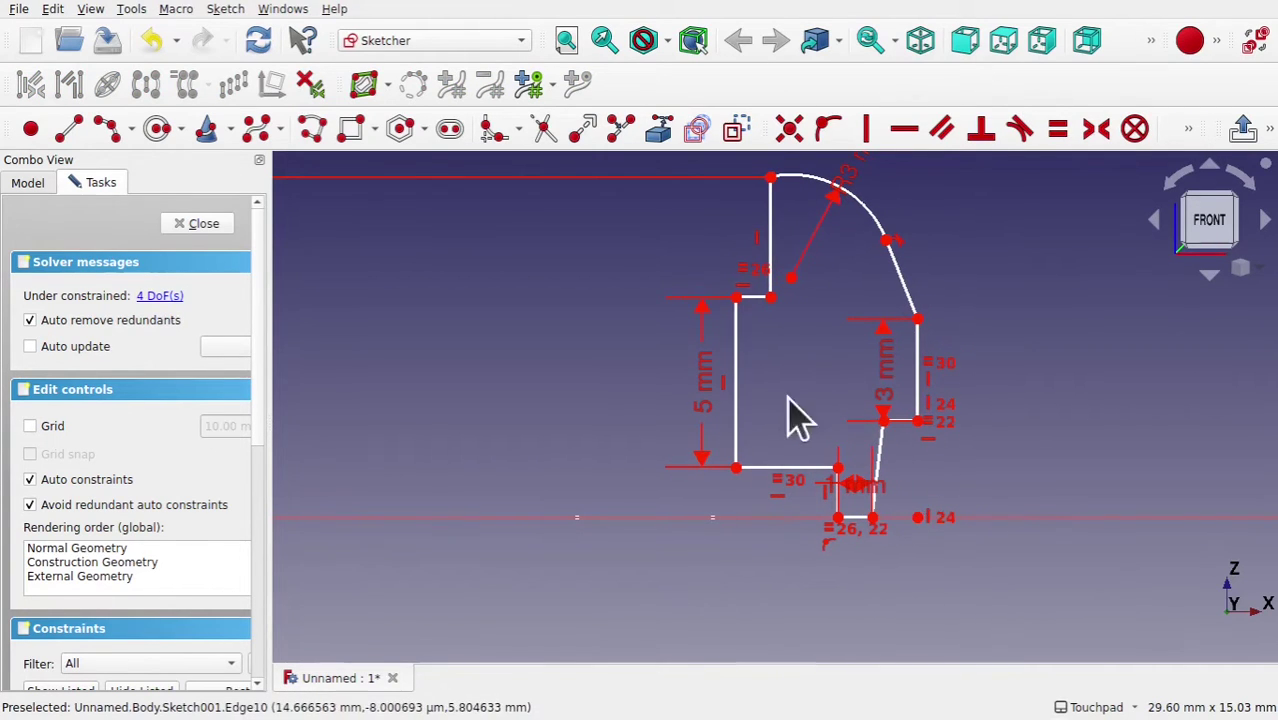
# - Constrain the vertical distance between the reference point on the horizontal axis and the outer edge's lower end to 2 mm
pyautogui.click(918, 514)
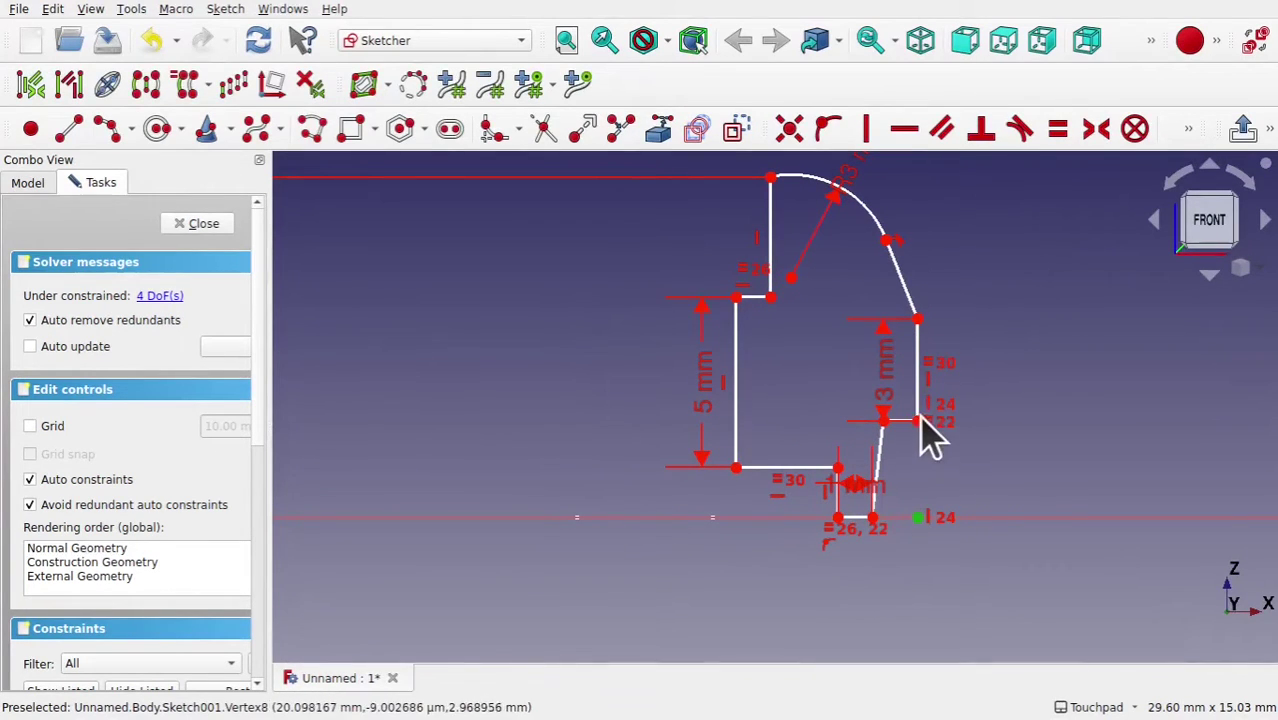
pyautogui.click(918, 421)
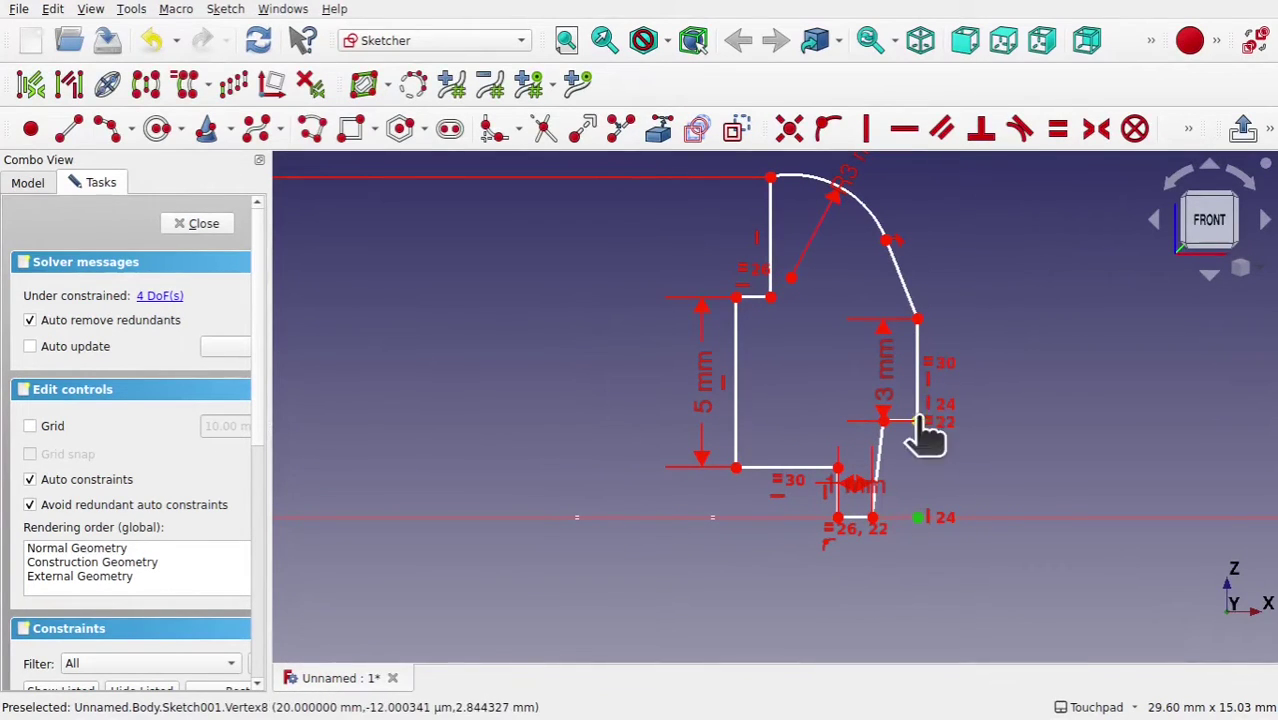
pyautogui.click(1187, 129)
pyautogui.click(868, 165)
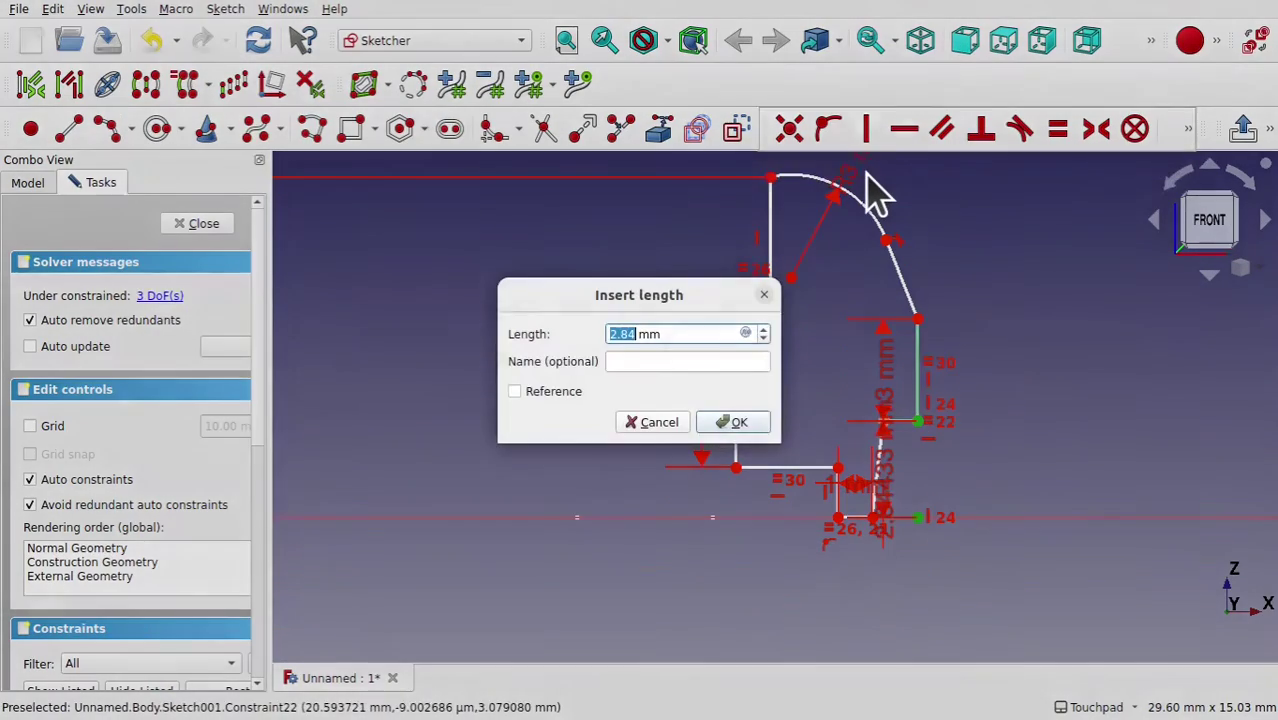
pyautogui.press('Return')
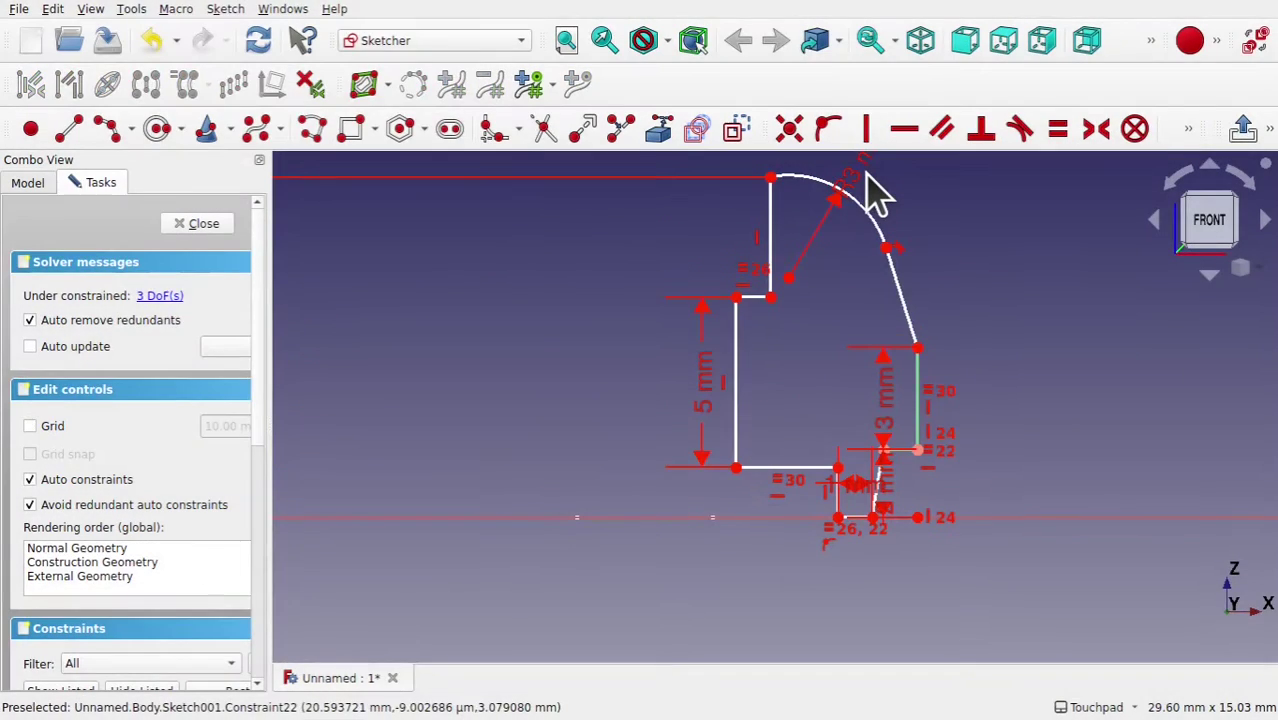
# - Constrain the short inner edge above the recess to a vertical length of 2 mm and move its dimension clear of the profile
pyautogui.moveTo(736, 467); pyautogui.dragTo(741, 418)
pyautogui.click(1188, 128)
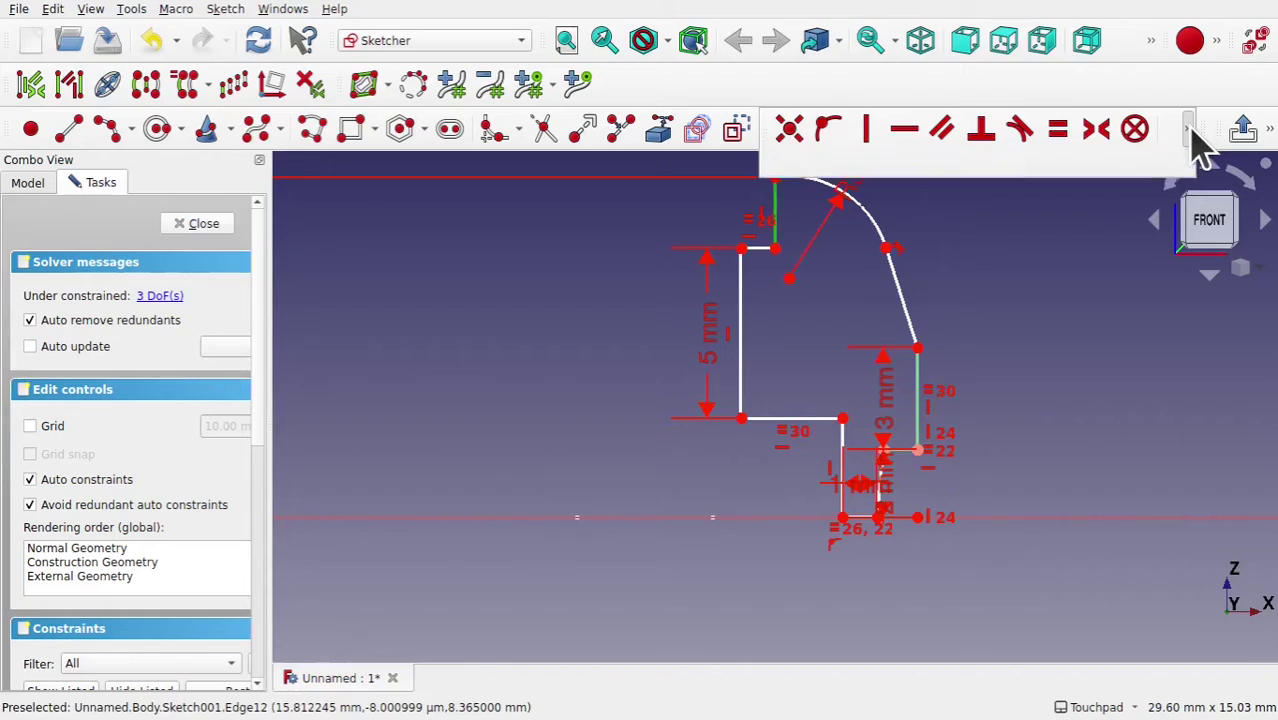
pyautogui.click(876, 191)
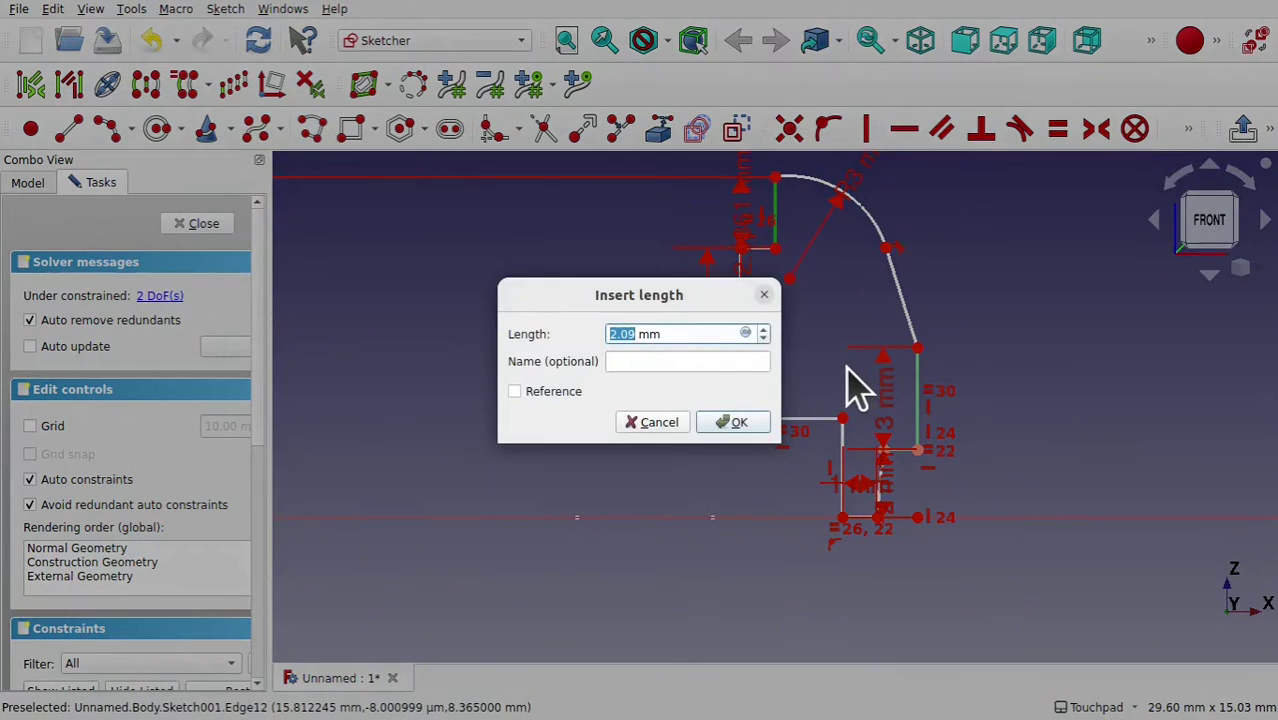
pyautogui.press('BackSpace')
pyautogui.write('5')
pyautogui.press('Return')
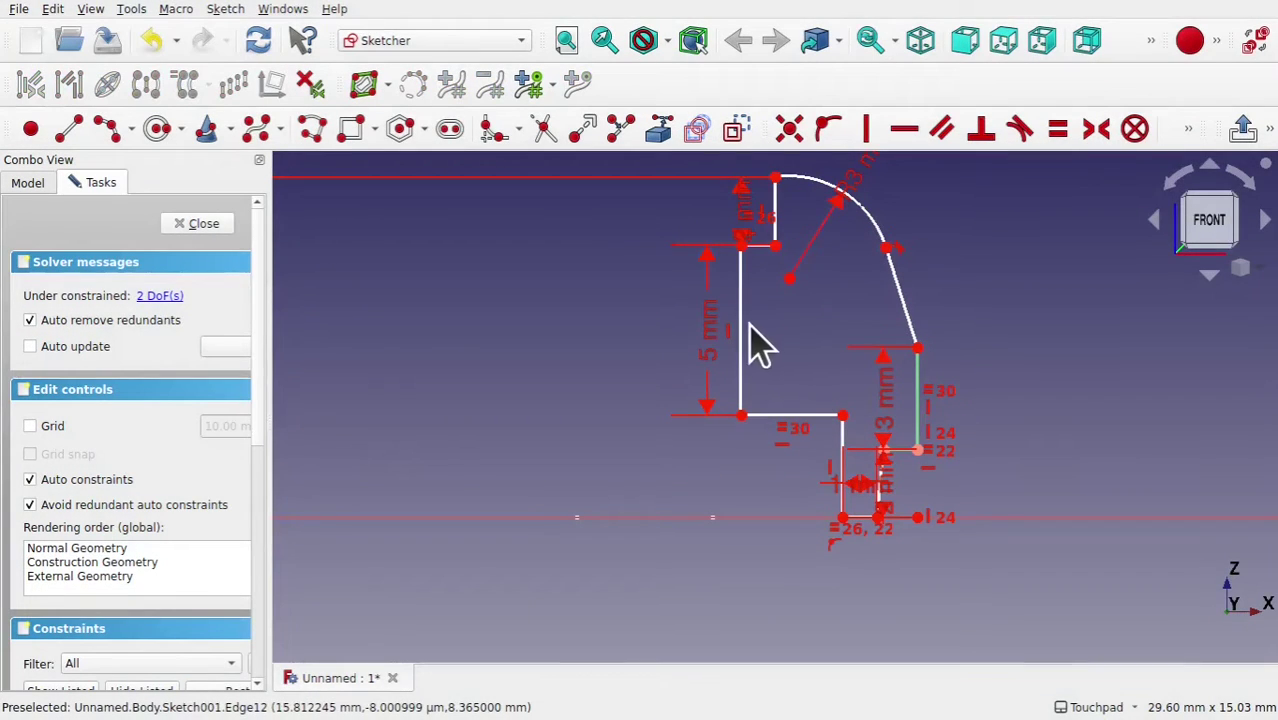
pyautogui.moveTo(756, 228); pyautogui.dragTo(637, 325)
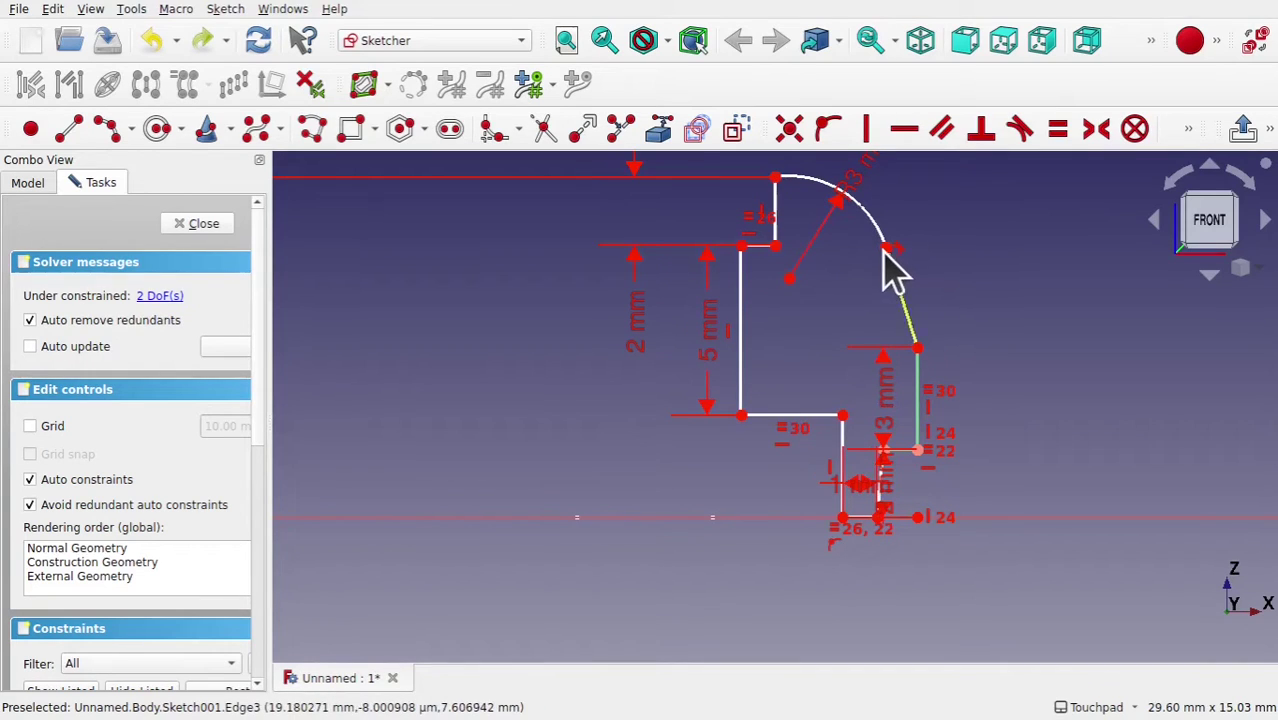
# - Align the arc's lower end horizontally with the upper ledge's corner and the arc's centre vertically with that same corner
pyautogui.click(904, 129)
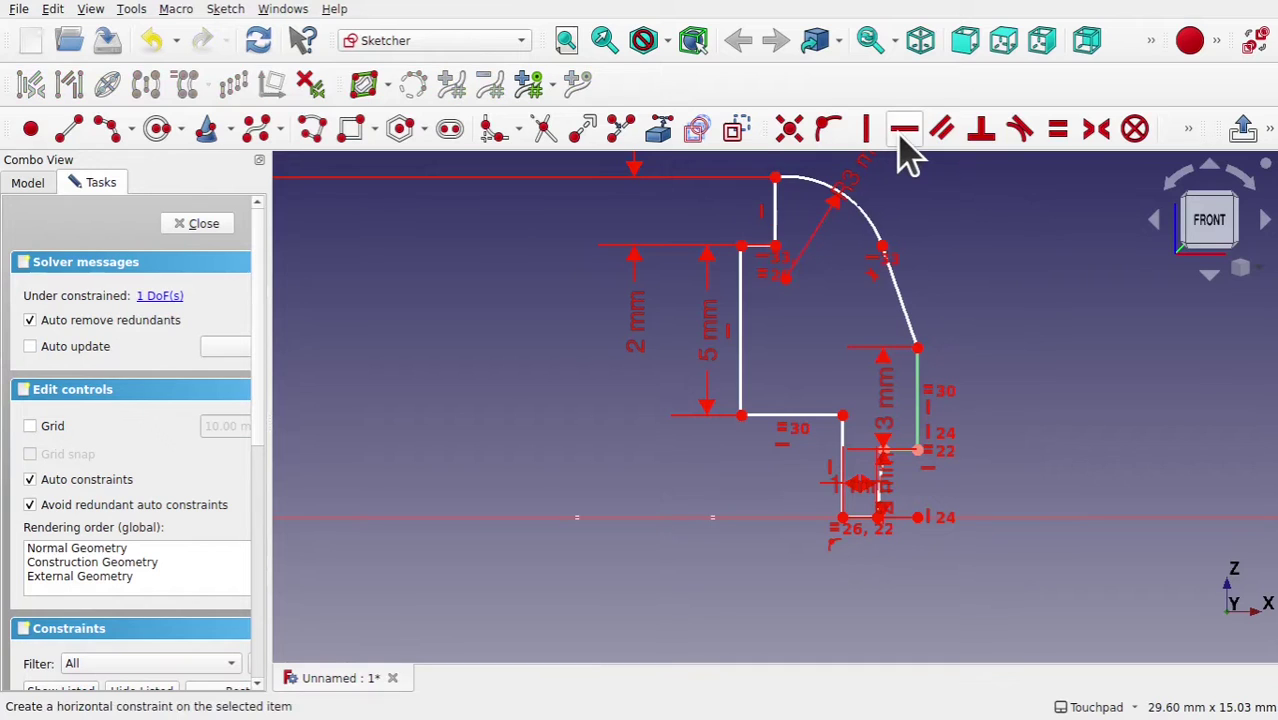
pyautogui.scroll(3, 790, 292)
pyautogui.click(783, 274)
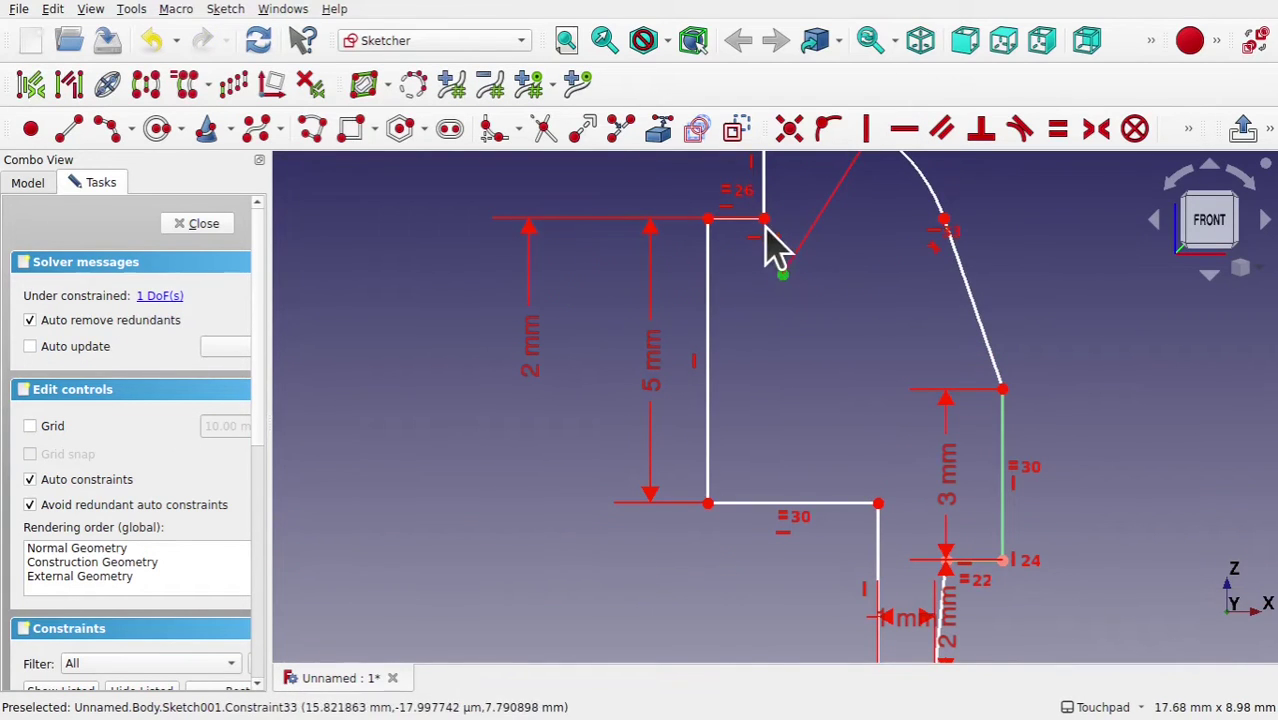
pyautogui.click(763, 218)
pyautogui.click(866, 129)
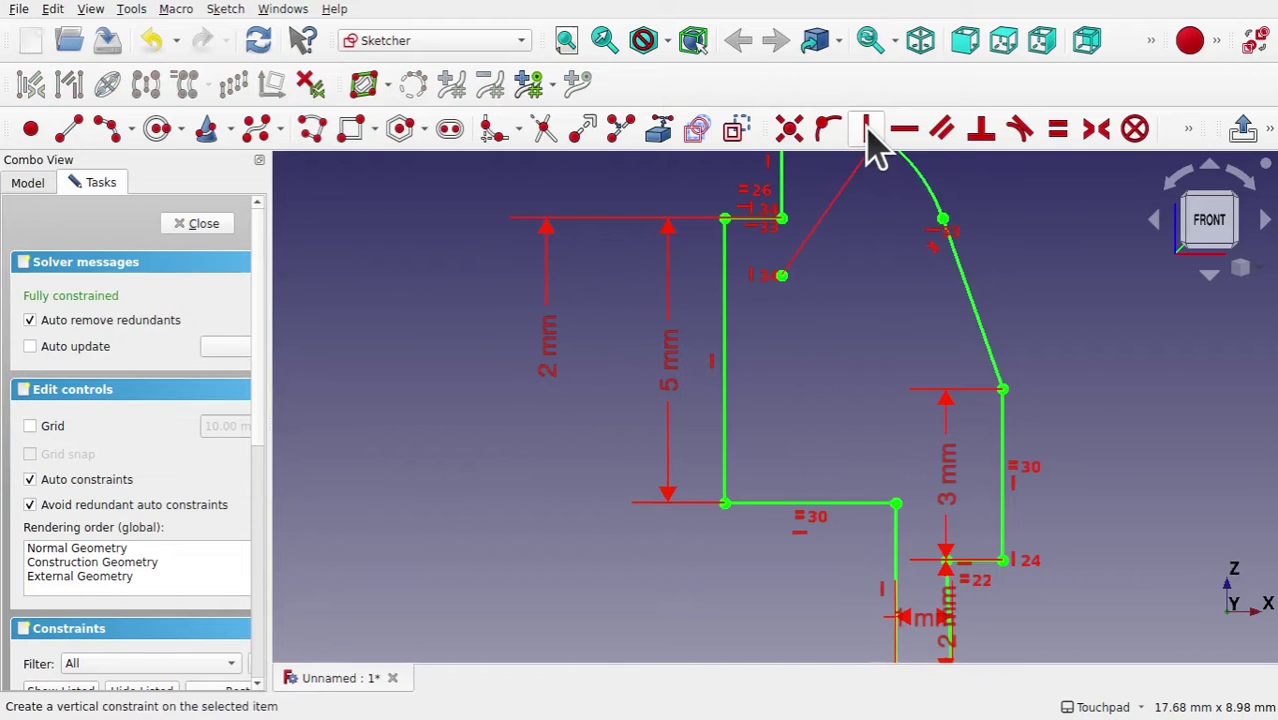
# - Close the completed side profile sketch and return to the body
pyautogui.scroll(-2, 867, 340)
pyautogui.scroll(-1, 867, 337)
pyautogui.moveTo(867, 340)
pyautogui.mouseDown(button='middle')
pyautogui.moveTo(853, 368)
pyautogui.moveTo(710, 422)
pyautogui.moveTo(700, 450)
pyautogui.mouseUp(button='middle')
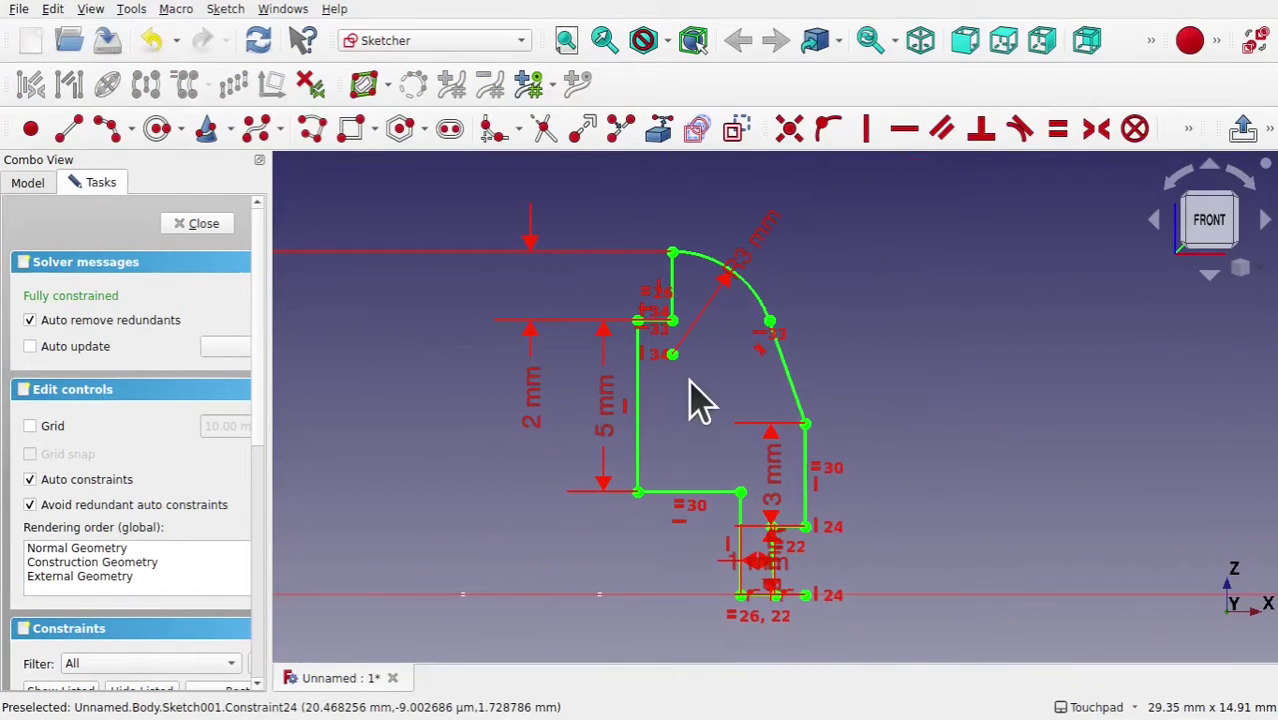
pyautogui.click(200, 224)
pyautogui.moveTo(785, 372)
pyautogui.mouseDown(button='middle')
pyautogui.moveTo(805, 425)
pyautogui.moveTo(815, 420)
pyautogui.moveTo(708, 422)
pyautogui.moveTo(765, 465)
pyautogui.moveTo(810, 434)
pyautogui.moveTo(739, 471)
pyautogui.mouseUp(button='middle')
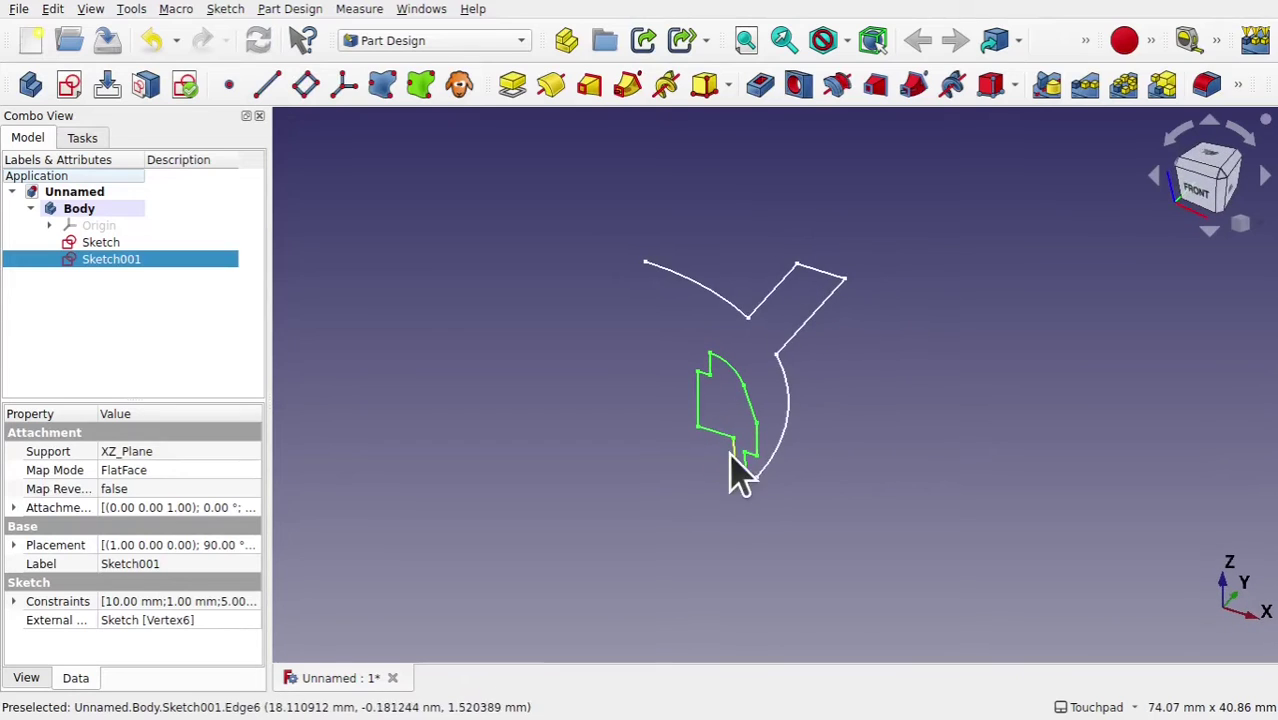
# - Rename the side profile sketch as WatchProfile
pyautogui.rightClick(108, 262)
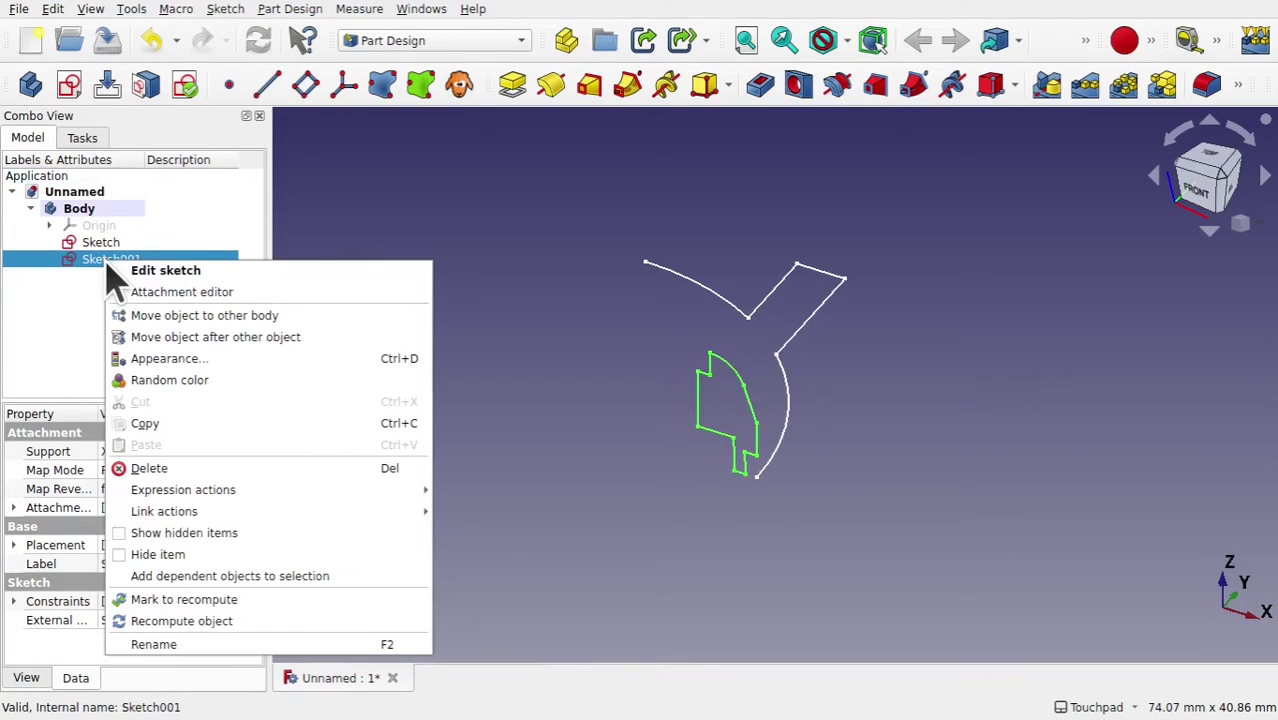
pyautogui.click(248, 645)
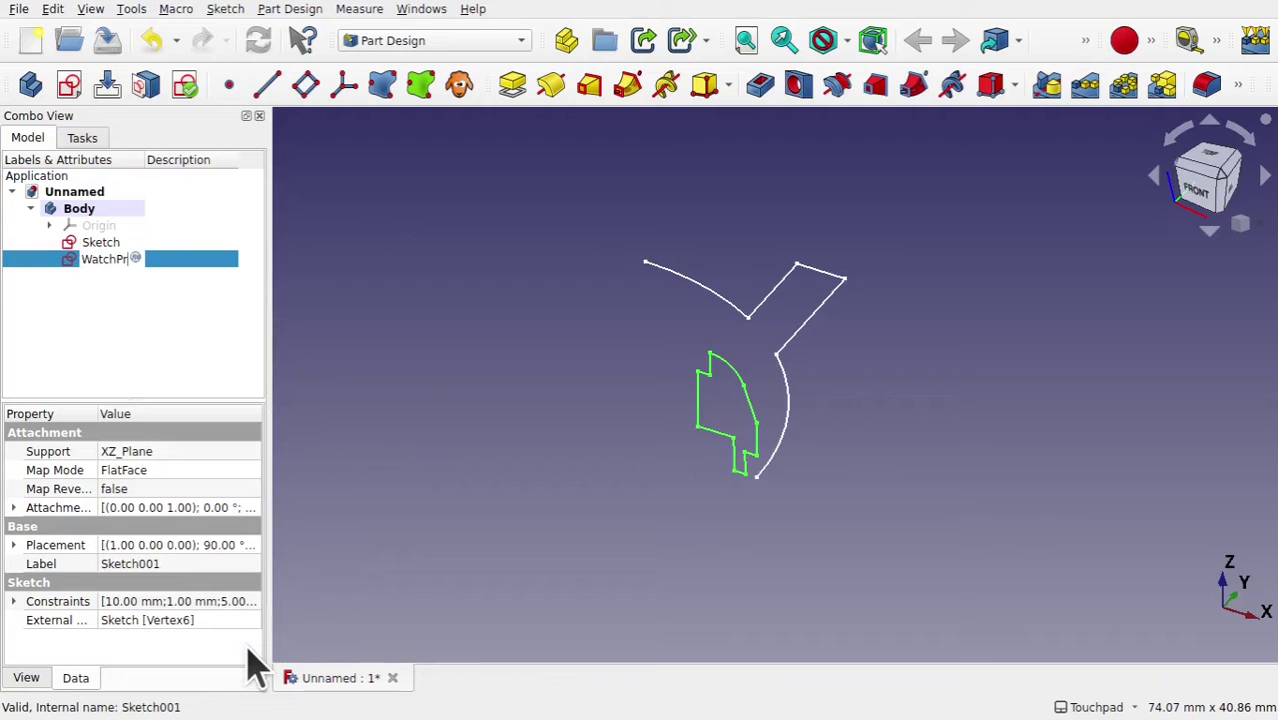
pyautogui.write('WatchProfile')
pyautogui.press('Return')
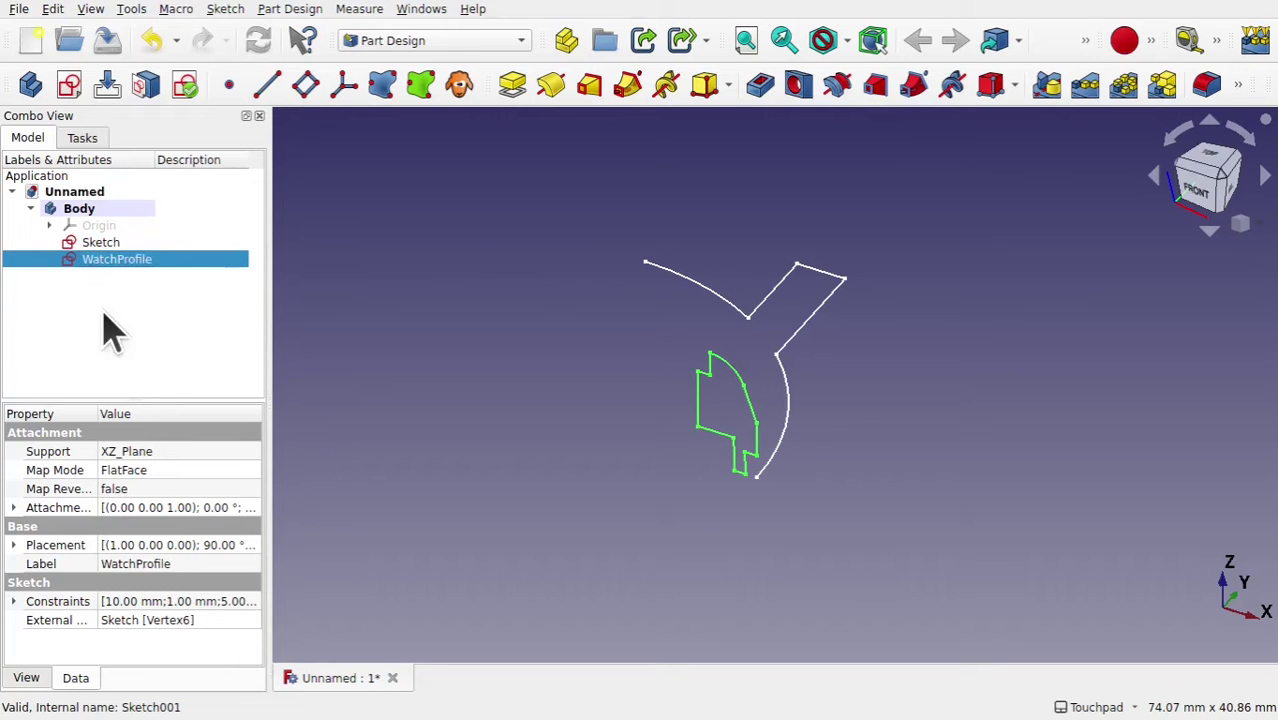
# - Rename the first sketch, the lug outline seen from above, as TopGuide
pyautogui.click(105, 245)
pyautogui.rightClick(105, 245)
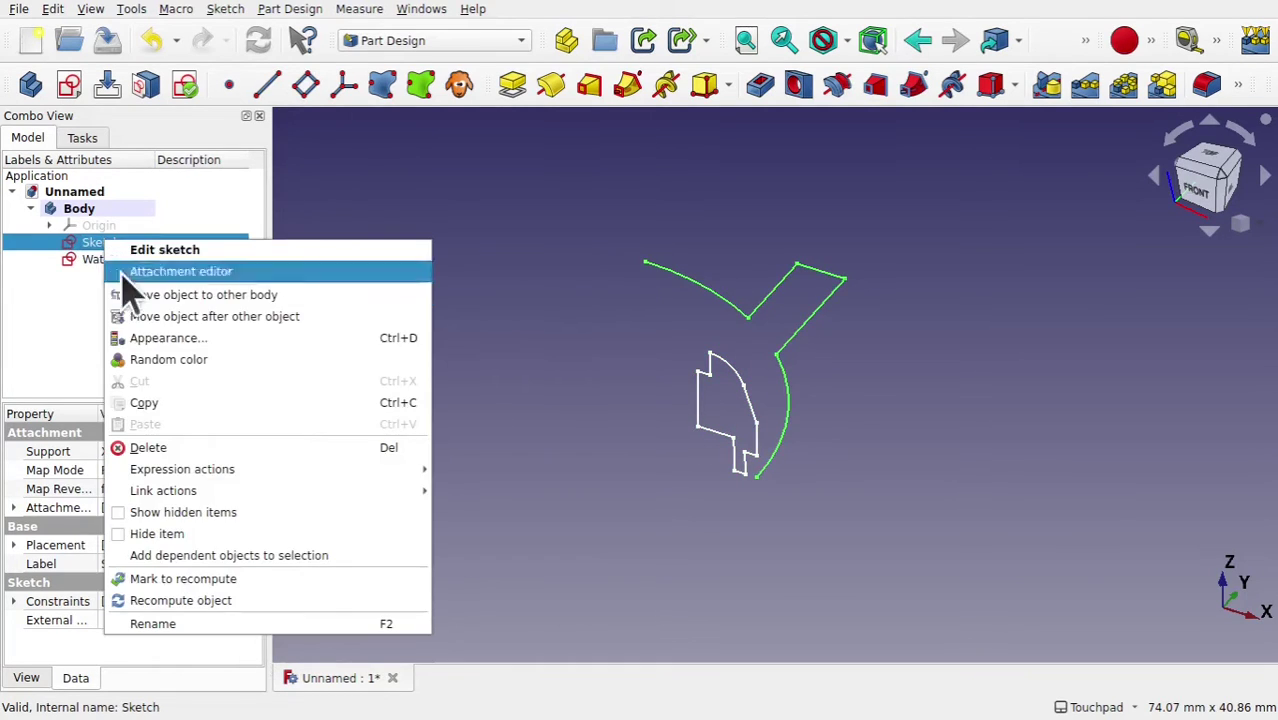
pyautogui.click(238, 622)
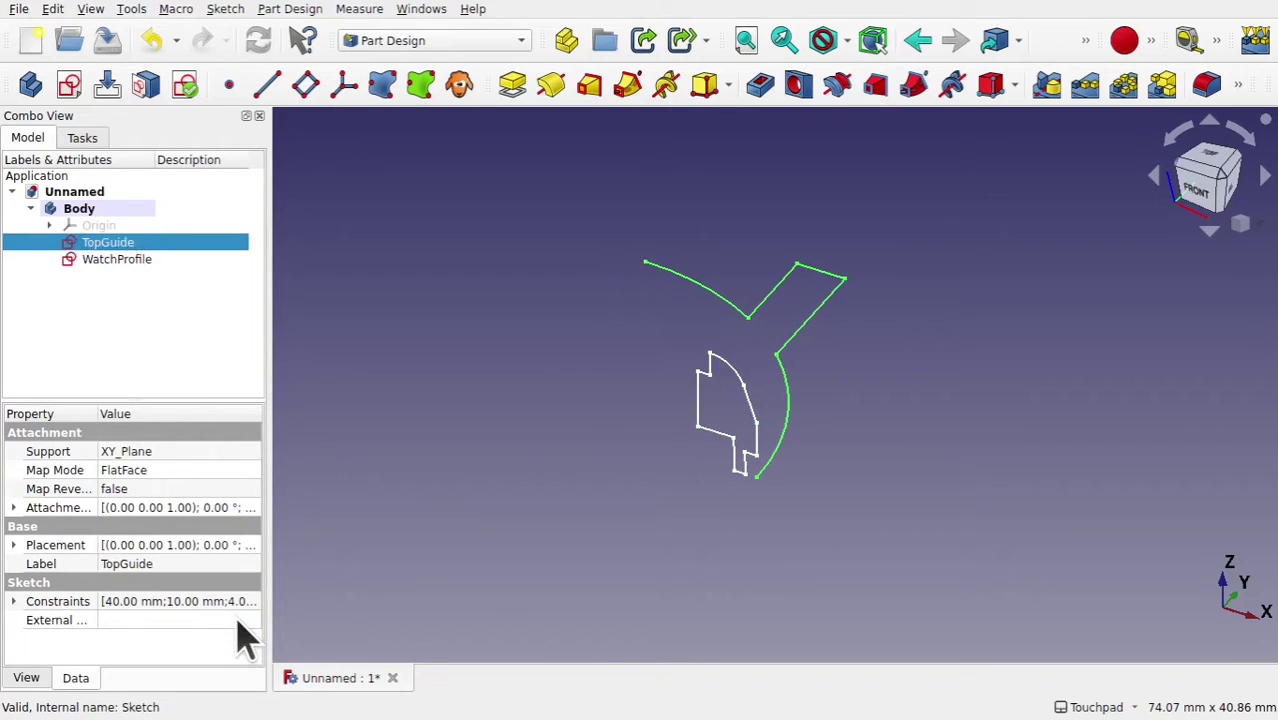
pyautogui.click(667, 440)
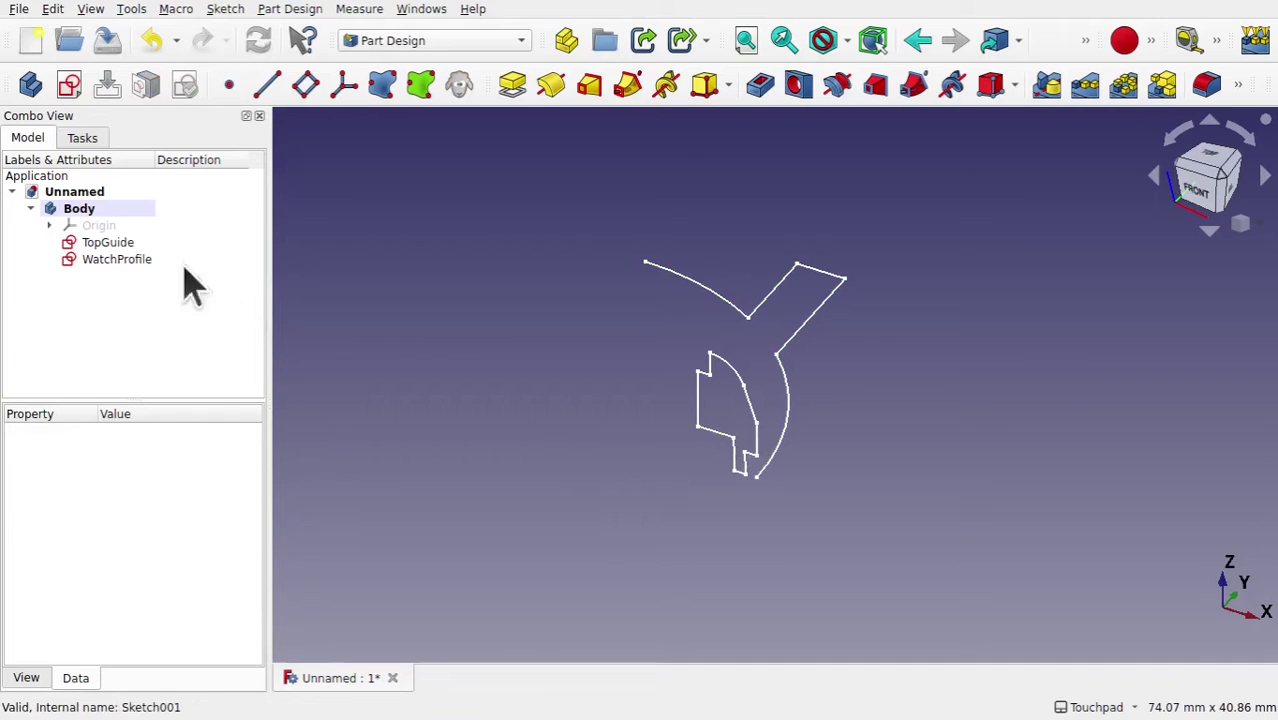
# - Create an additive revolution of the WatchProfile sketch about the vertical sketch axis
pyautogui.click(135, 262)
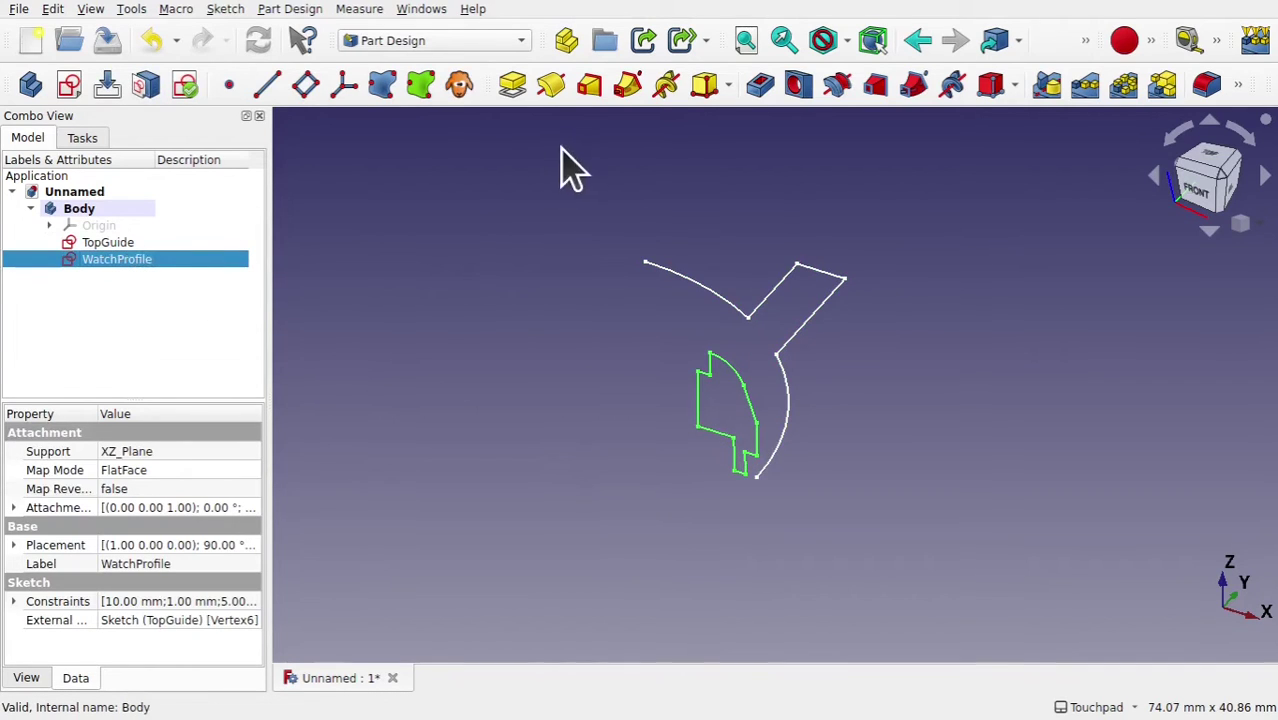
pyautogui.click(290, 9)
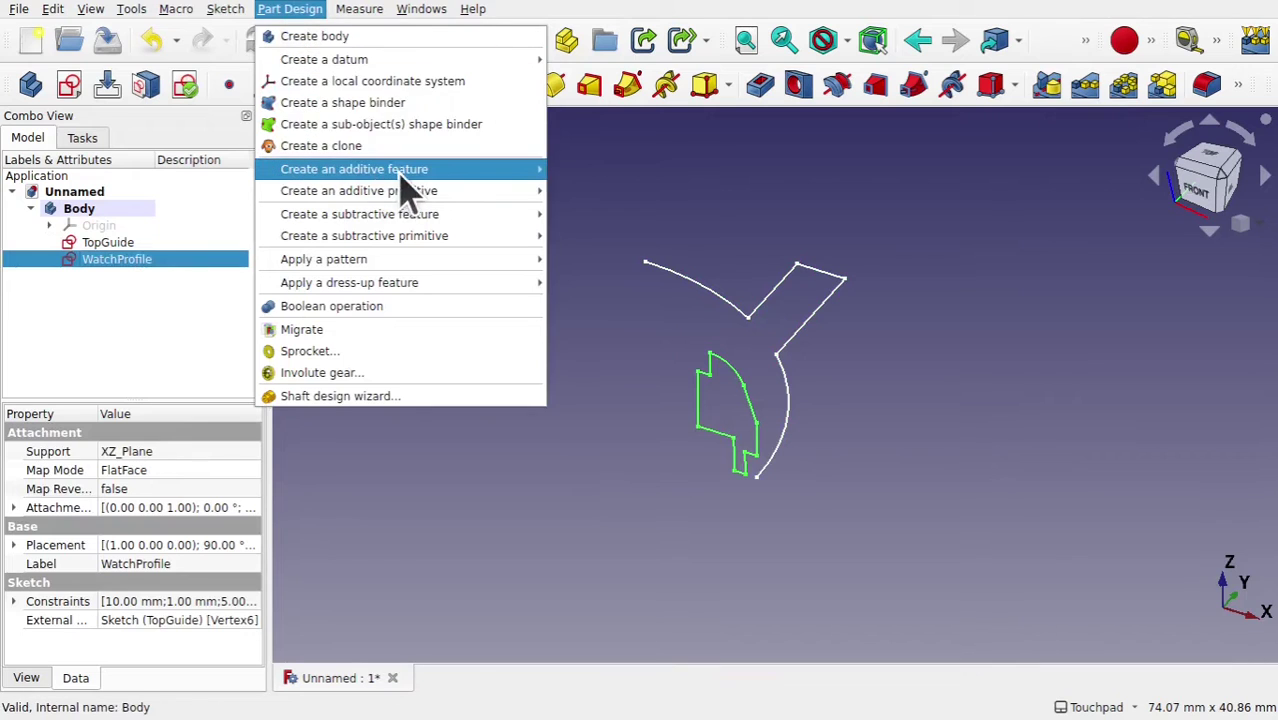
pyautogui.moveTo(401, 174)
pyautogui.click(645, 198)
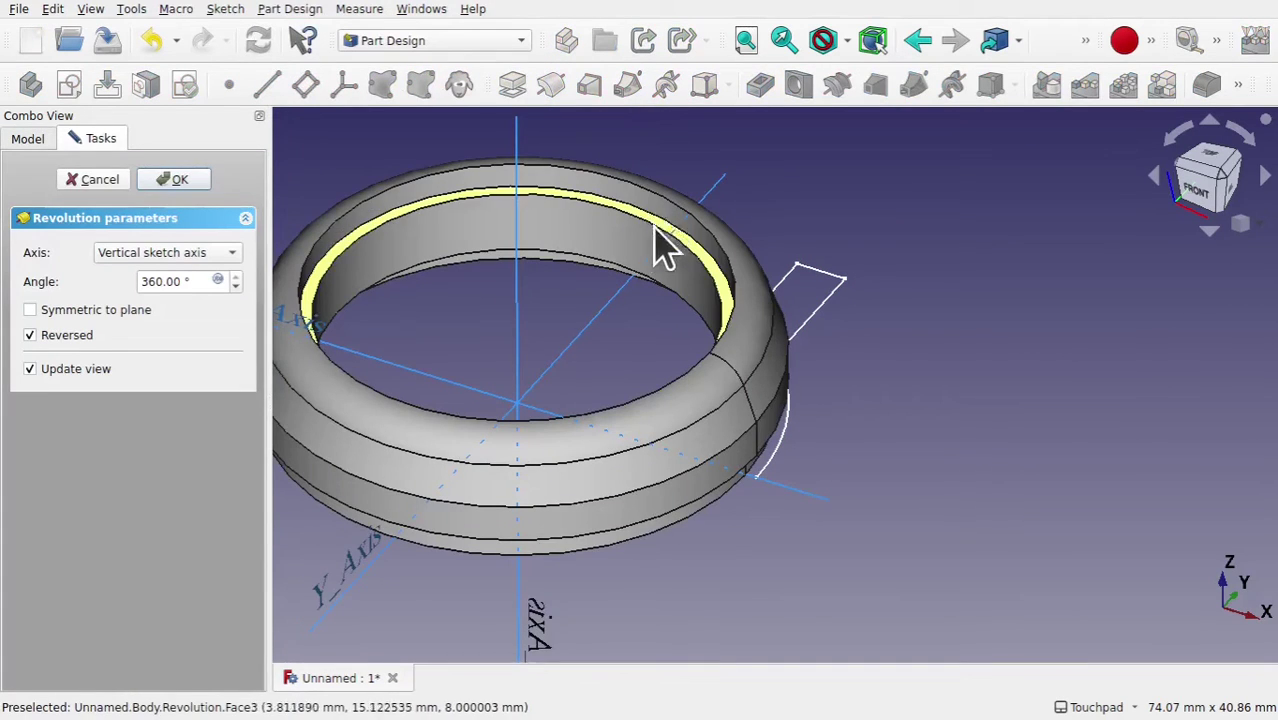
pyautogui.moveTo(662, 245); pyautogui.dragTo(600, 296, button='middle')
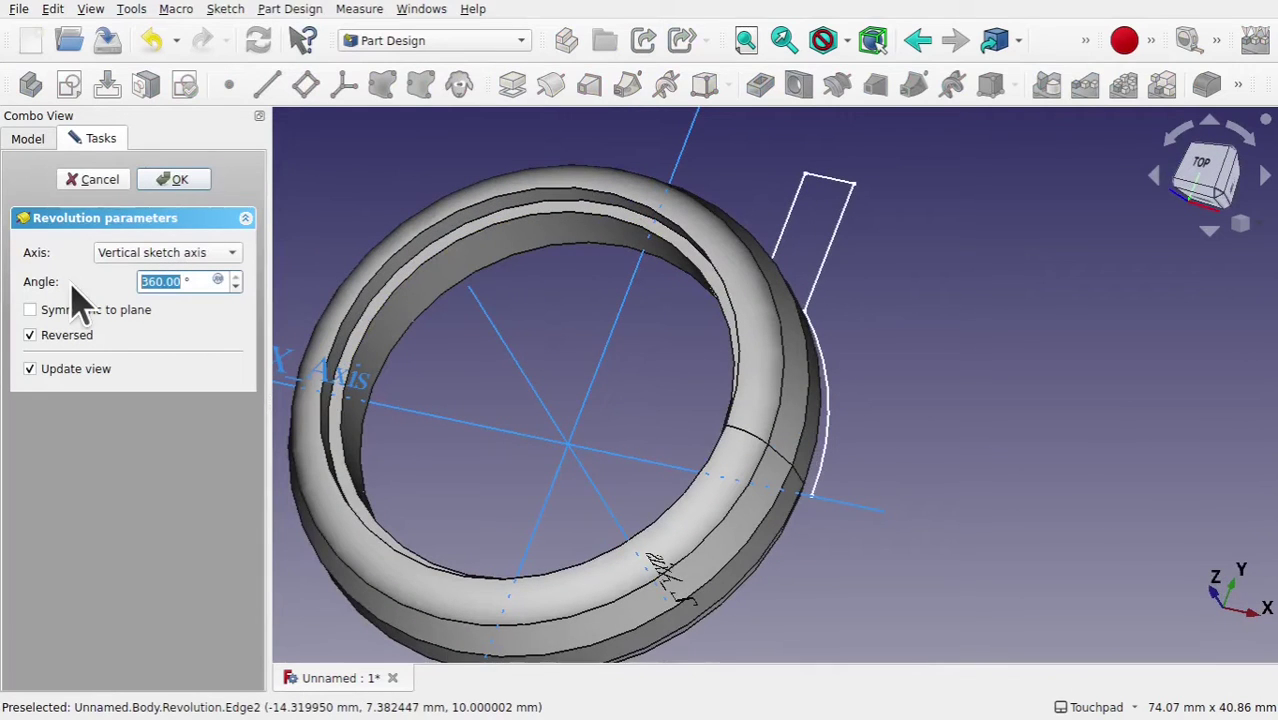
# - Set the revolution's angle to 90° with both Symmetric to plane and Reversed turned off, and accept it
pyautogui.click(149, 318)
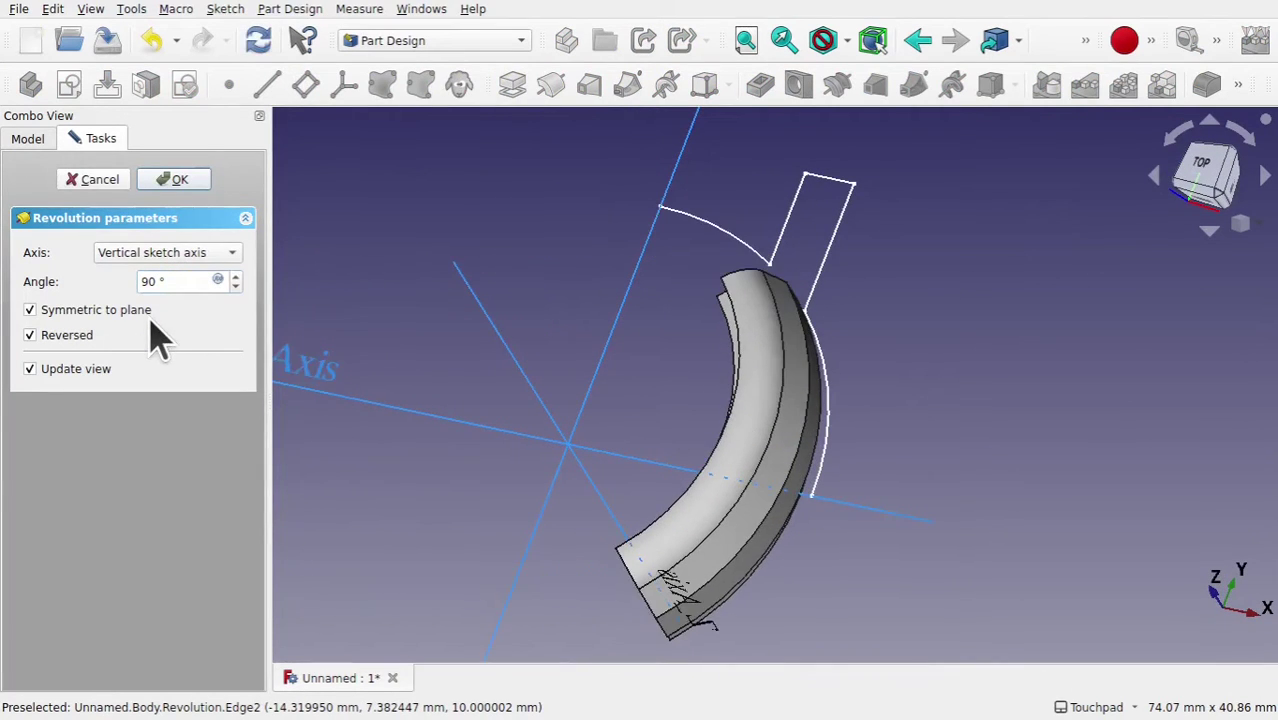
pyautogui.click(30, 336)
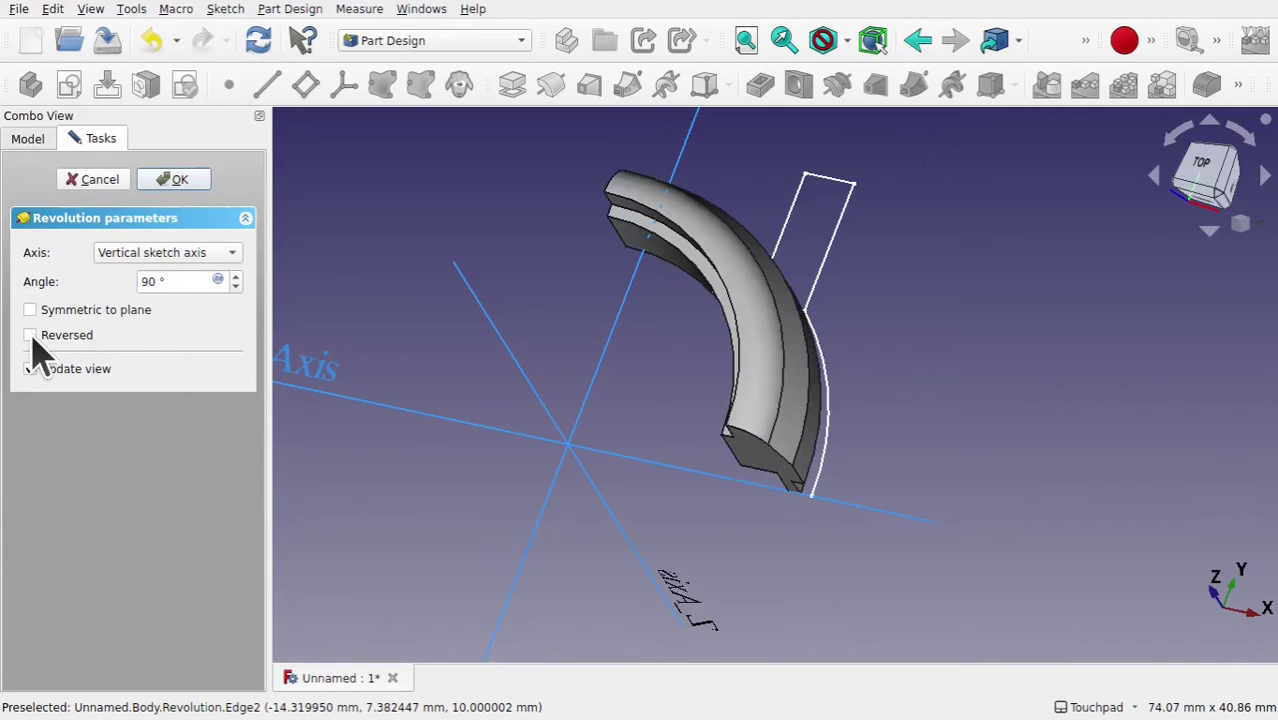
pyautogui.click(177, 180)
pyautogui.moveTo(562, 288)
pyautogui.mouseDown(button='middle')
pyautogui.moveTo(819, 285)
pyautogui.moveTo(812, 425)
pyautogui.moveTo(682, 211)
pyautogui.moveTo(625, 342)
pyautogui.moveTo(685, 379)
pyautogui.moveTo(798, 268)
pyautogui.mouseUp(button='middle')
pyautogui.moveTo(722, 442); pyautogui.dragTo(740, 395, button='middle')
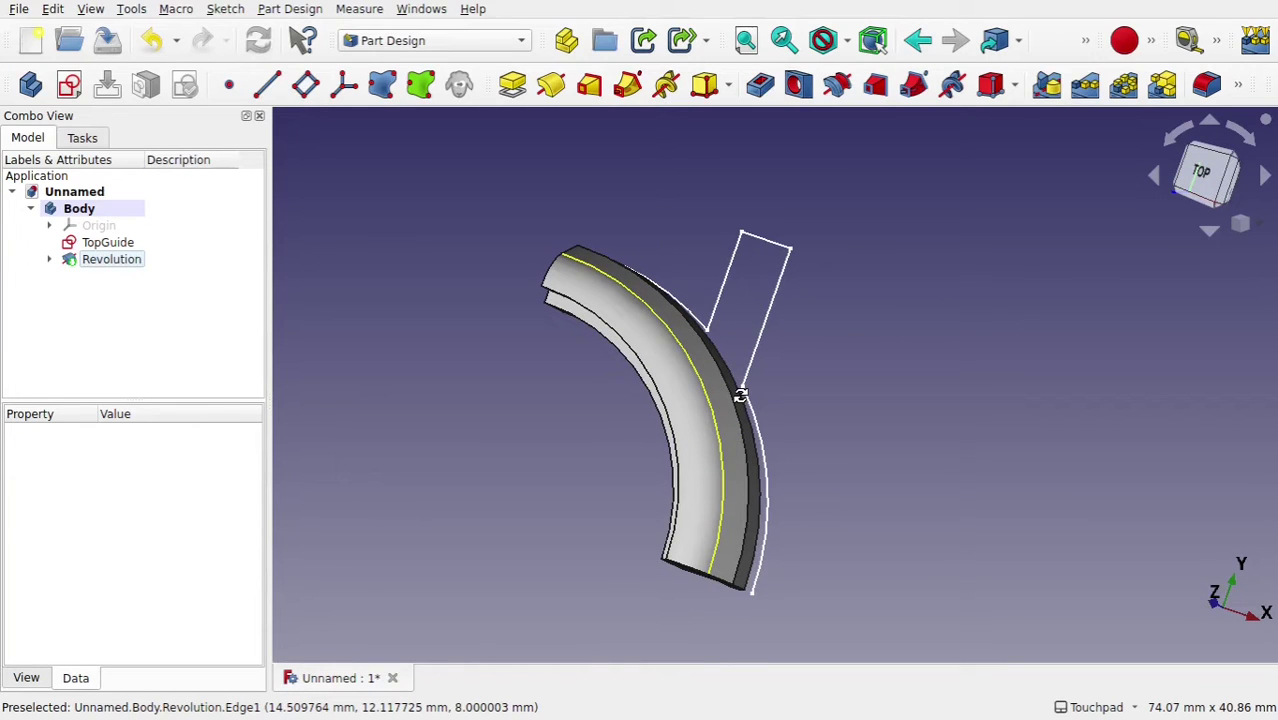
pyautogui.click(740, 395)
pyautogui.moveTo(747, 414); pyautogui.dragTo(827, 480, button='middle')
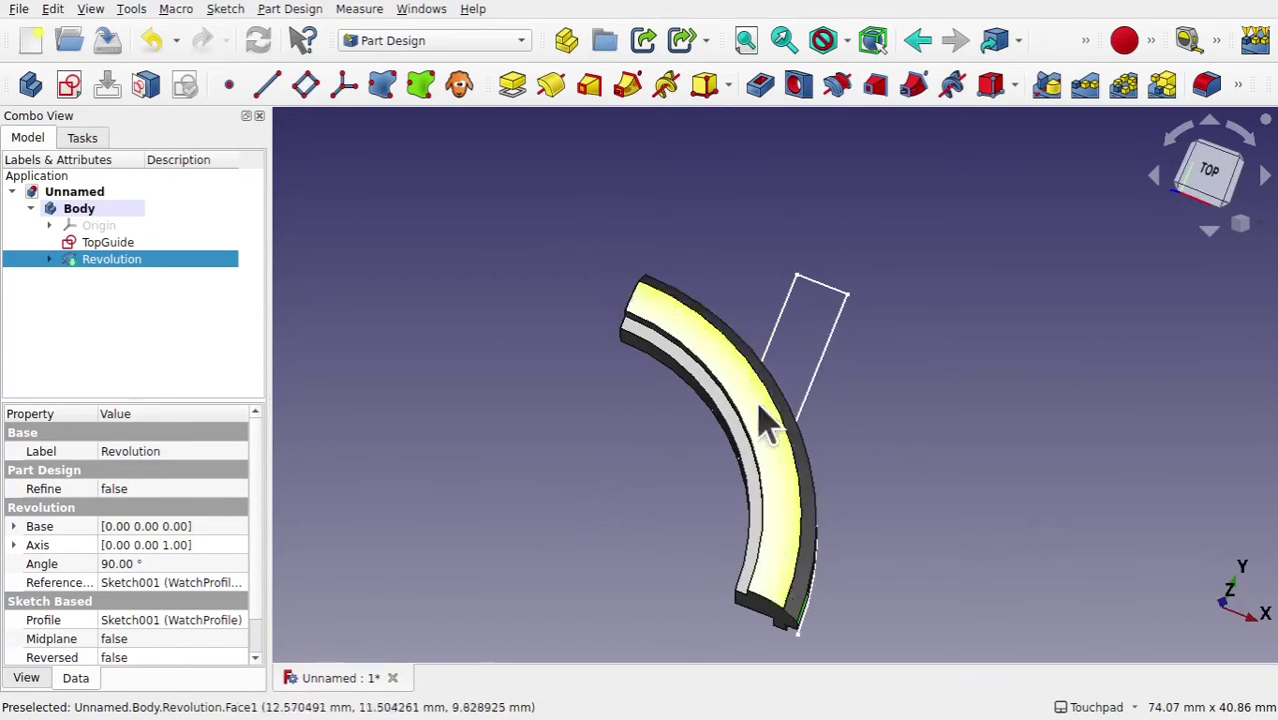
pyautogui.moveTo(780, 415); pyautogui.dragTo(741, 307, button='middle')
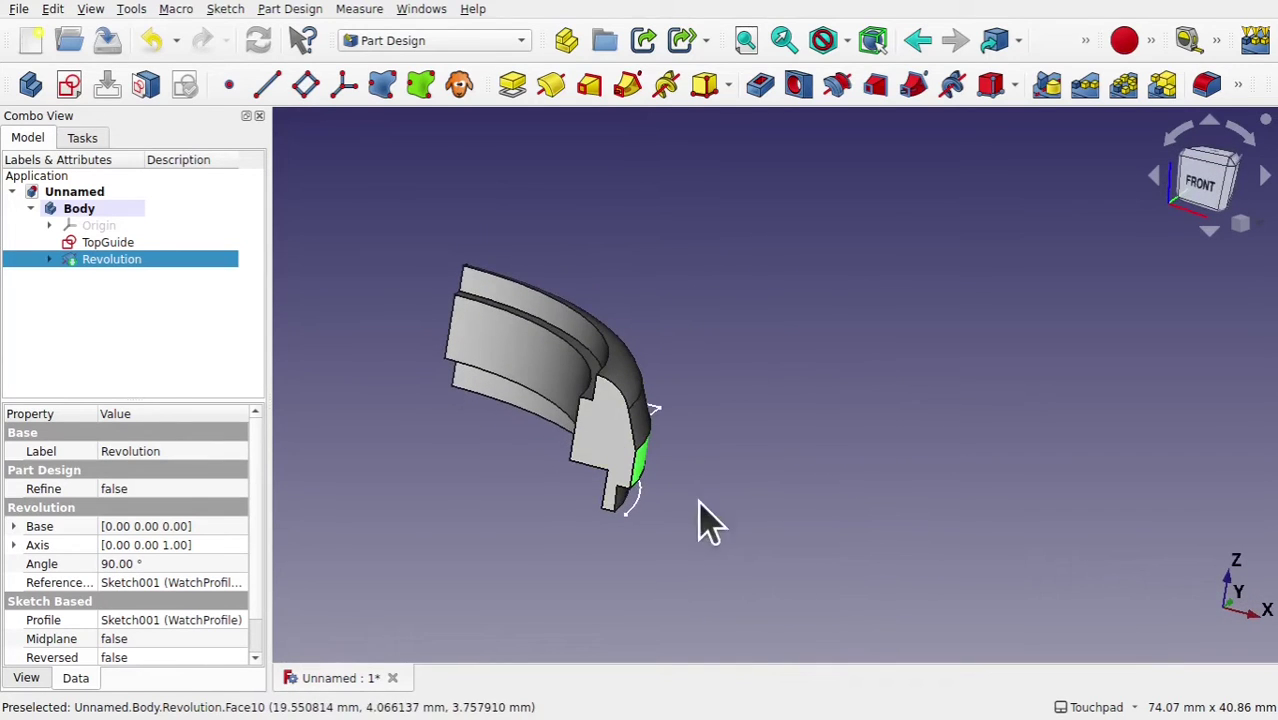
# - Inspect the revolved quarter against the TopGuide outline, and examine the lower outer corner of the WatchProfile sketch
pyautogui.press('2')
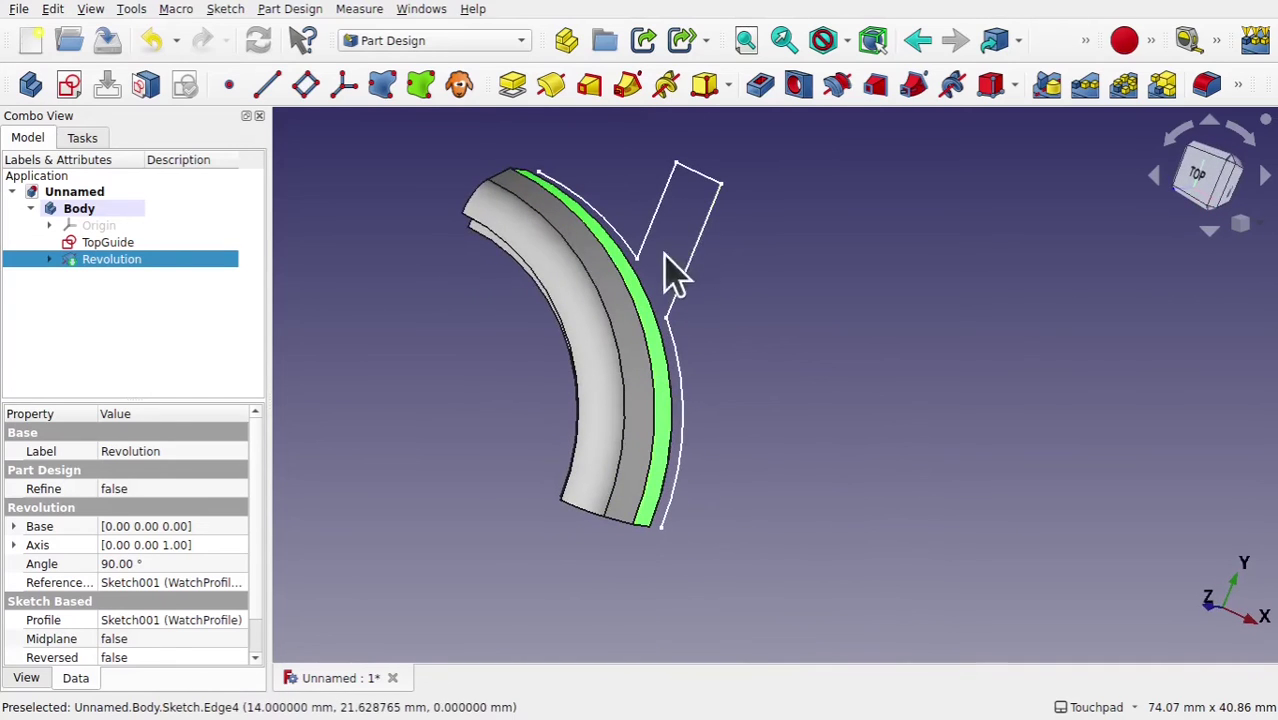
pyautogui.moveTo(727, 334); pyautogui.dragTo(745, 426, button='middle')
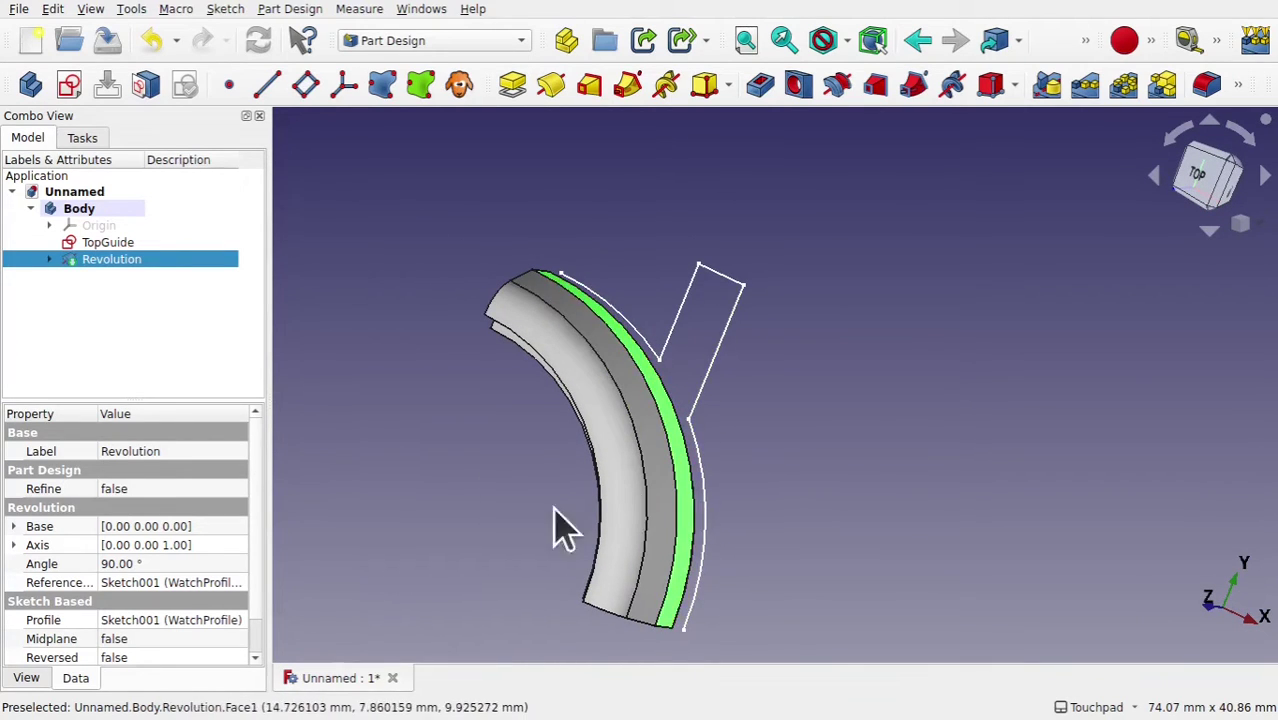
pyautogui.moveTo(655, 535); pyautogui.dragTo(672, 332, button='middle')
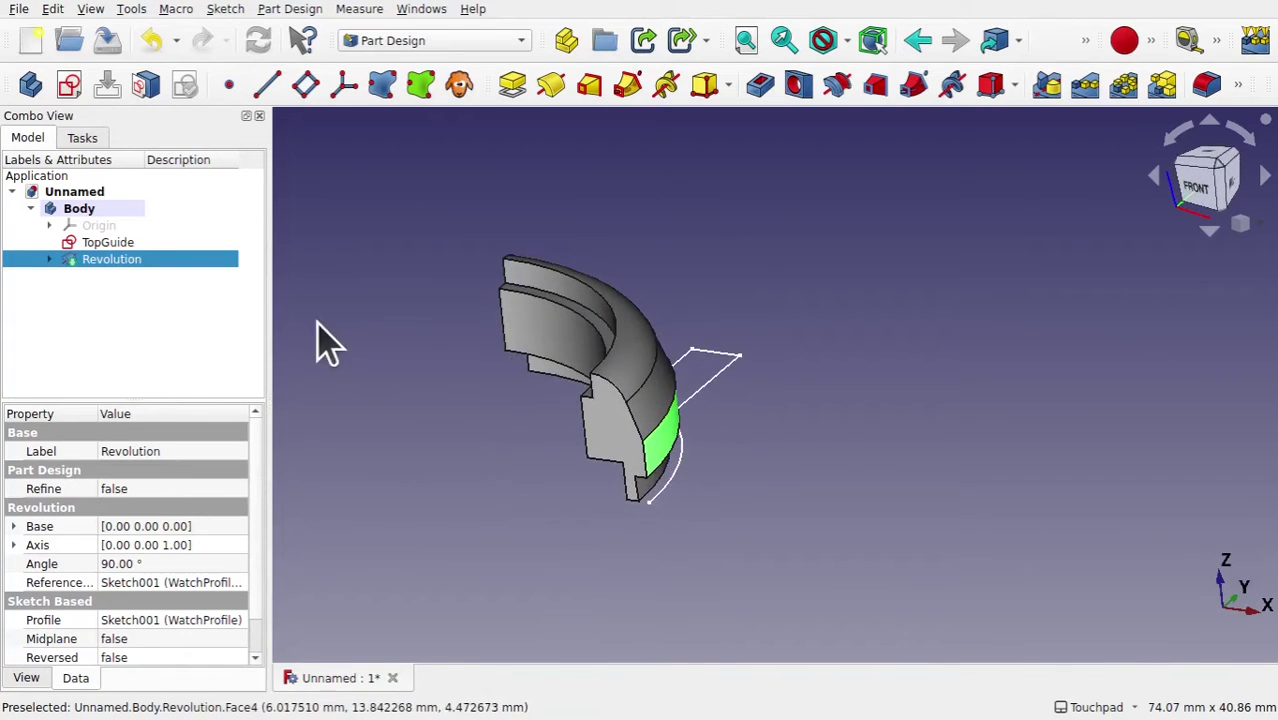
pyautogui.click(49, 259)
pyautogui.click(141, 279)
pyautogui.doubleClick(141, 279)
pyautogui.scroll(5, 707, 448)
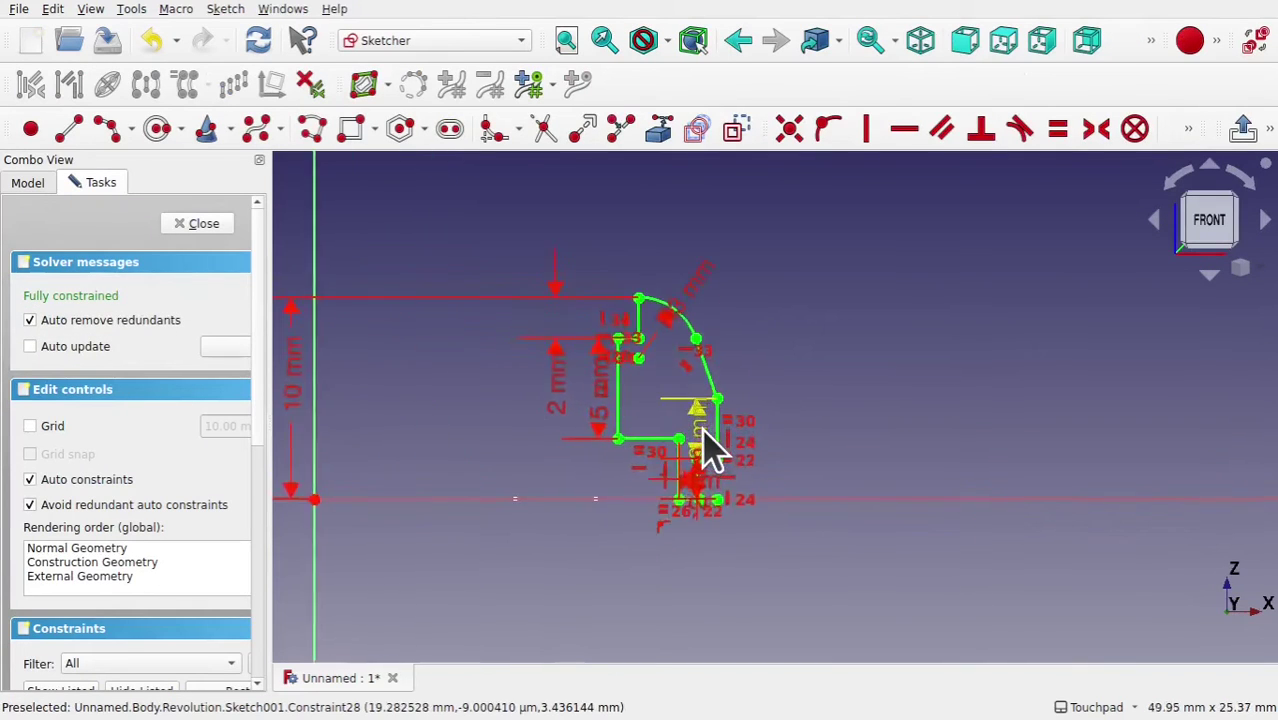
pyautogui.scroll(3, 765, 428)
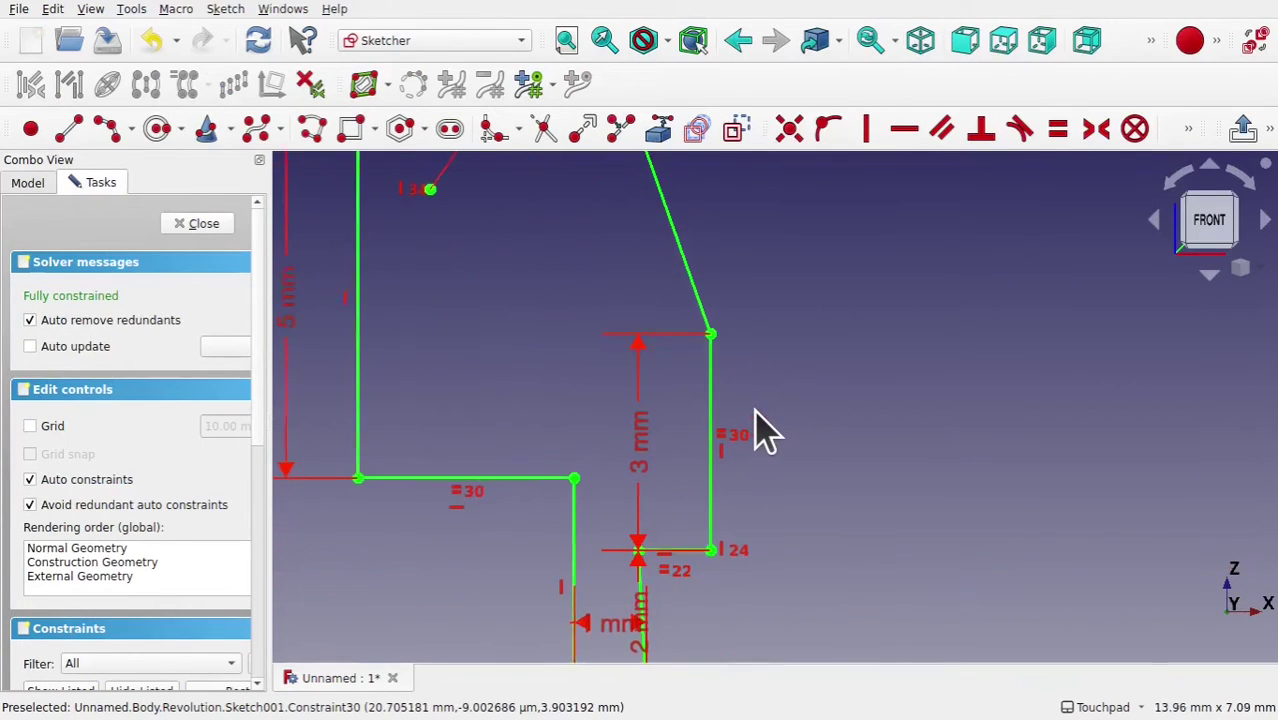
pyautogui.scroll(-3, 765, 428)
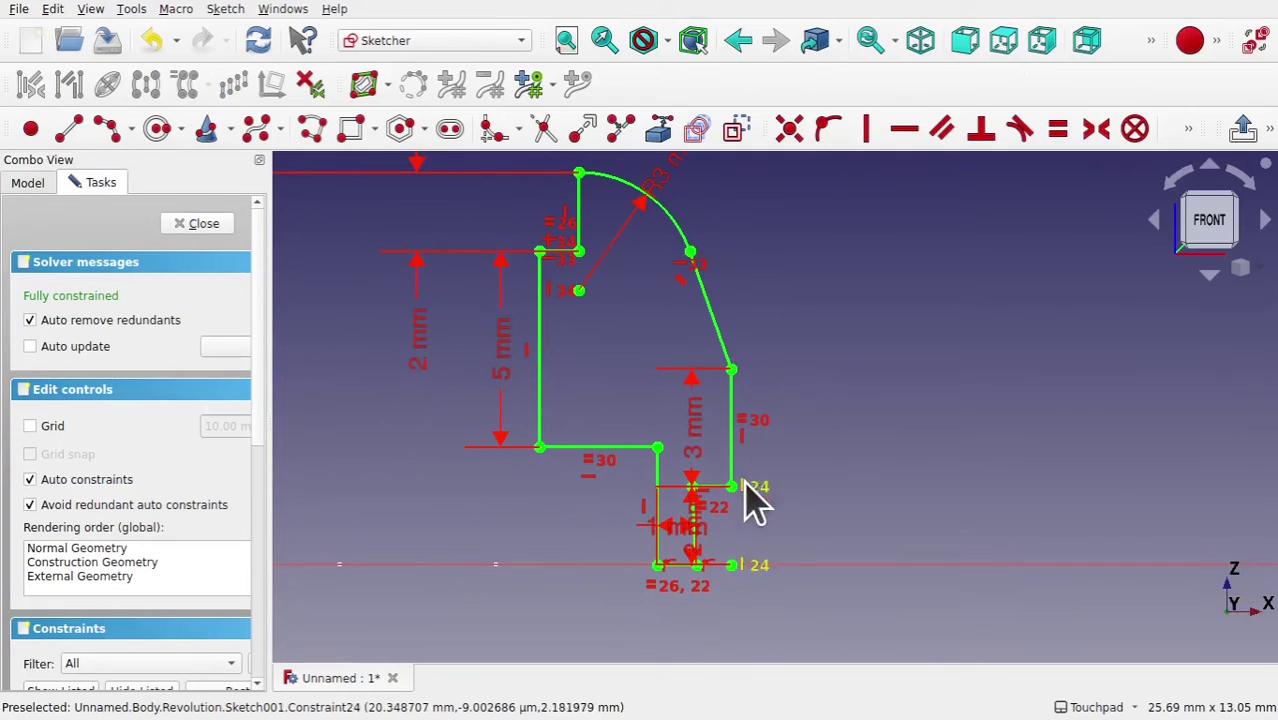
pyautogui.moveTo(750, 499)
pyautogui.keyDown('alt'); pyautogui.mouseDown()
pyautogui.moveTo(719, 485)
pyautogui.moveTo(691, 428)
pyautogui.mouseUp(); pyautogui.keyUp('alt')
pyautogui.press('1')
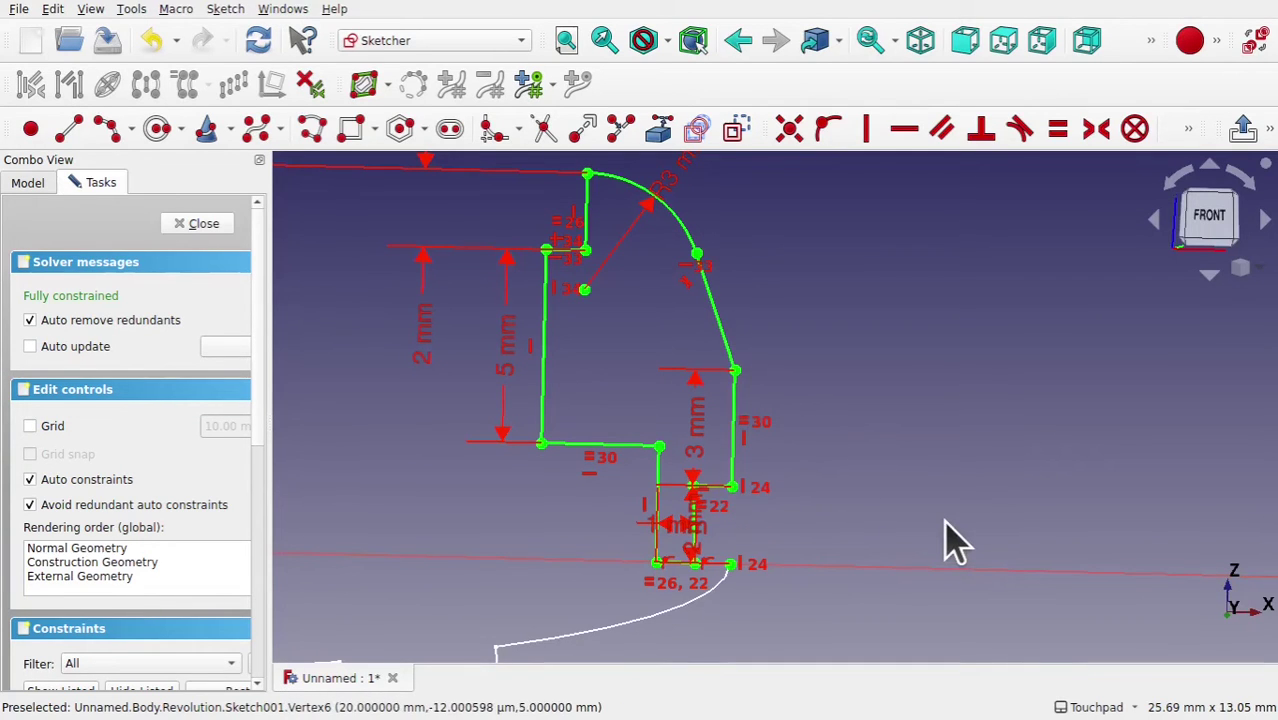
pyautogui.moveTo(944, 520)
pyautogui.mouseDown(button='middle')
pyautogui.moveTo(790, 428)
pyautogui.moveTo(793, 485)
pyautogui.moveTo(838, 442)
pyautogui.moveTo(787, 388)
pyautogui.moveTo(740, 400)
pyautogui.mouseUp(button='middle')
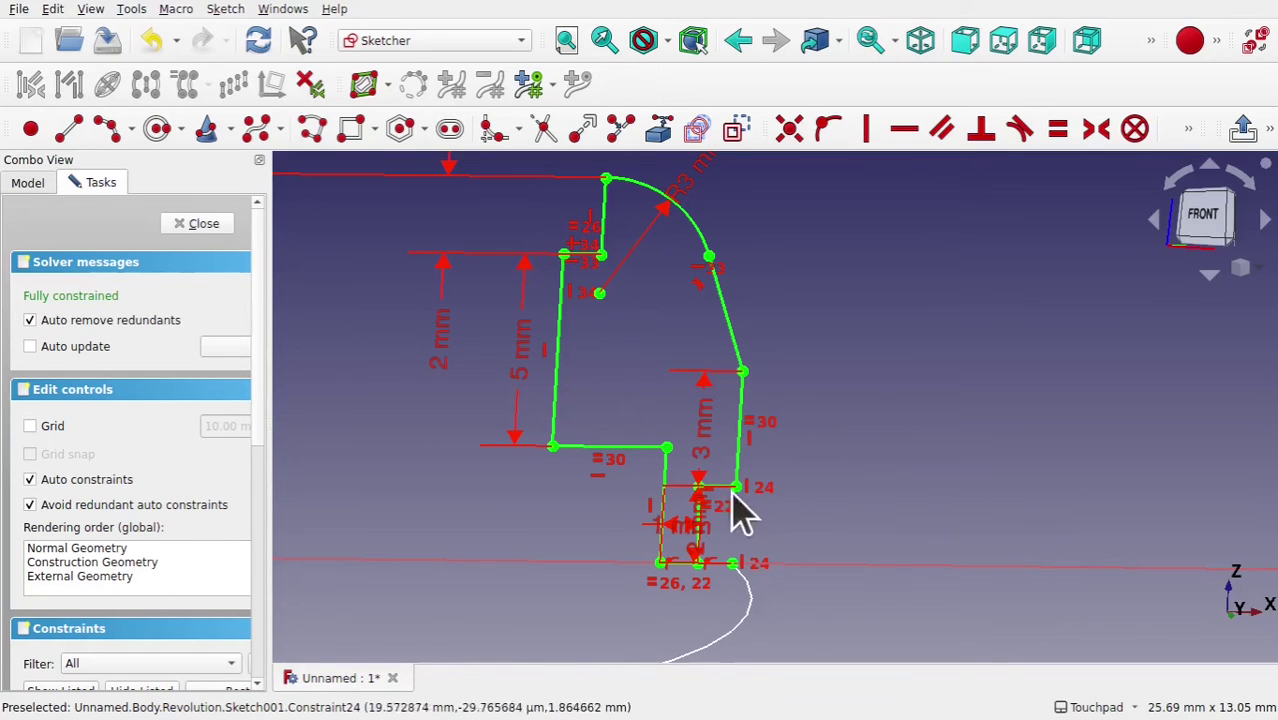
pyautogui.click(214, 224)
# - In the TopGuide sketch, draw a circle centred on the origin, larger than the 40 mm circle and passing near the lug's outer corner
pyautogui.click(107, 243)
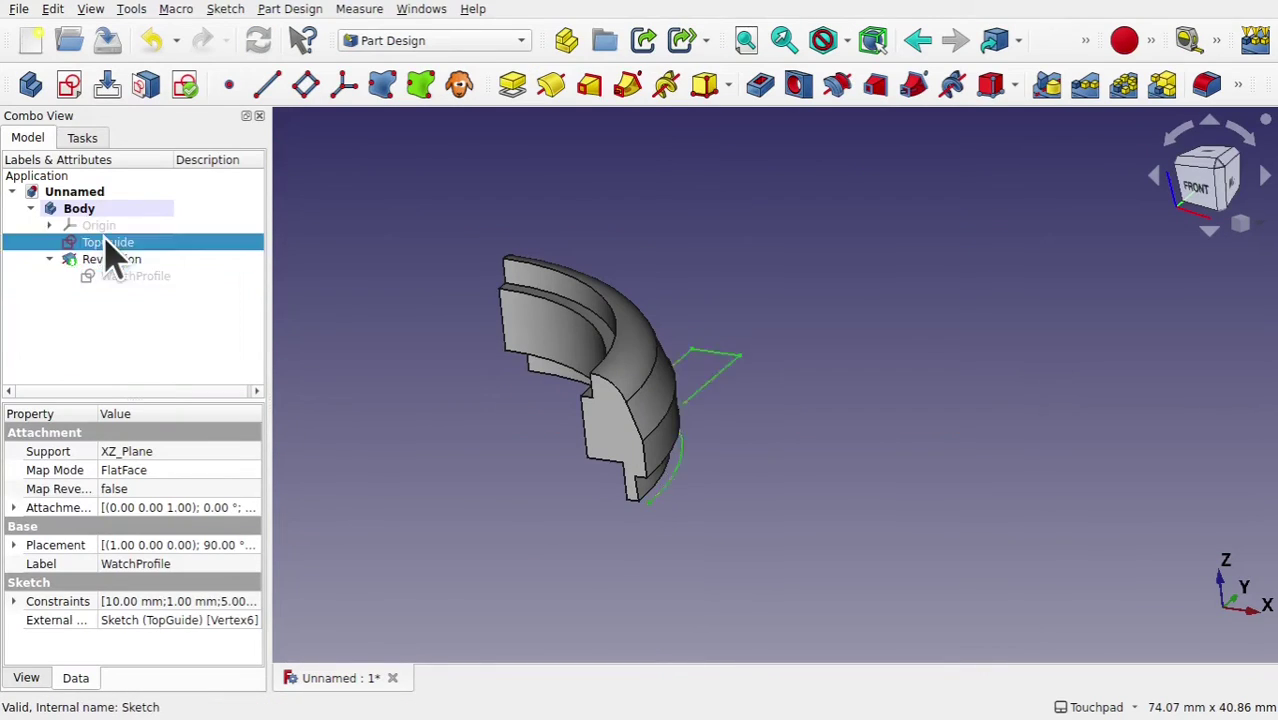
pyautogui.doubleClick(107, 243)
pyautogui.scroll(-3, 476, 422)
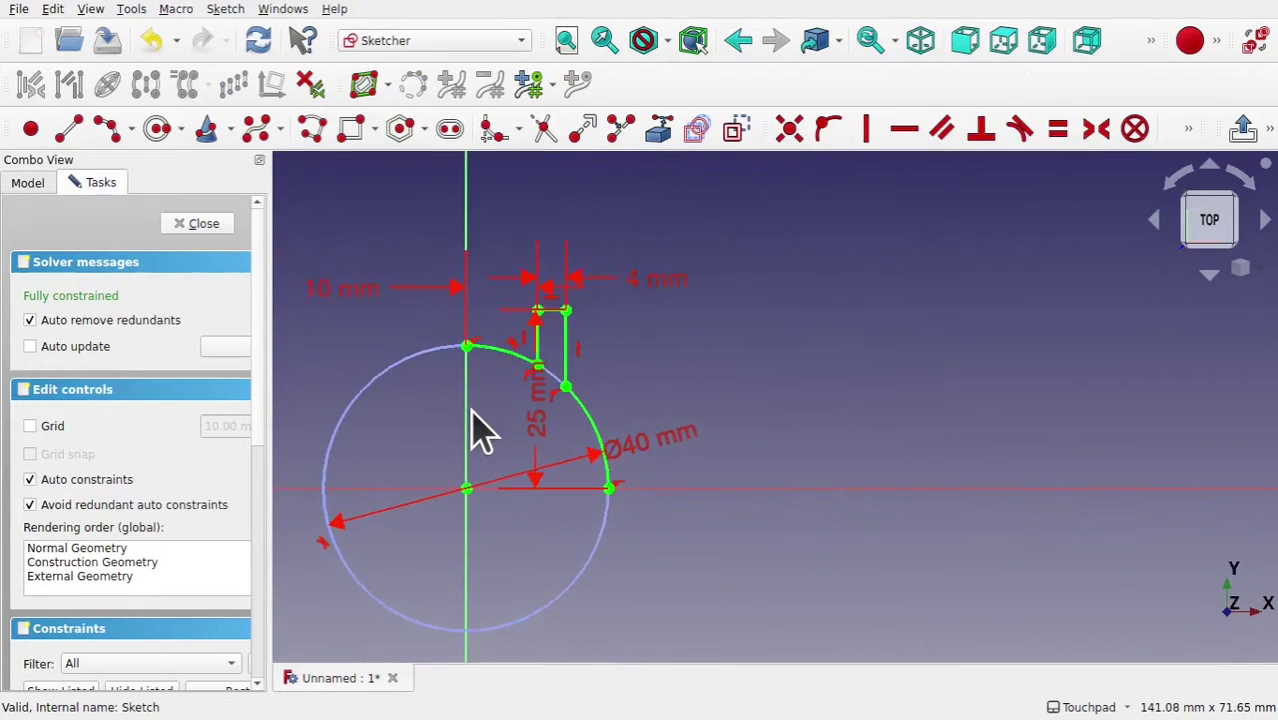
pyautogui.moveTo(476, 432); pyautogui.dragTo(619, 337, button='middle')
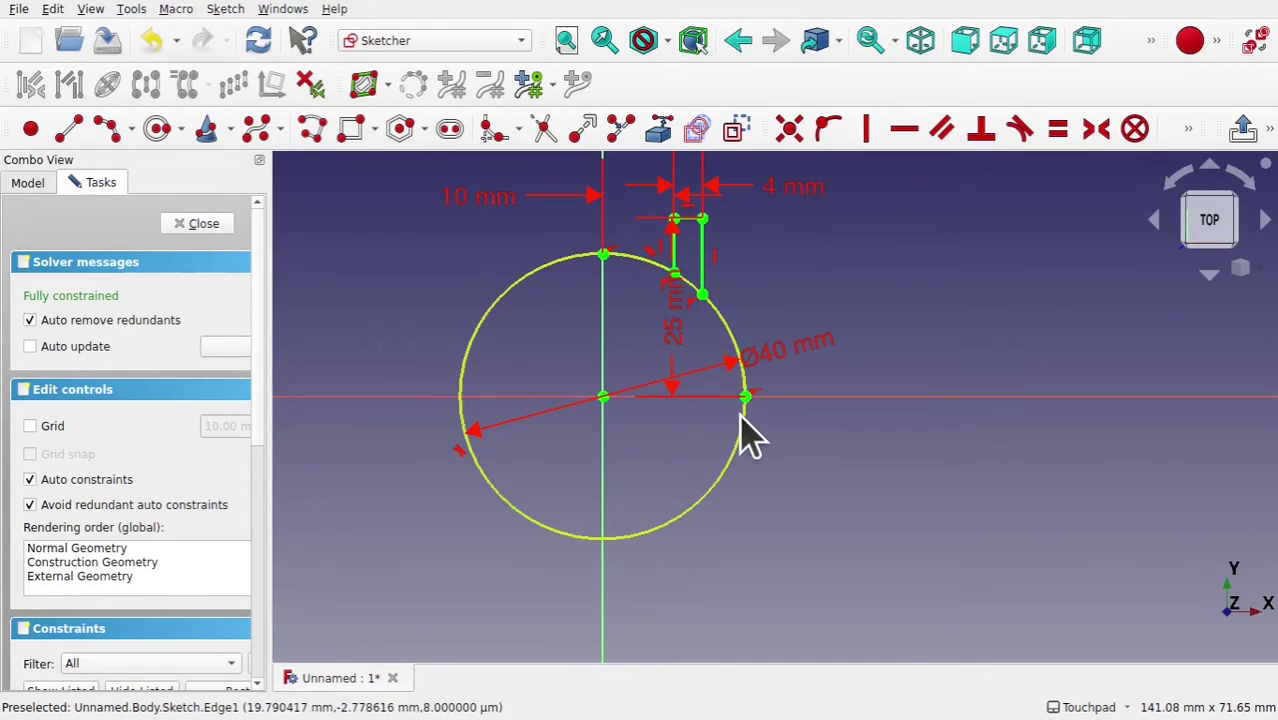
pyautogui.click(158, 130)
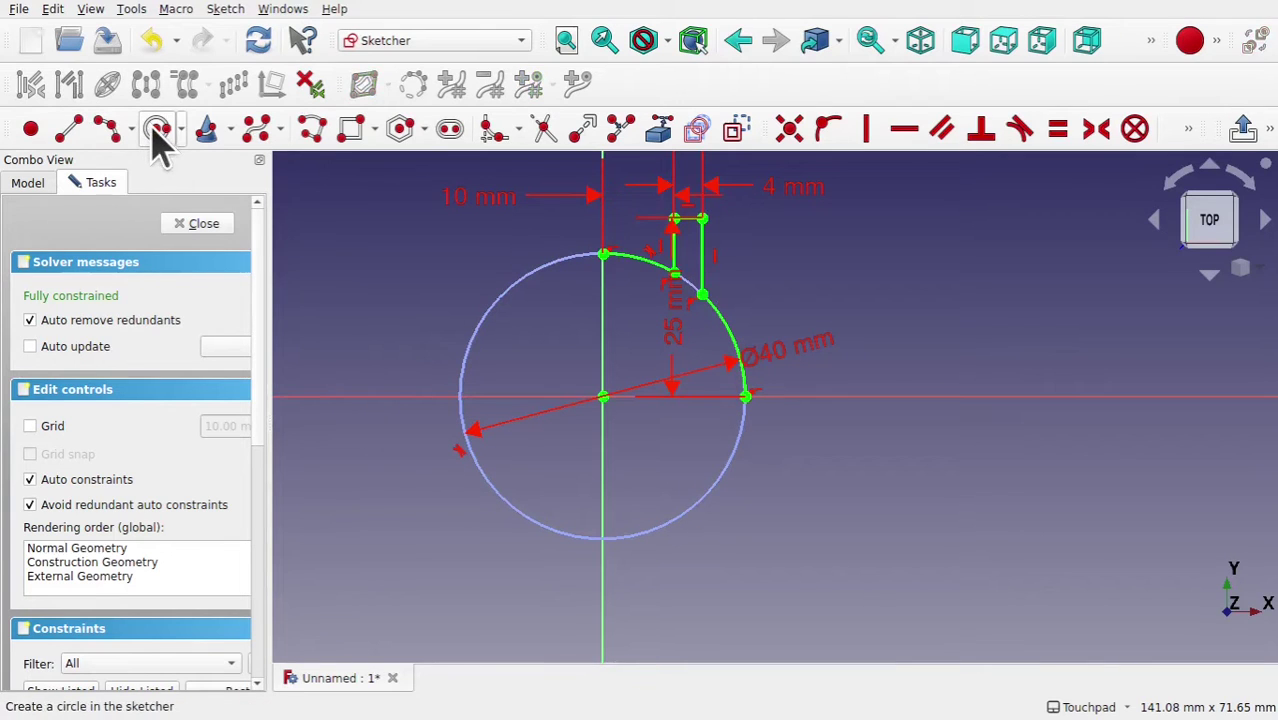
pyautogui.click(603, 397)
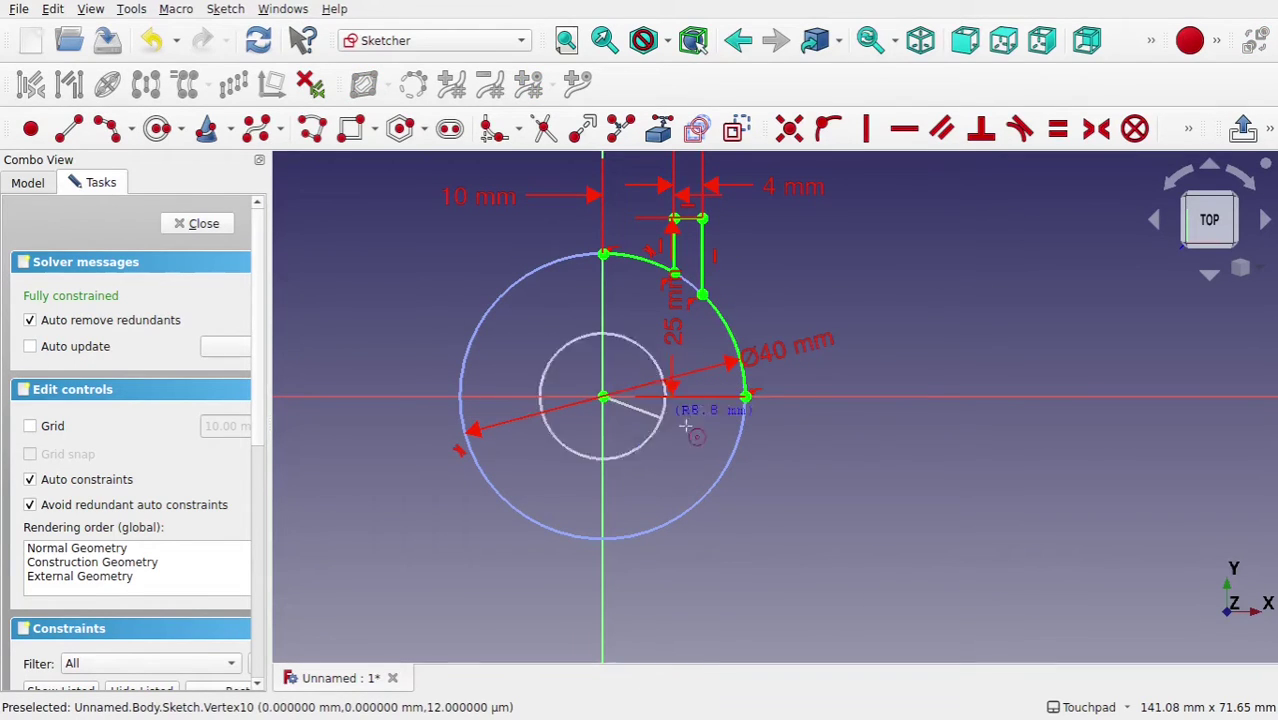
pyautogui.click(800, 489)
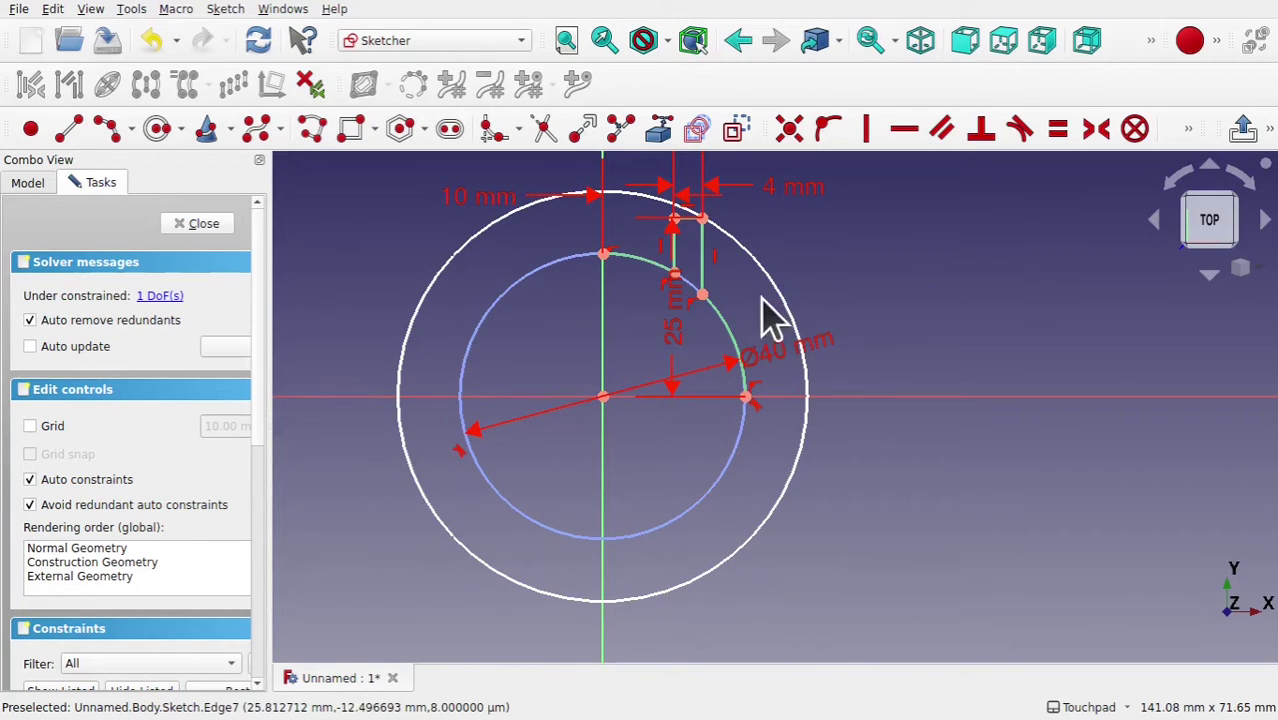
# - Constrain the lug's outer top corner onto the new large circle and turn that circle into construction geometry
pyautogui.click(704, 217)
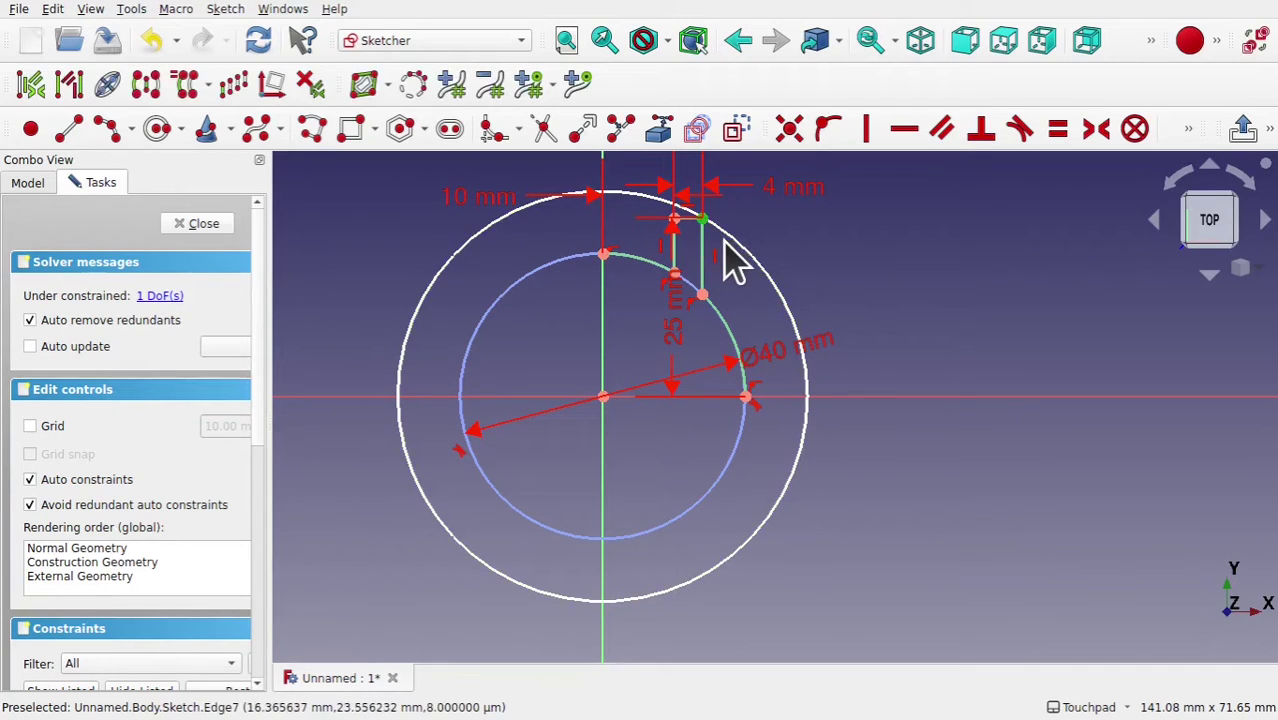
pyautogui.click(735, 248)
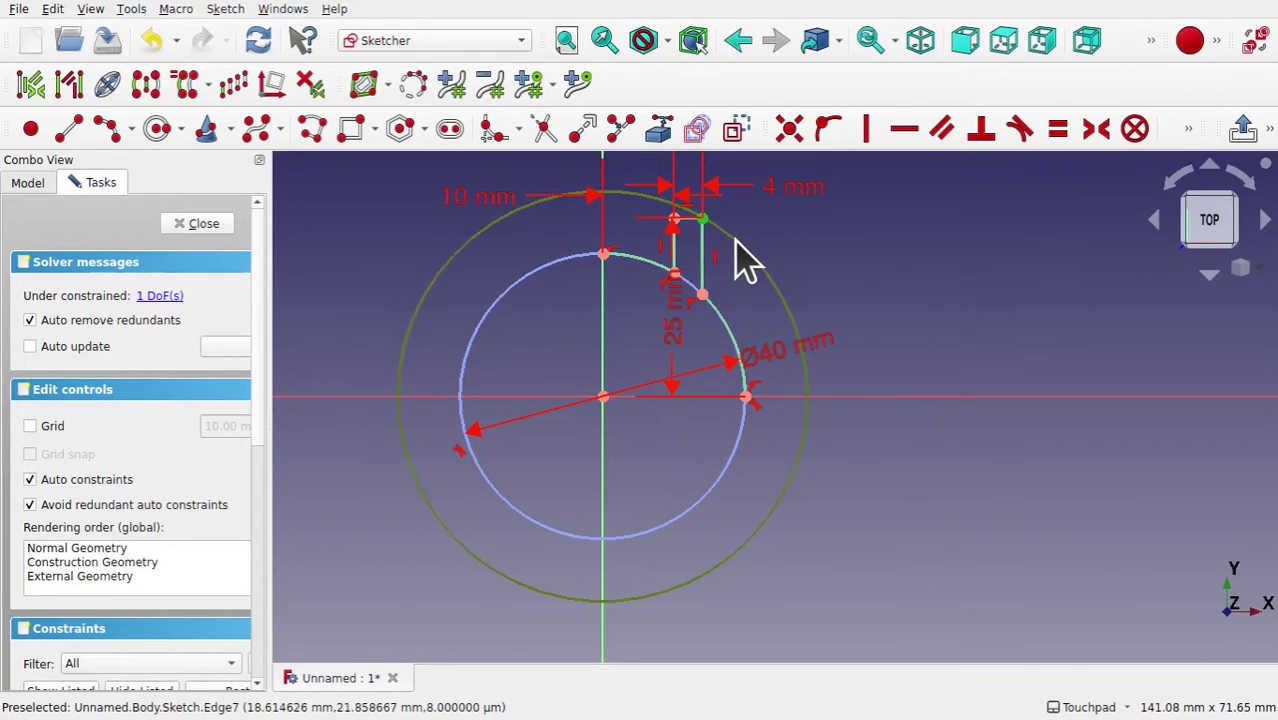
pyautogui.click(822, 128)
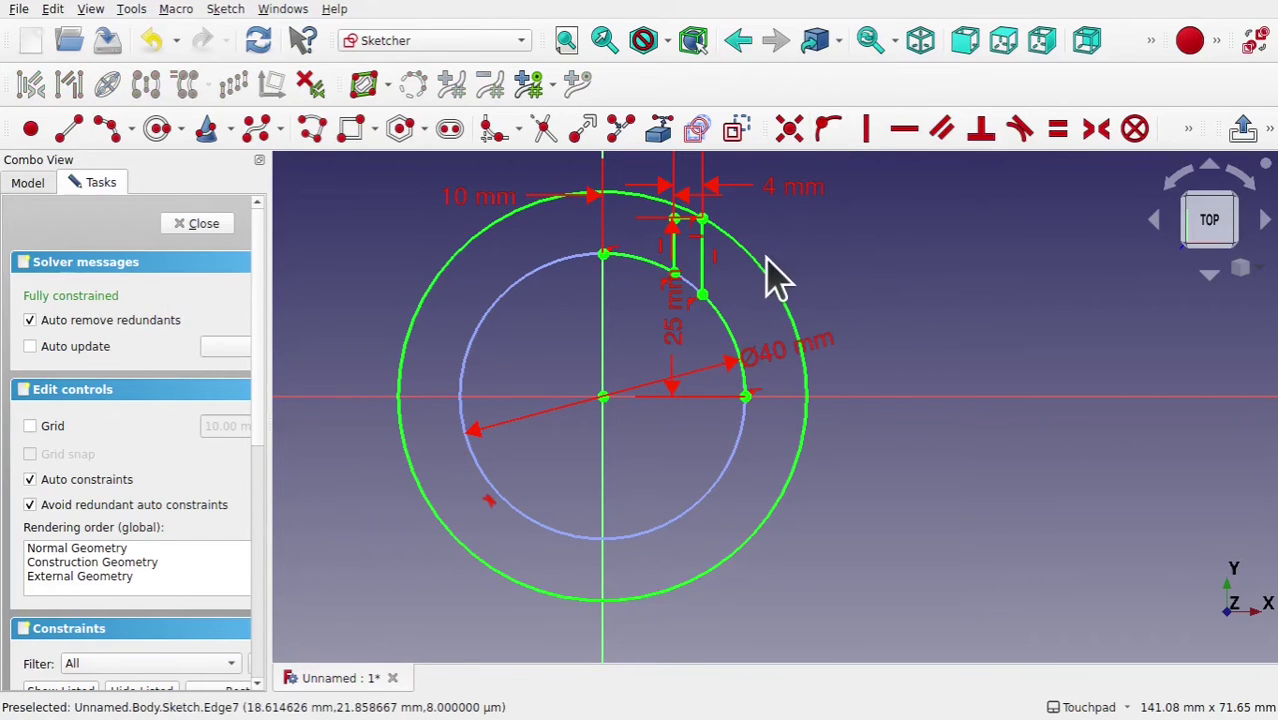
pyautogui.click(770, 284)
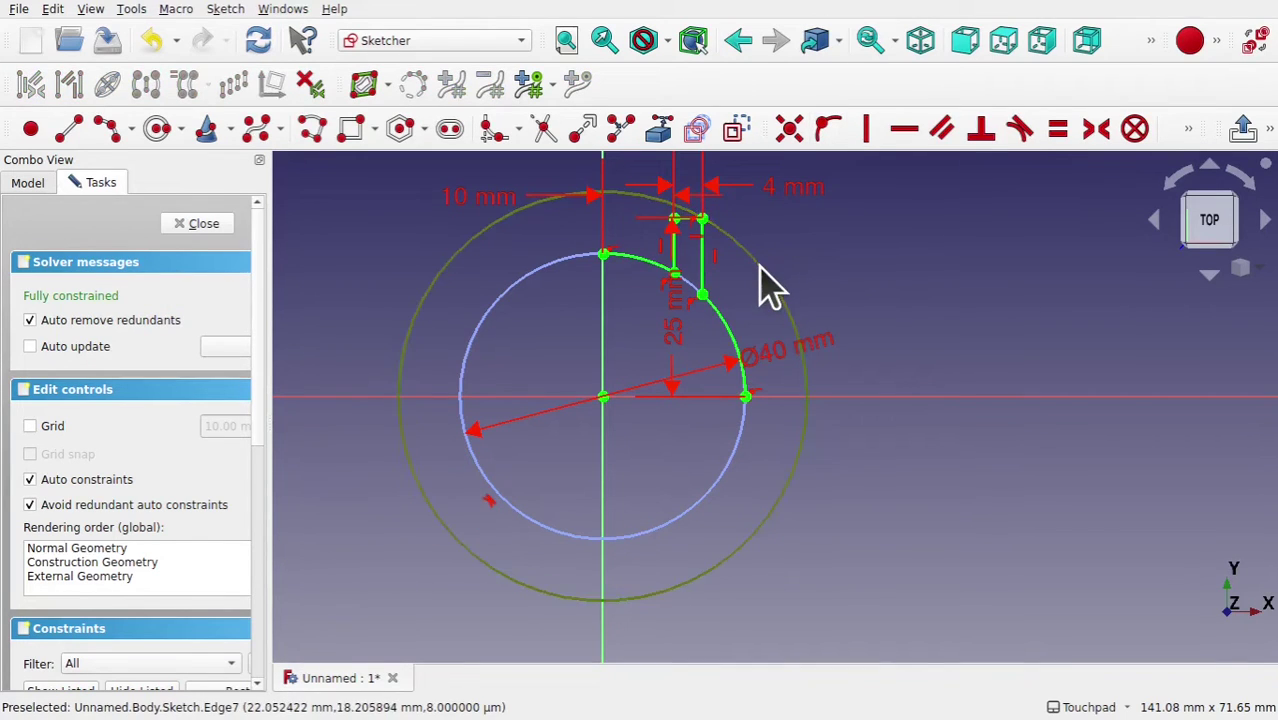
pyautogui.click(740, 132)
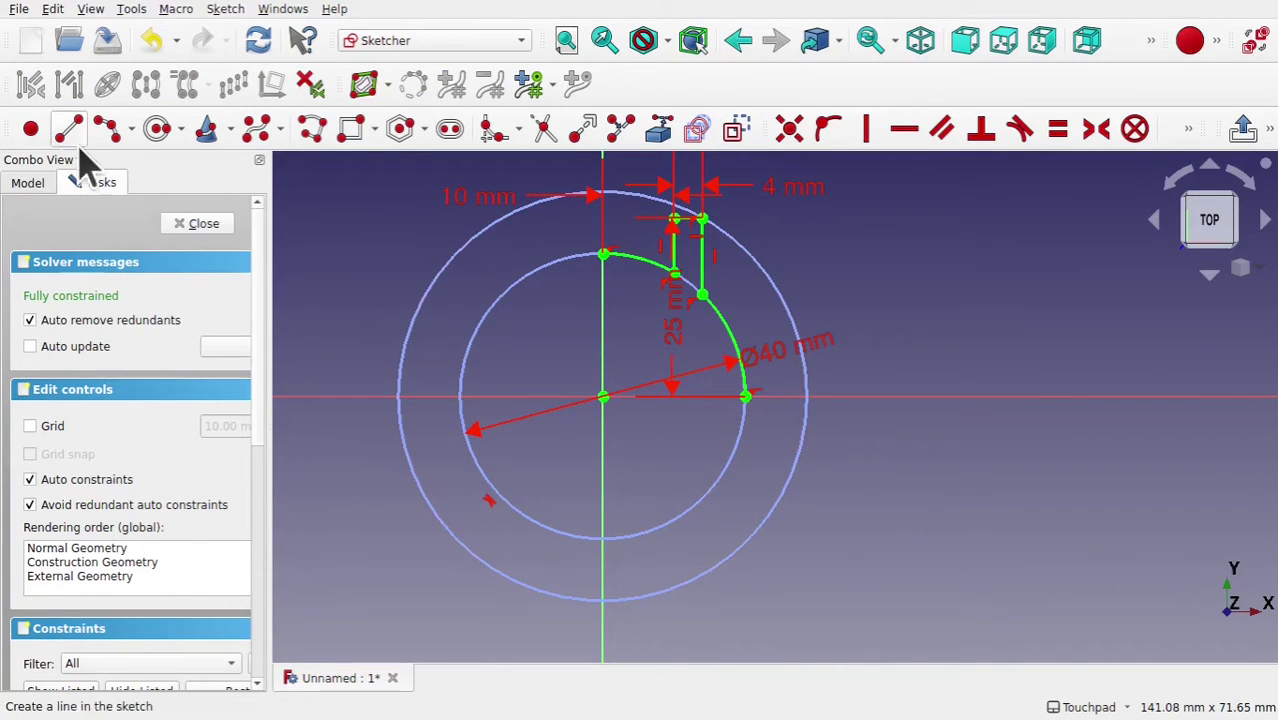
# - Place a point on the large construction circle near its top and constrain it to the vertical axis
pyautogui.click(352, 135)
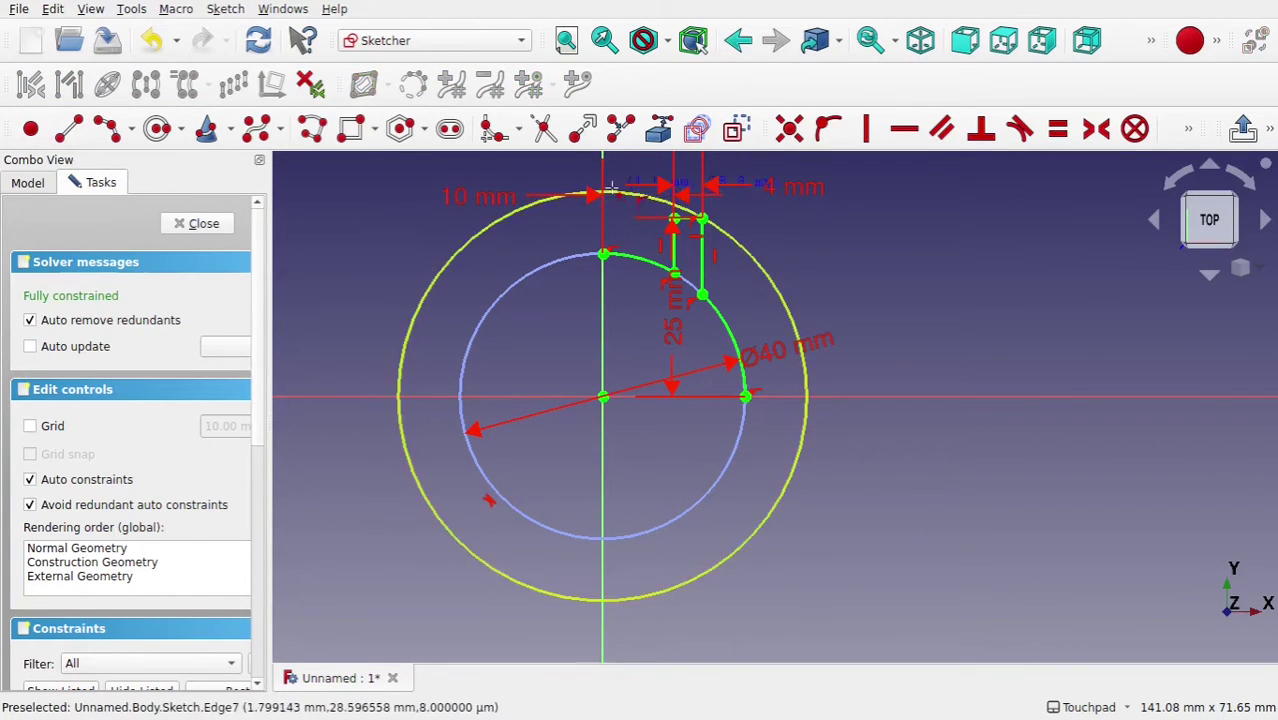
pyautogui.click(610, 192)
pyautogui.press('Escape')
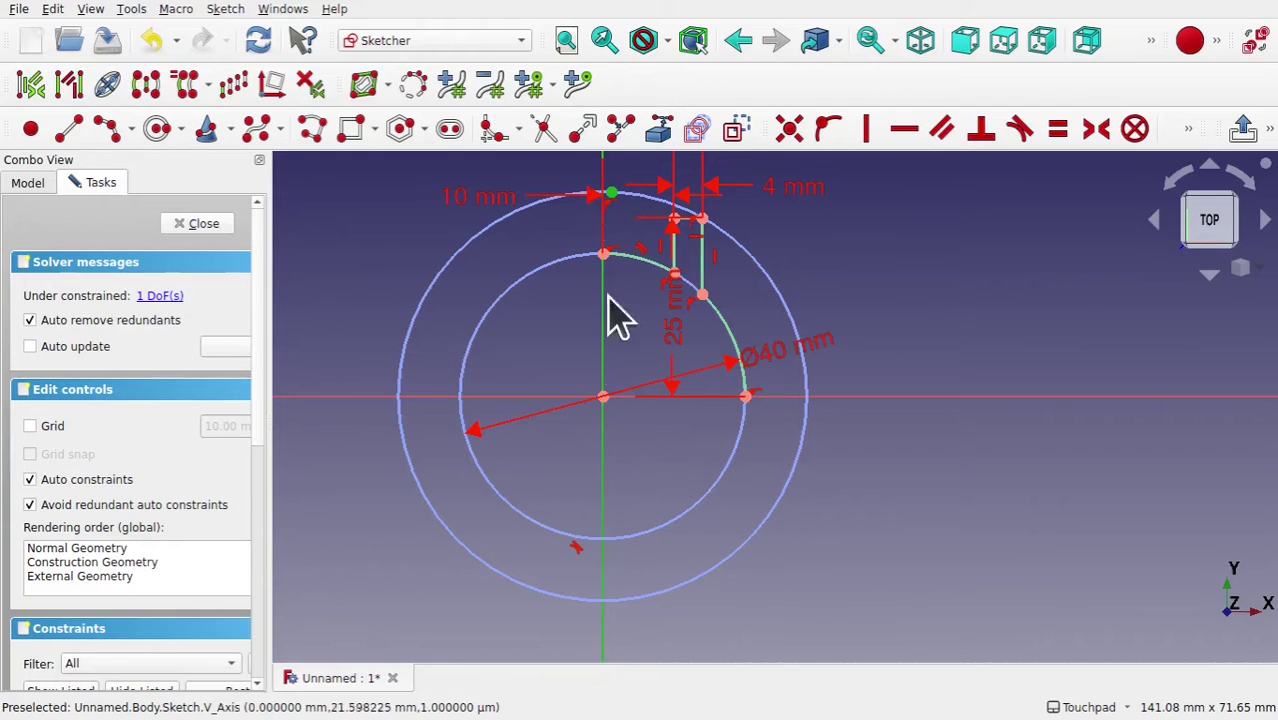
pyautogui.click(608, 192)
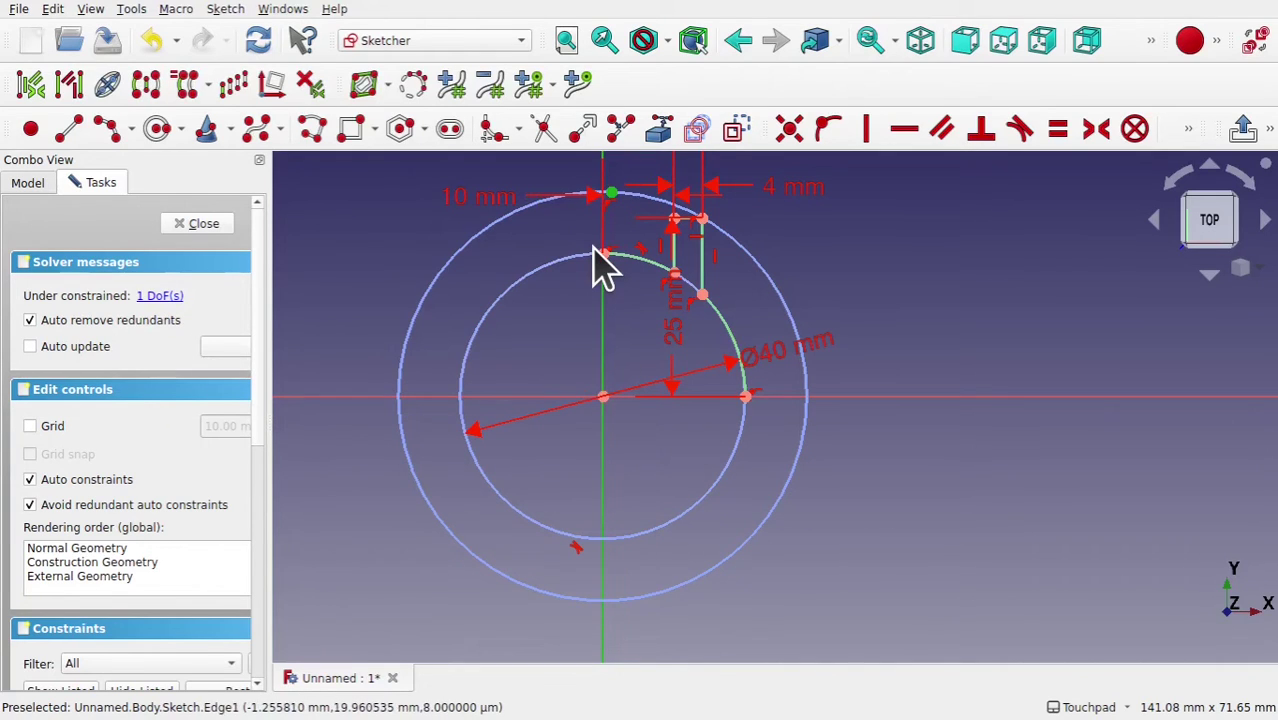
pyautogui.click(601, 262)
pyautogui.click(828, 135)
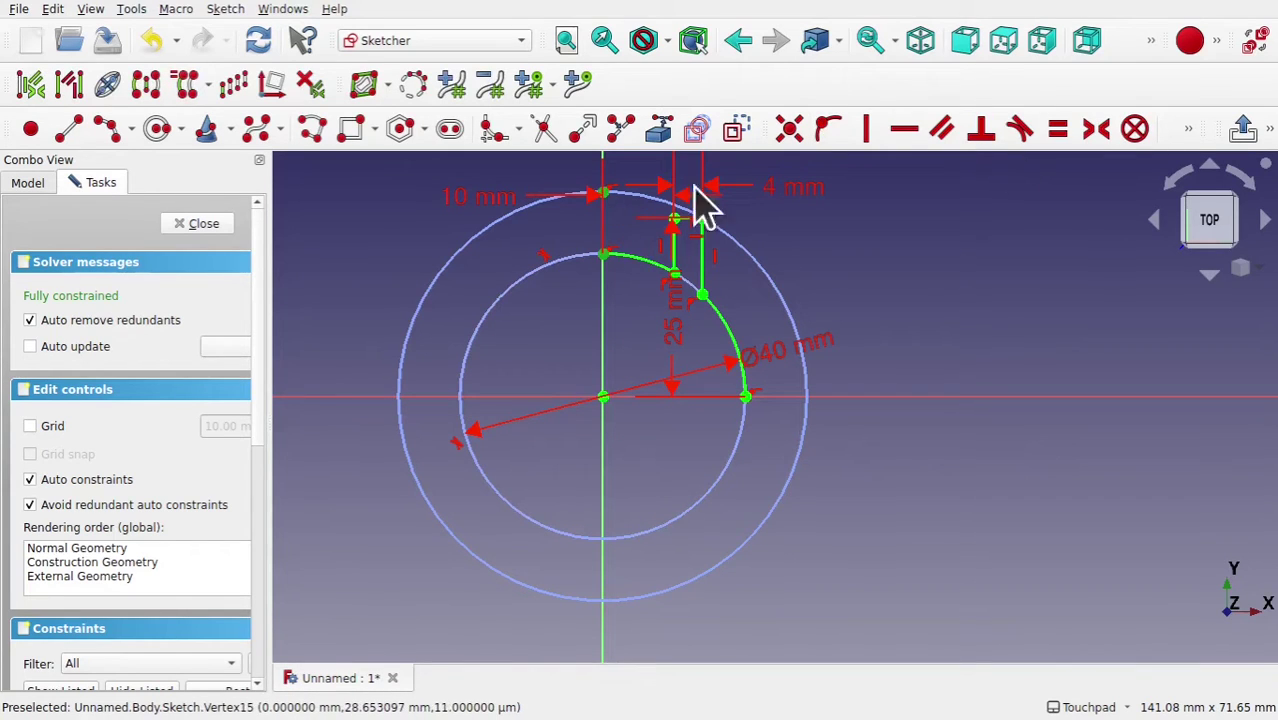
# - Add a vertical reference dimension between the circles' points on the vertical axis, place it clear of the circles, and close the sketch
pyautogui.click(1188, 129)
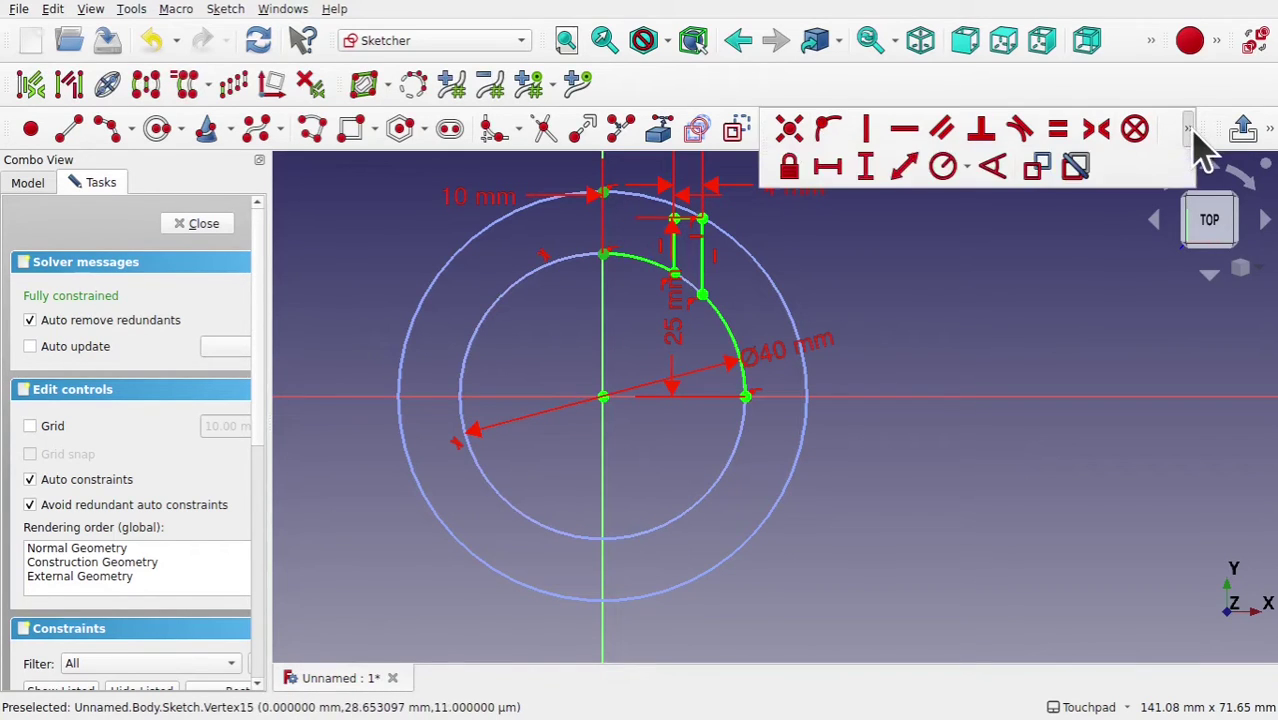
pyautogui.click(869, 172)
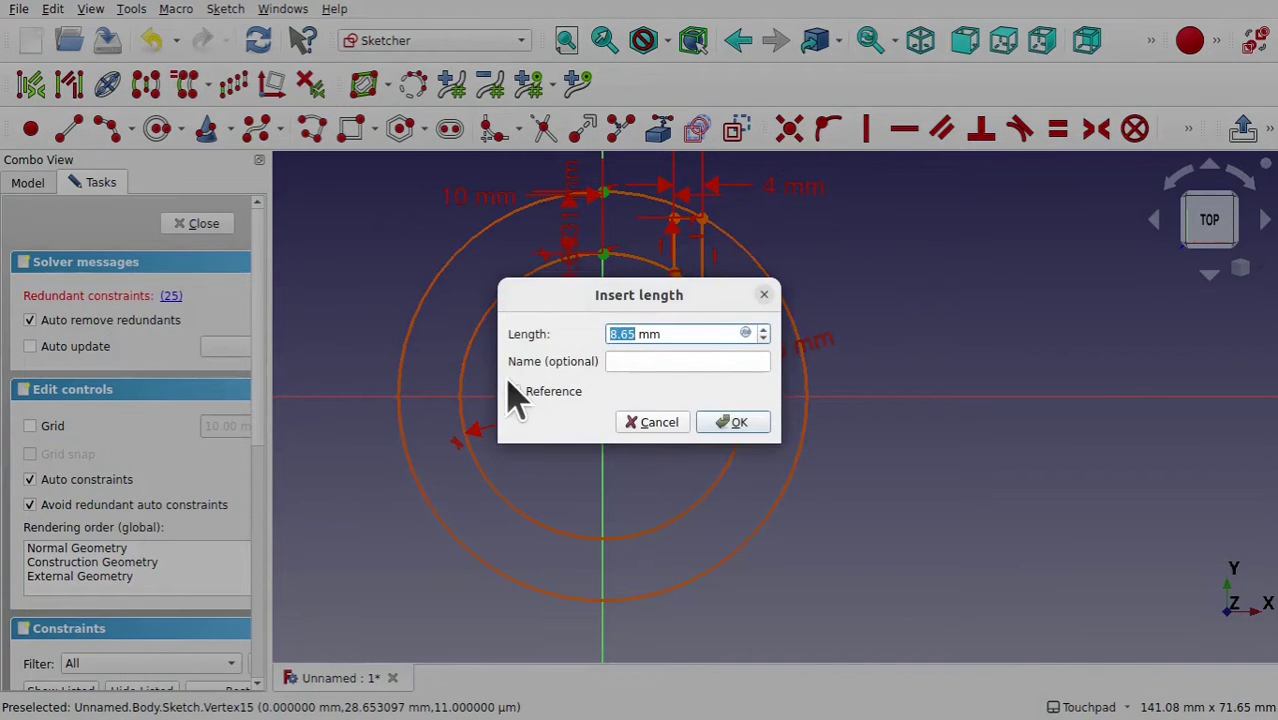
pyautogui.click(515, 392)
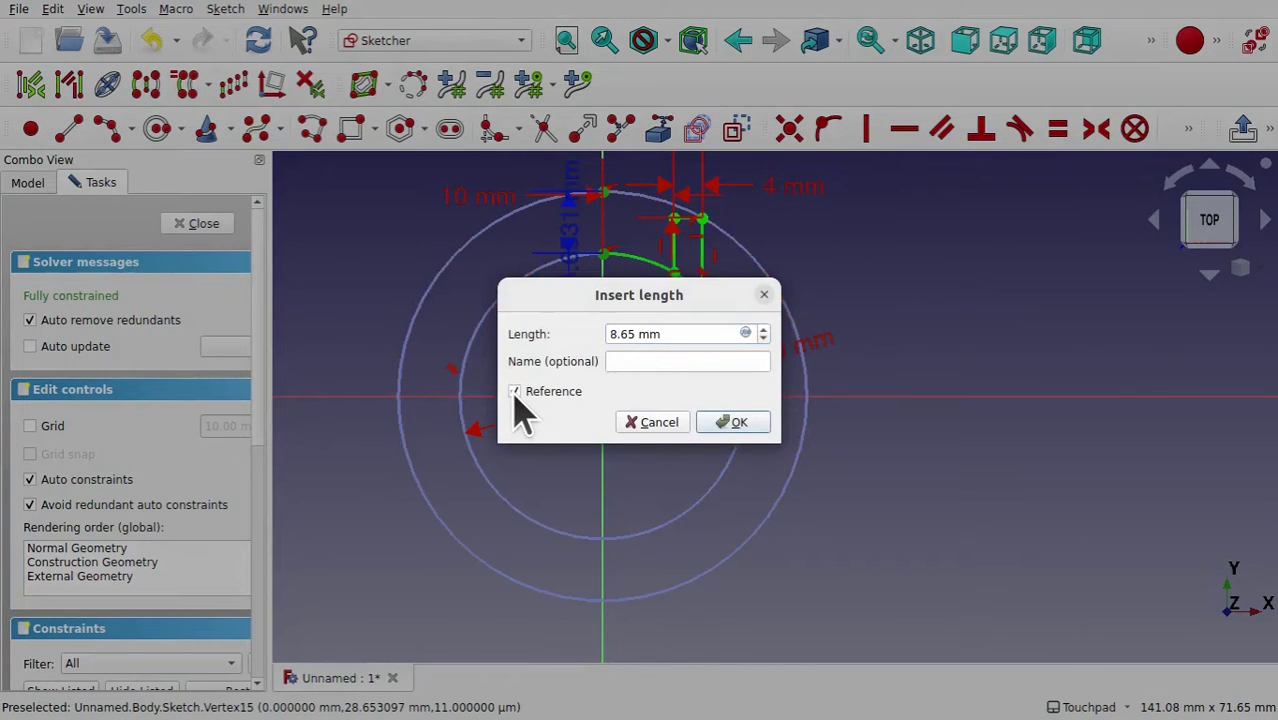
pyautogui.click(750, 424)
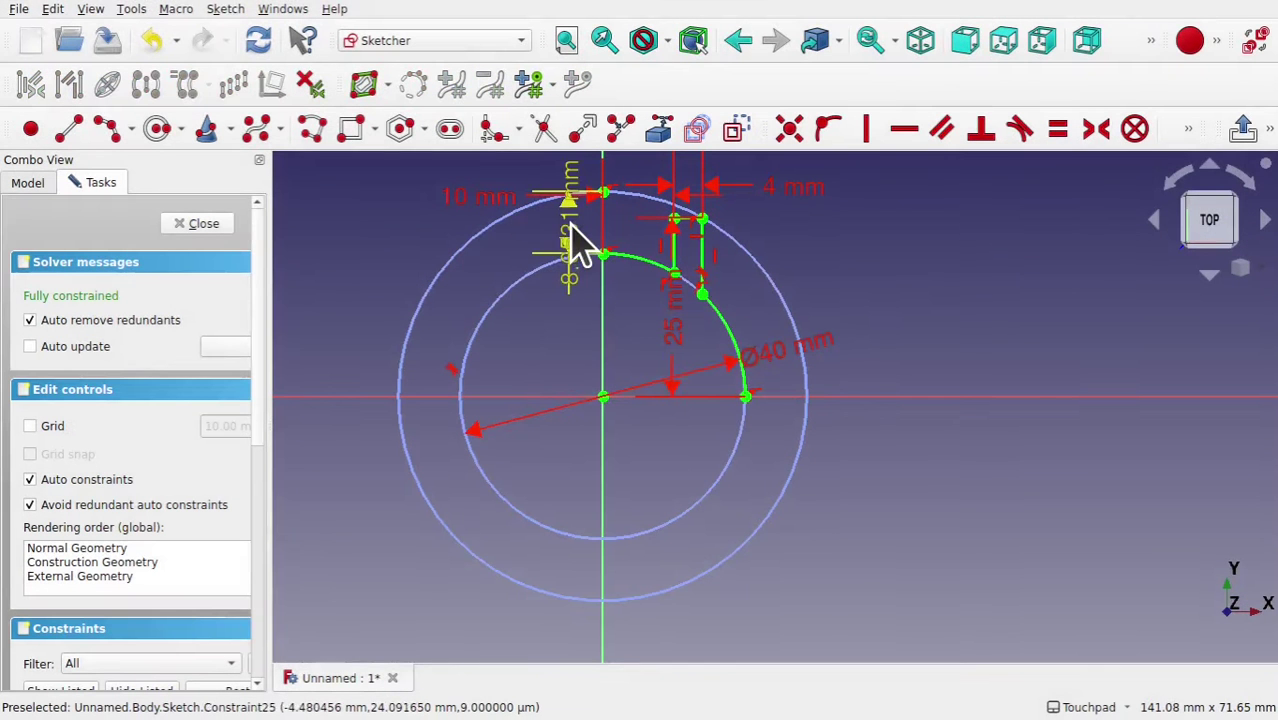
pyautogui.moveTo(598, 255); pyautogui.dragTo(915, 530)
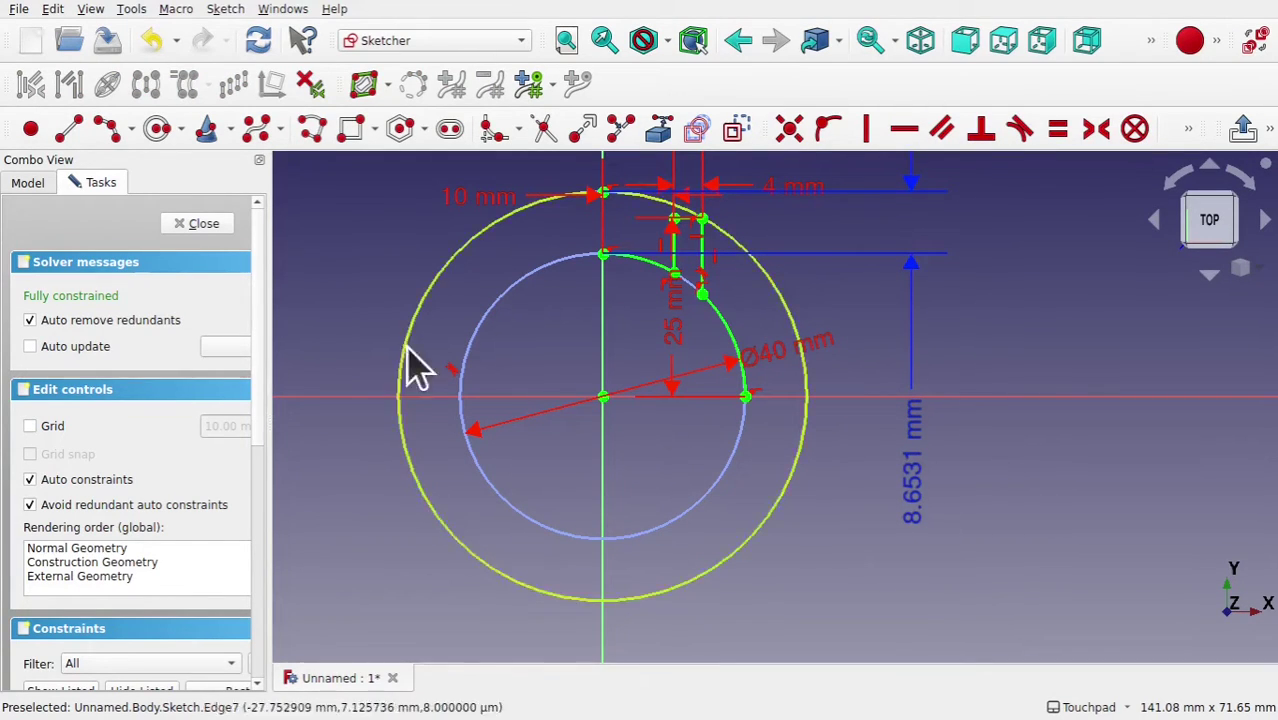
pyautogui.click(210, 224)
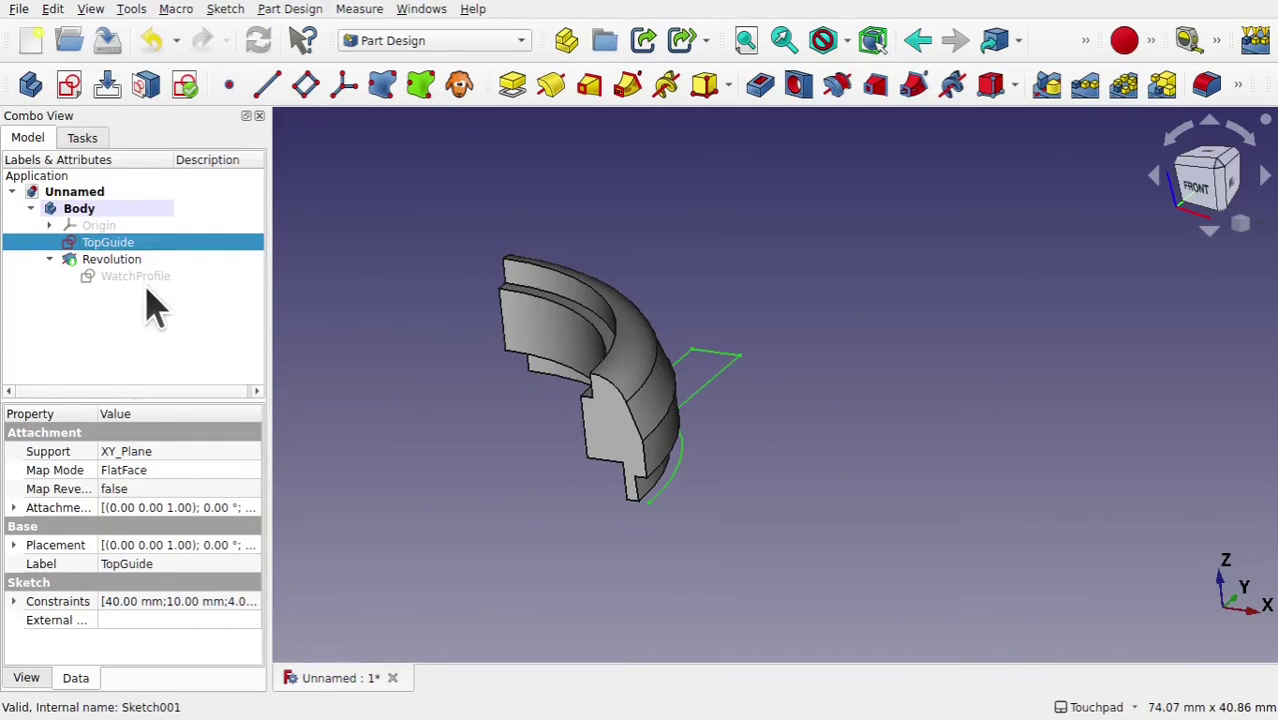
# - In the WatchProfile sketch, place a point on the horizontal axis about 28 mm from the origin, outside the profile
pyautogui.doubleClick(128, 279)
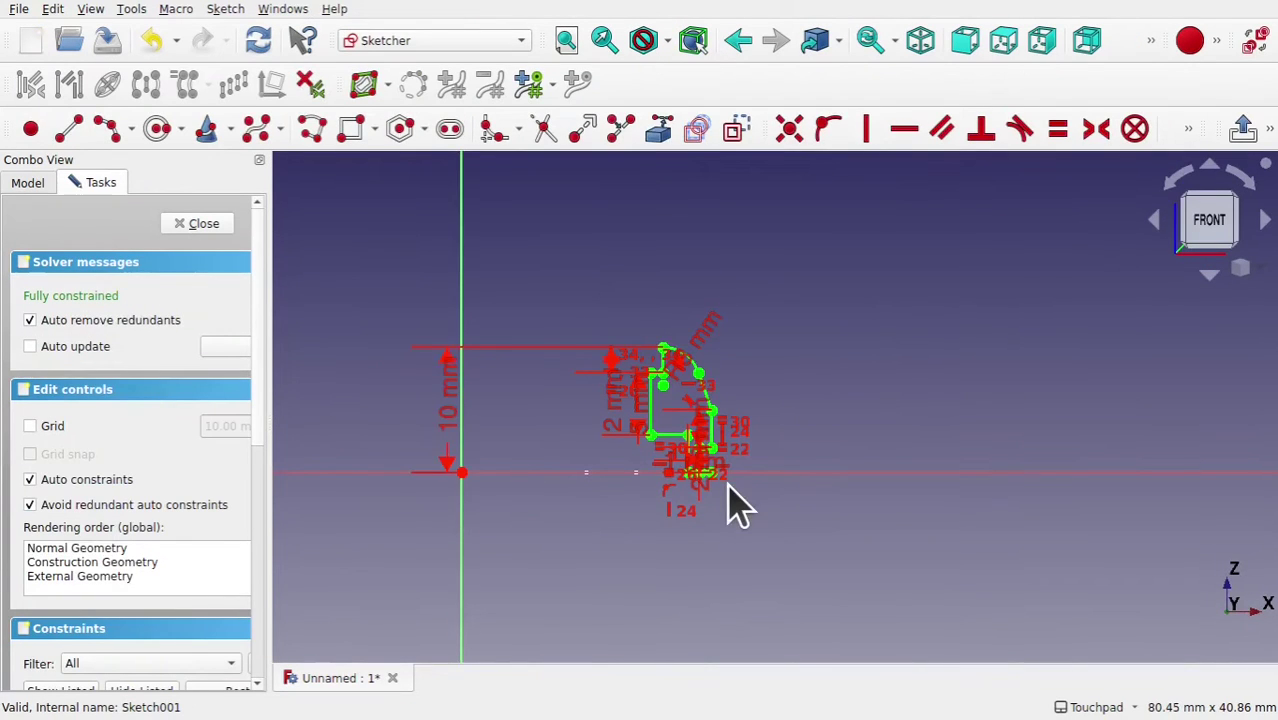
pyautogui.scroll(6, 727, 487)
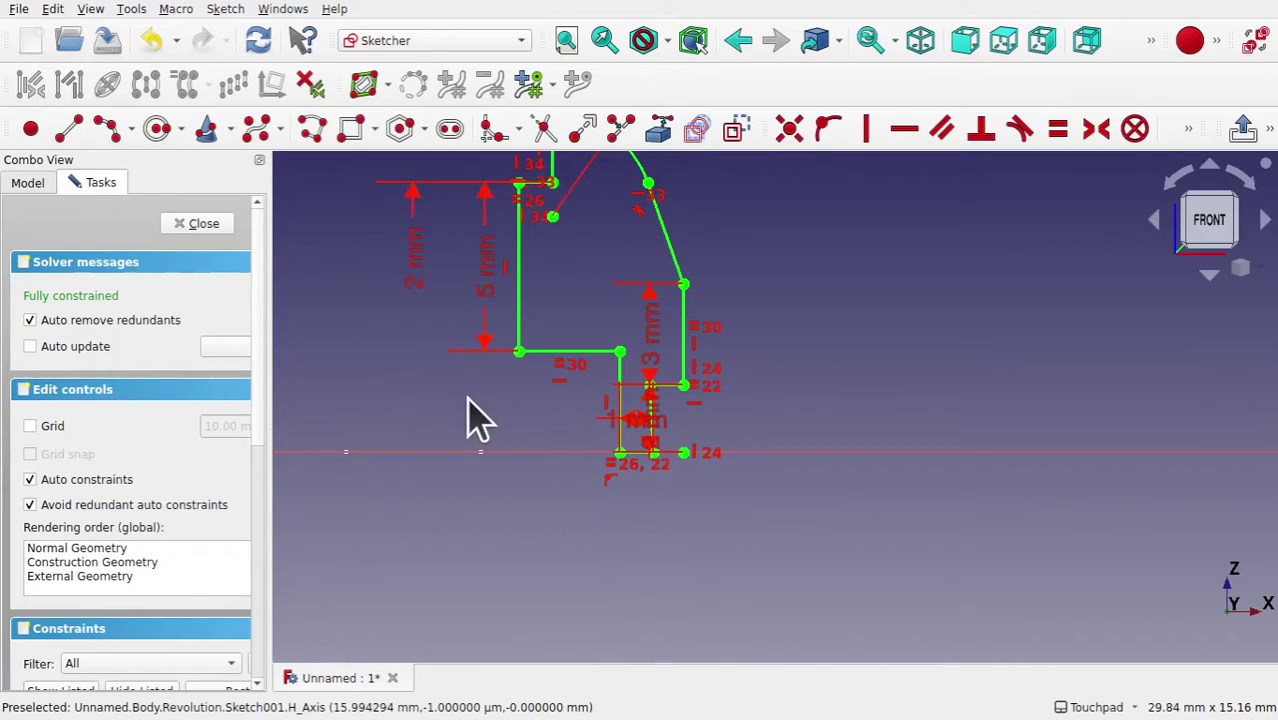
pyautogui.click(30, 128)
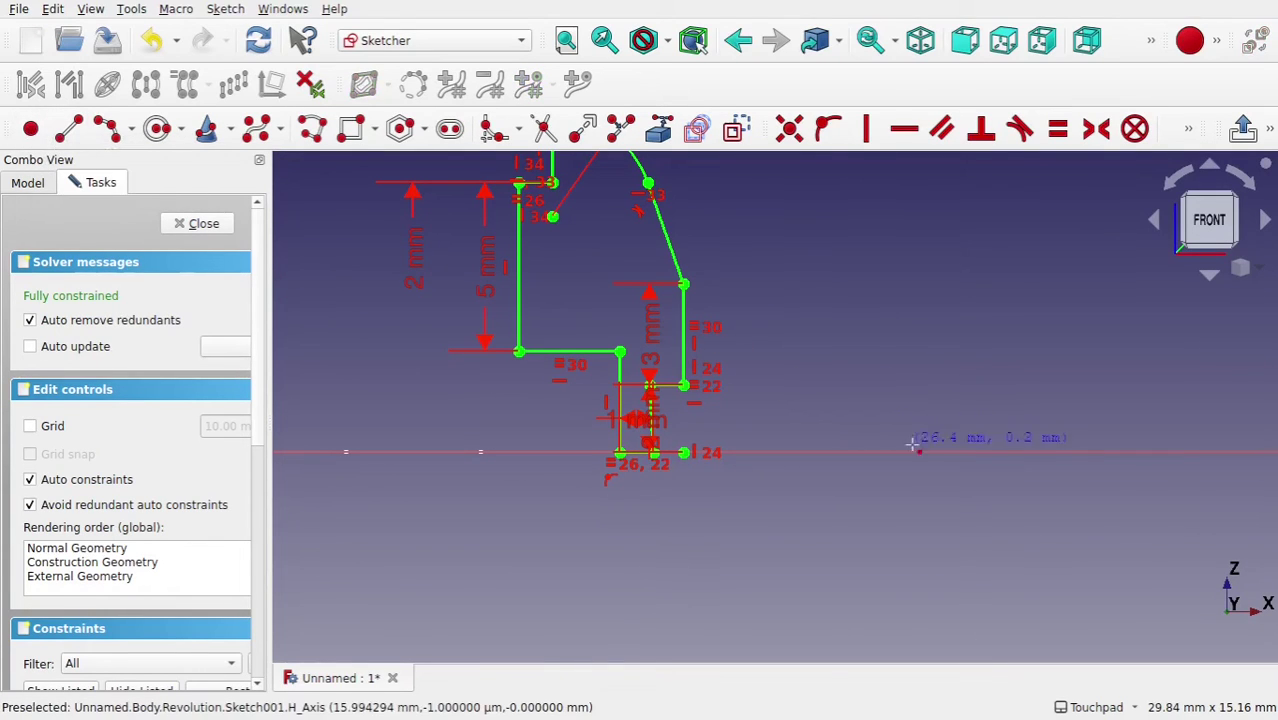
pyautogui.click(952, 452)
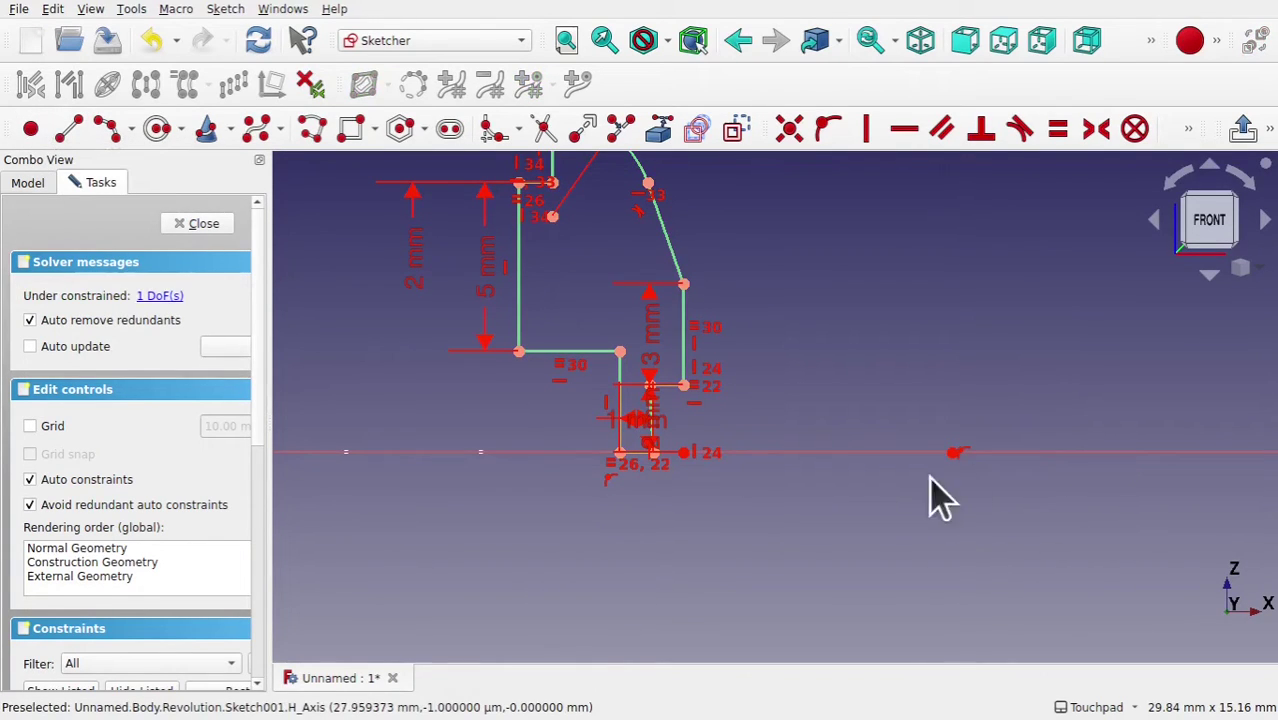
# - Constrain the new point on the horizontal axis 8.65 mm horizontally from the external reference point and place the dimension below the axis
pyautogui.click(684, 452)
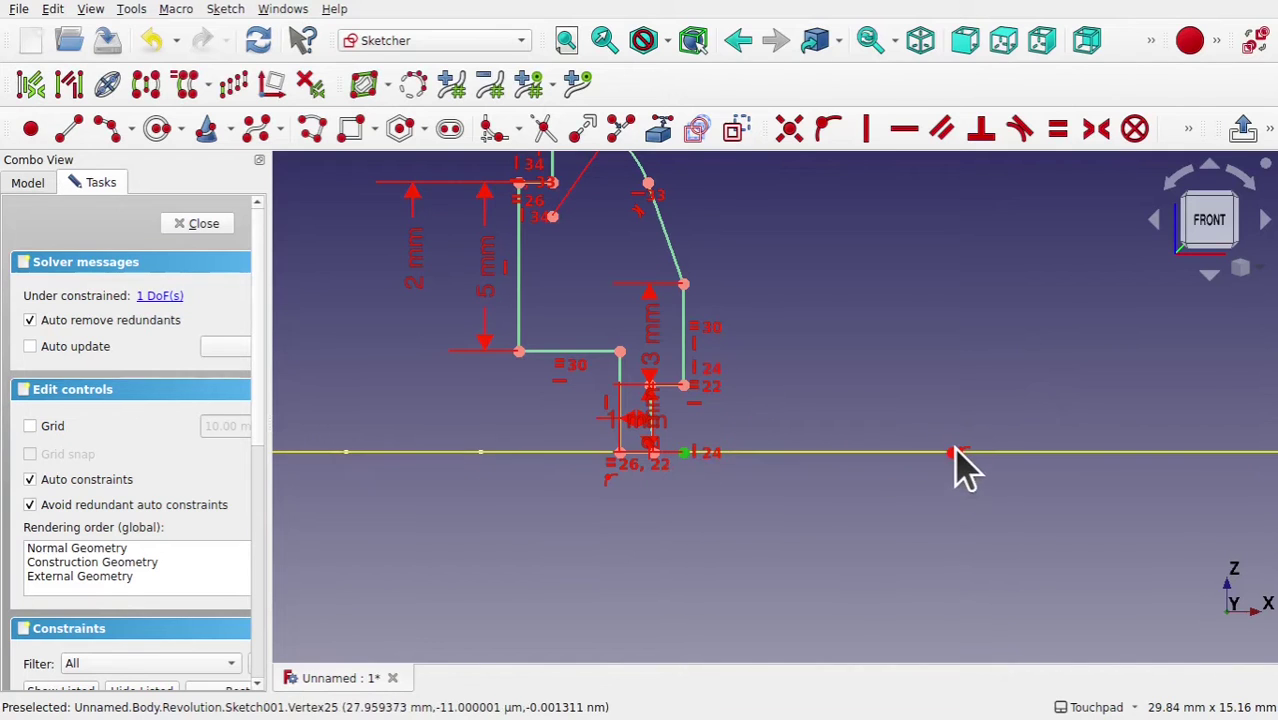
pyautogui.click(953, 452)
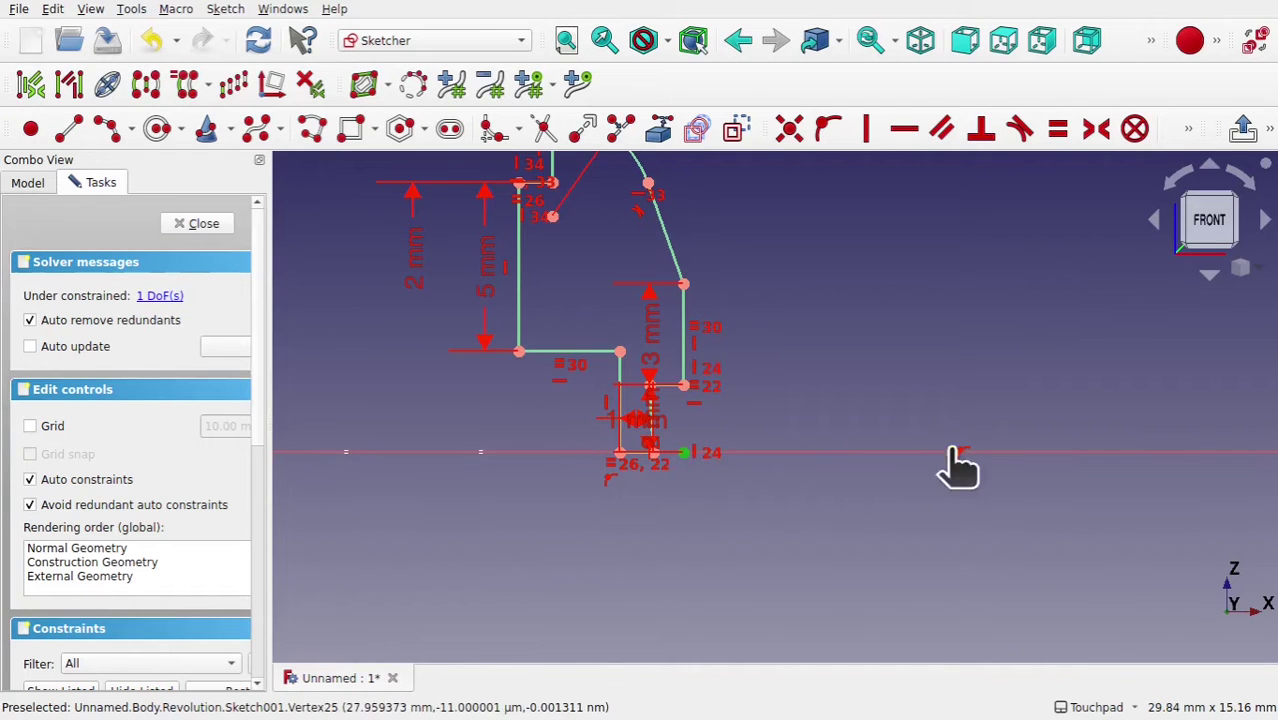
pyautogui.click(1188, 133)
pyautogui.click(827, 163)
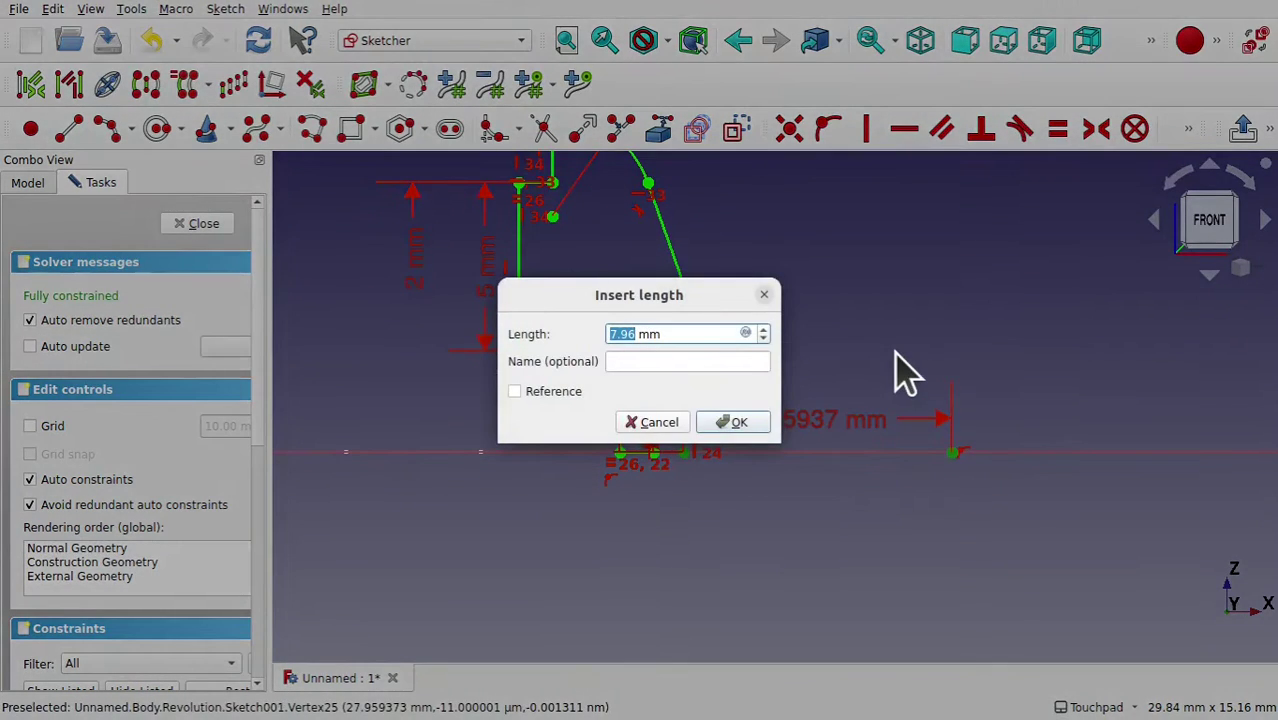
pyautogui.write('86')
pyautogui.press('Return')
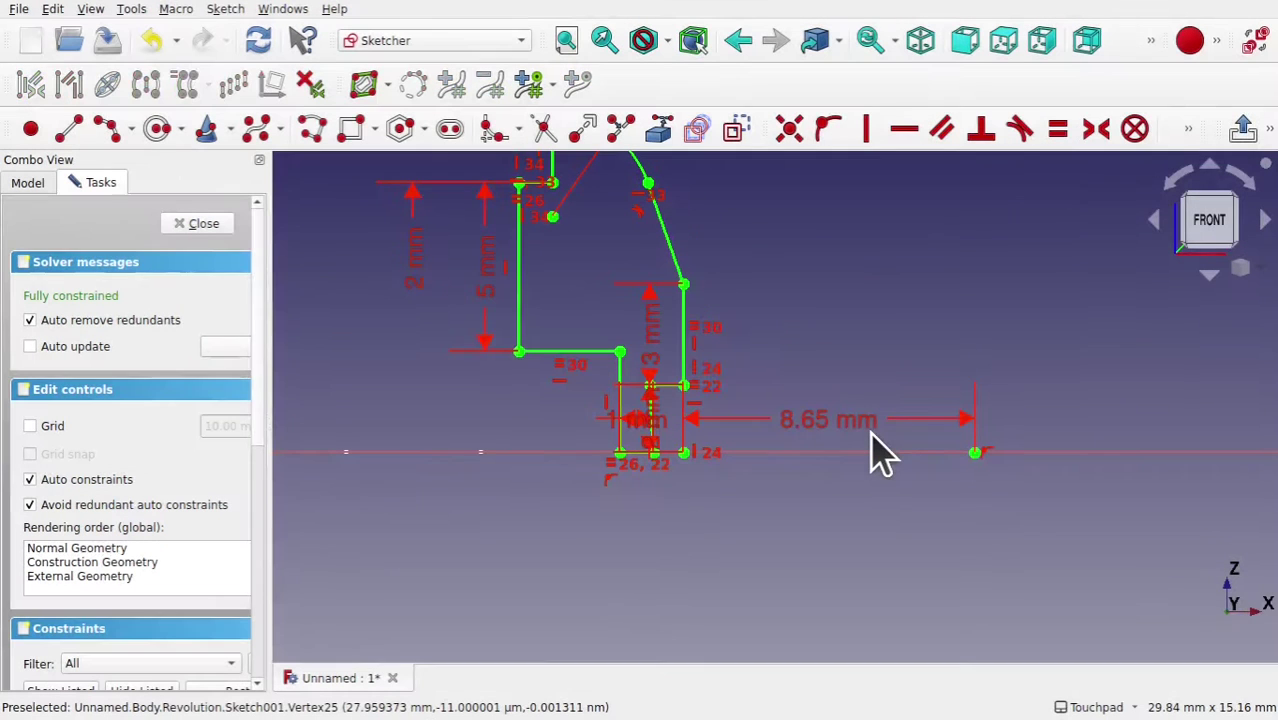
pyautogui.moveTo(855, 420); pyautogui.dragTo(866, 513)
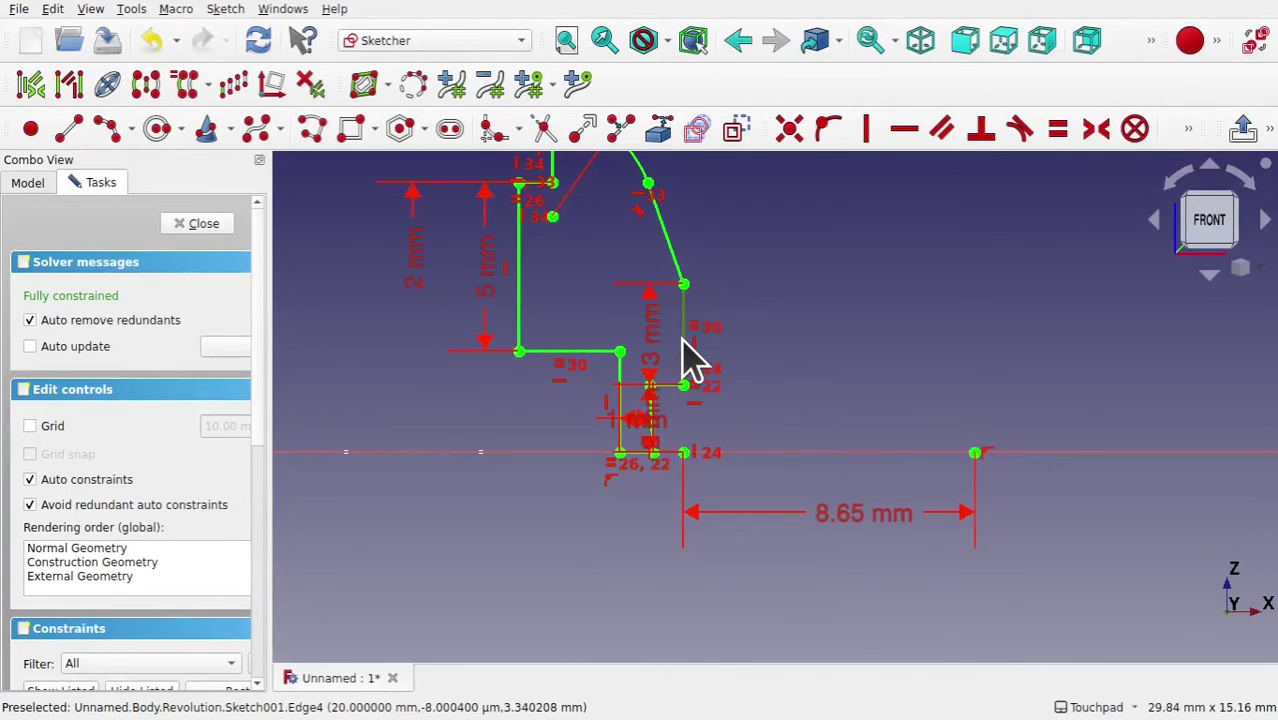
# - Delete the profile's outer vertical edge and outline a tapering lug from its two endpoints, with the lower line ending on the 8.65 mm axis point
pyautogui.click(683, 343)
pyautogui.press('Delete')
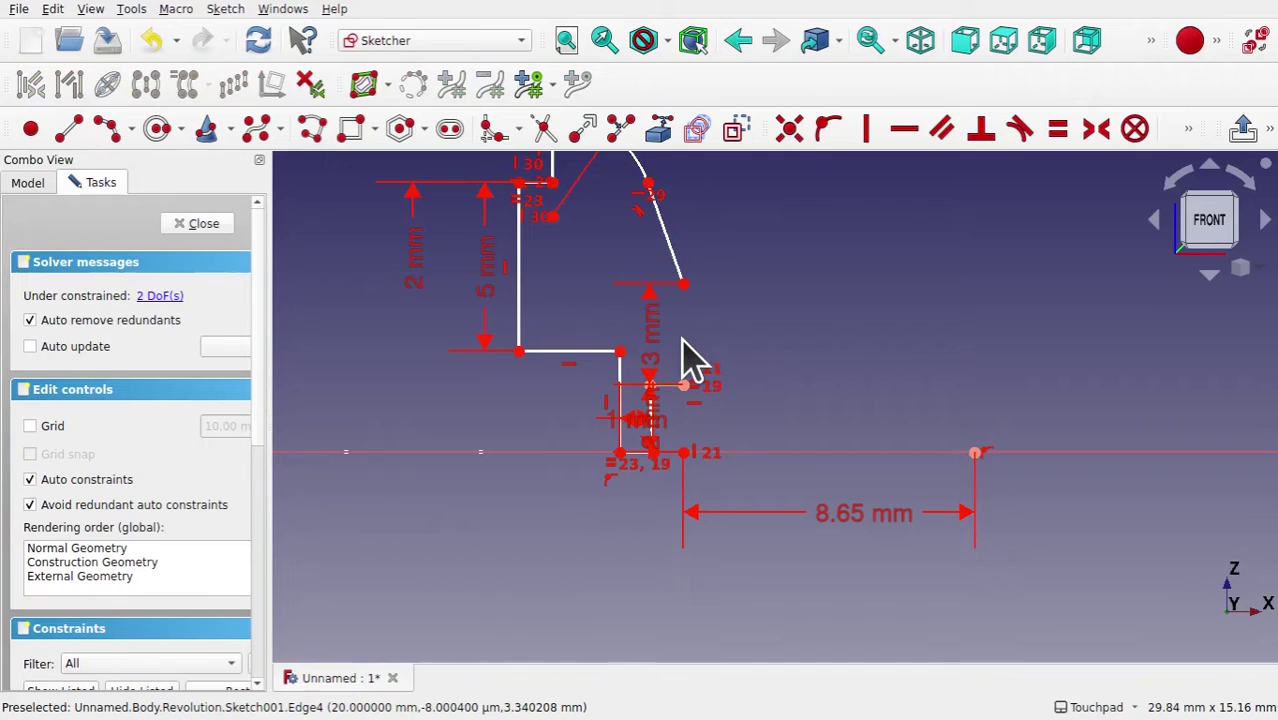
pyautogui.click(70, 132)
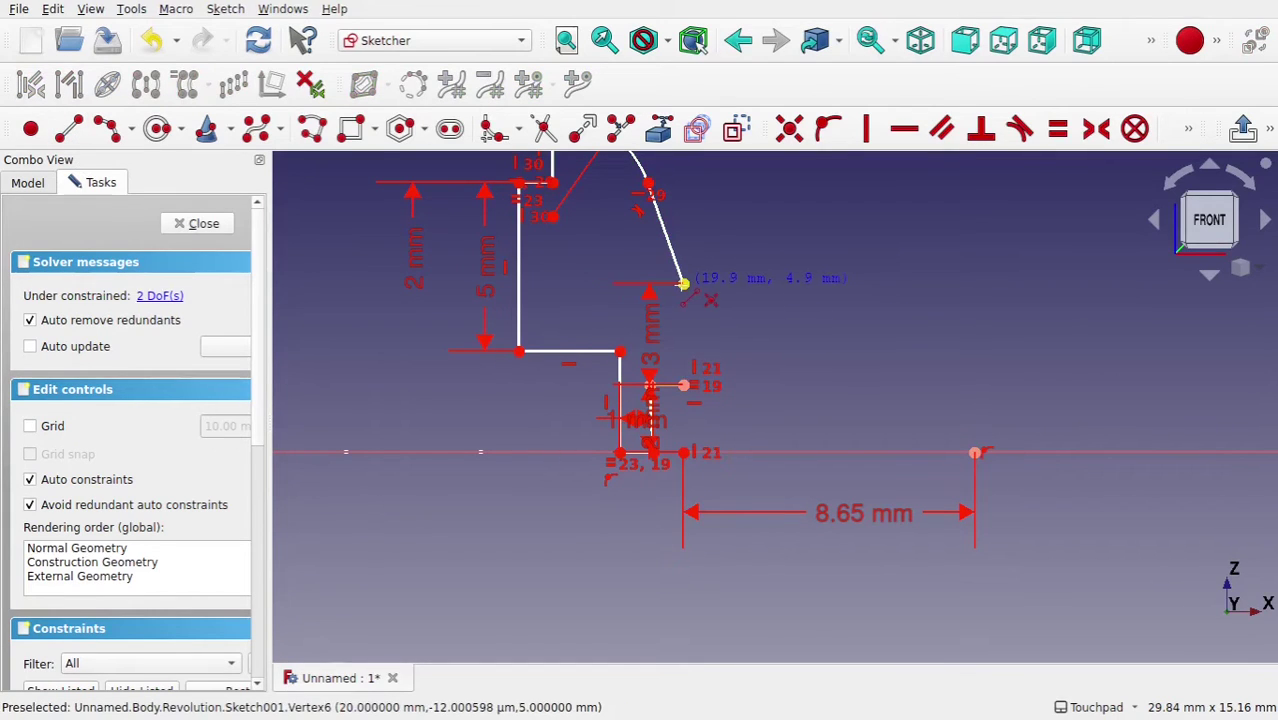
pyautogui.click(710, 297)
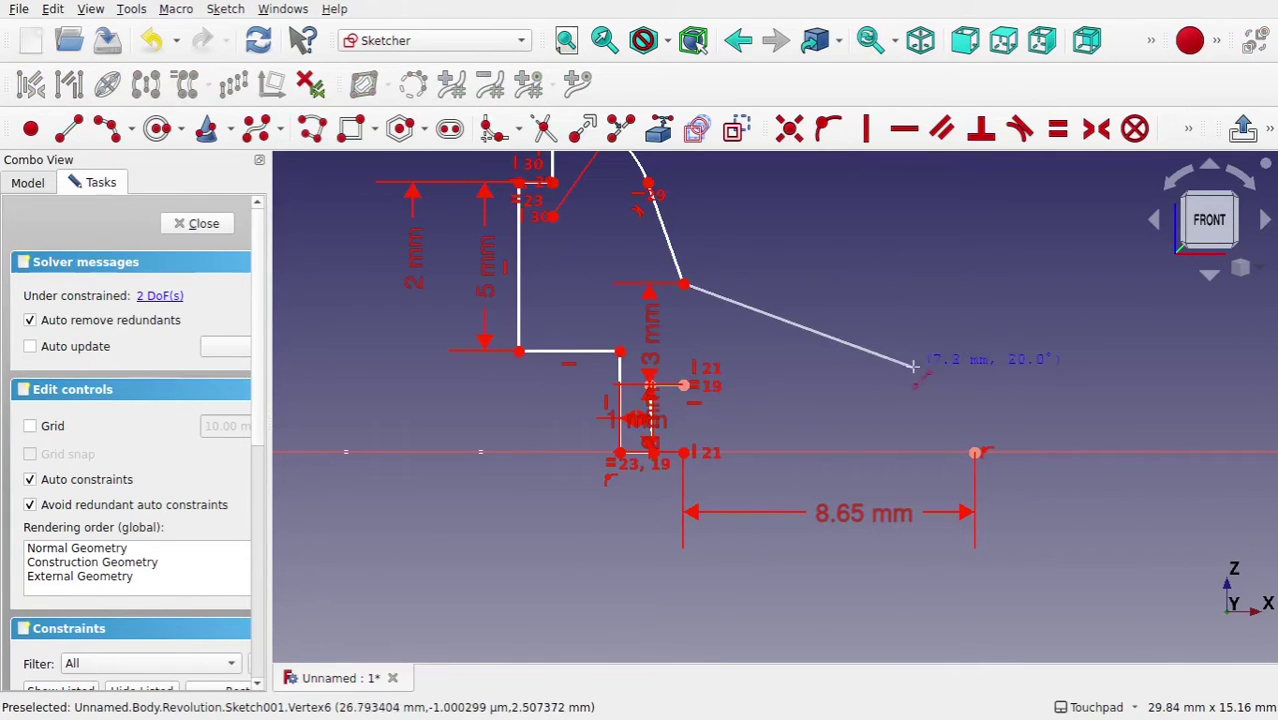
pyautogui.click(978, 395)
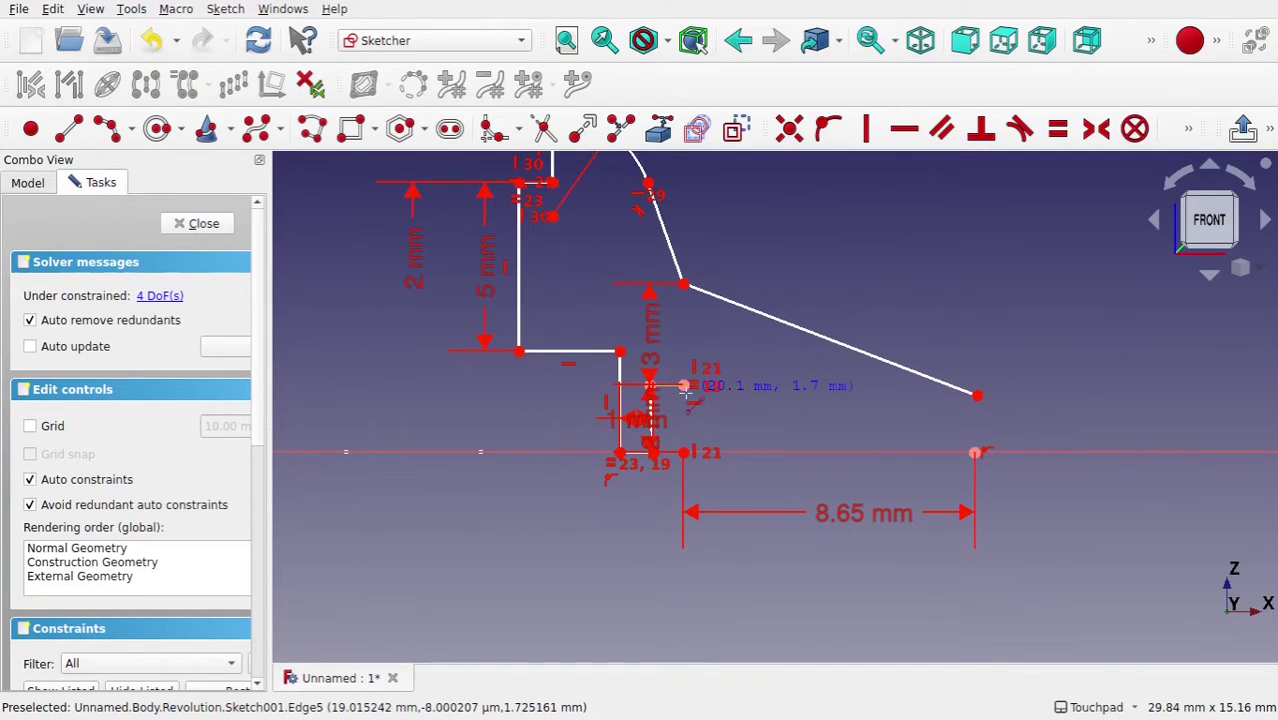
pyautogui.click(684, 386)
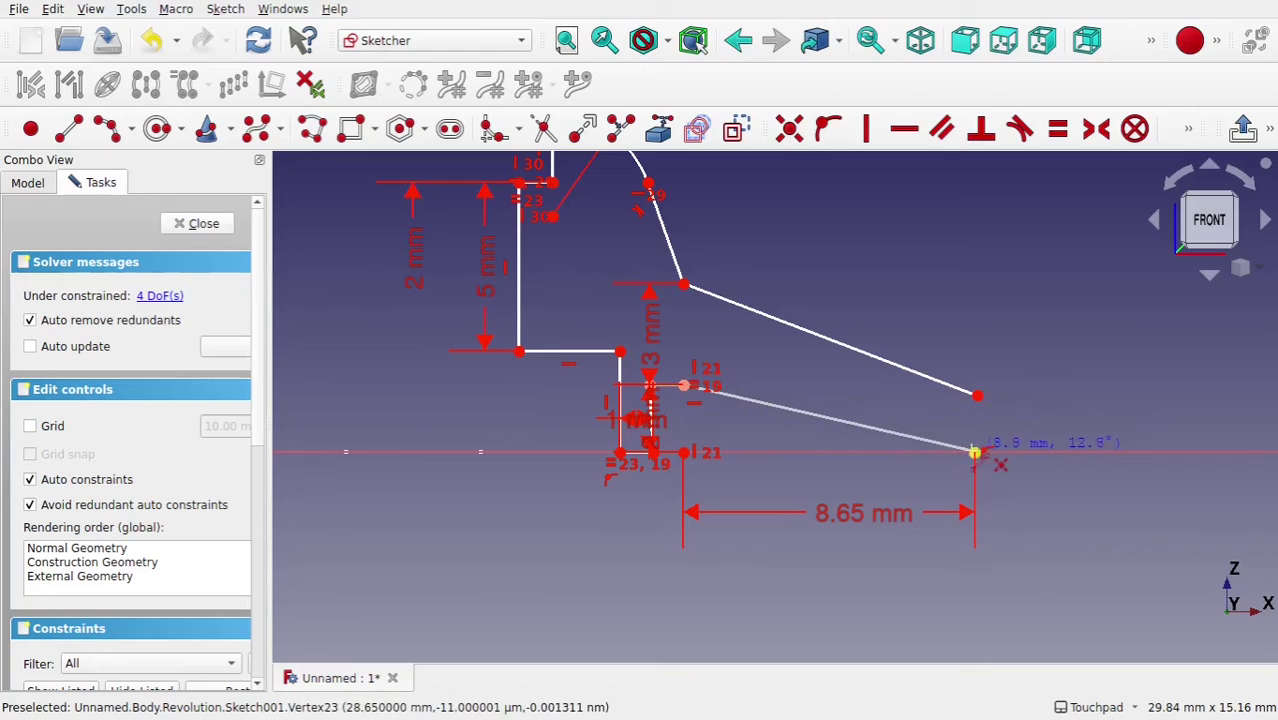
pyautogui.click(975, 453)
pyautogui.click(977, 396)
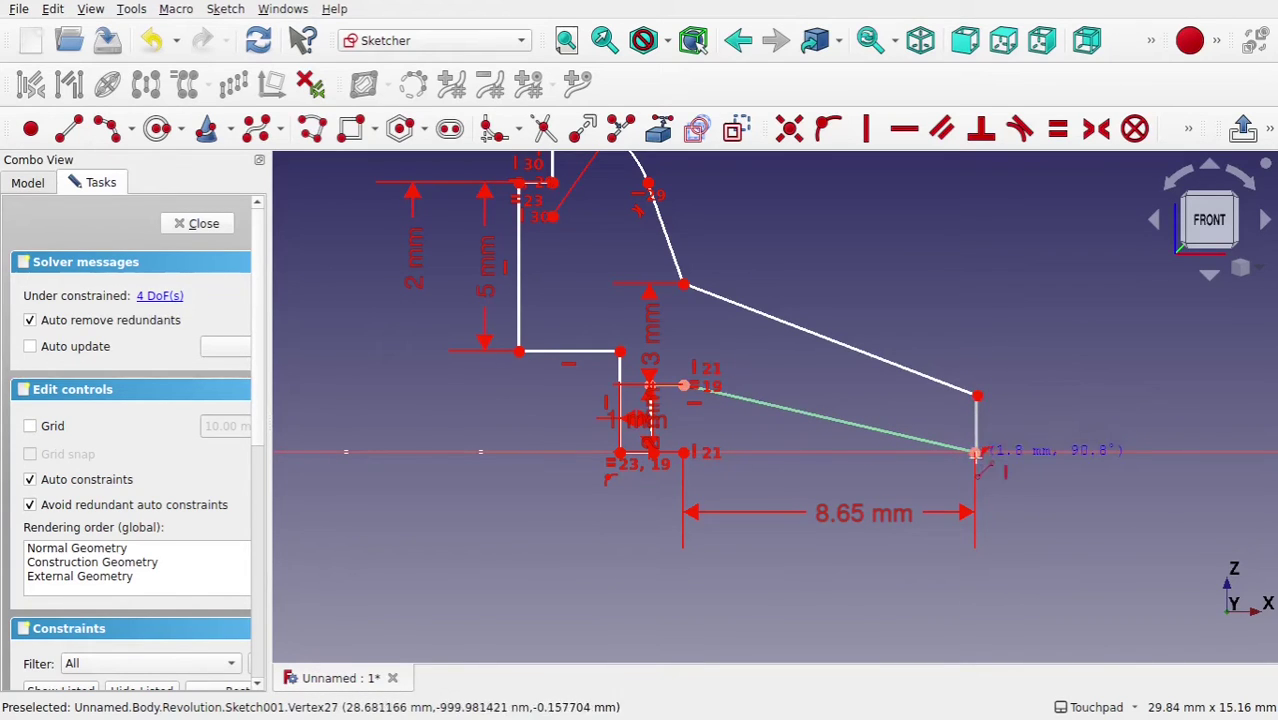
pyautogui.click(975, 454)
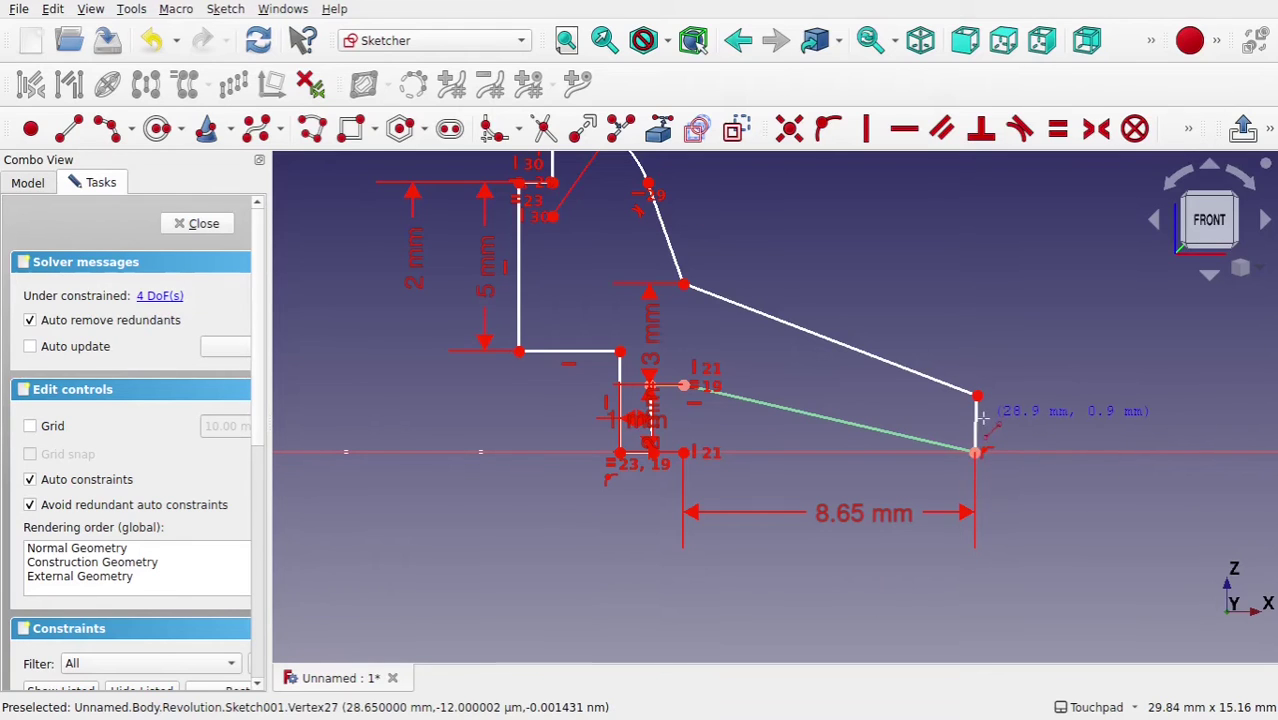
pyautogui.rightClick(983, 418)
# - Constrain the lug's short end line as vertical and align the inner ends of its upper and lower lines vertically
pyautogui.click(978, 415)
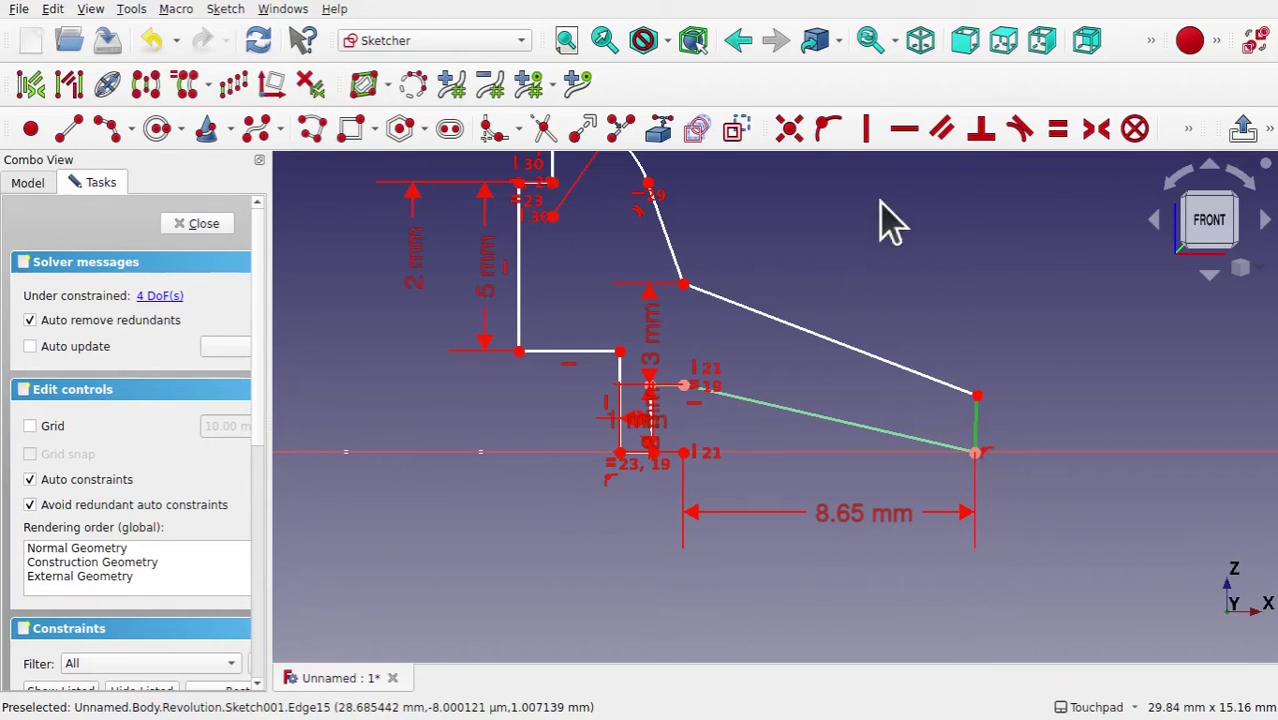
pyautogui.click(865, 136)
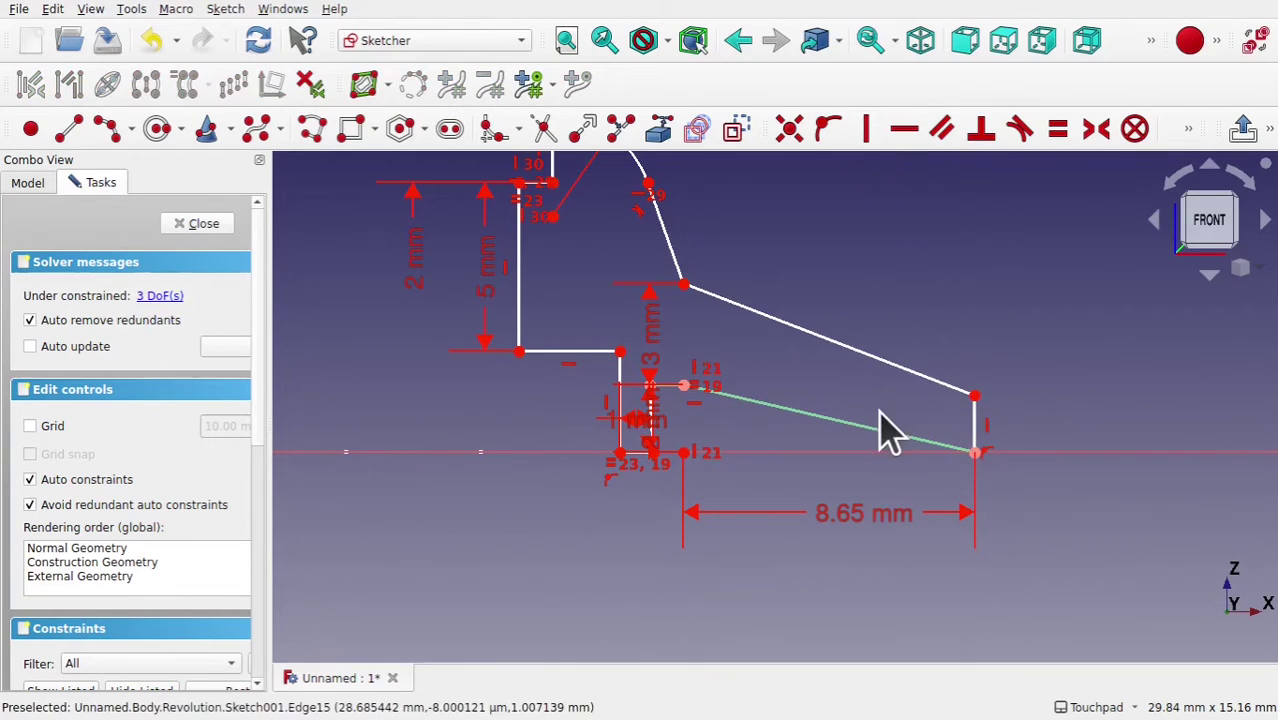
pyautogui.moveTo(880, 410); pyautogui.dragTo(881, 454, button='middle')
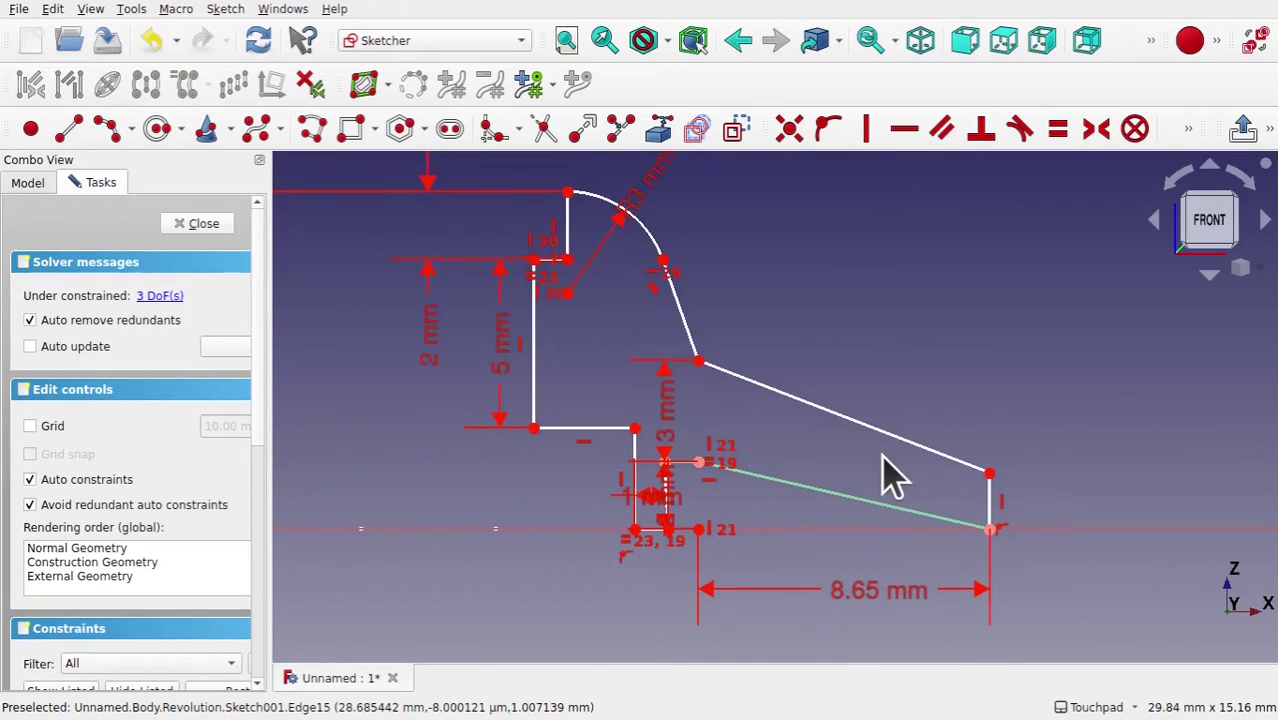
pyautogui.moveTo(698, 362)
pyautogui.mouseDown()
pyautogui.moveTo(642, 357)
pyautogui.moveTo(697, 361)
pyautogui.mouseUp()
pyautogui.click(698, 362)
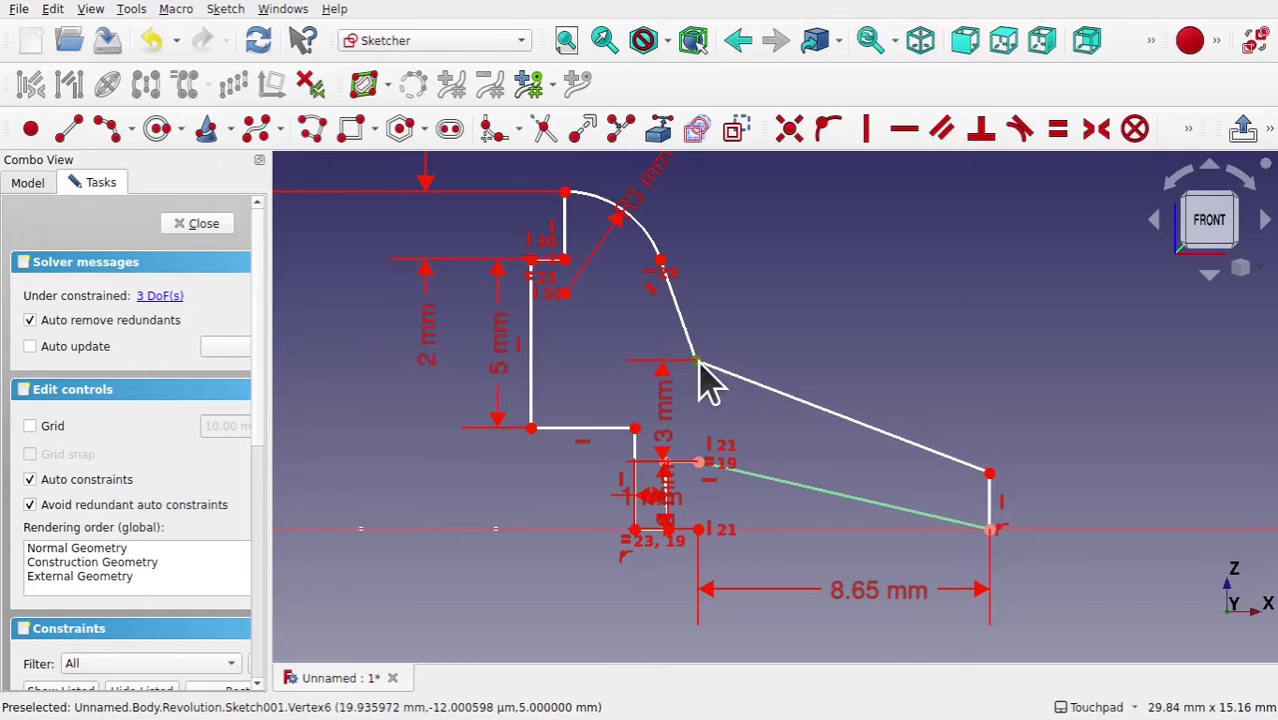
pyautogui.click(699, 464)
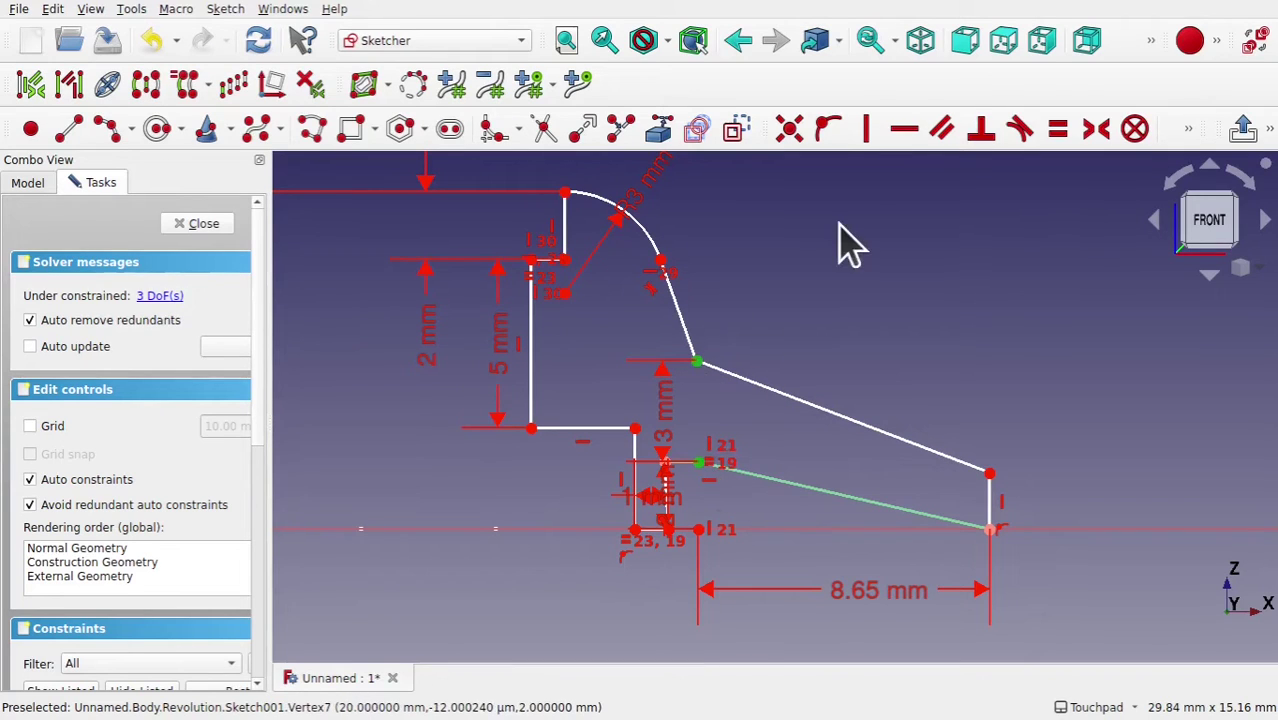
pyautogui.click(864, 130)
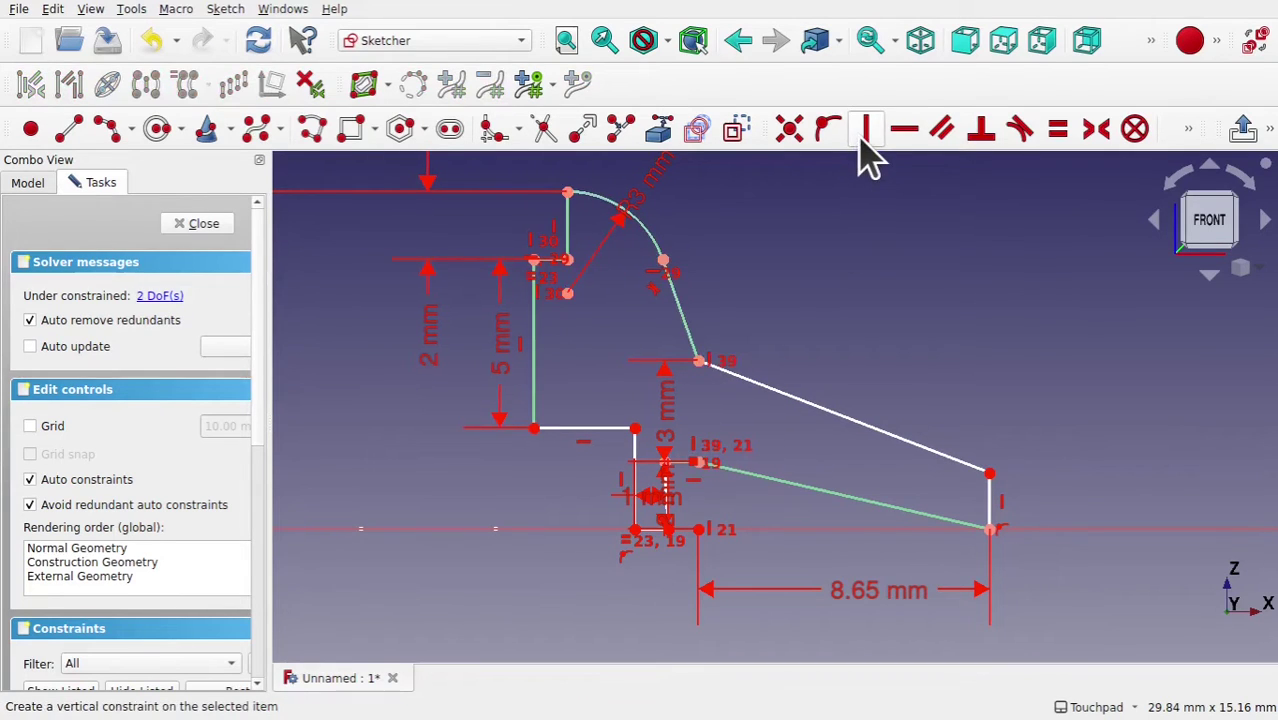
# - Set the lug tip's vertical height to 1.5 mm and move the 1 mm and 2 mm dimensions clear of the profile
pyautogui.click(989, 503)
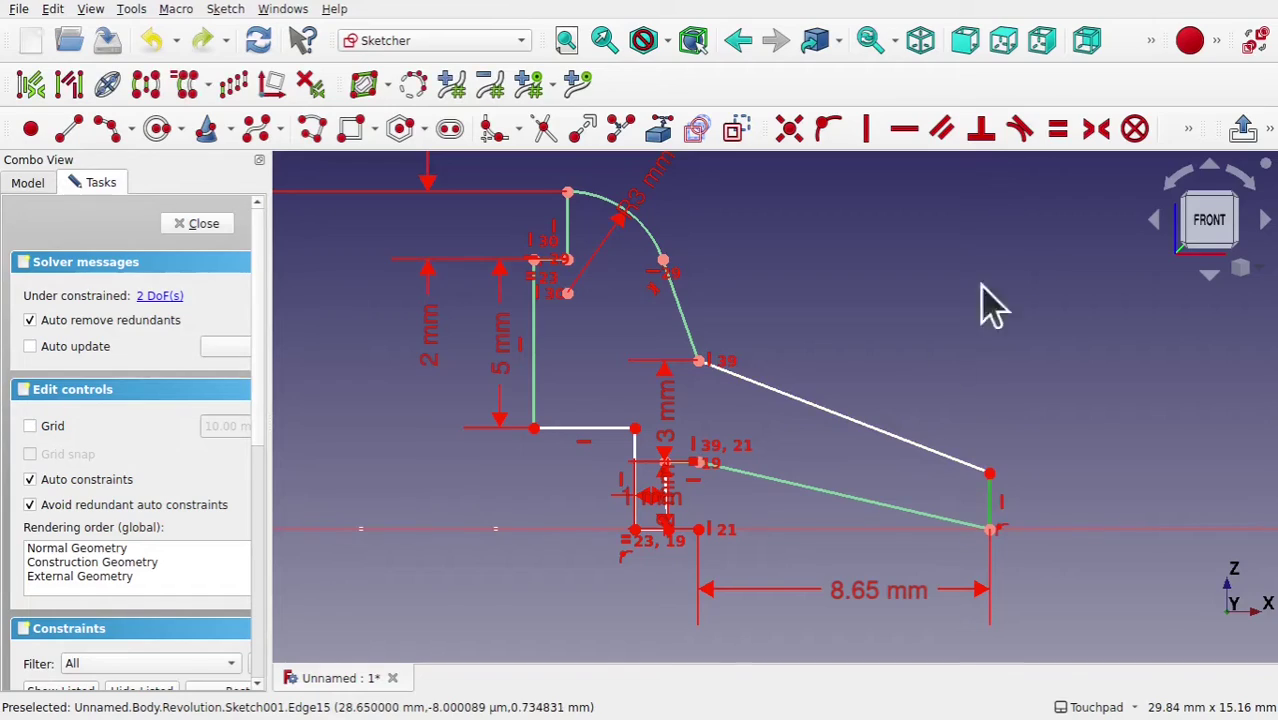
pyautogui.click(1188, 130)
pyautogui.click(866, 168)
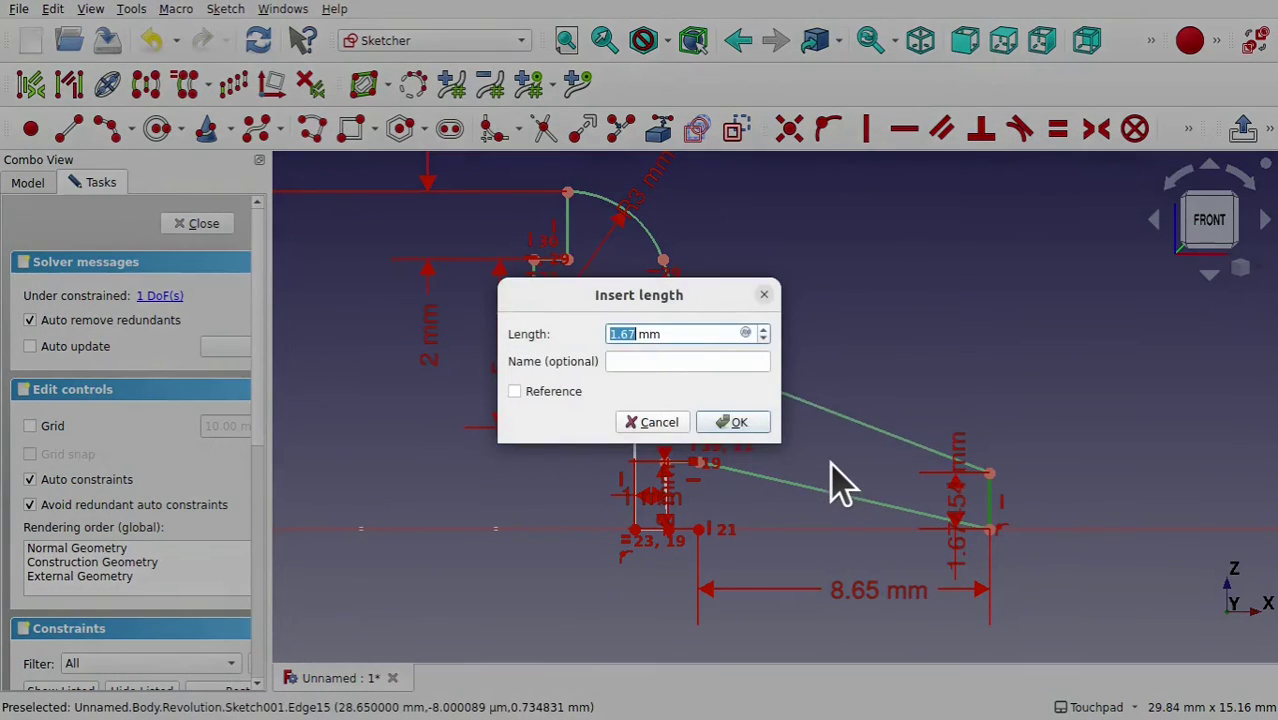
pyautogui.write('1.5')
pyautogui.press('Return')
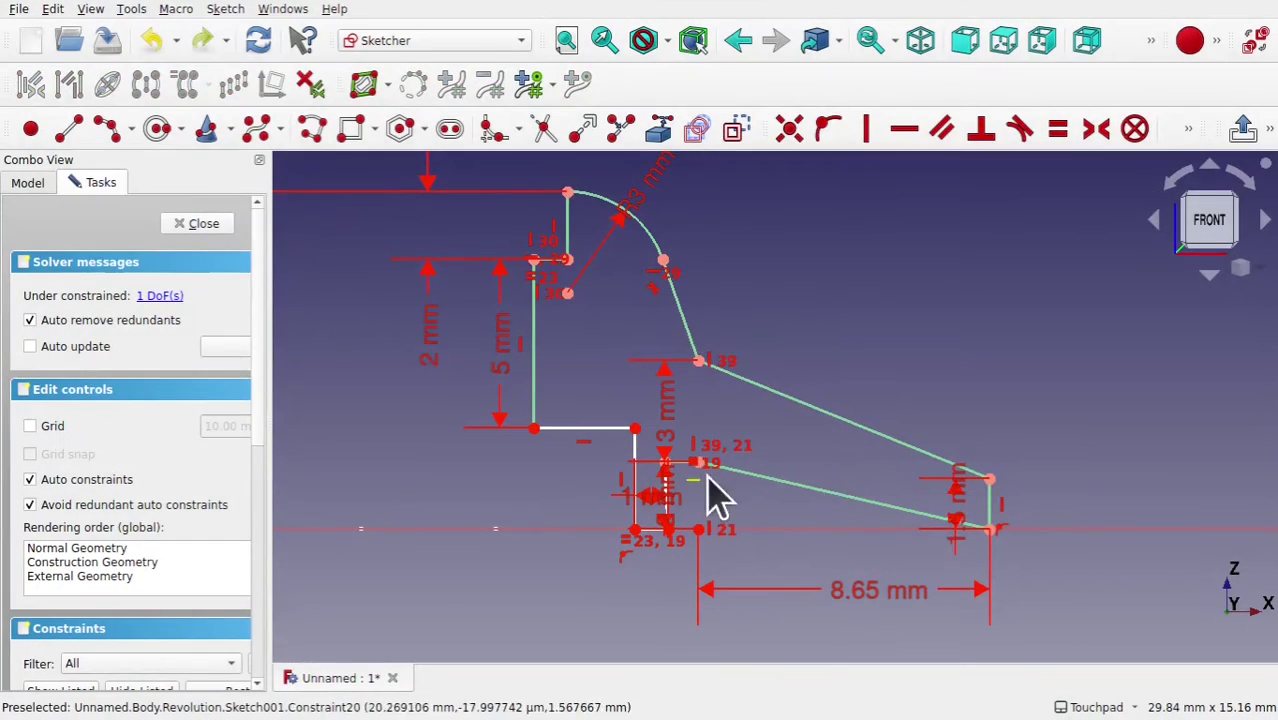
pyautogui.moveTo(523, 553); pyautogui.dragTo(530, 583)
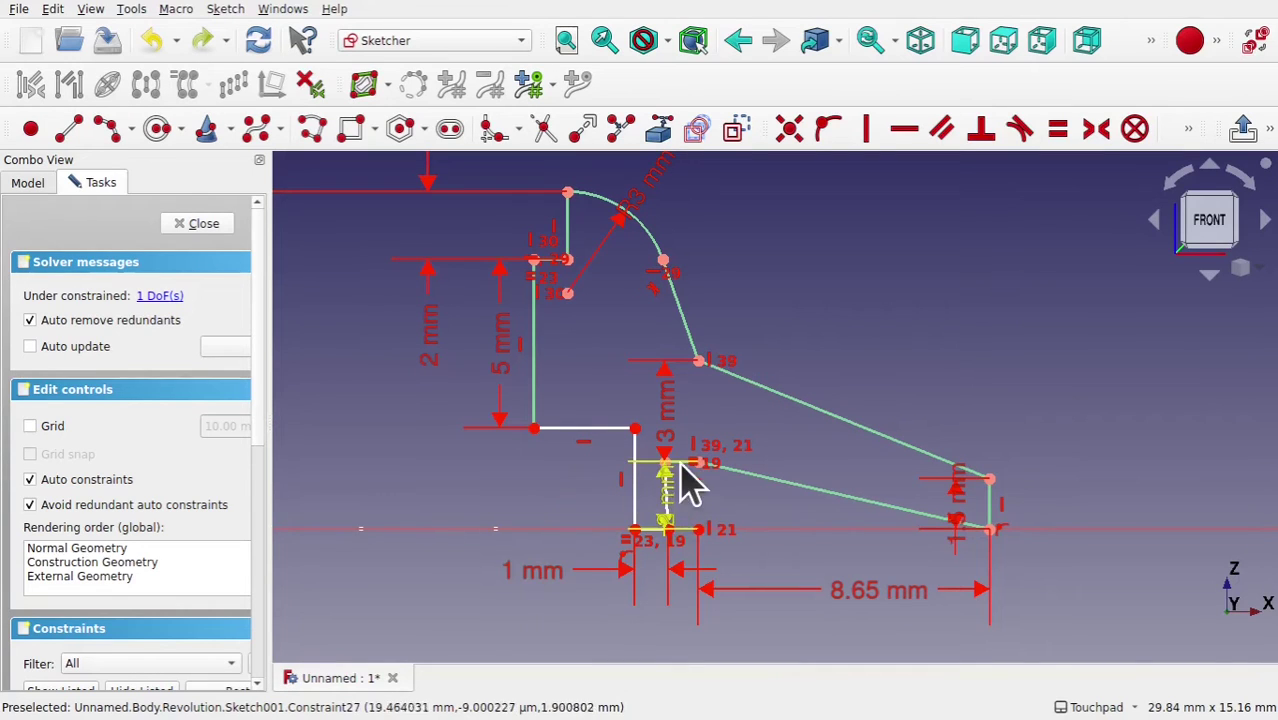
pyautogui.moveTo(770, 530); pyautogui.dragTo(737, 514)
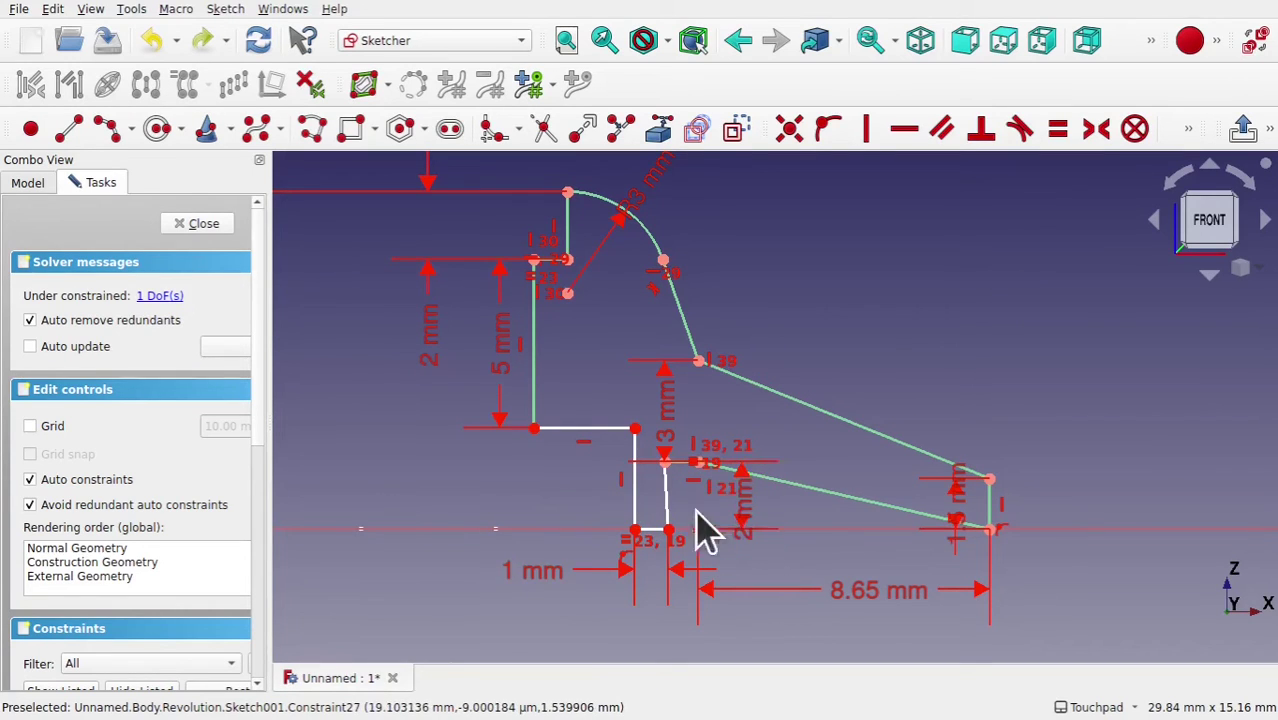
# - Constrain the lower rim's outer bottom corner 1.5 mm horizontally from the external reference point and close the sketch
pyautogui.moveTo(636, 532); pyautogui.dragTo(612, 531)
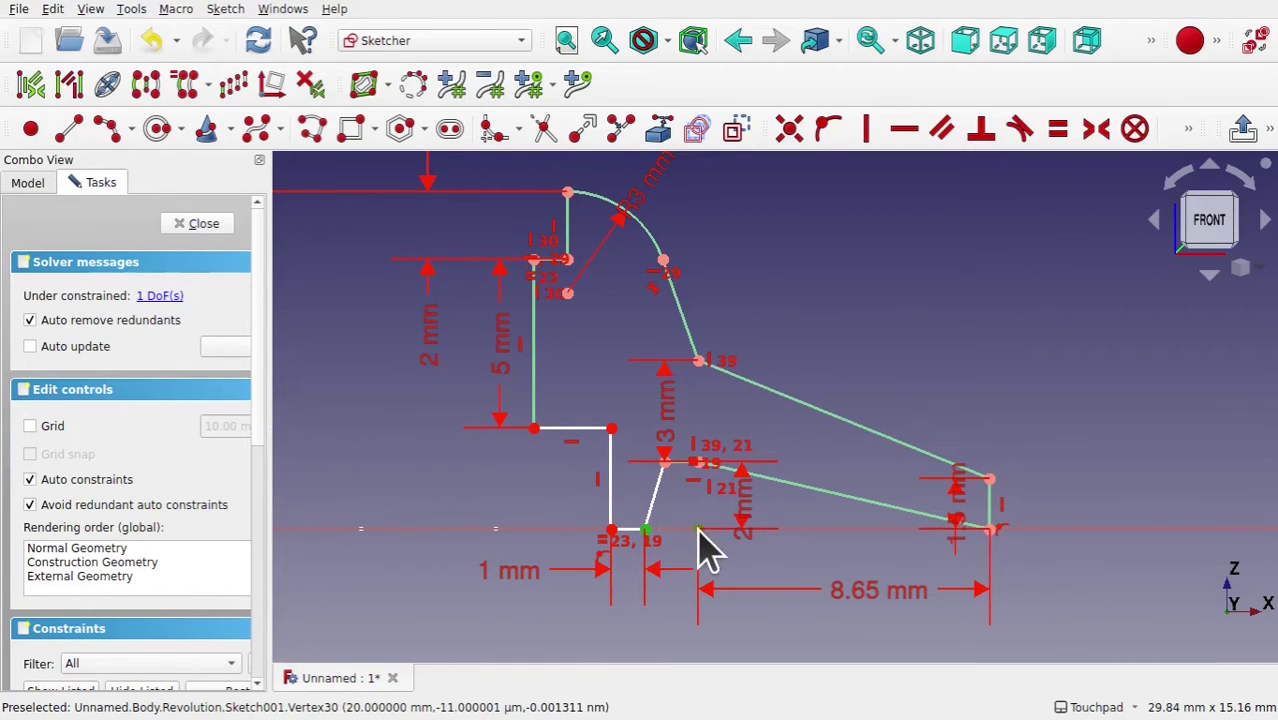
pyautogui.click(1189, 128)
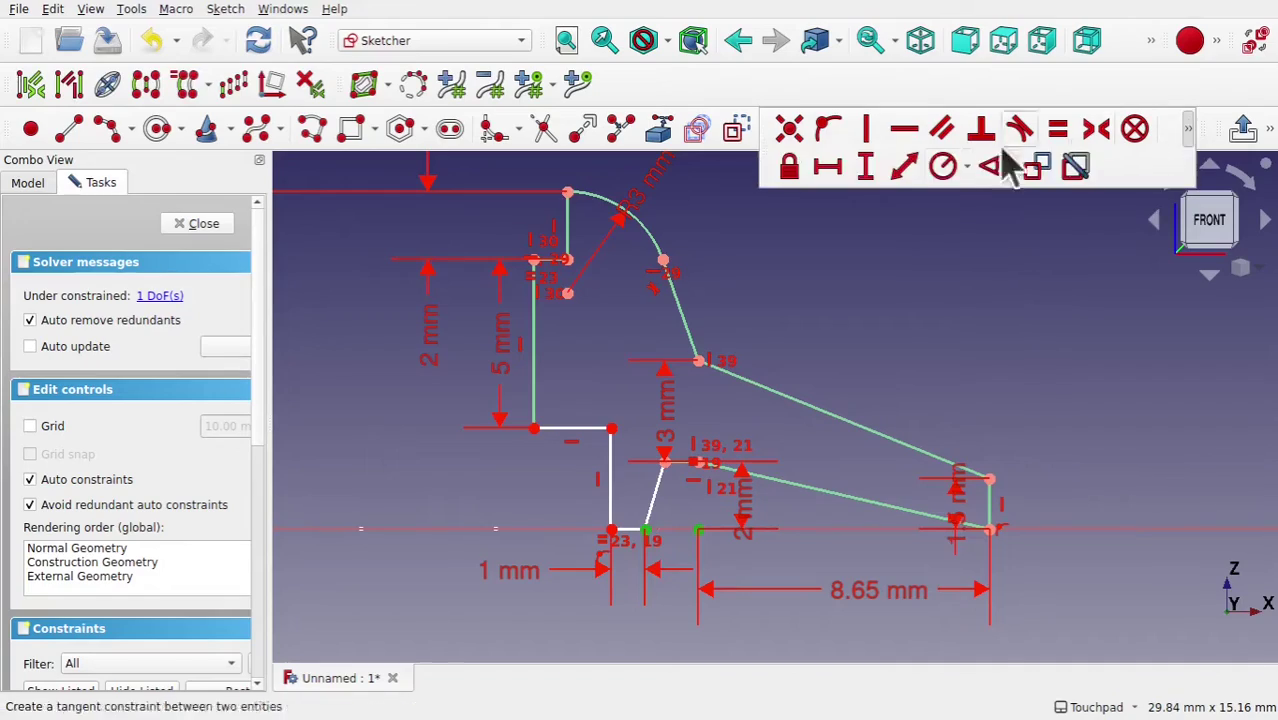
pyautogui.click(833, 166)
pyautogui.write('1.5')
pyautogui.press('Return')
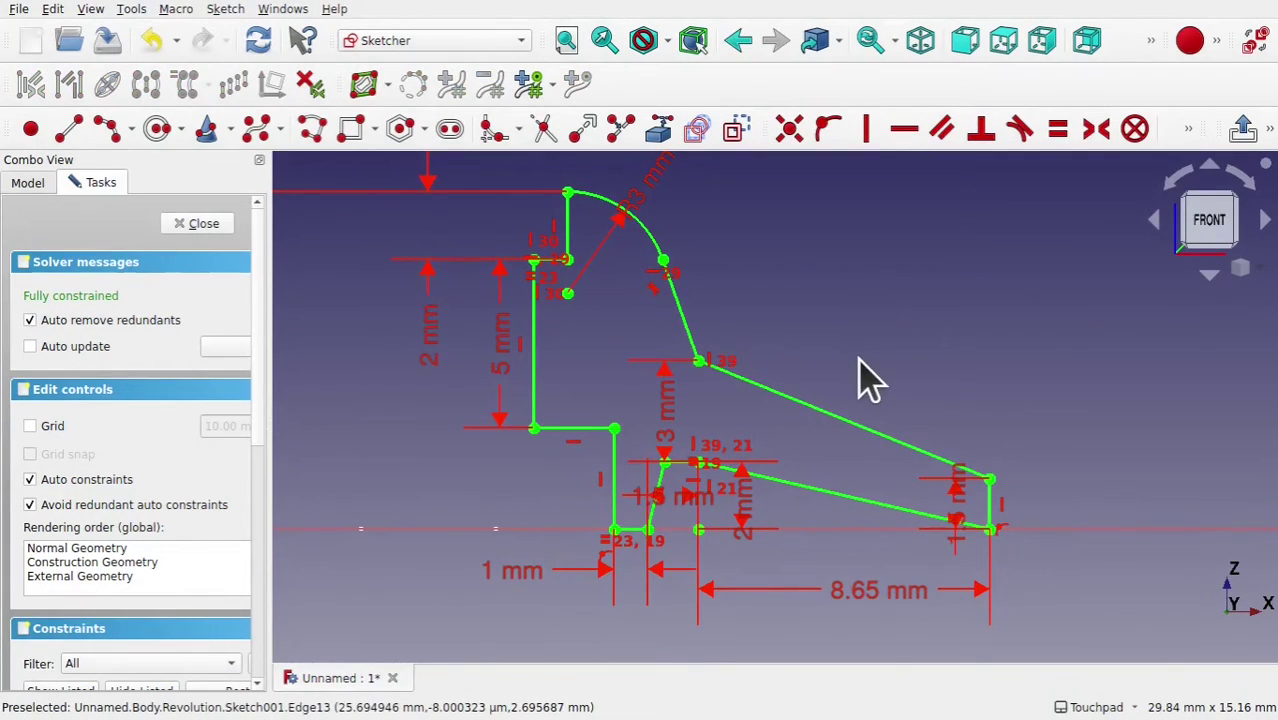
pyautogui.click(201, 223)
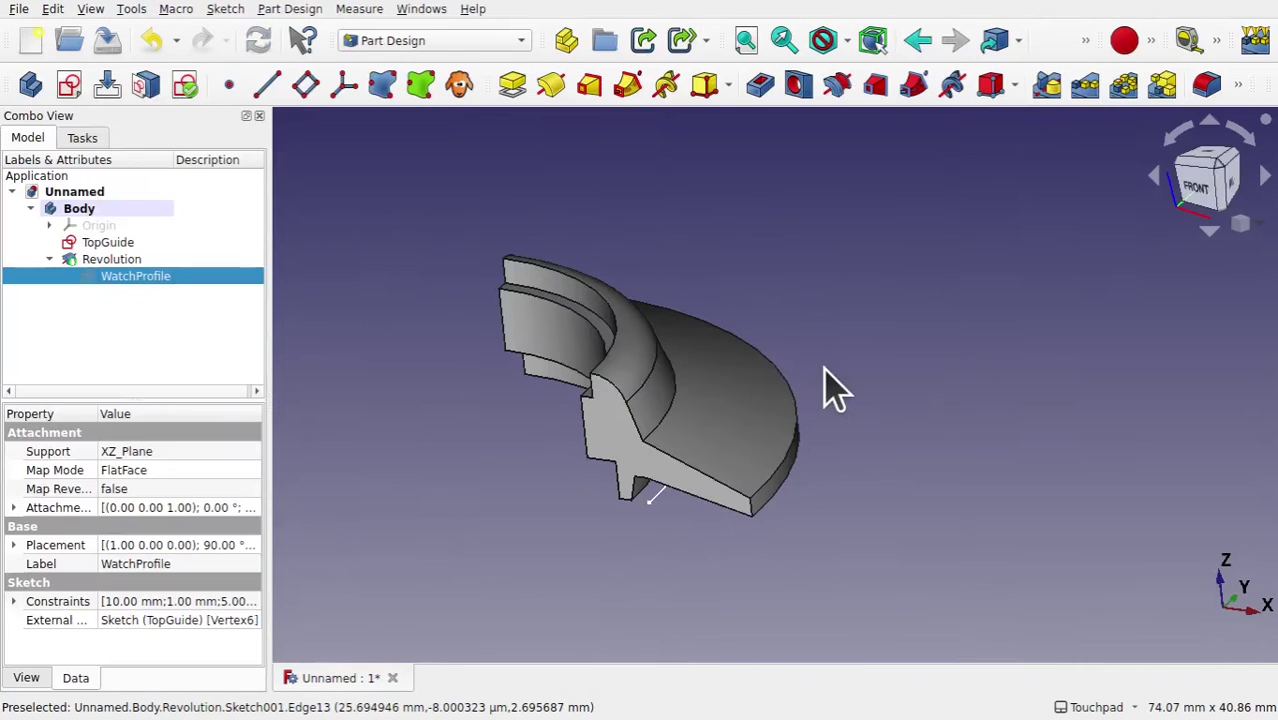
pyautogui.keyDown('alt'); pyautogui.moveTo(685, 462); pyautogui.dragTo(599, 466); pyautogui.keyUp('alt')
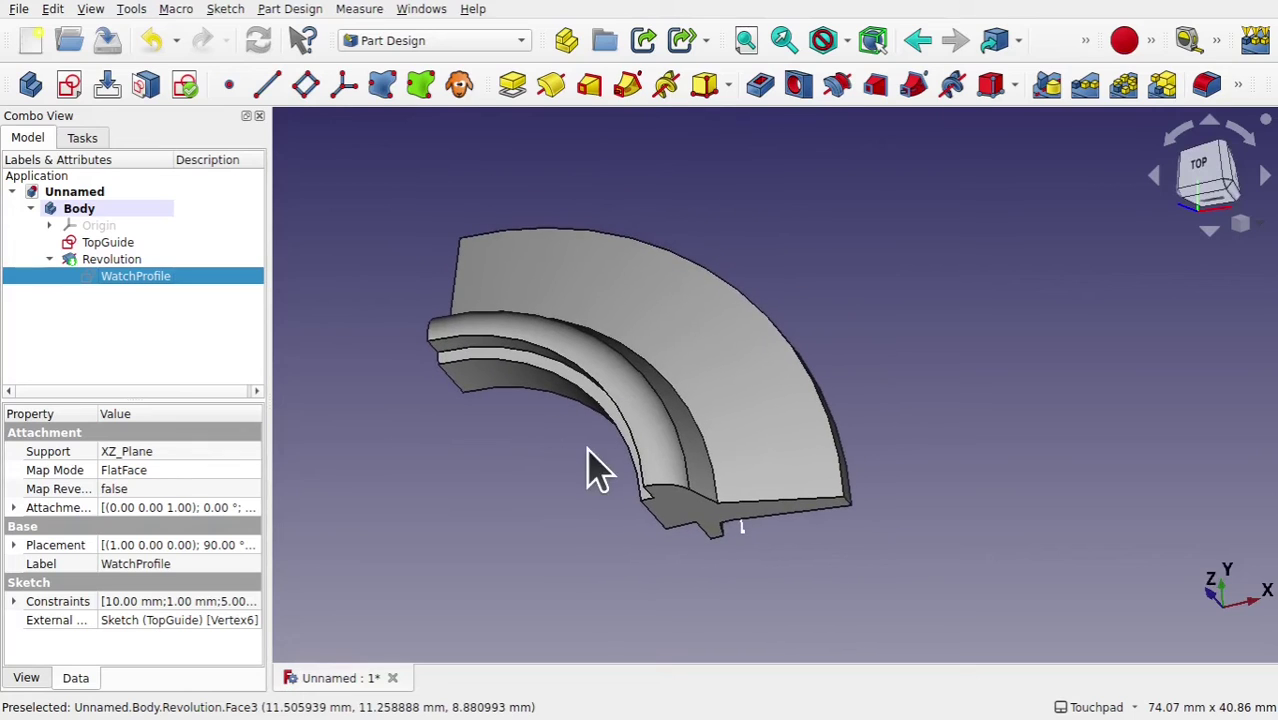
# - Duplicate the TopGuide sketch, leaving its XY_Plane dependency out of the copy
pyautogui.click(112, 244)
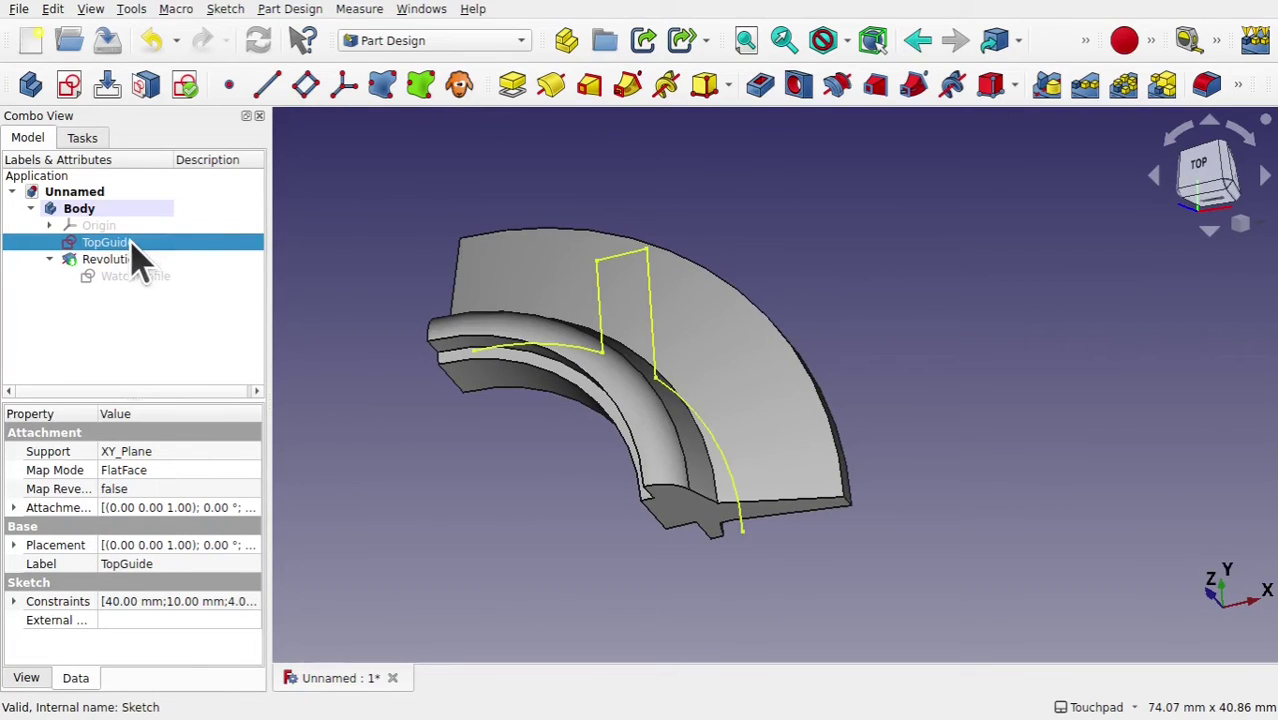
pyautogui.click(54, 12)
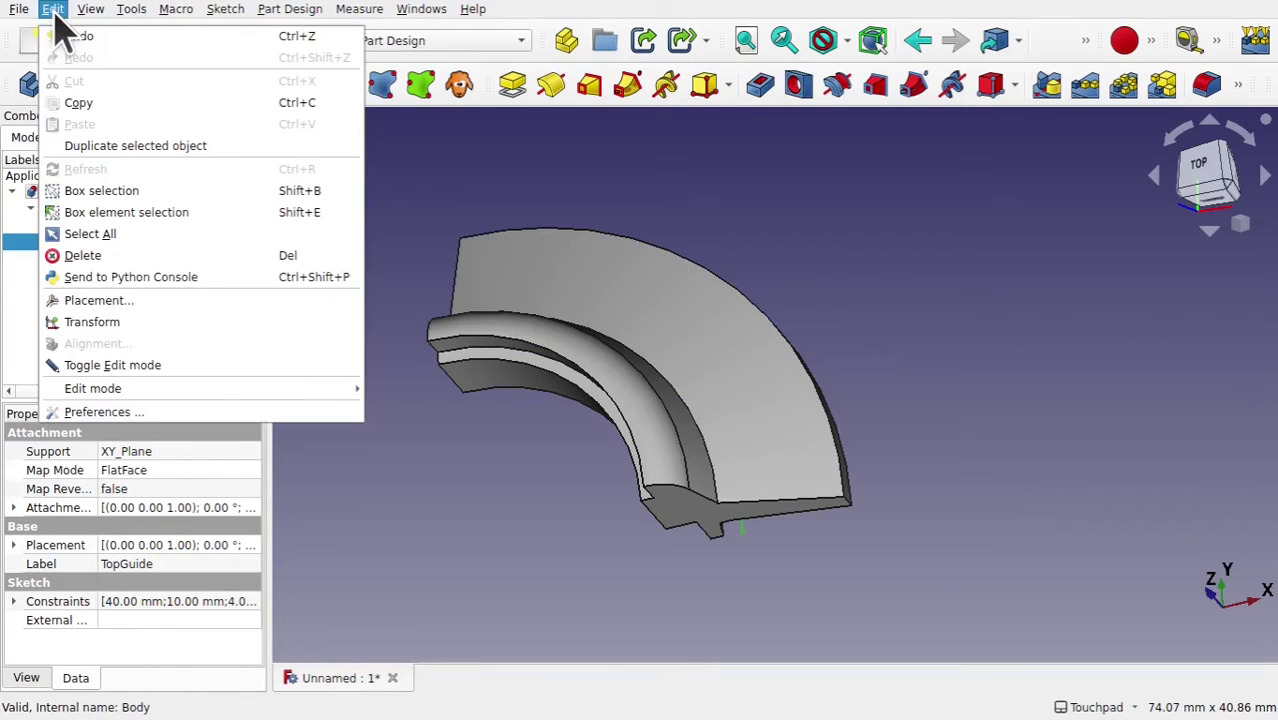
pyautogui.click(135, 146)
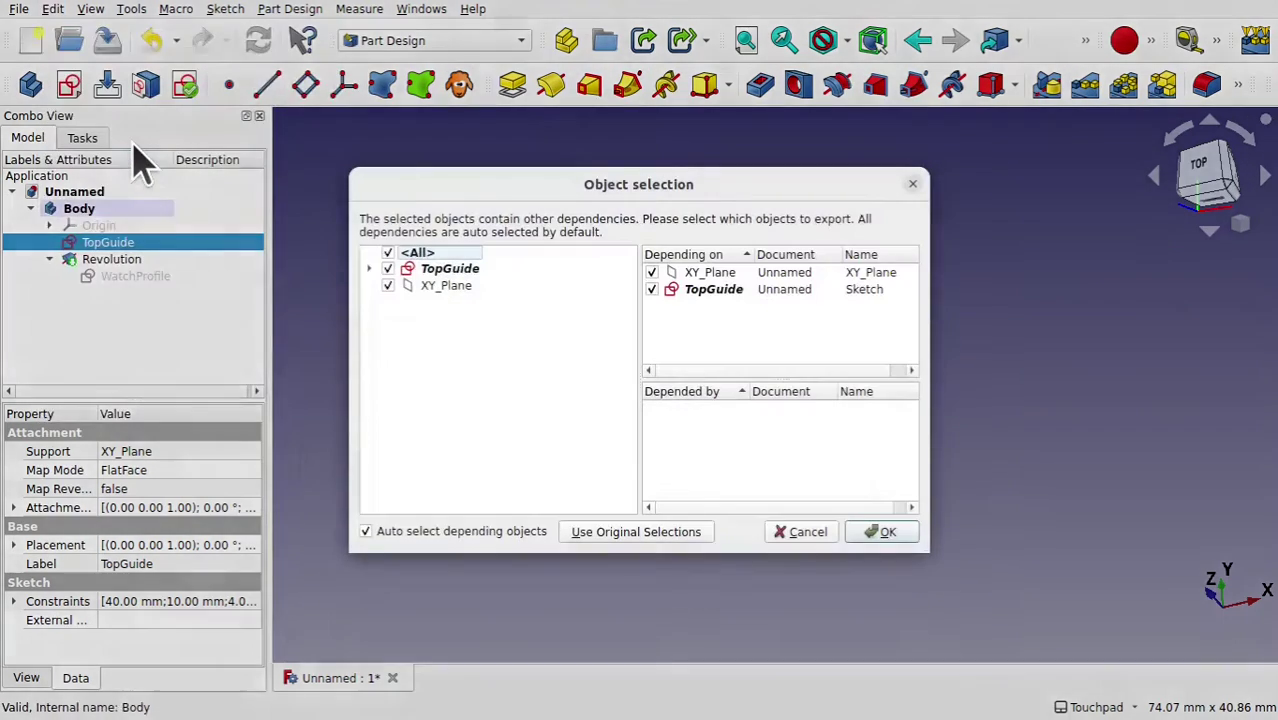
pyautogui.click(382, 287)
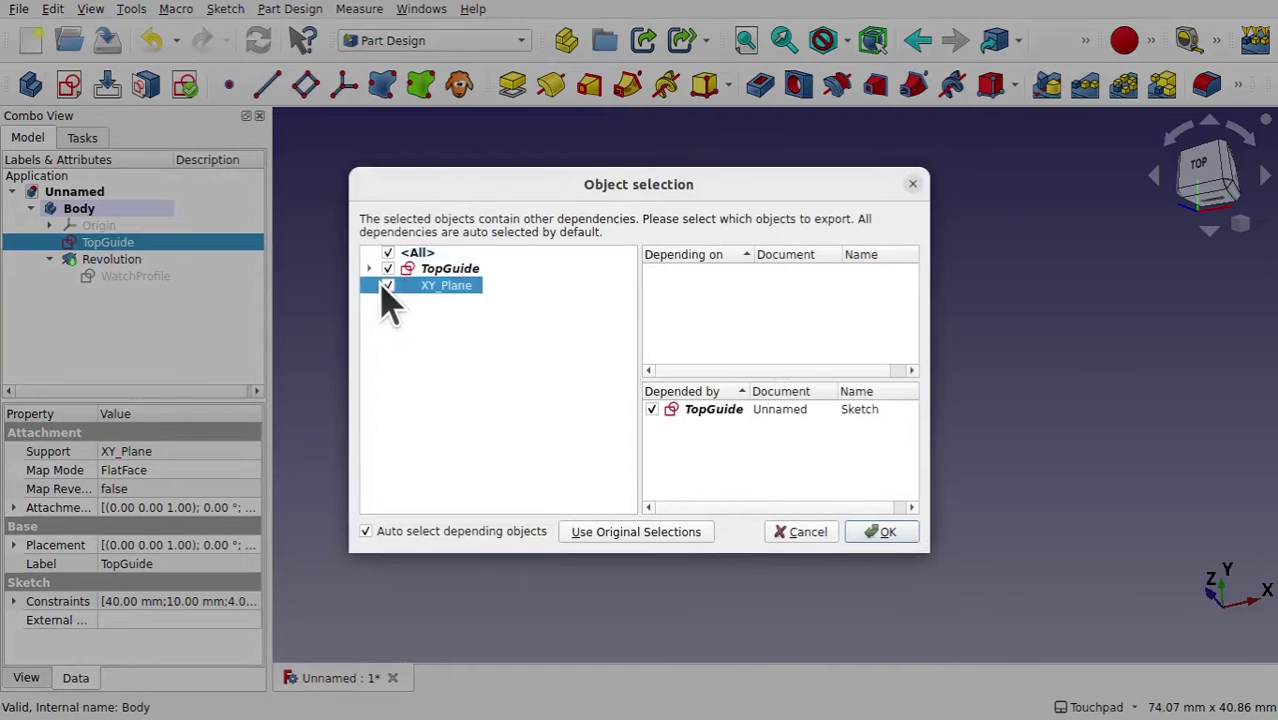
pyautogui.click(388, 286)
pyautogui.click(880, 531)
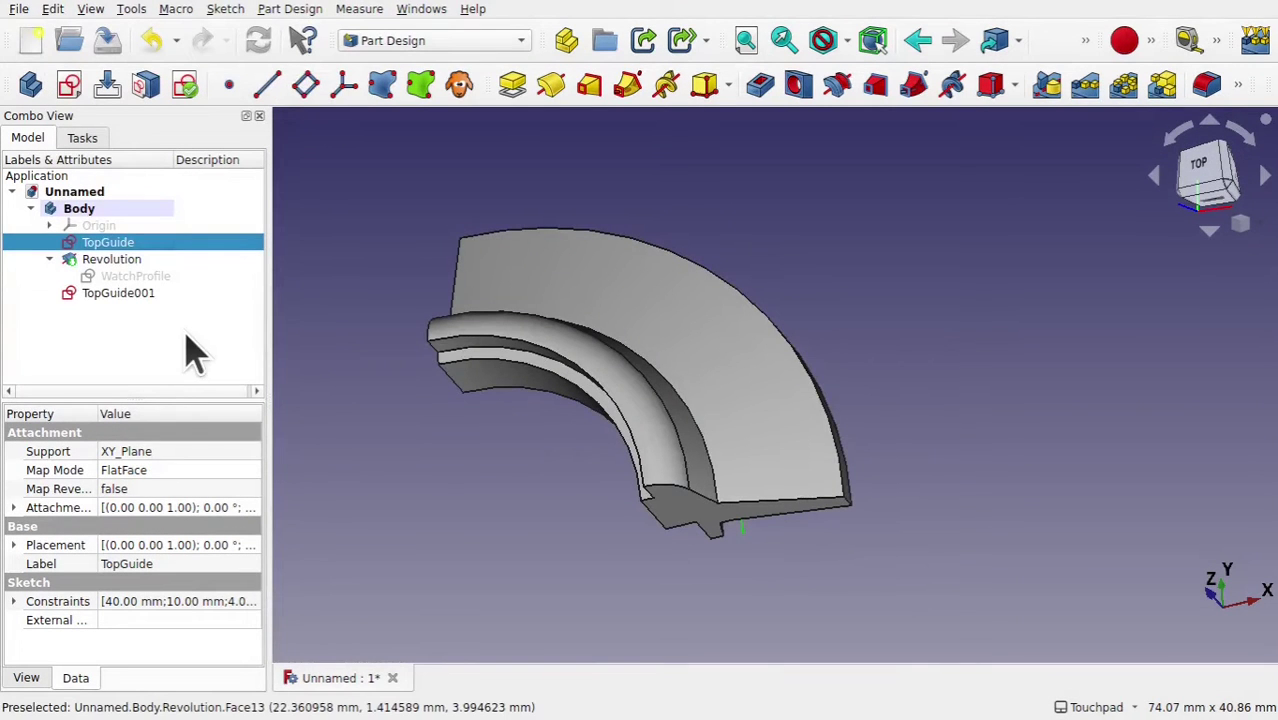
# - Open the duplicated TopGuide sketch in the Body for editing
pyautogui.click(140, 293)
pyautogui.click(31, 208)
pyautogui.click(31, 208)
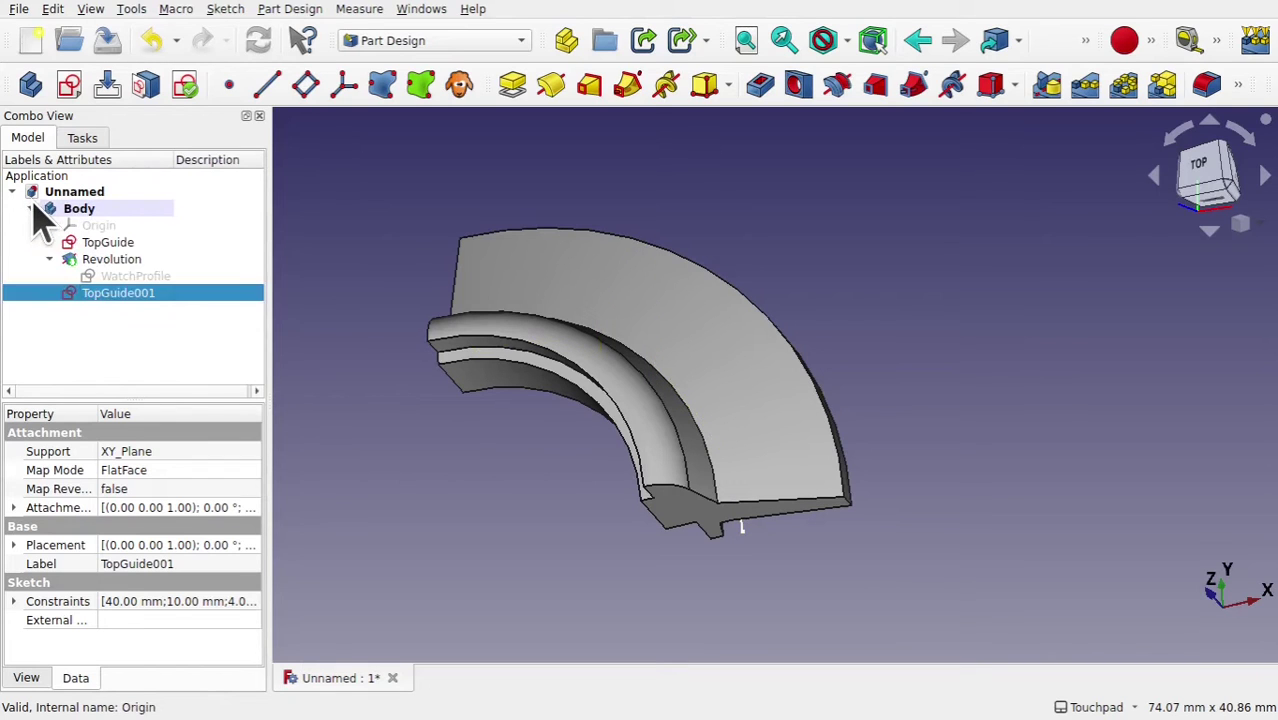
pyautogui.doubleClick(125, 293)
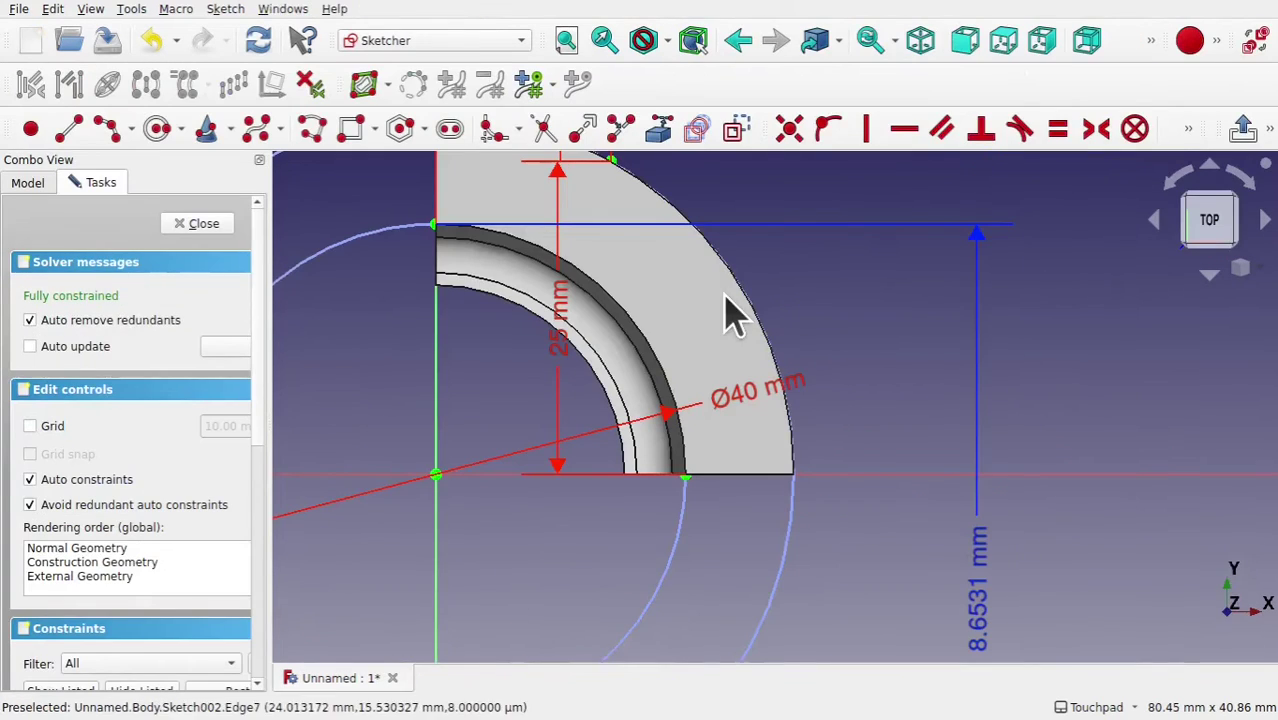
# - Section the model at the sketch plane to expose the duplicated TopGuide sketch's geometry
pyautogui.scroll(-5, 735, 318)
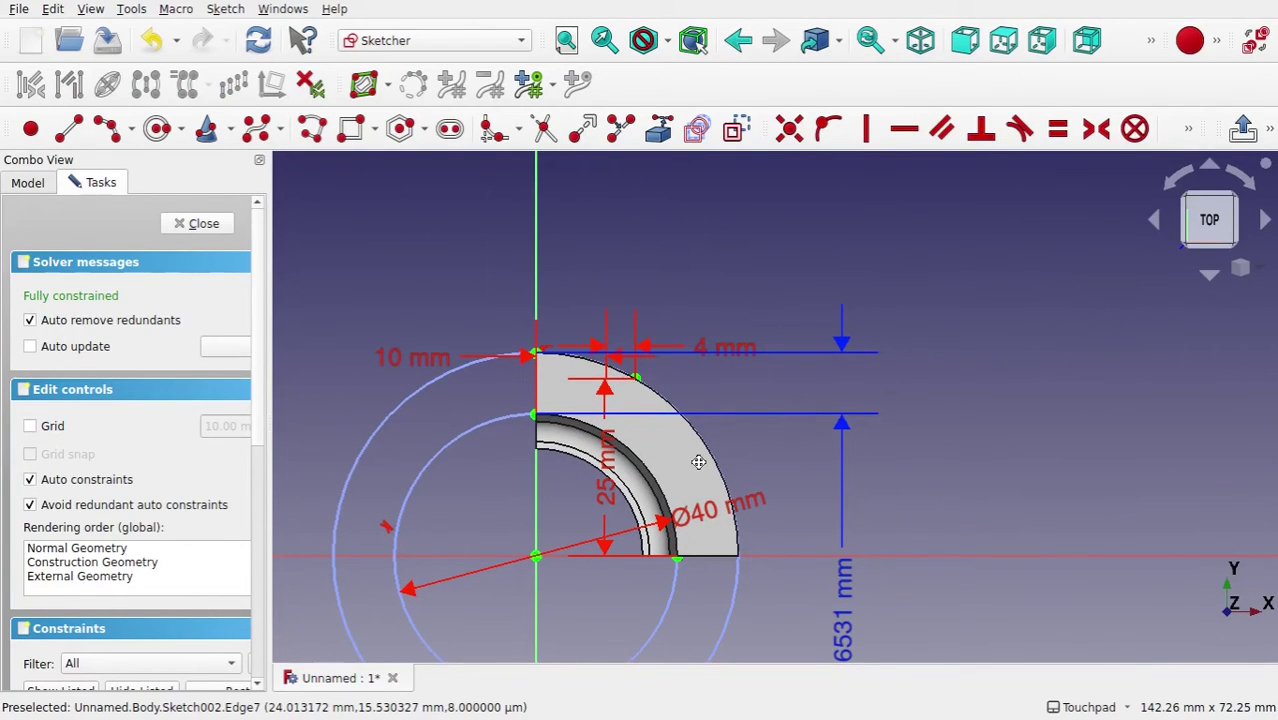
pyautogui.moveTo(698, 462); pyautogui.dragTo(703, 480, button='middle')
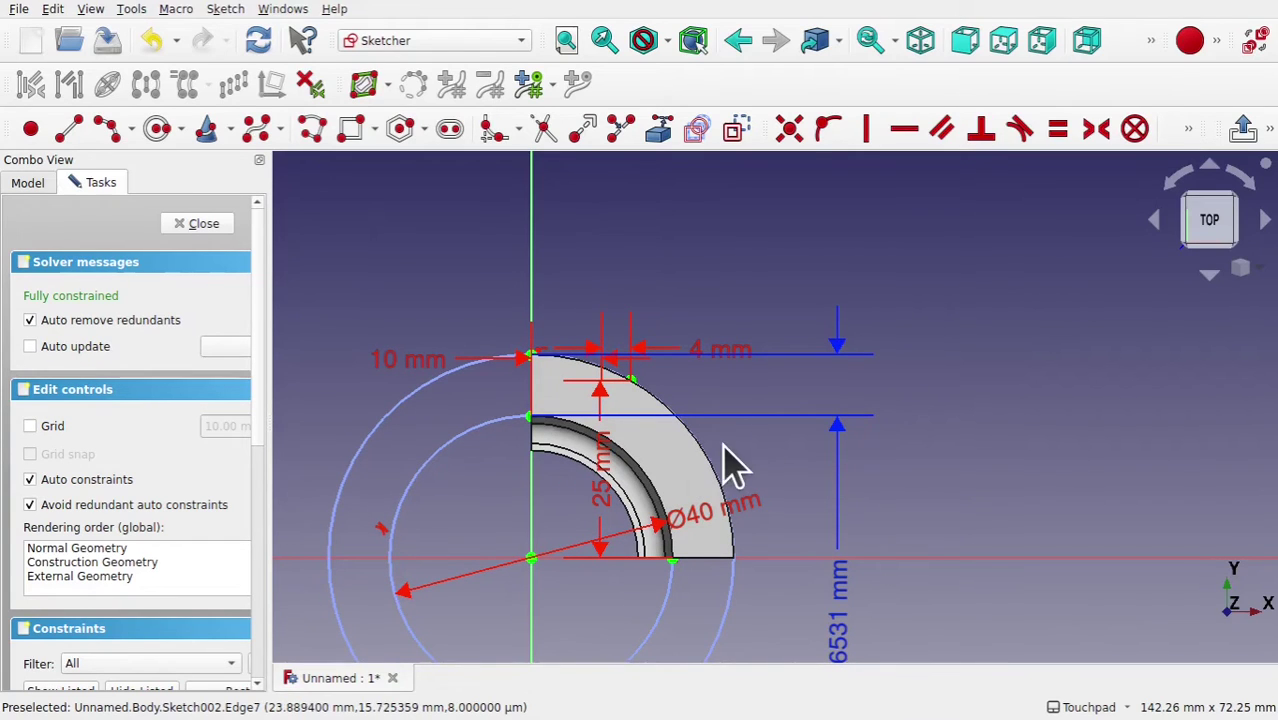
pyautogui.click(222, 10)
pyautogui.click(330, 232)
pyautogui.scroll(3, 715, 442)
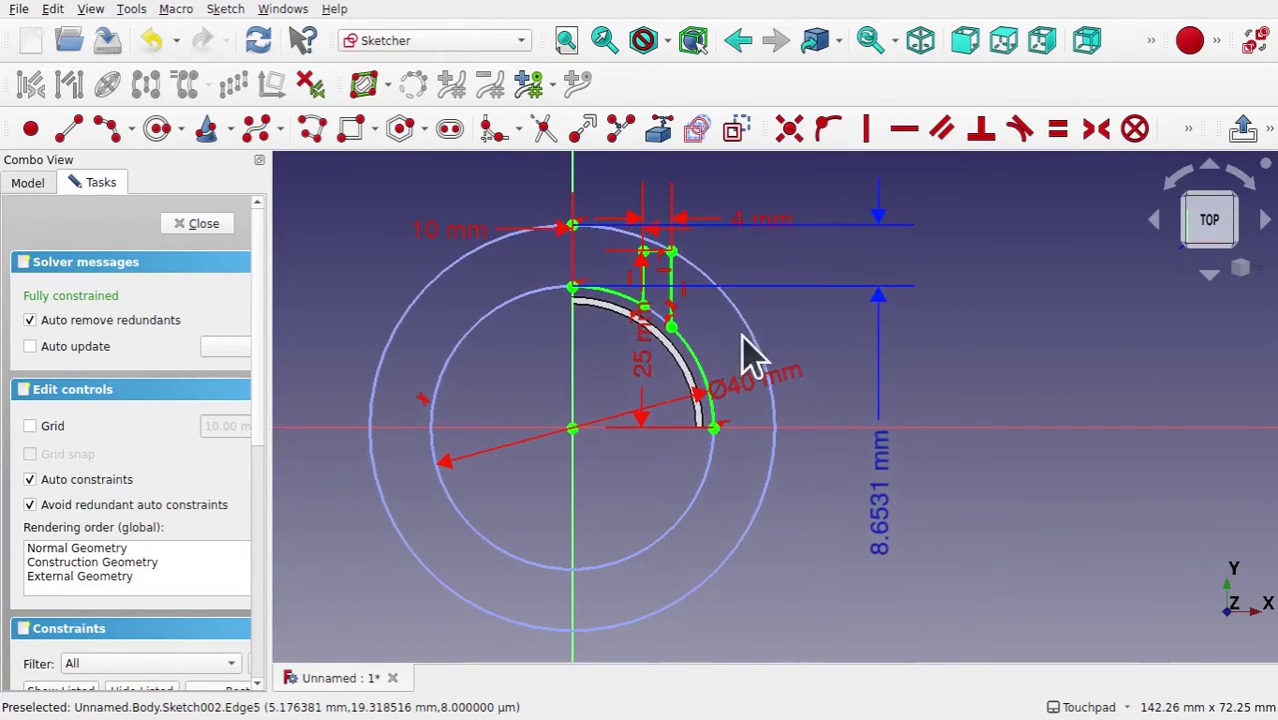
pyautogui.moveTo(673, 325)
pyautogui.mouseDown(button='middle')
pyautogui.moveTo(653, 365)
pyautogui.moveTo(673, 348)
pyautogui.moveTo(700, 352)
pyautogui.mouseUp(button='middle')
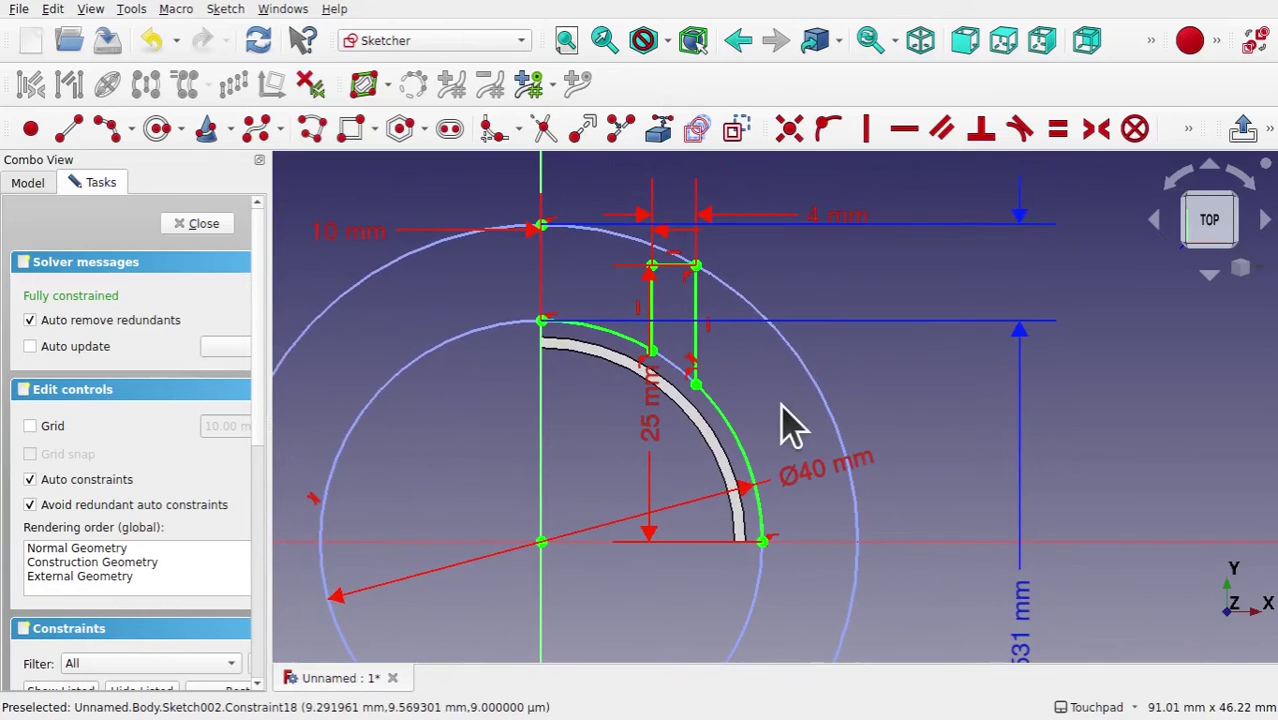
# - Delete the vertical reference dimension between the two circles and the outer construction circle
pyautogui.click(1027, 643)
pyautogui.press('Delete')
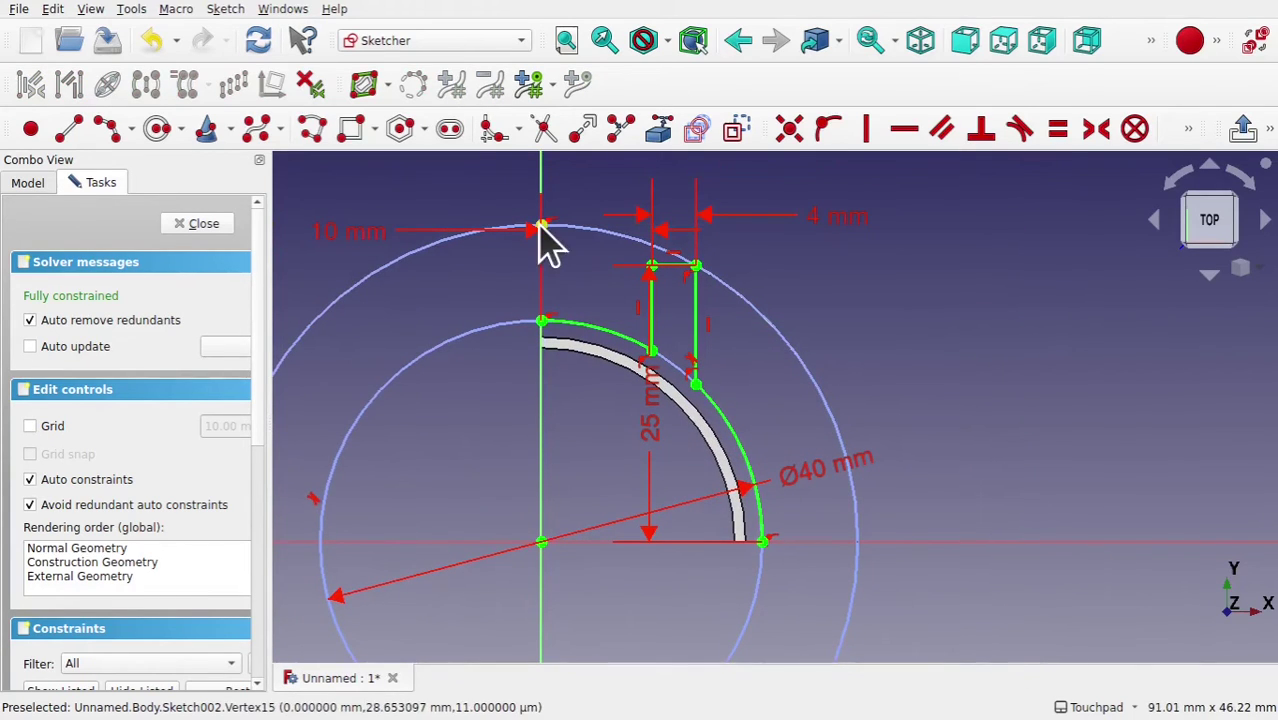
pyautogui.click(589, 237)
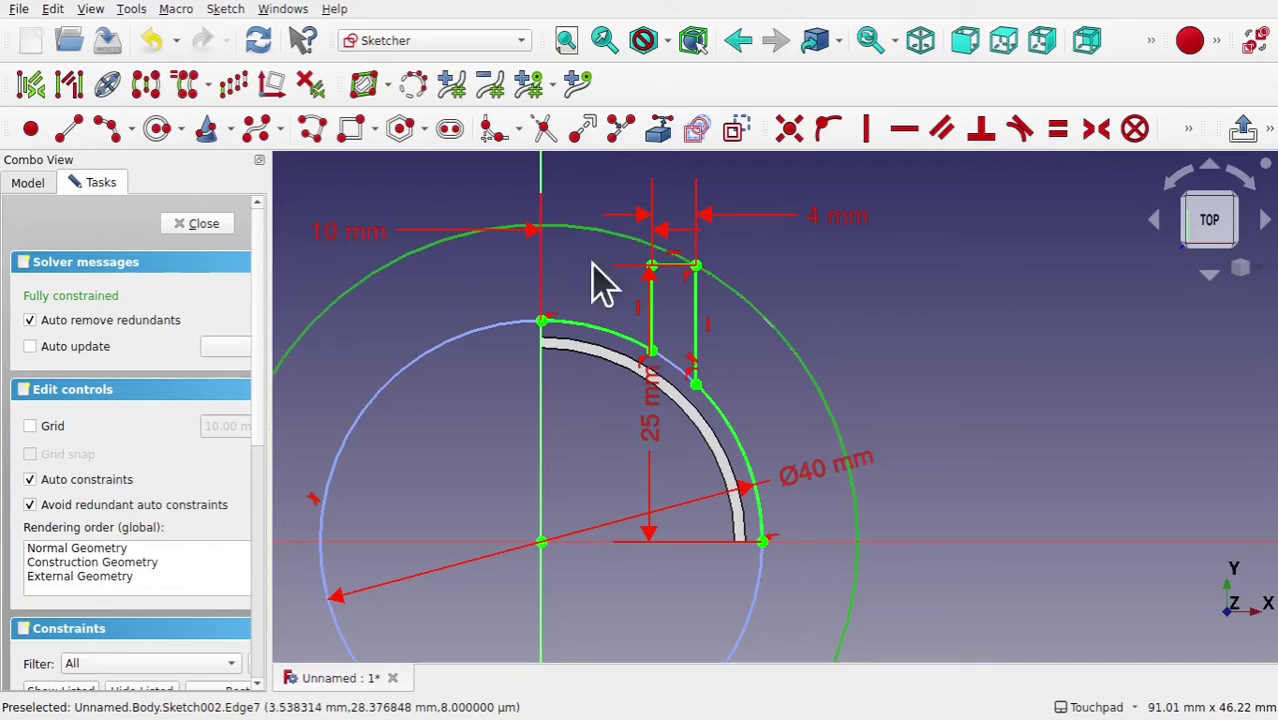
pyautogui.press('g')
pyautogui.press('n')
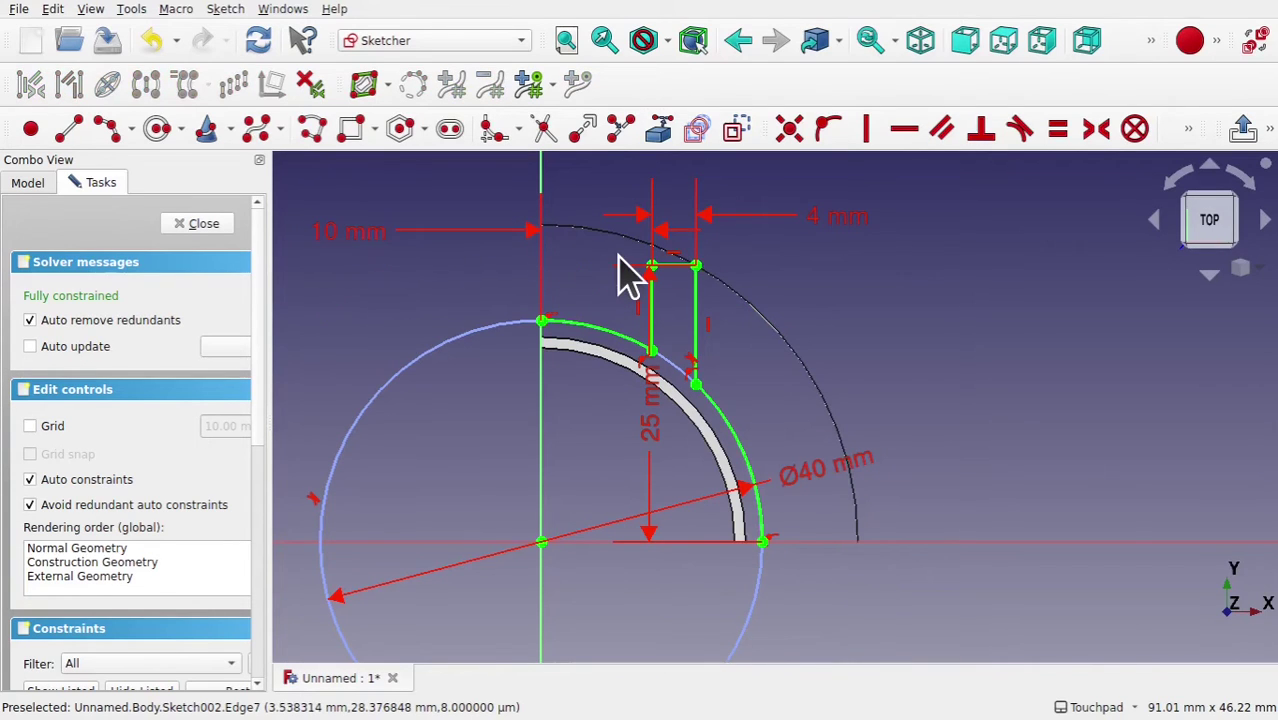
pyautogui.scroll(-2, 620, 270)
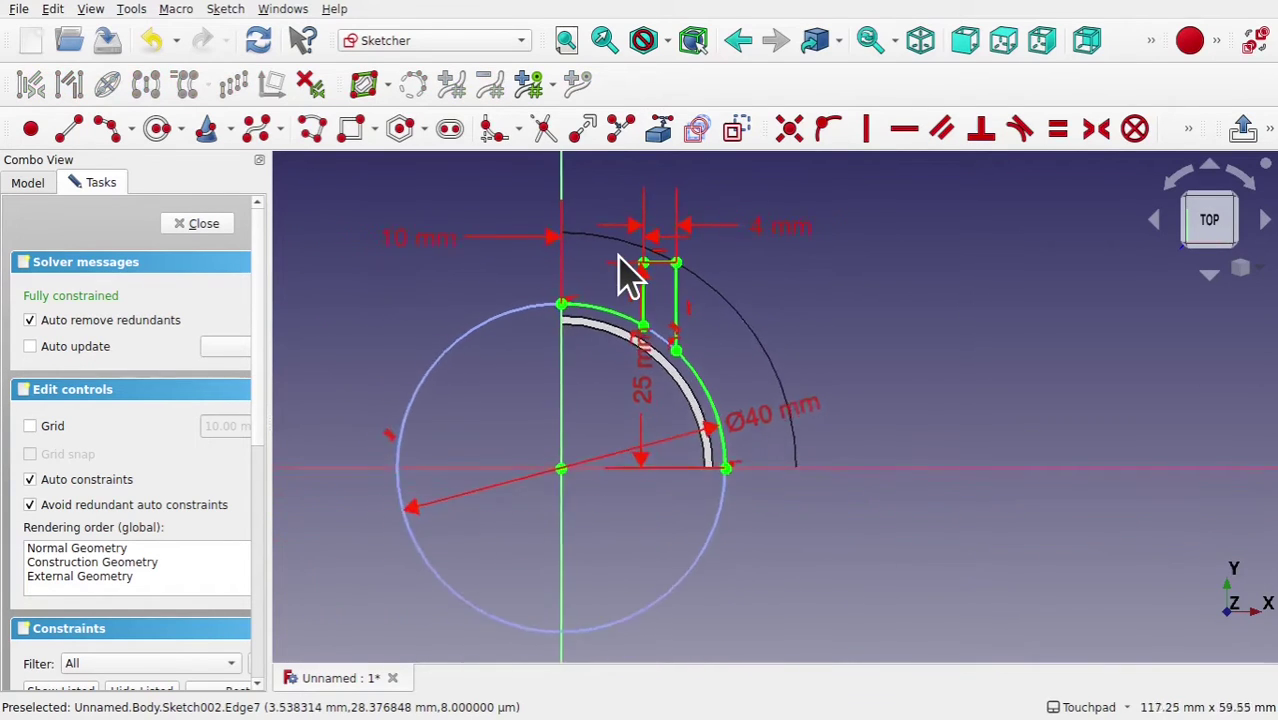
# - Close the profile around the lug with axis-aligned lines reaching about 42 mm horizontally and 35 mm vertically from the origin, and close the sketch
pyautogui.click(69, 132)
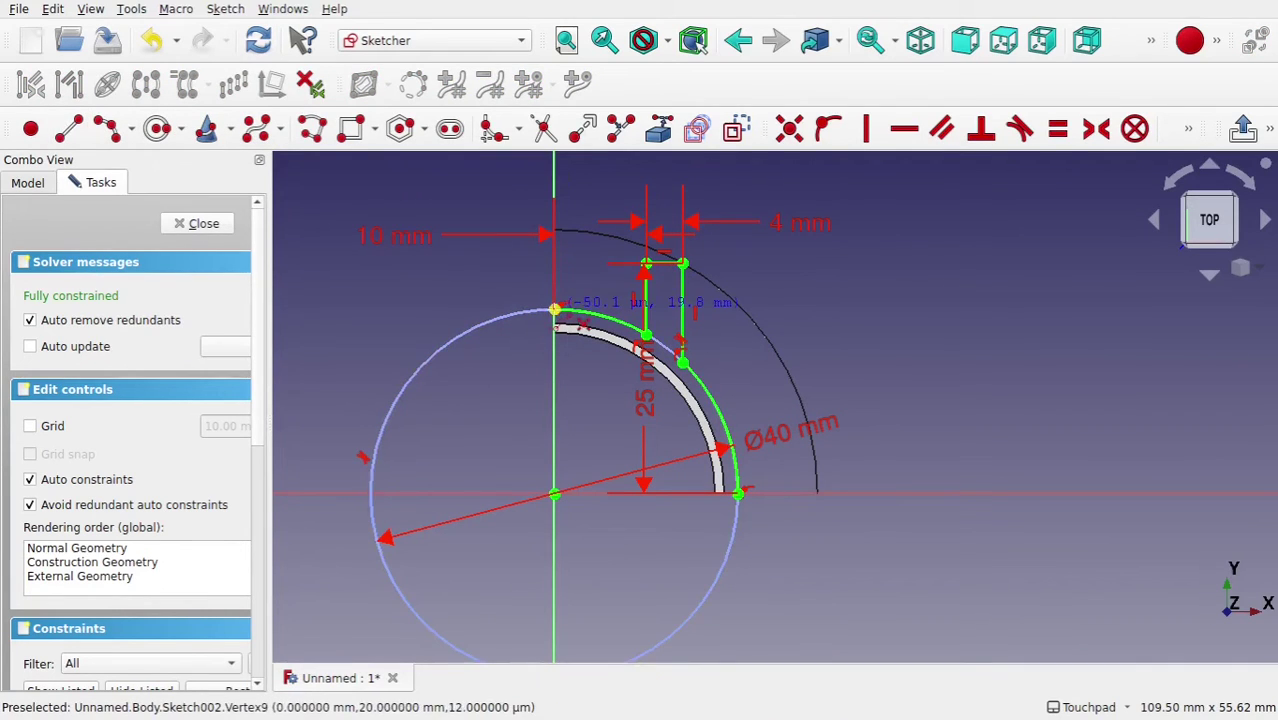
pyautogui.click(555, 310)
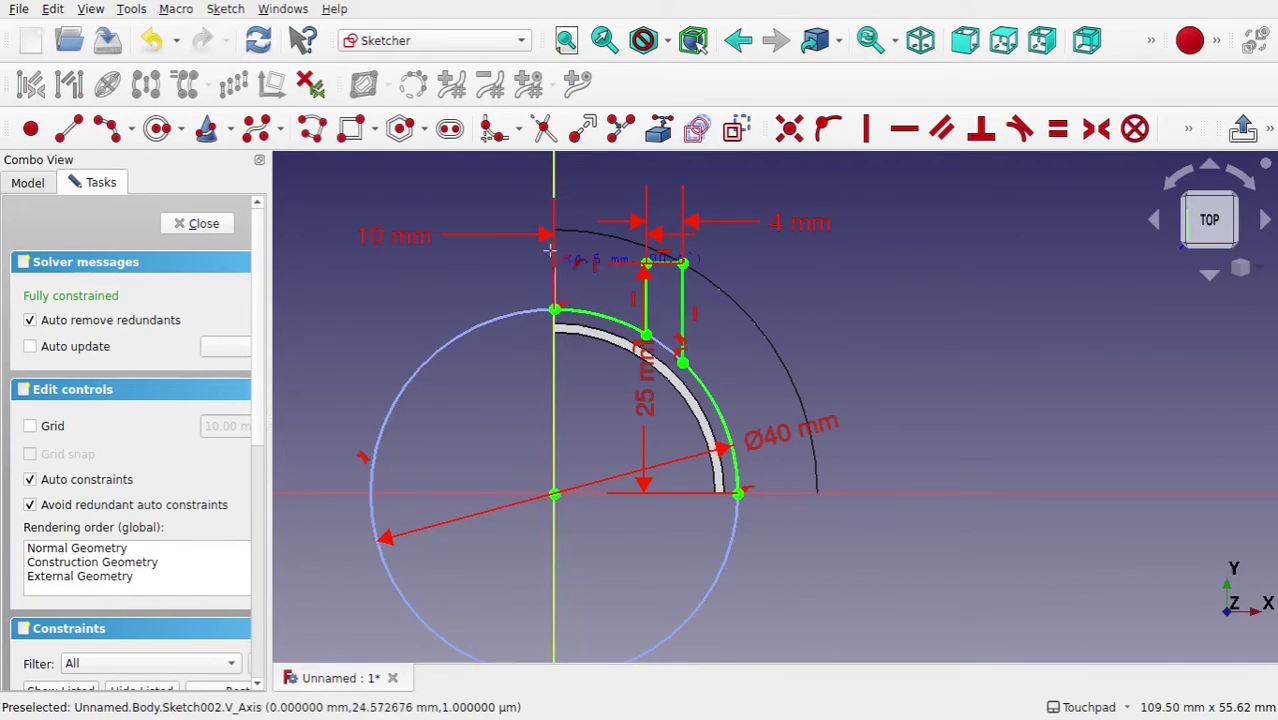
pyautogui.click(555, 166)
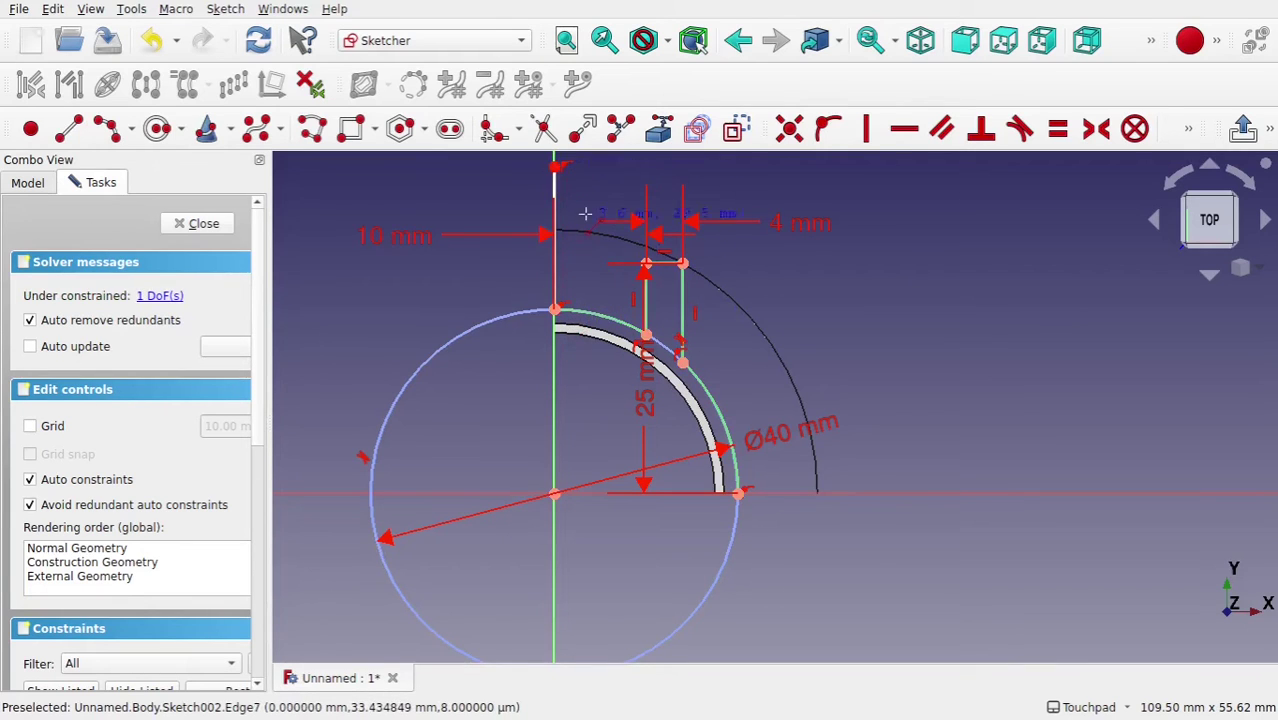
pyautogui.moveTo(587, 213)
pyautogui.mouseDown(button='middle')
pyautogui.moveTo(582, 297)
pyautogui.moveTo(556, 328)
pyautogui.mouseUp(button='middle')
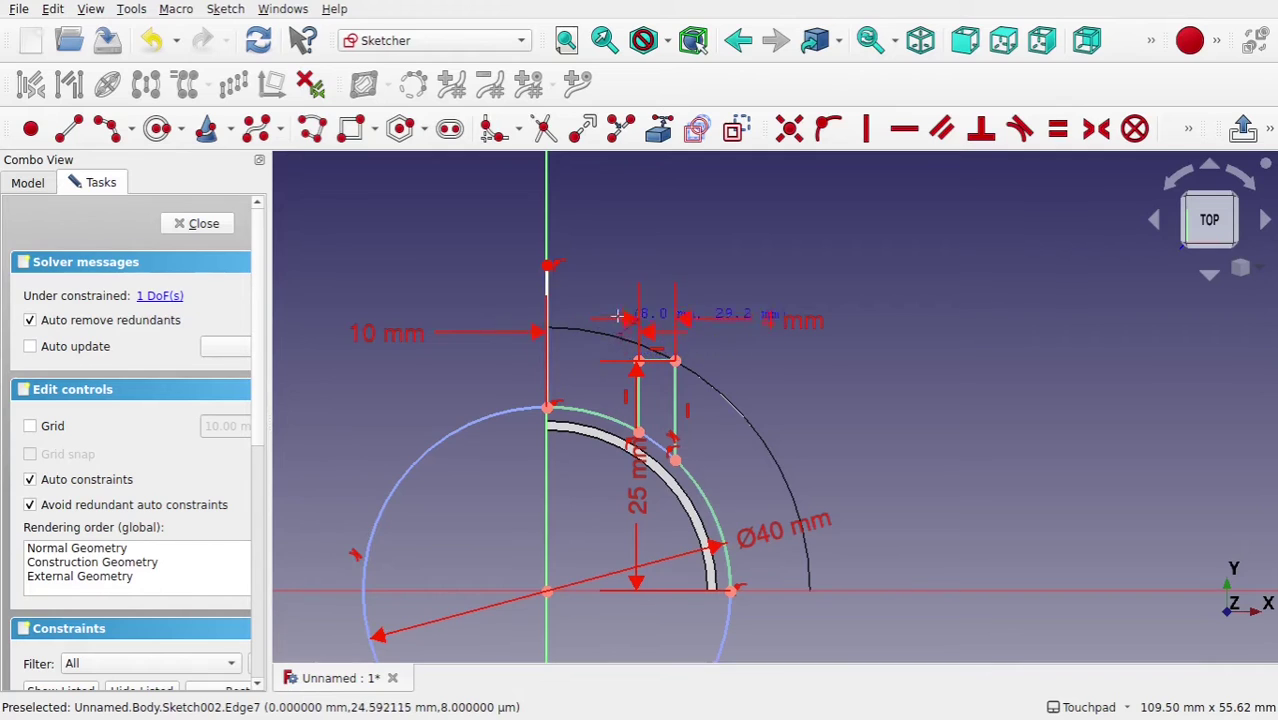
pyautogui.moveTo(615, 315); pyautogui.dragTo(568, 277, button='middle')
pyautogui.click(490, 210)
pyautogui.click(865, 210)
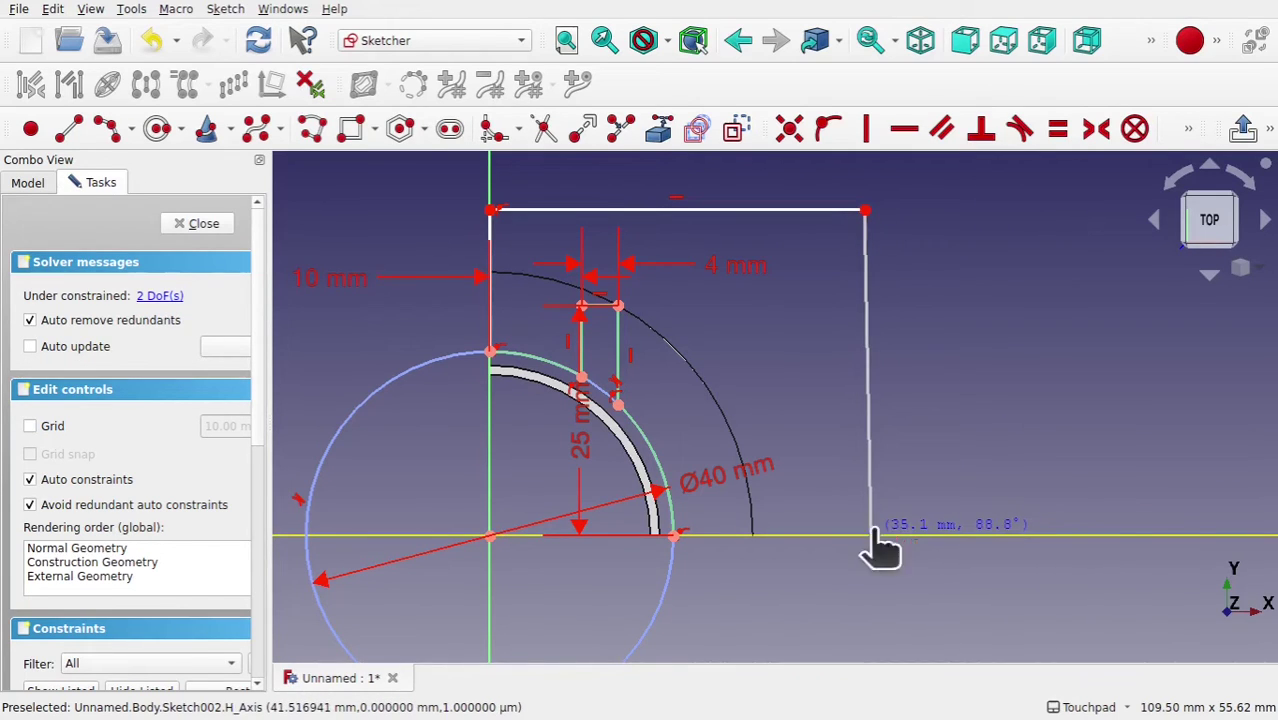
pyautogui.click(871, 536)
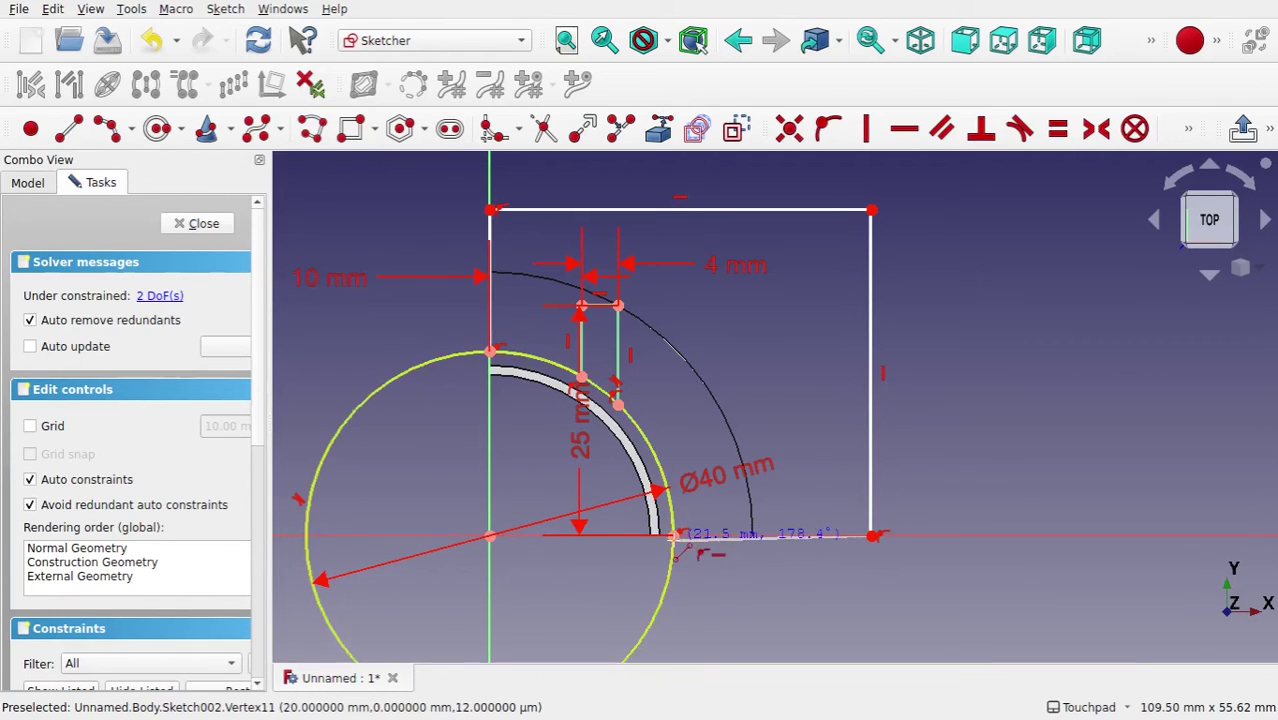
pyautogui.click(674, 537)
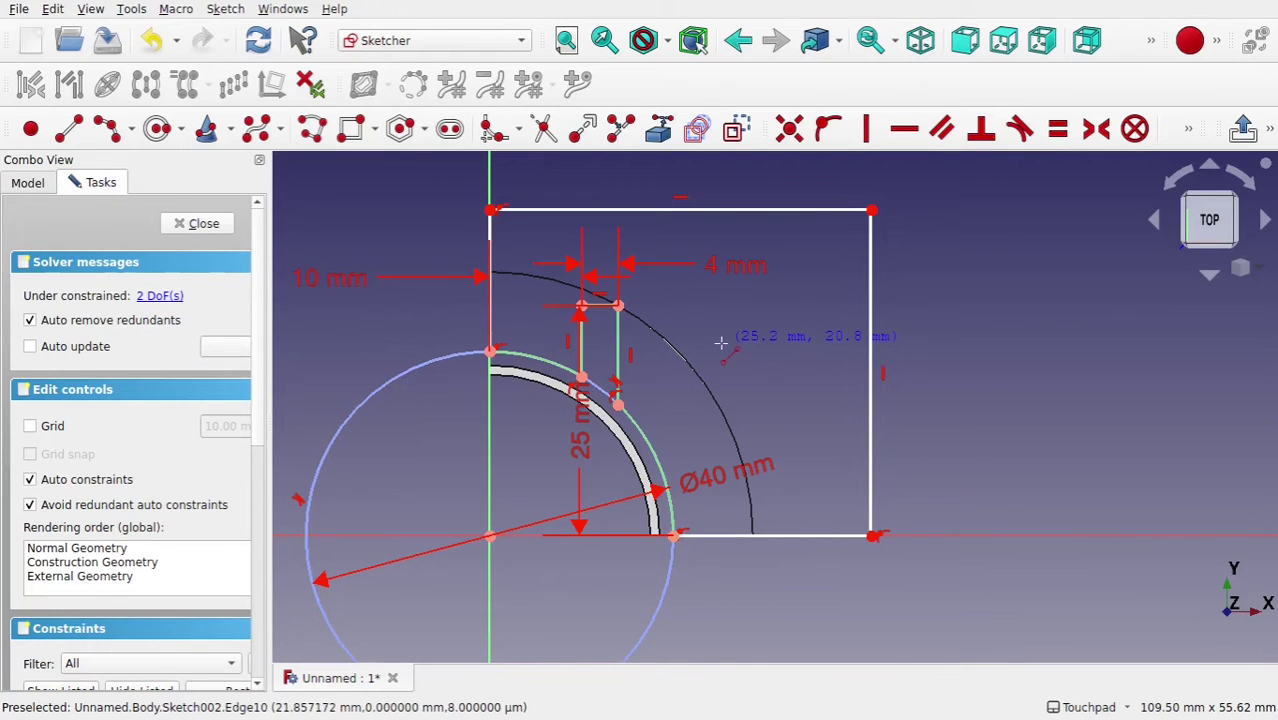
pyautogui.moveTo(720, 420)
pyautogui.mouseDown(button='middle')
pyautogui.moveTo(713, 334)
pyautogui.moveTo(727, 366)
pyautogui.moveTo(776, 388)
pyautogui.moveTo(736, 408)
pyautogui.moveTo(514, 408)
pyautogui.mouseUp(button='middle')
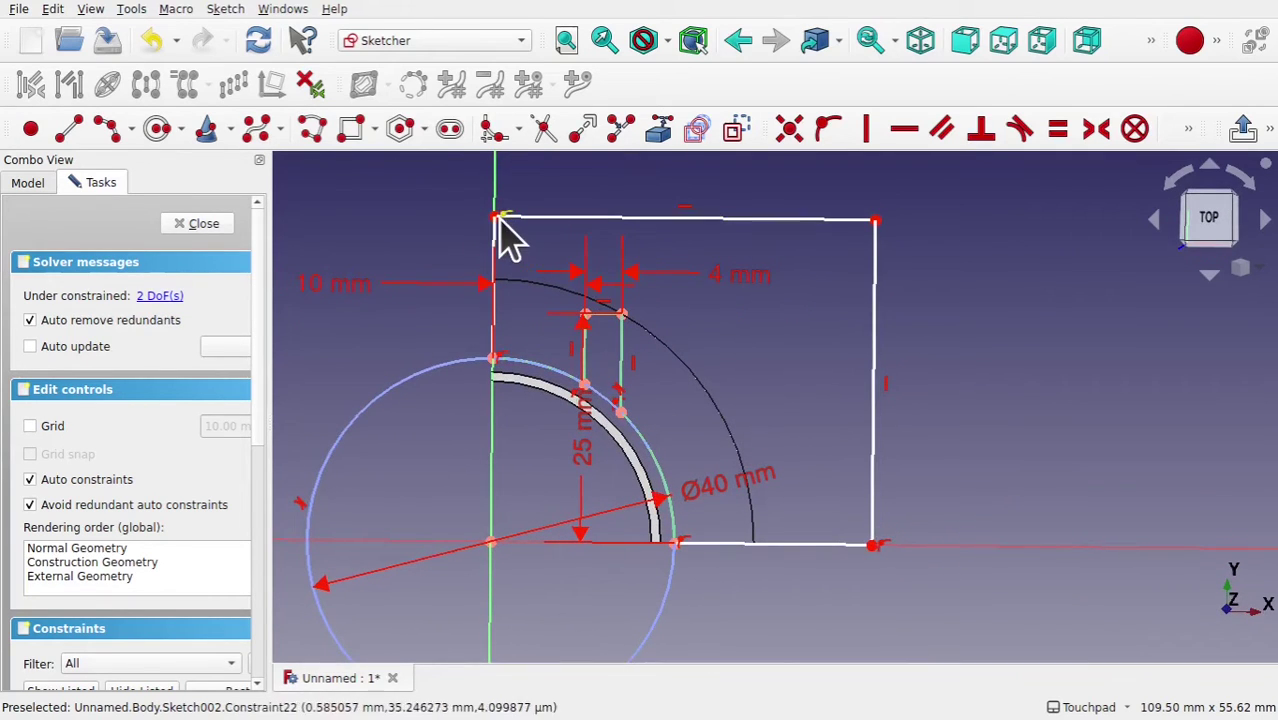
pyautogui.moveTo(495, 218)
pyautogui.mouseDown()
pyautogui.moveTo(520, 201)
pyautogui.moveTo(515, 214)
pyautogui.mouseUp()
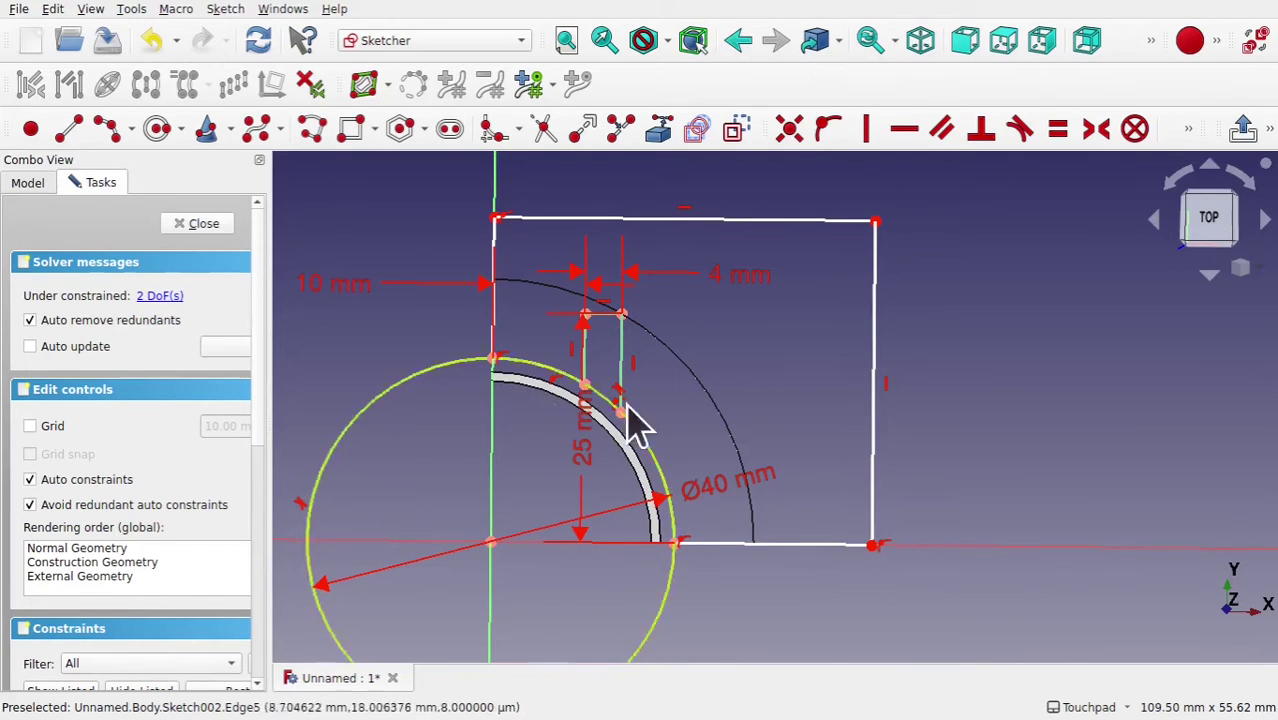
pyautogui.click(196, 224)
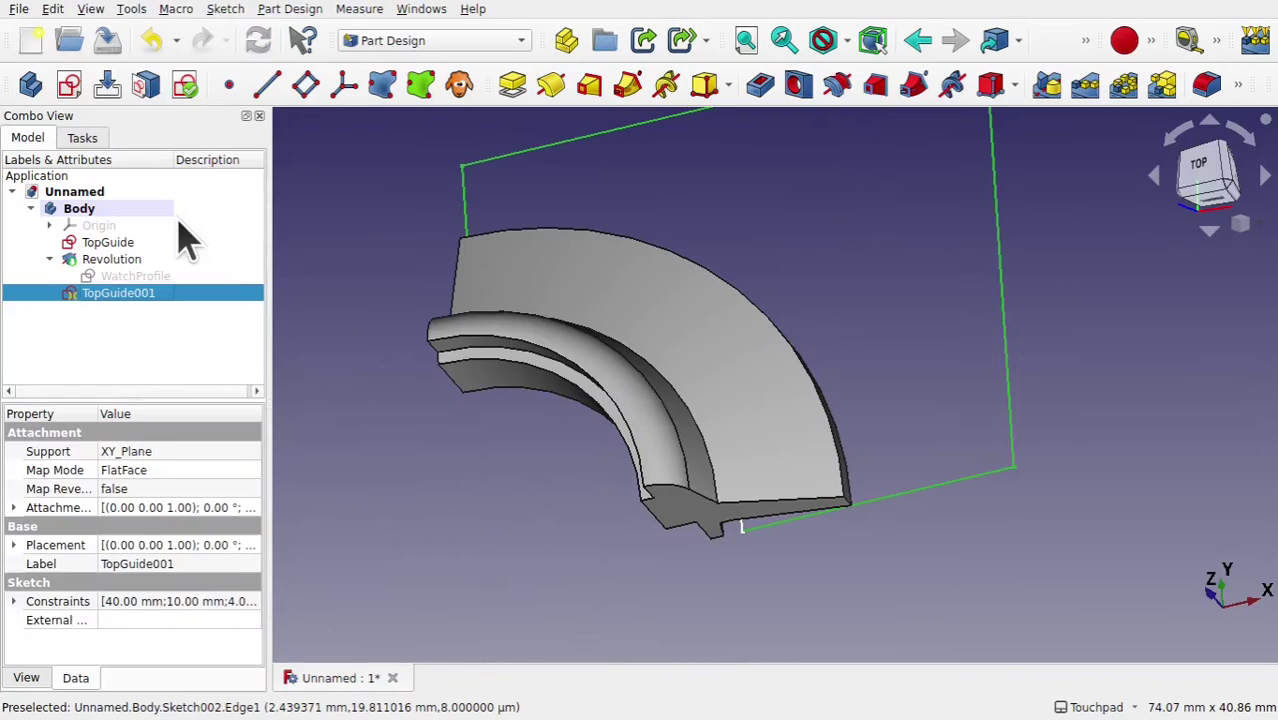
# - Examine the complete TopGuide001 outline with the Revolution hidden
pyautogui.click(117, 261)
pyautogui.press('space')
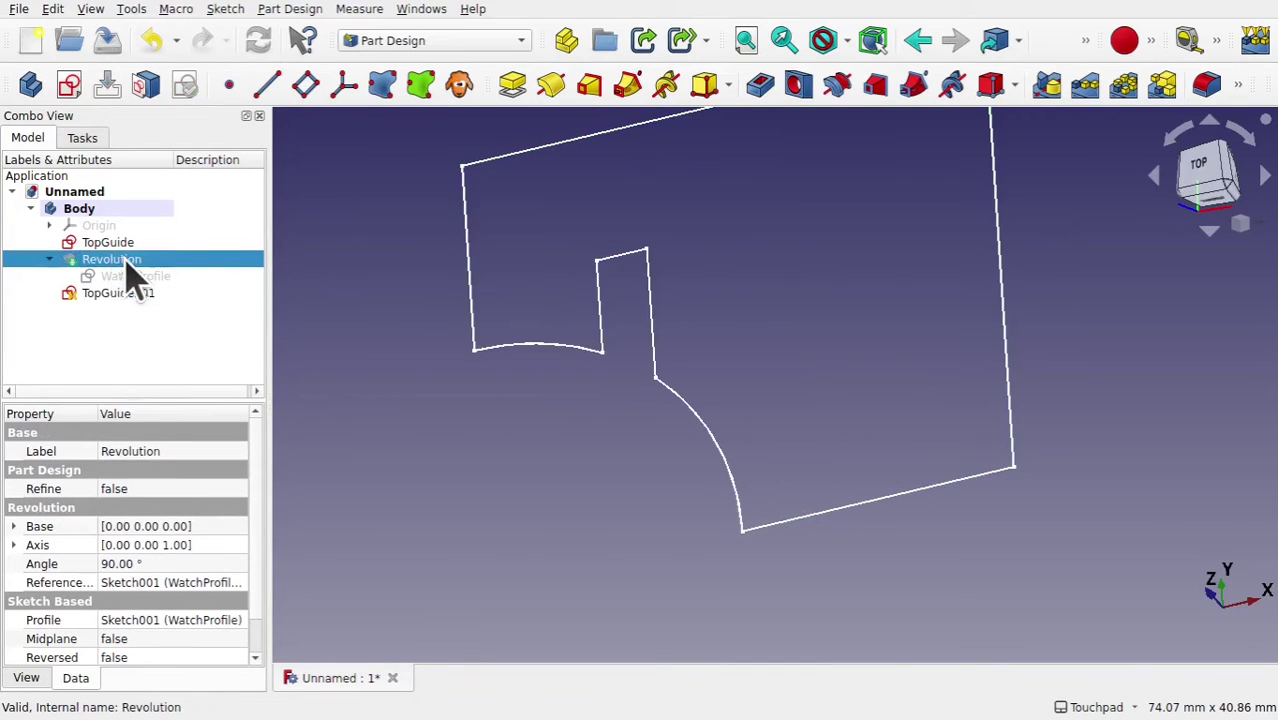
pyautogui.scroll(-5, 759, 357)
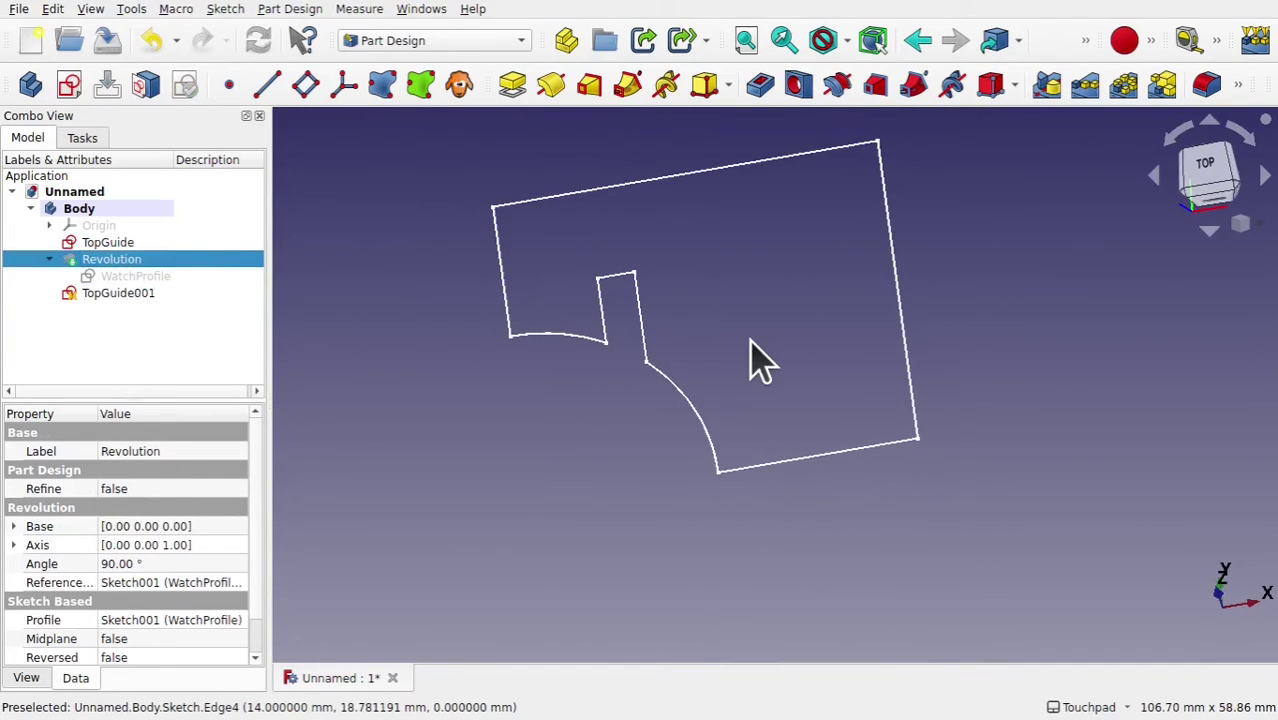
pyautogui.moveTo(759, 357); pyautogui.dragTo(665, 422, button='middle')
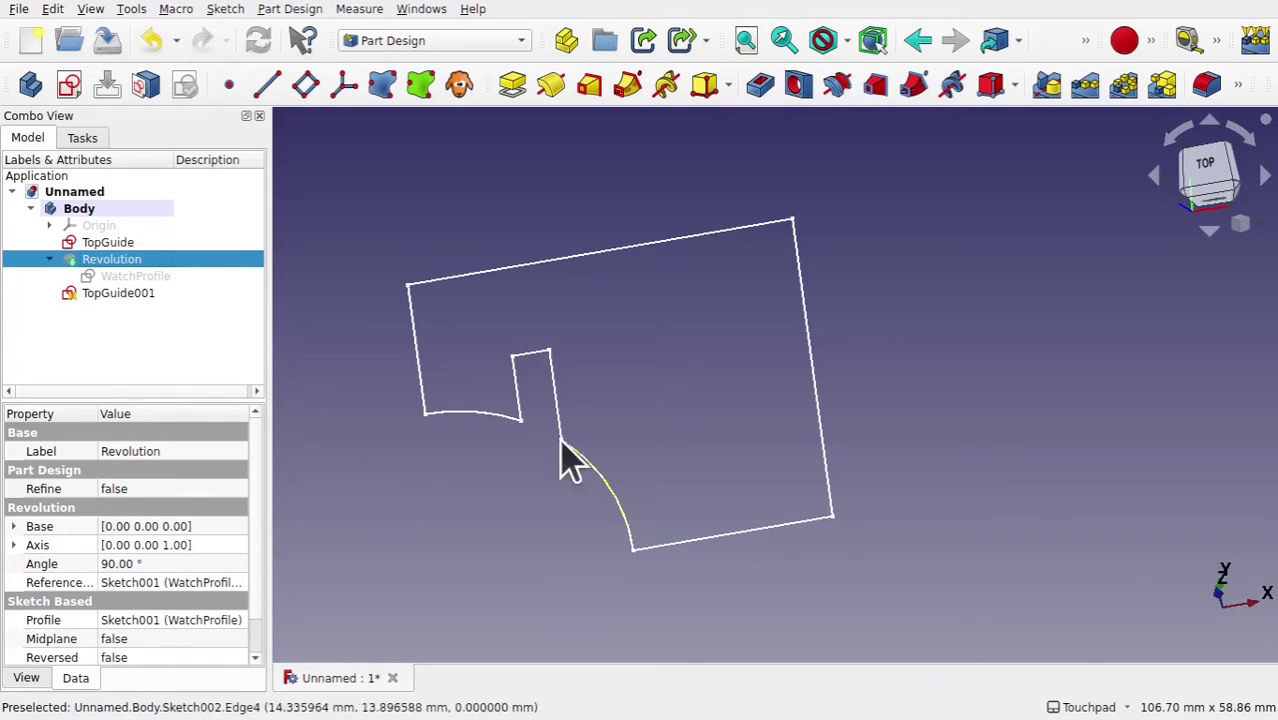
# - Pocket the TopGuide001 sketch through all in the reversed direction to trim the revolved body to the lug and ring
pyautogui.click(127, 296)
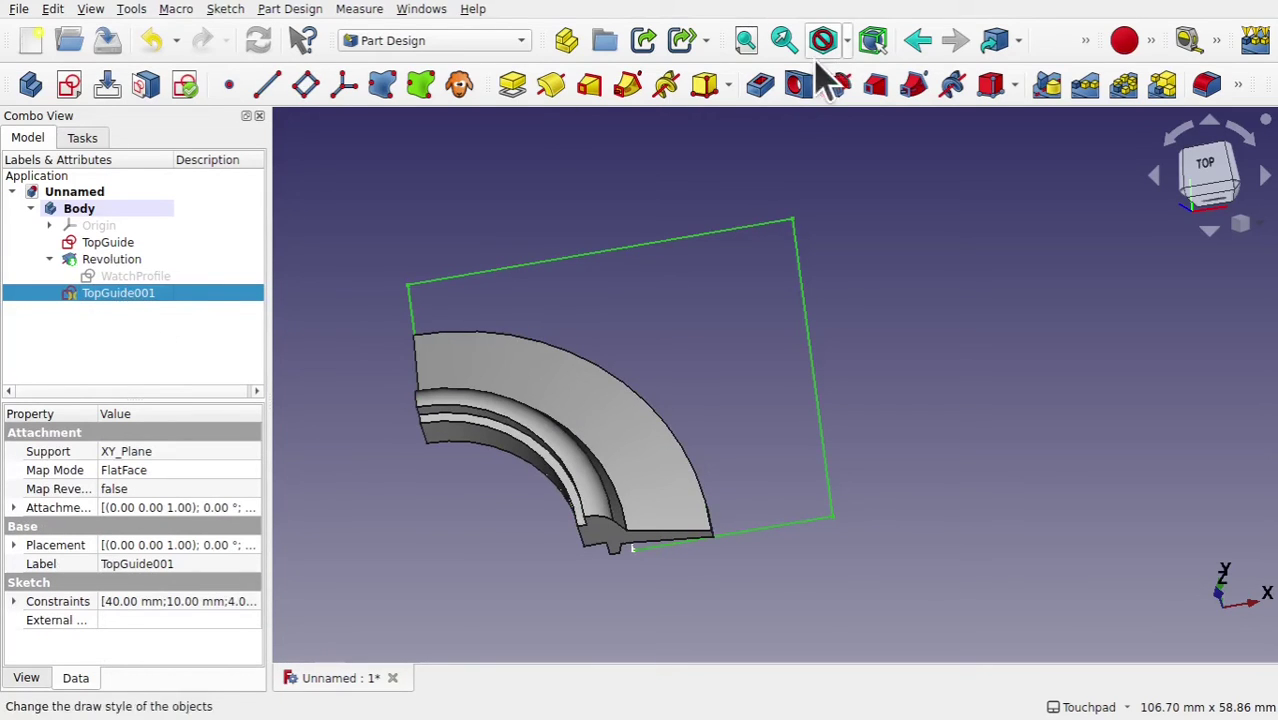
pyautogui.click(762, 86)
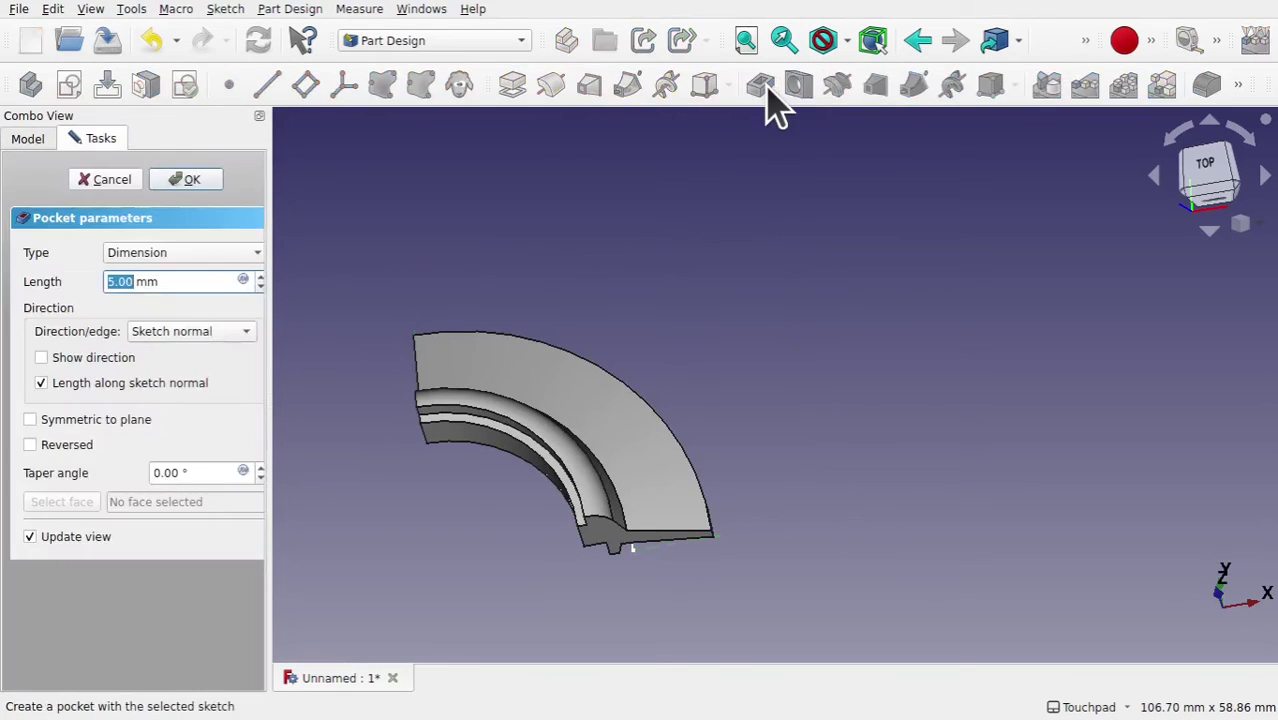
pyautogui.click(202, 256)
pyautogui.click(198, 278)
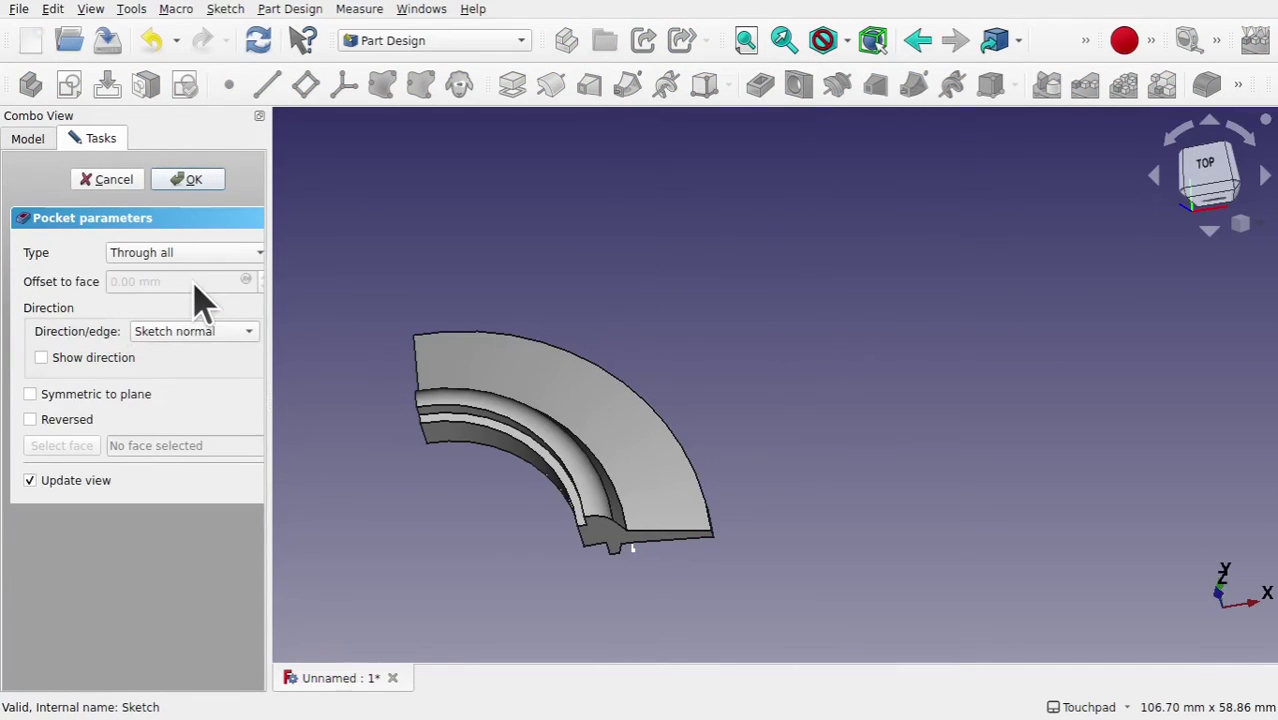
pyautogui.moveTo(513, 362); pyautogui.dragTo(568, 552, button='middle')
pyautogui.click(31, 420)
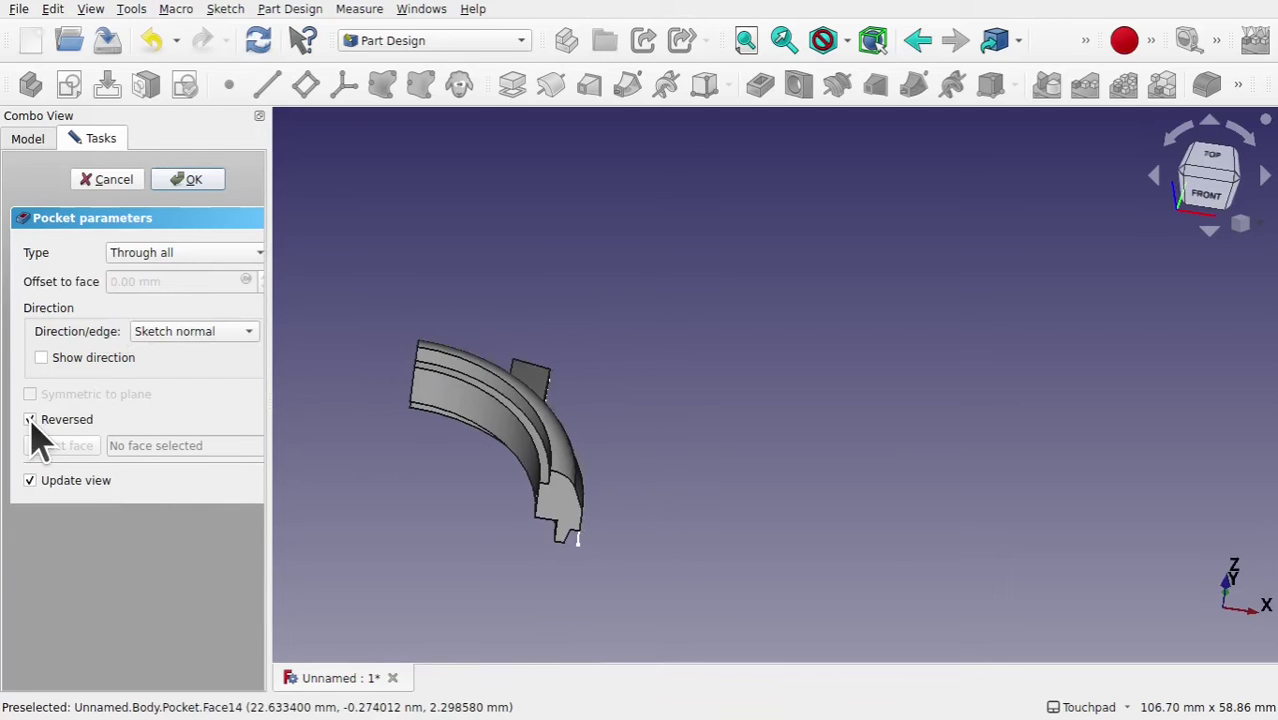
pyautogui.moveTo(560, 540); pyautogui.dragTo(508, 428, button='middle')
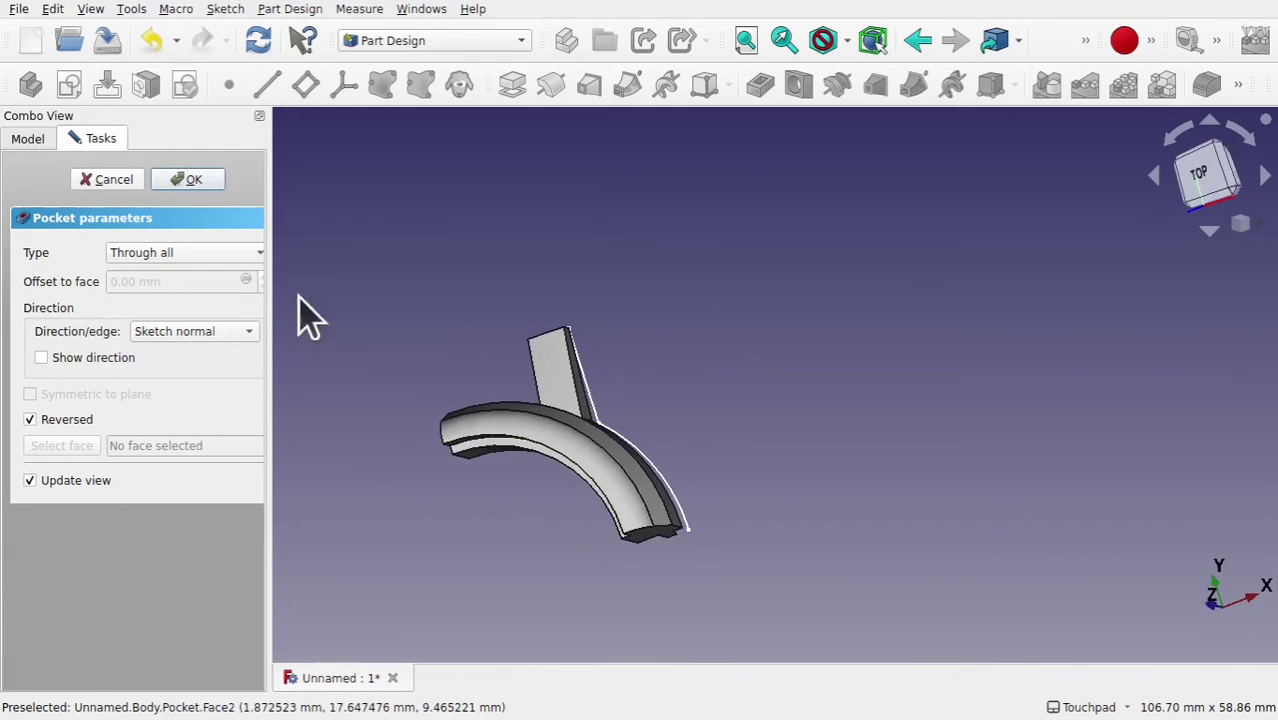
pyautogui.click(190, 180)
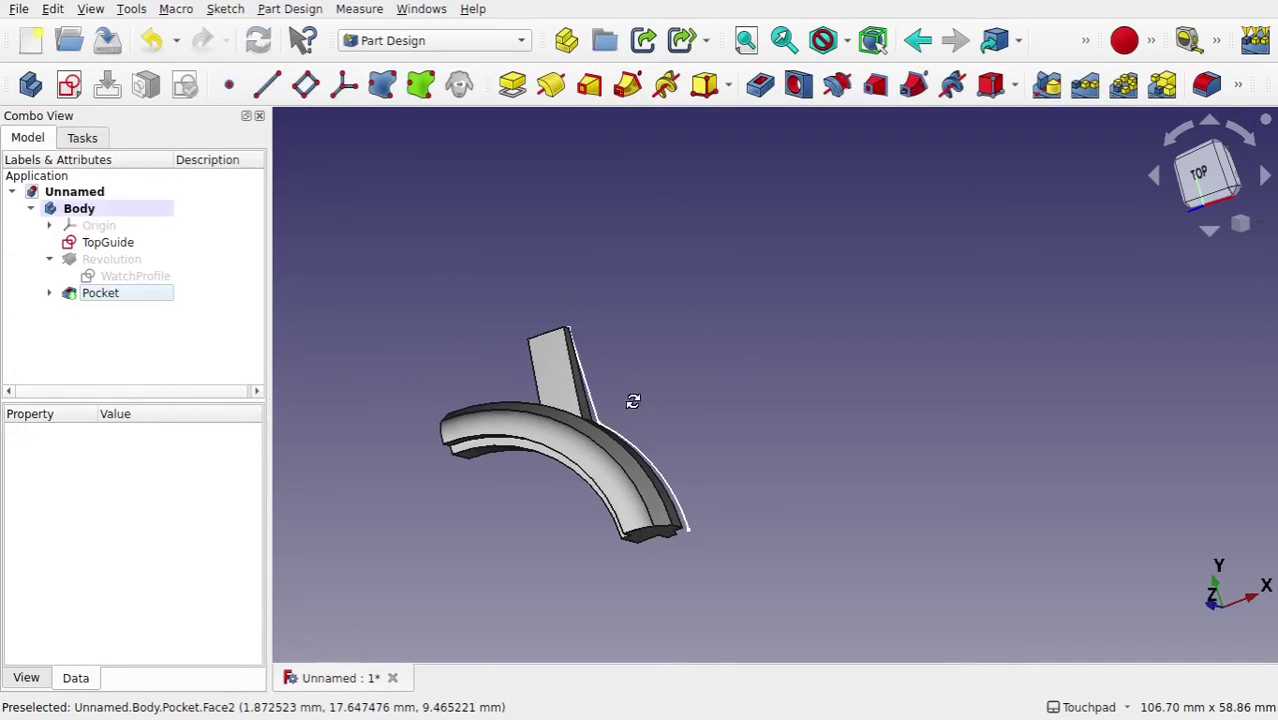
pyautogui.moveTo(633, 402); pyautogui.dragTo(680, 285, button='middle')
pyautogui.moveTo(555, 527); pyautogui.dragTo(630, 408, button='middle')
pyautogui.moveTo(625, 340); pyautogui.dragTo(571, 328, button='middle')
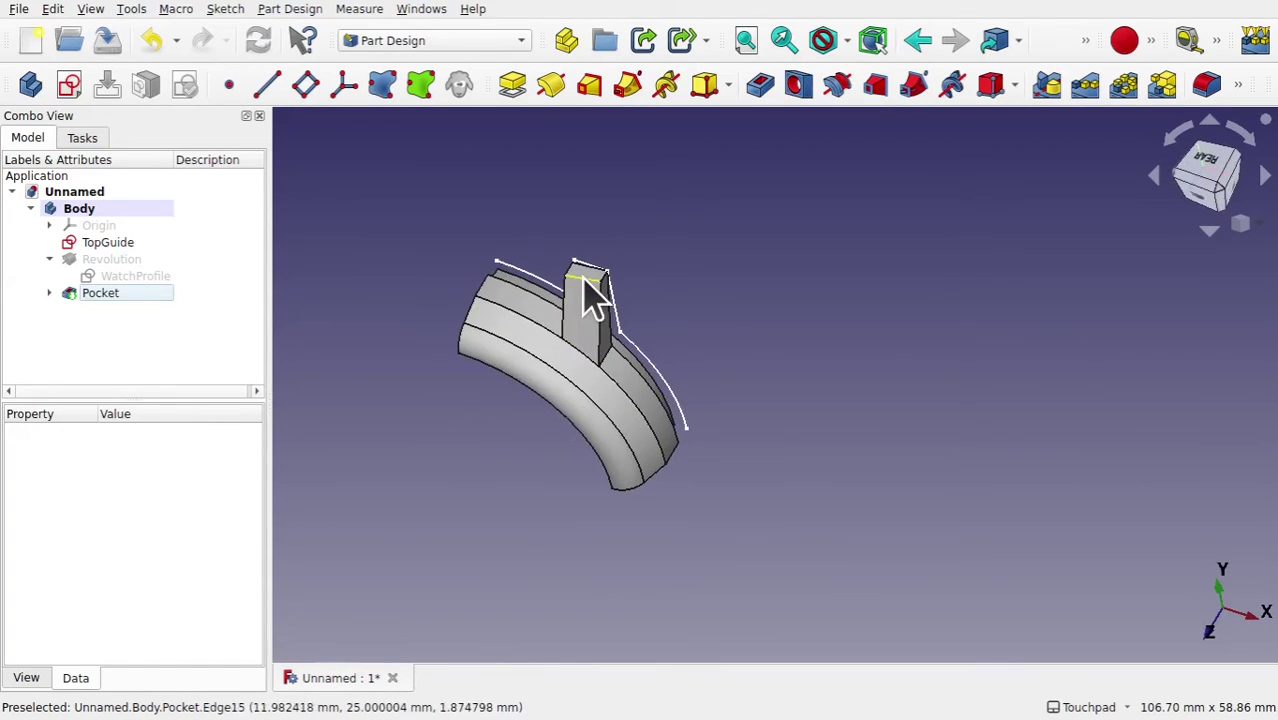
pyautogui.click(588, 290)
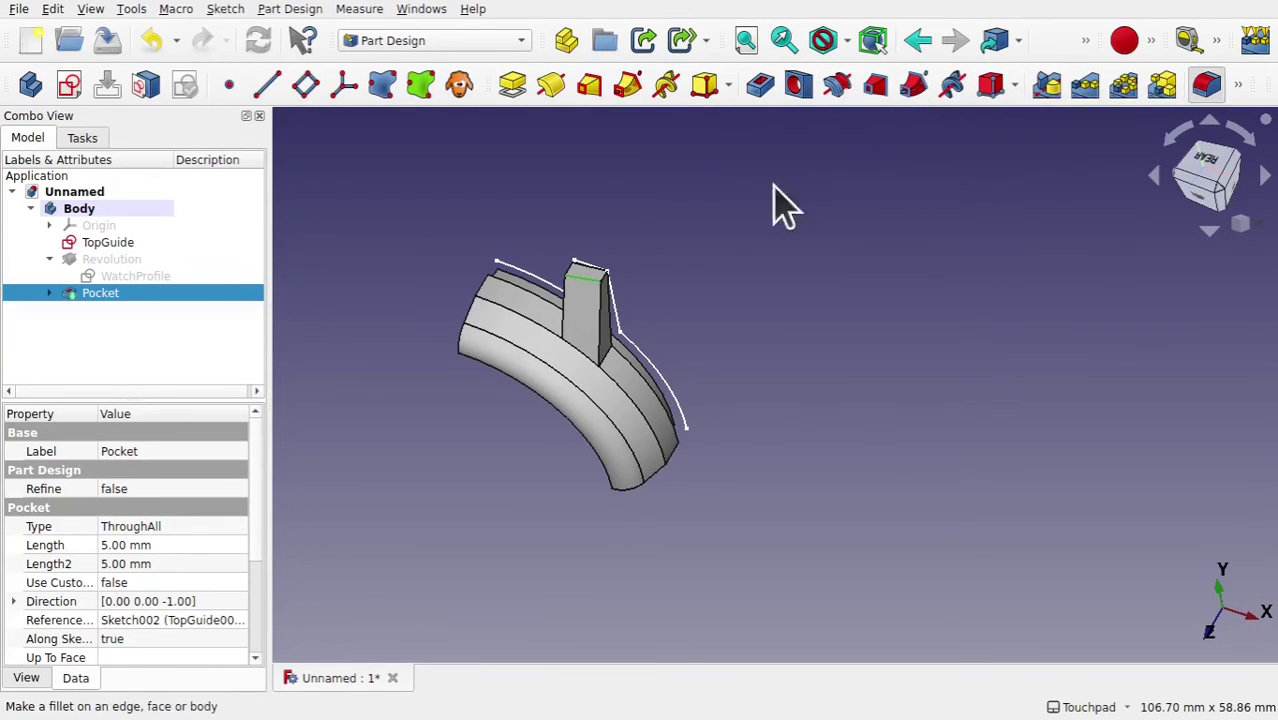
pyautogui.click(1206, 86)
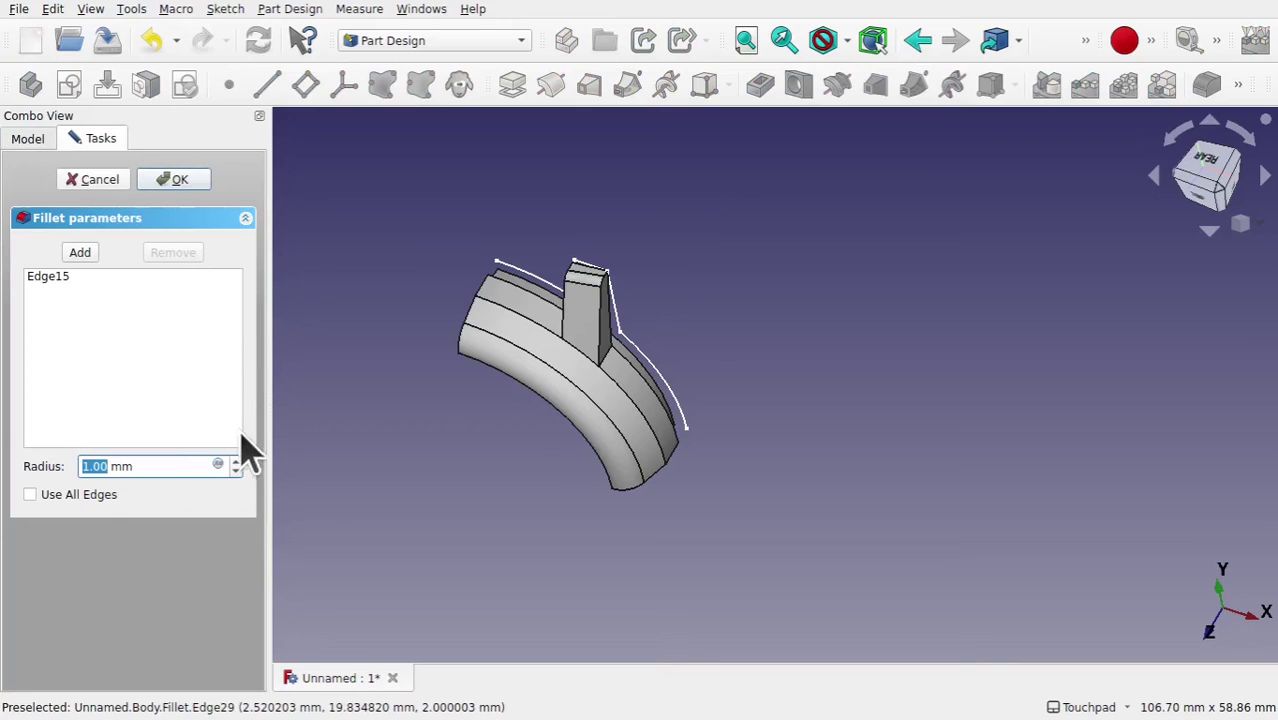
pyautogui.click(98, 182)
# - Fillet the edge across the lug's tip with a 2 mm radius
pyautogui.keyDown('alt'); pyautogui.moveTo(585, 285); pyautogui.dragTo(722, 337); pyautogui.keyUp('alt')
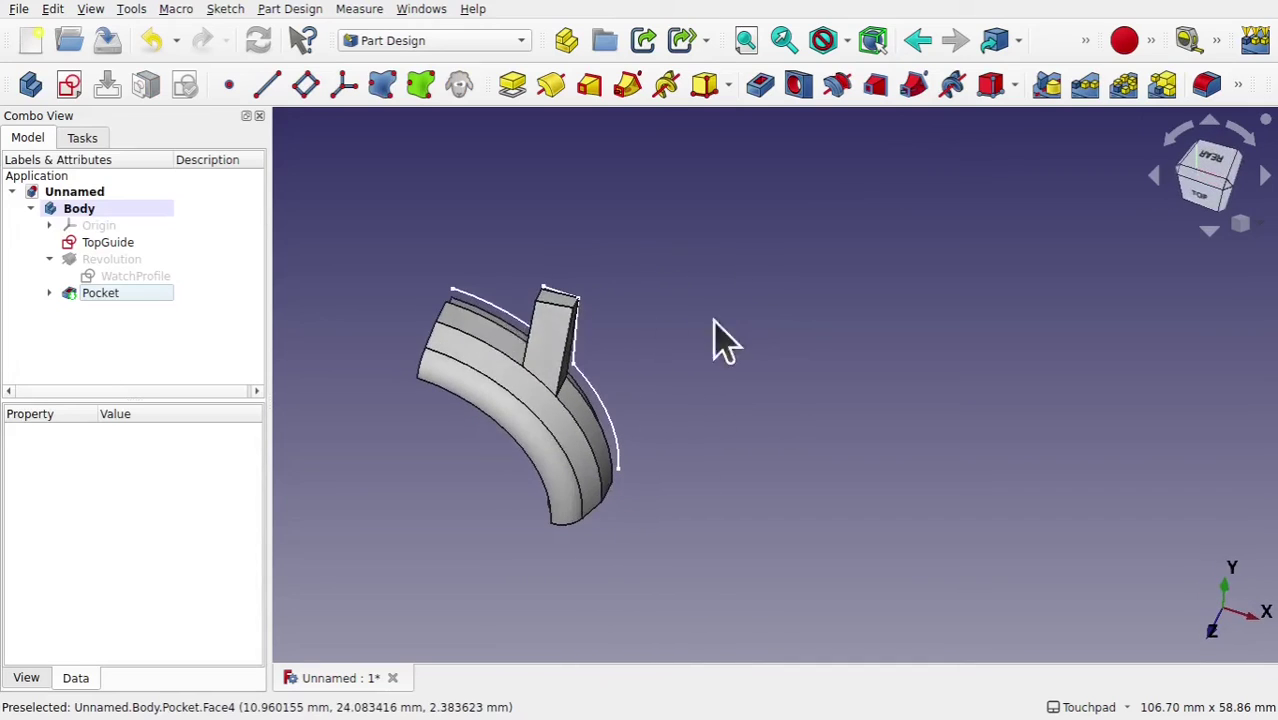
pyautogui.click(563, 322)
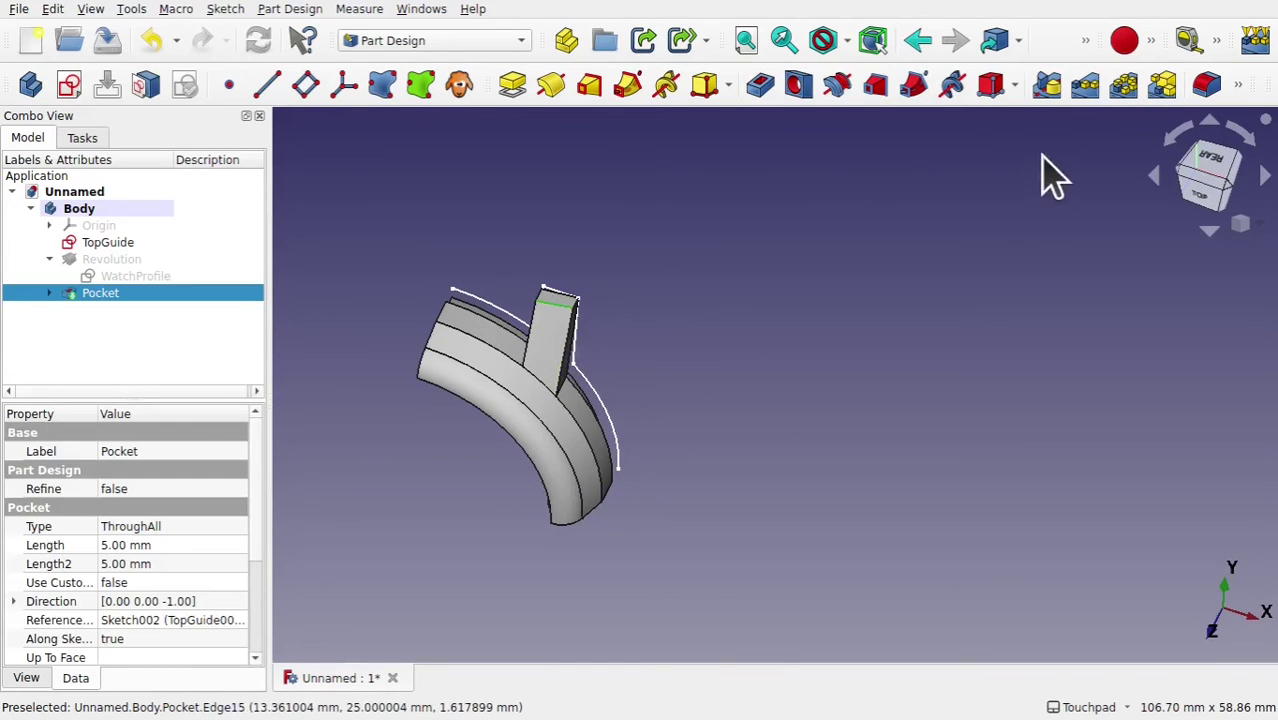
pyautogui.click(1199, 84)
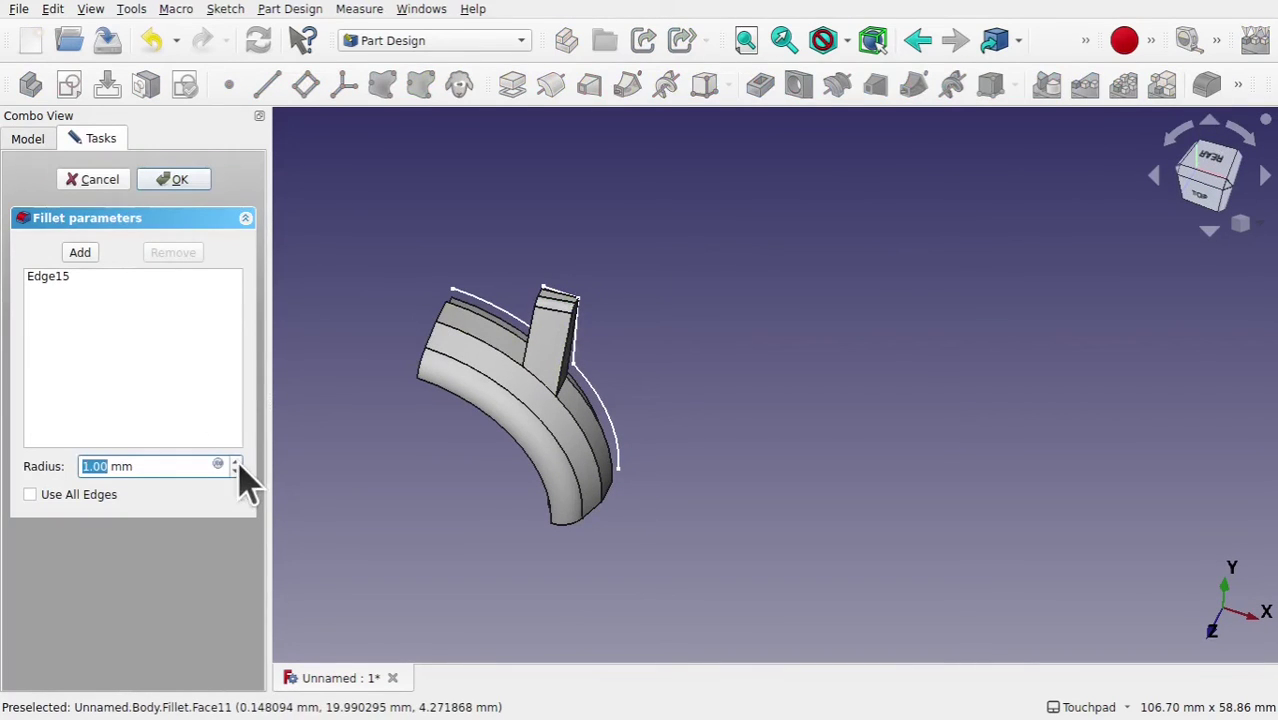
pyautogui.moveTo(600, 400); pyautogui.dragTo(605, 365, button='middle')
pyautogui.scroll(3, 635, 318)
pyautogui.scroll(2, 635, 318)
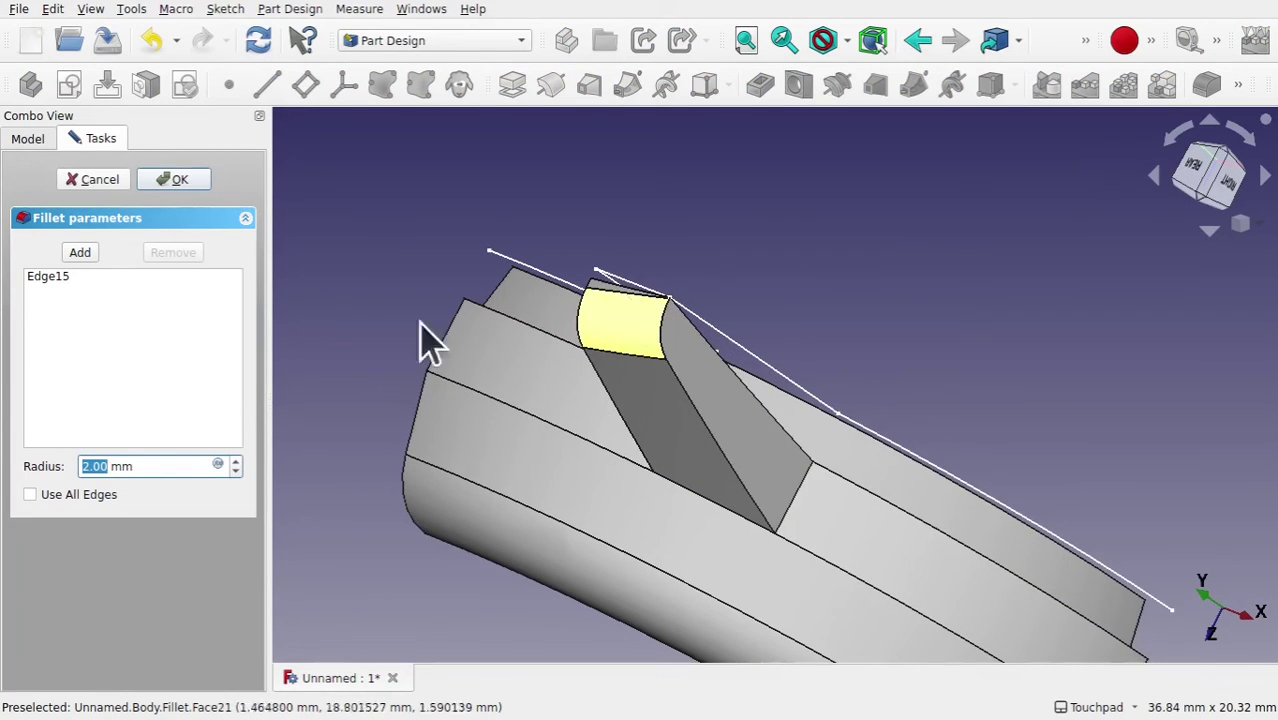
pyautogui.click(178, 180)
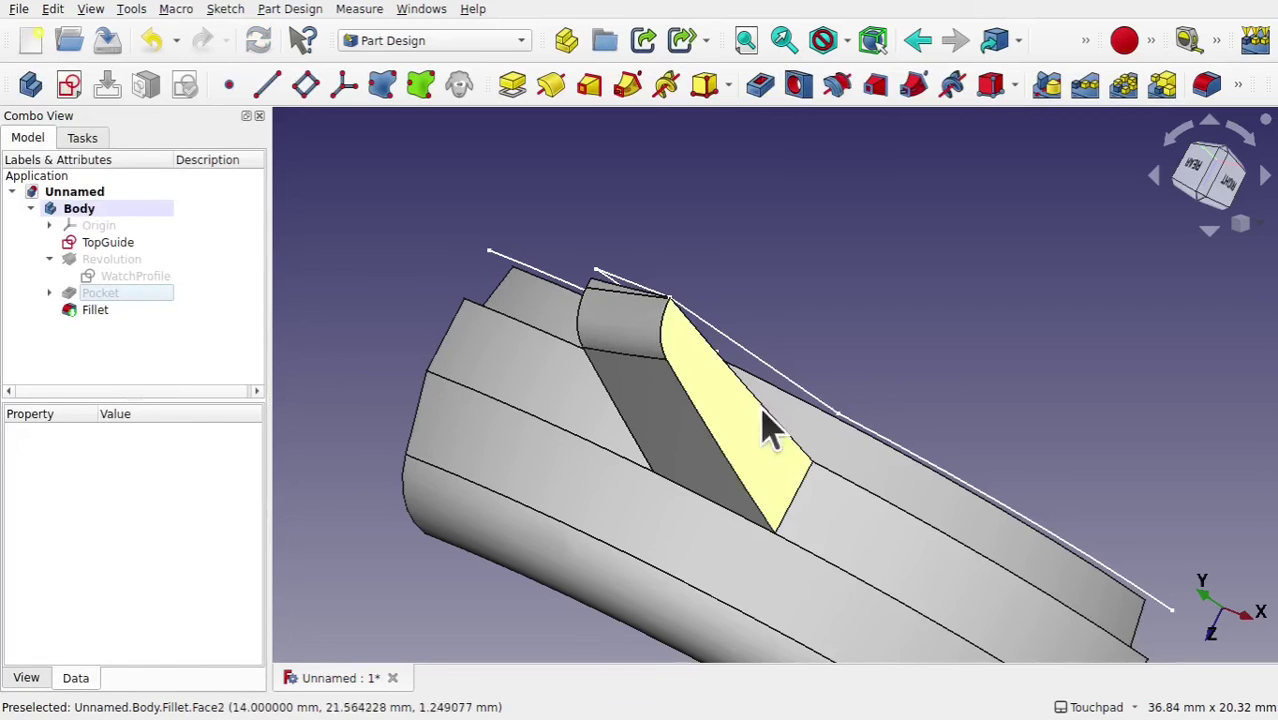
# - Save the document under the file name WatchDemo
pyautogui.moveTo(779, 443); pyautogui.dragTo(690, 390, button='middle')
pyautogui.scroll(-5, 690, 390)
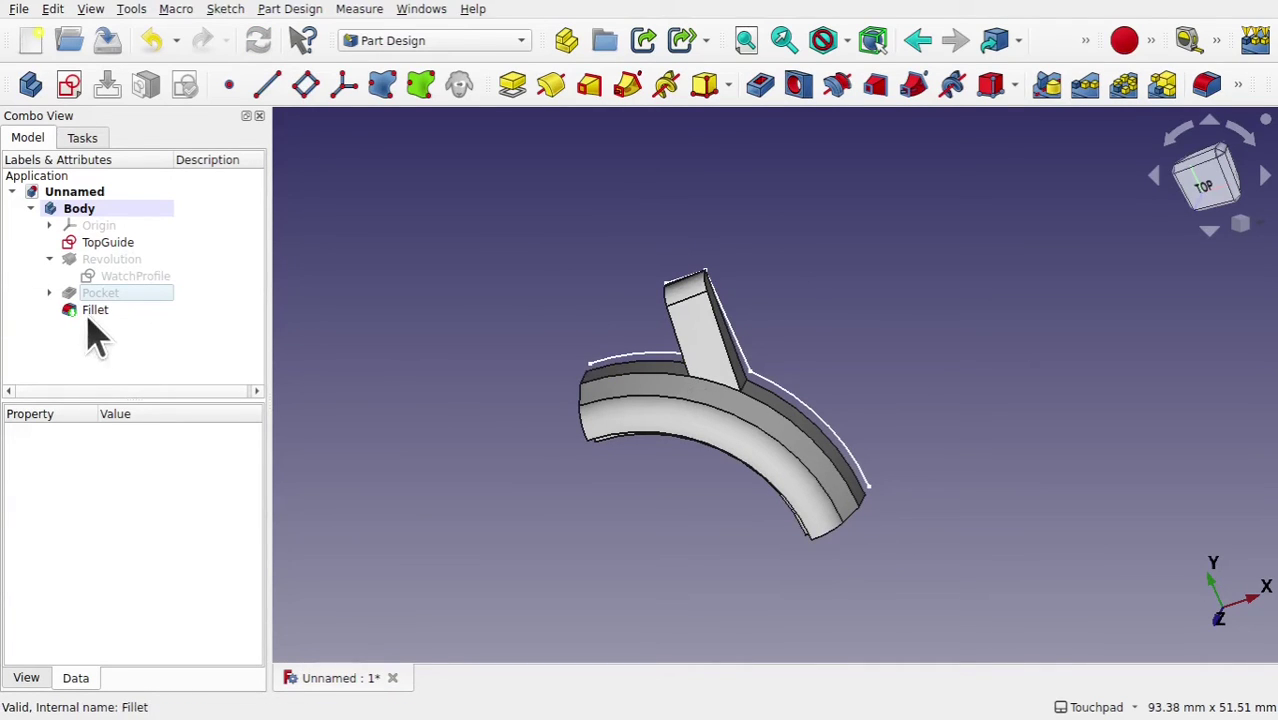
pyautogui.click(118, 260)
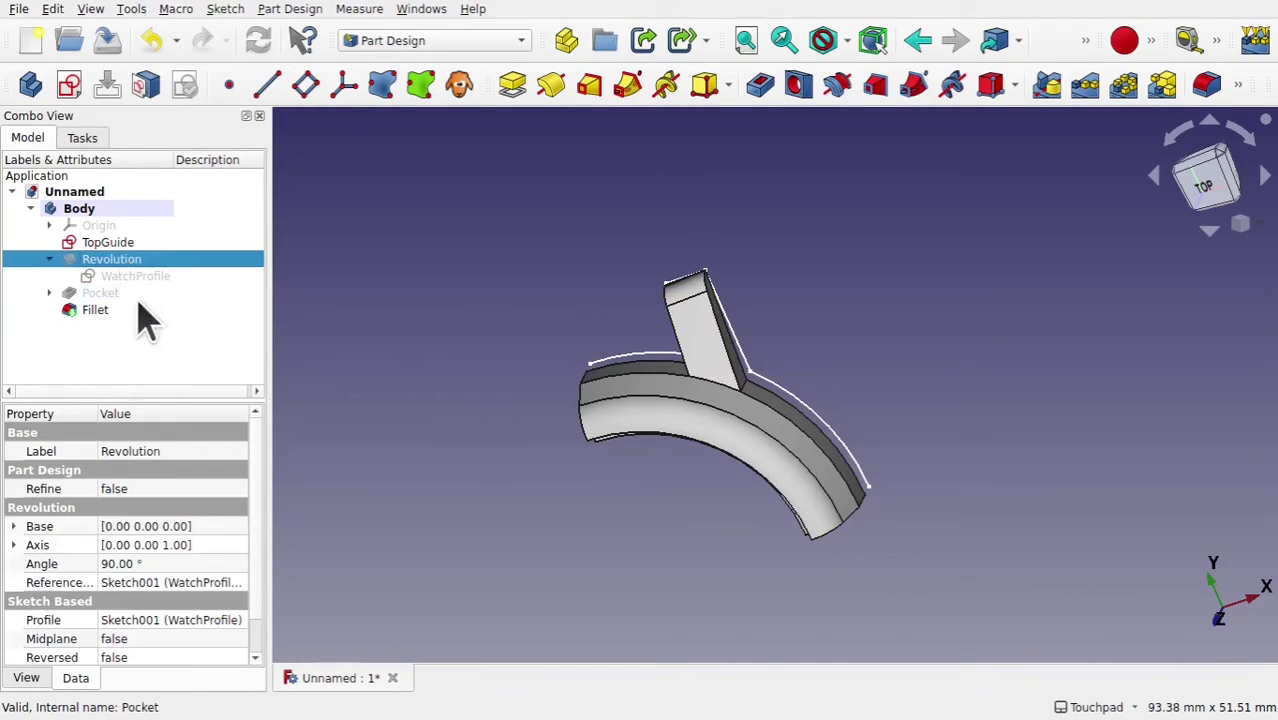
pyautogui.keyDown('ctrl'); pyautogui.click(118, 293); pyautogui.keyUp('ctrl')
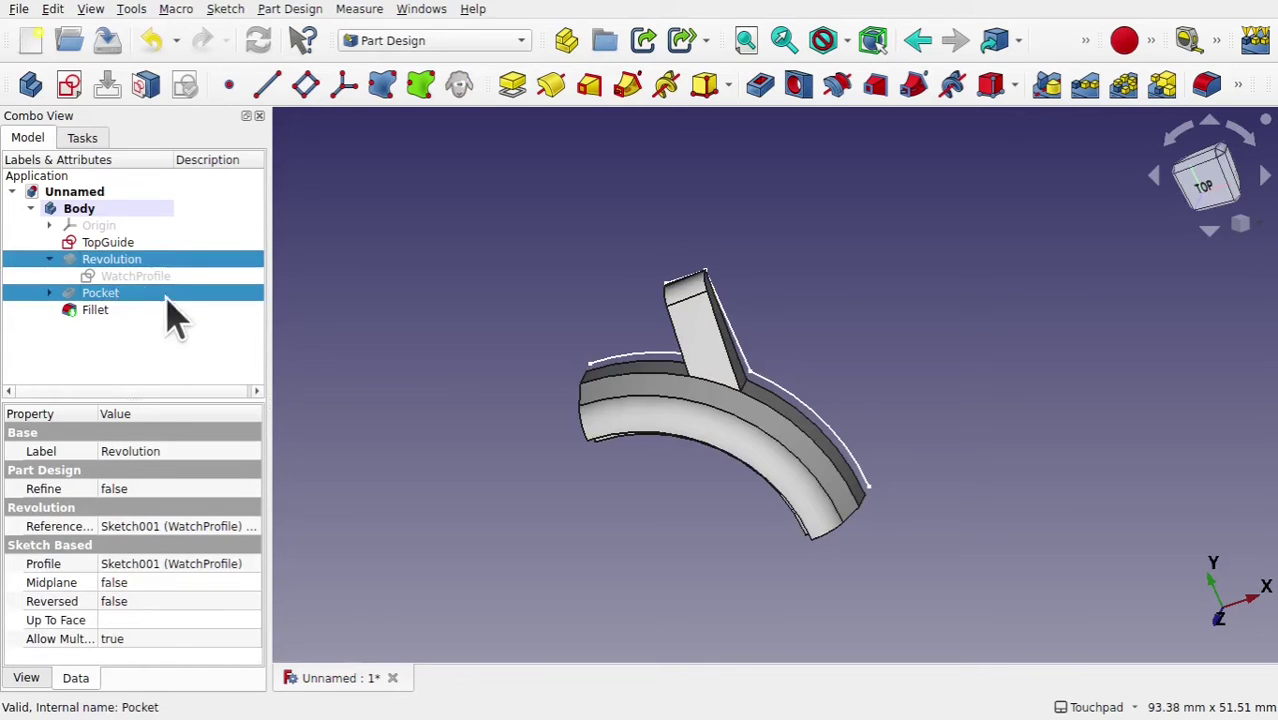
pyautogui.keyDown('ctrl'); pyautogui.click(103, 309); pyautogui.keyUp('ctrl')
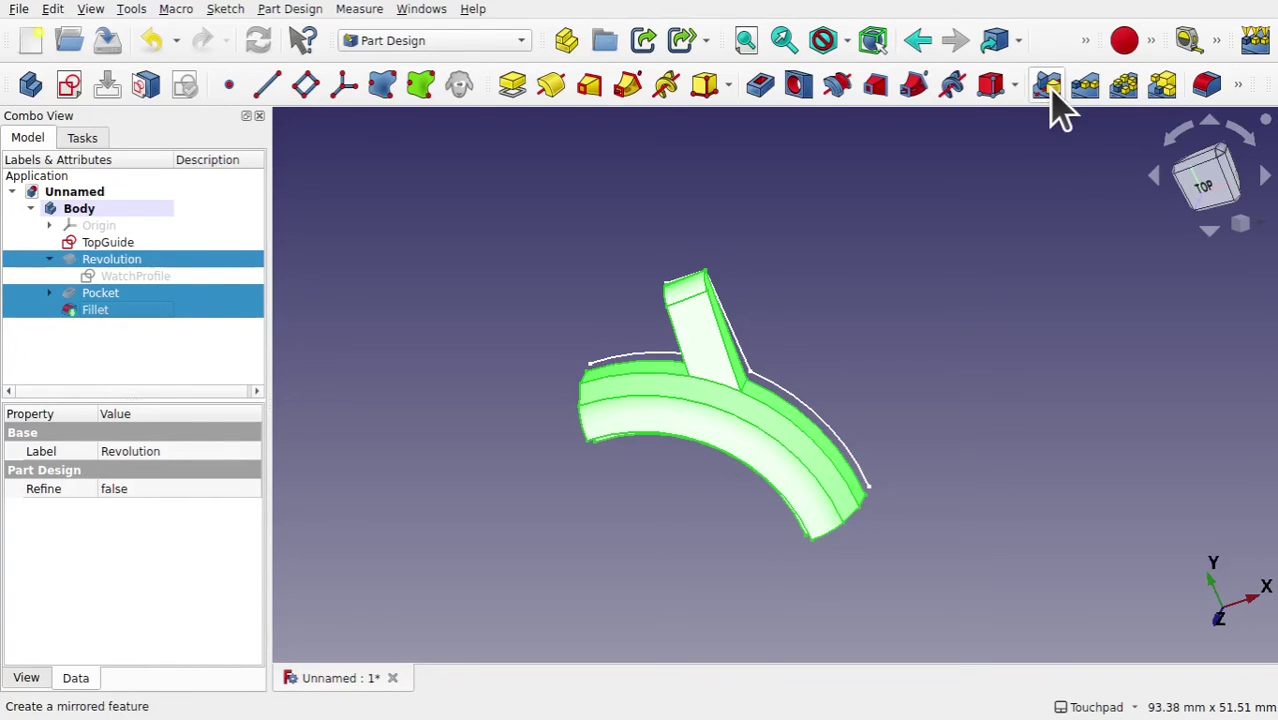
pyautogui.hotkey('ctrl', 's')
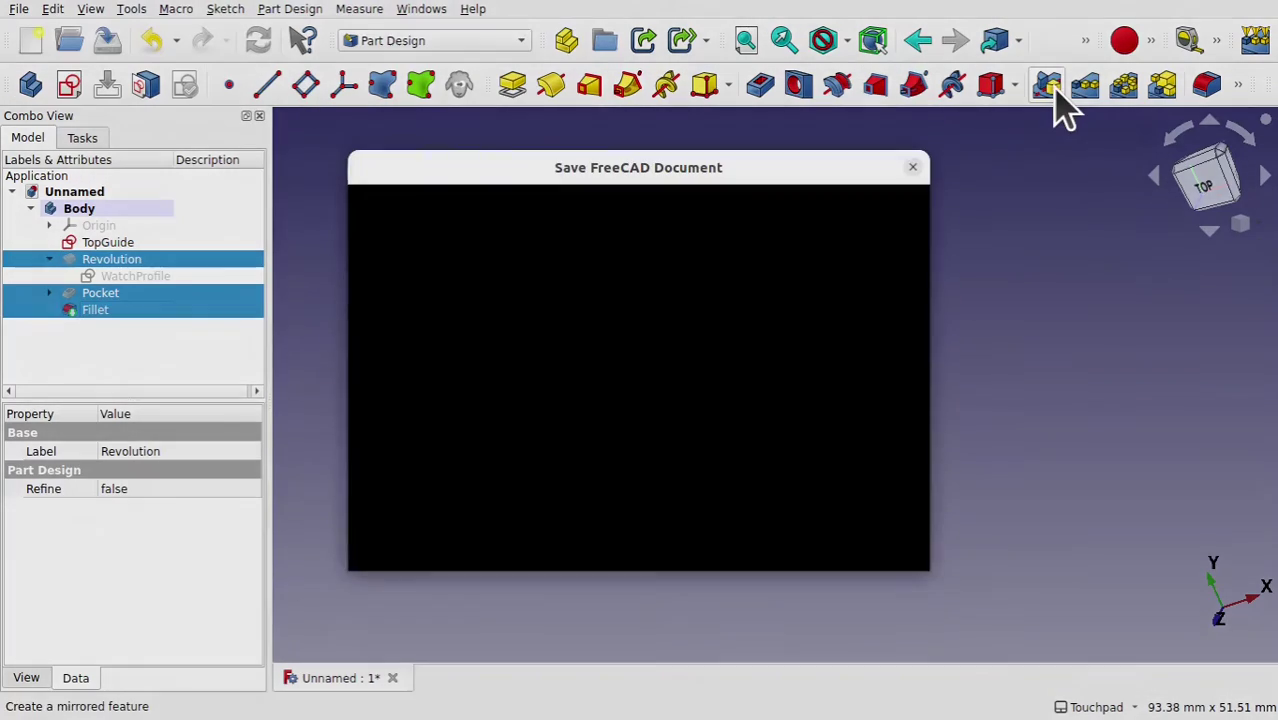
pyautogui.write('WatchDemo')
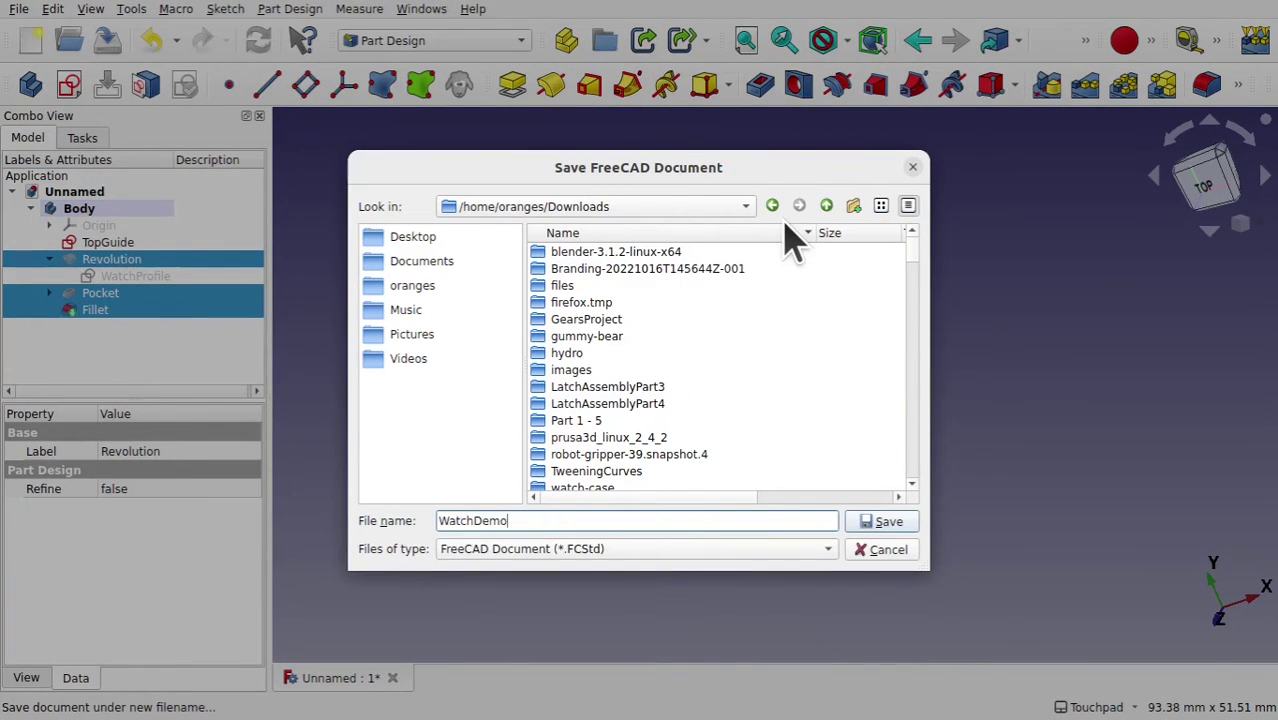
pyautogui.press('Return')
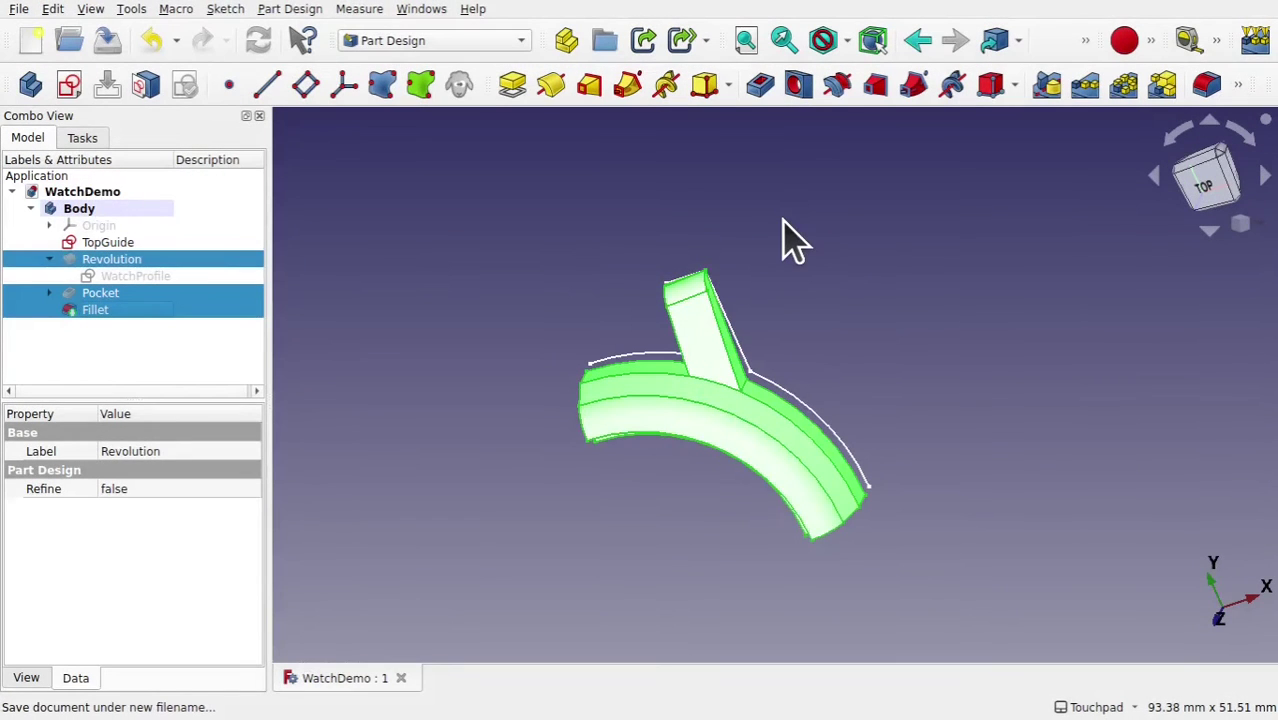
# - Mirror the Revolution, Pocket and Fillet features together about the vertical sketch axis
pyautogui.click(301, 276)
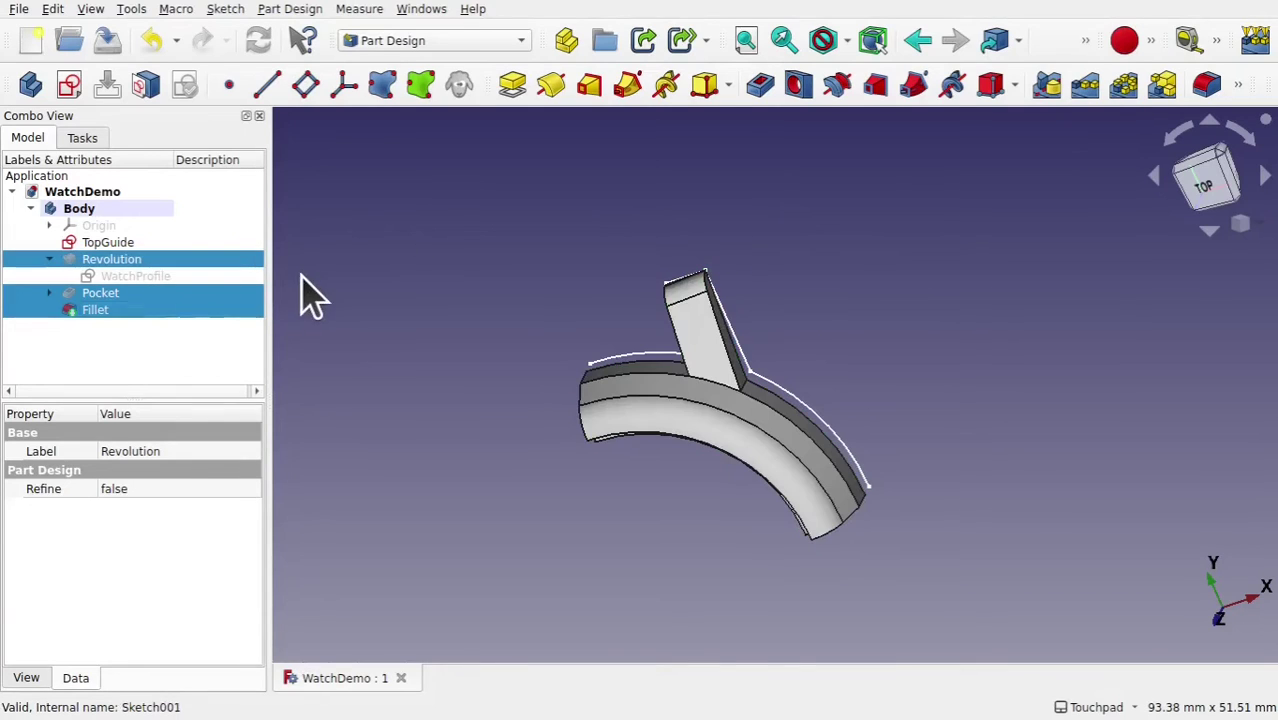
pyautogui.click(112, 262)
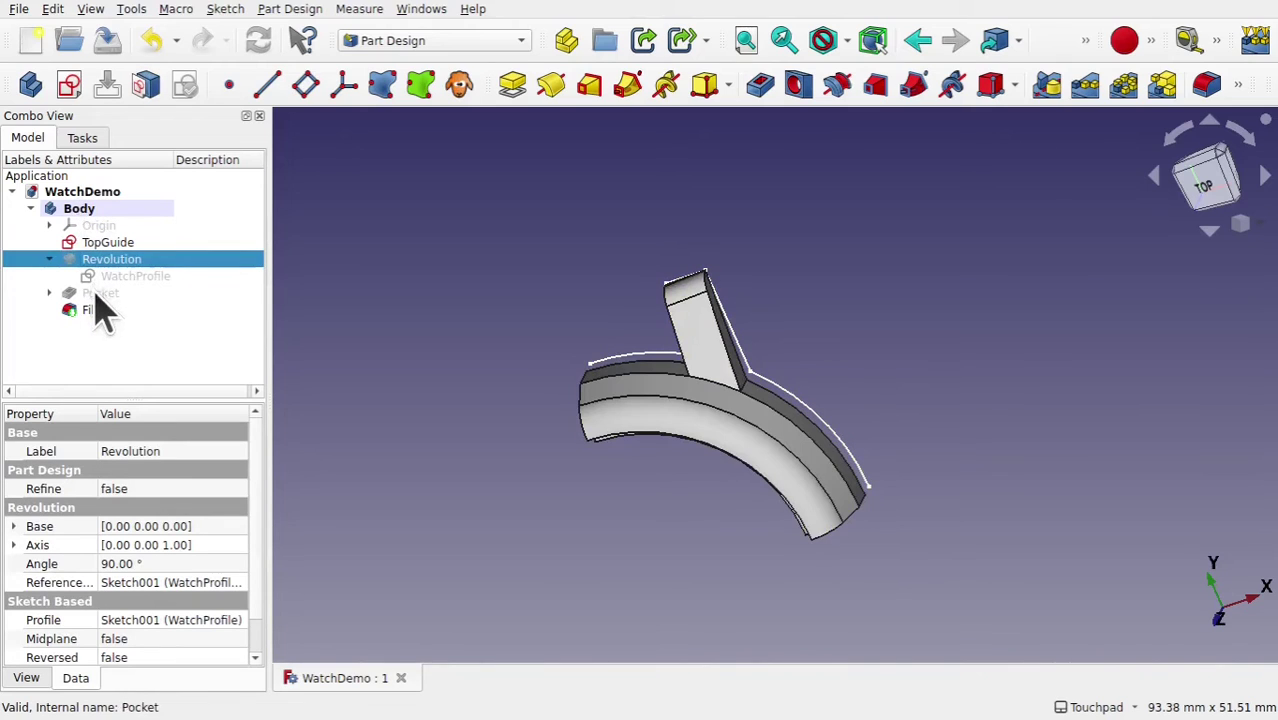
pyautogui.click(50, 260)
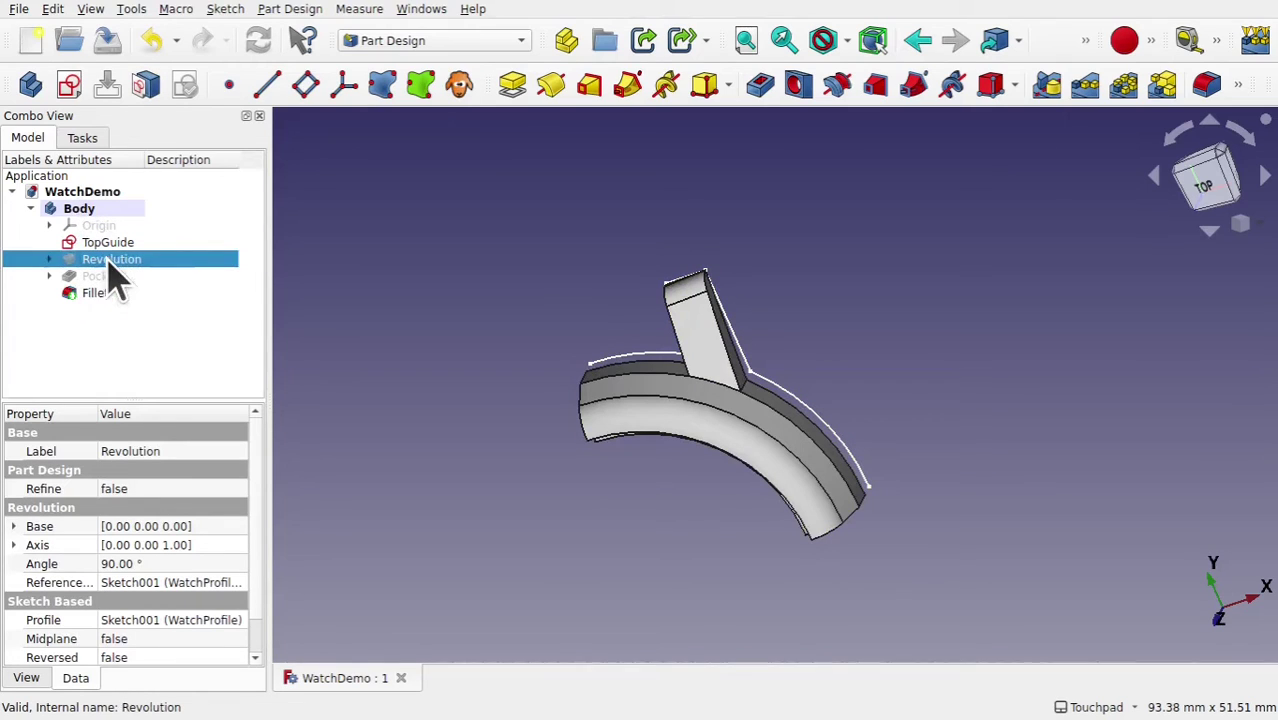
pyautogui.keyDown('ctrl'); pyautogui.click(104, 277); pyautogui.keyUp('ctrl')
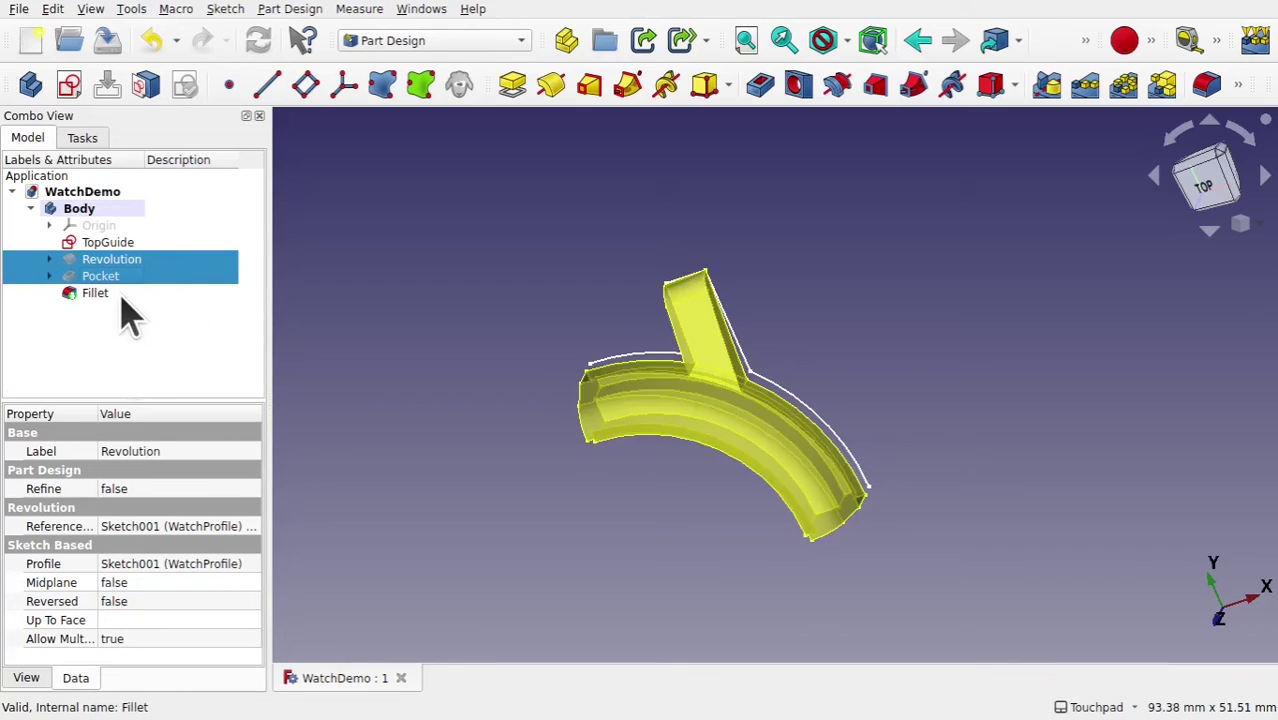
pyautogui.keyDown('ctrl'); pyautogui.click(120, 297); pyautogui.keyUp('ctrl')
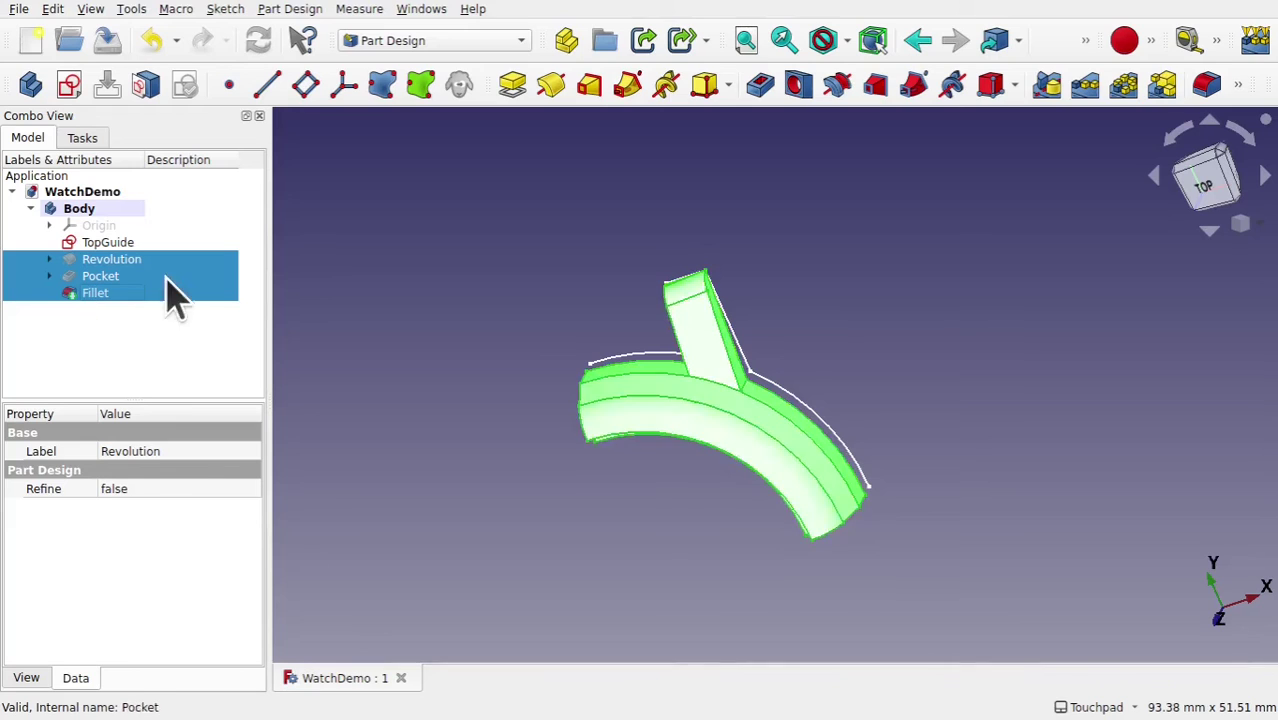
pyautogui.click(1048, 88)
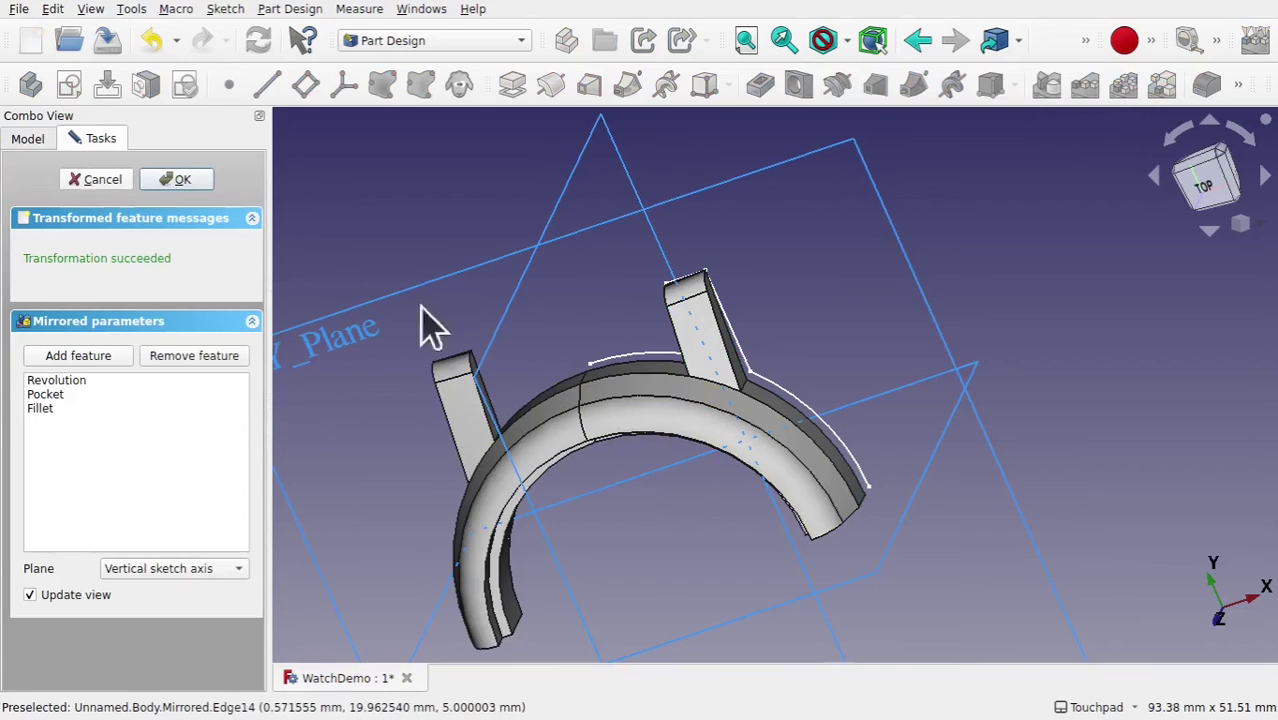
pyautogui.click(181, 185)
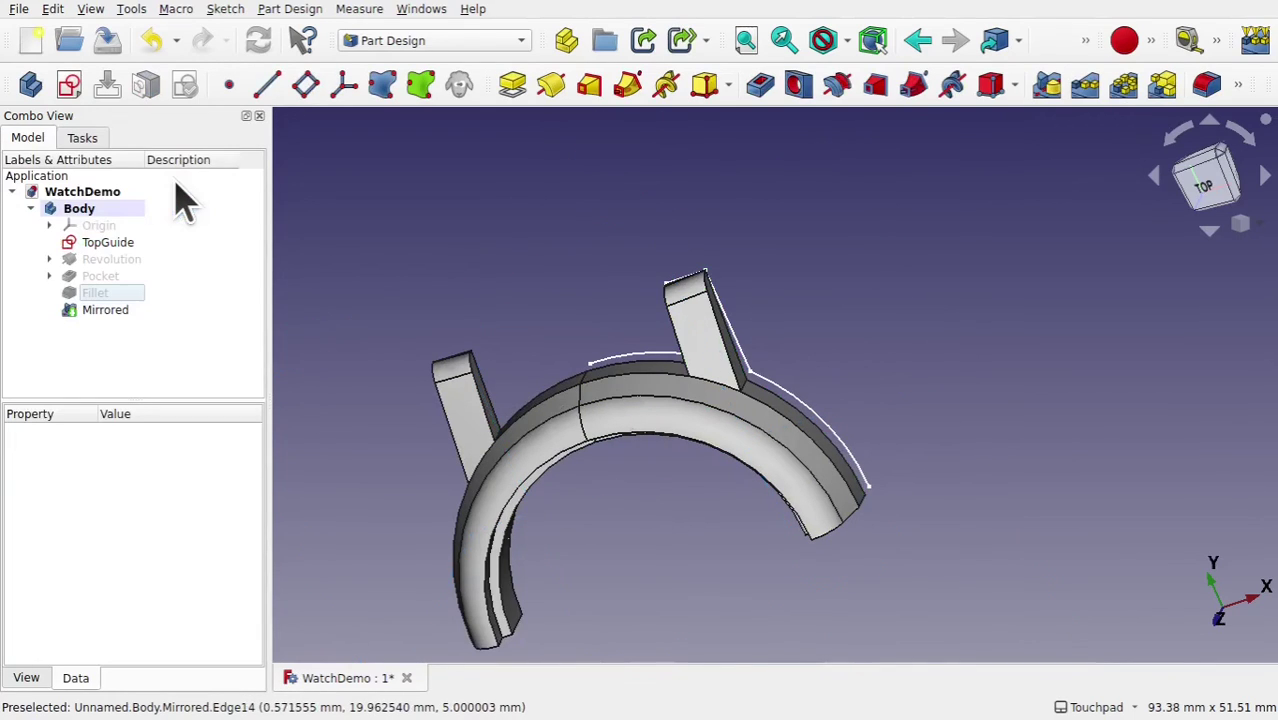
# - Try to mirror the Mirrored feature about the base XY plane, and delete the Mirrored feature
pyautogui.click(110, 312)
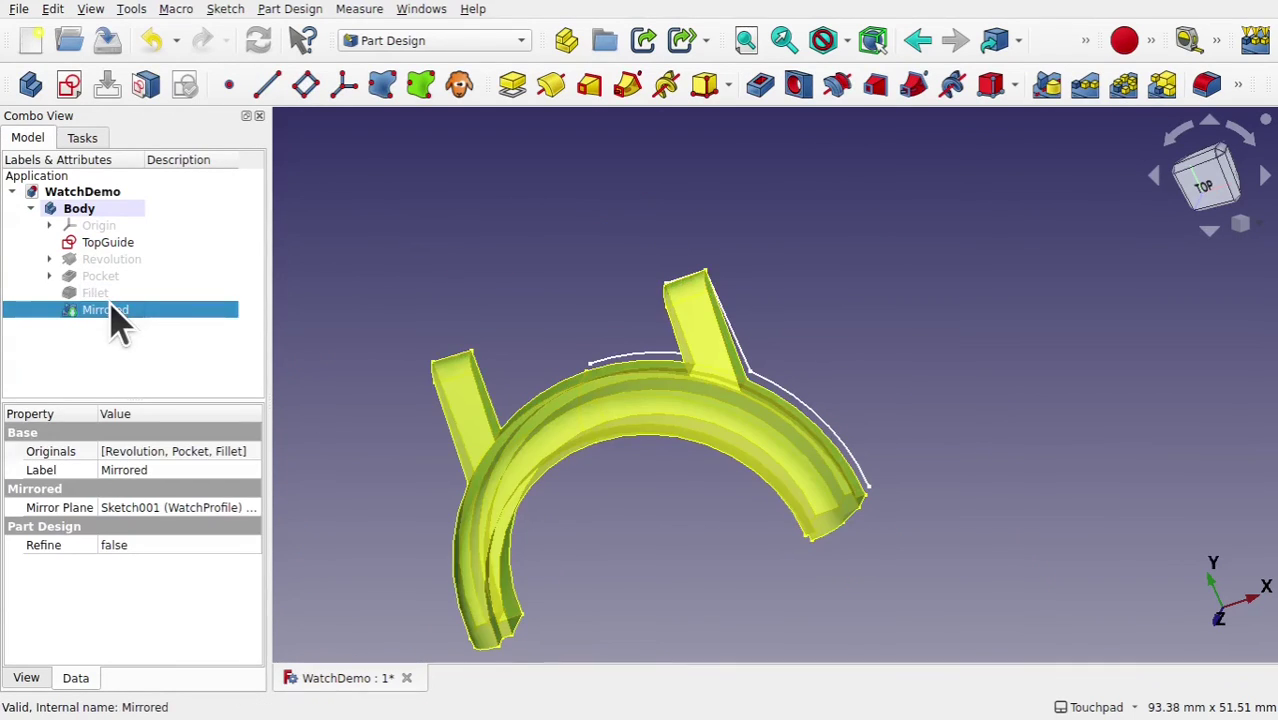
pyautogui.click(1047, 86)
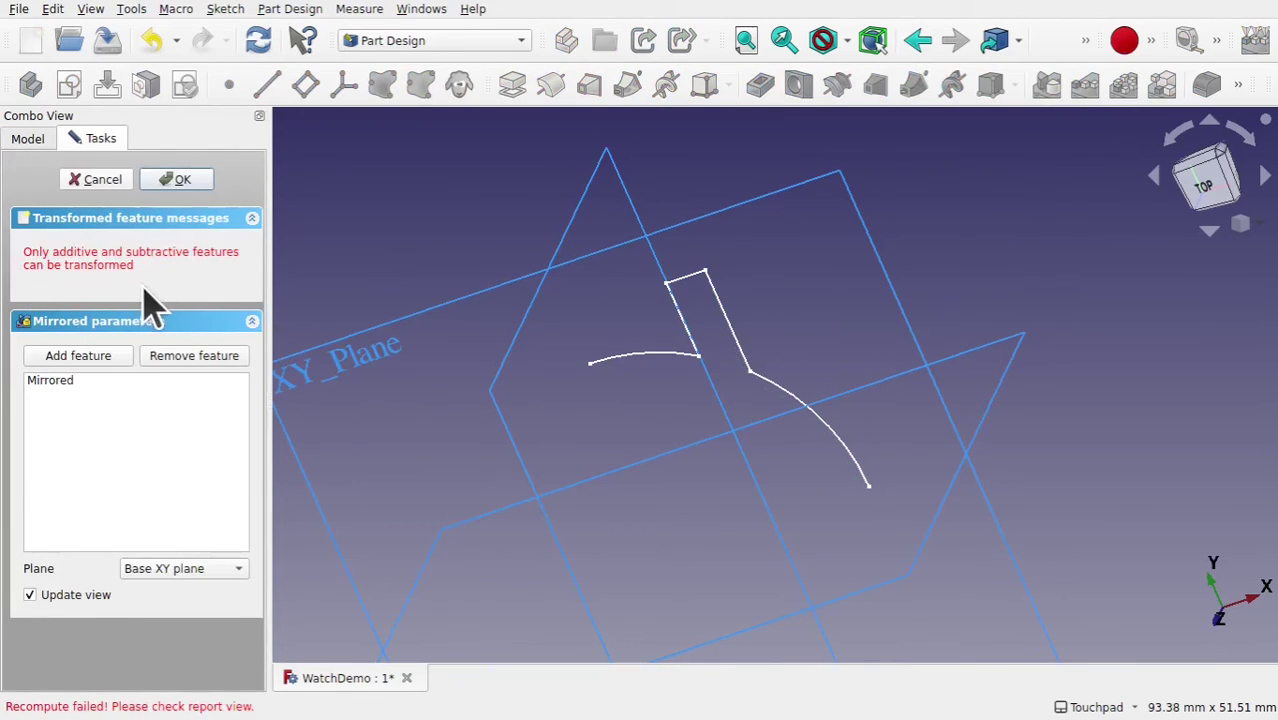
pyautogui.click(103, 180)
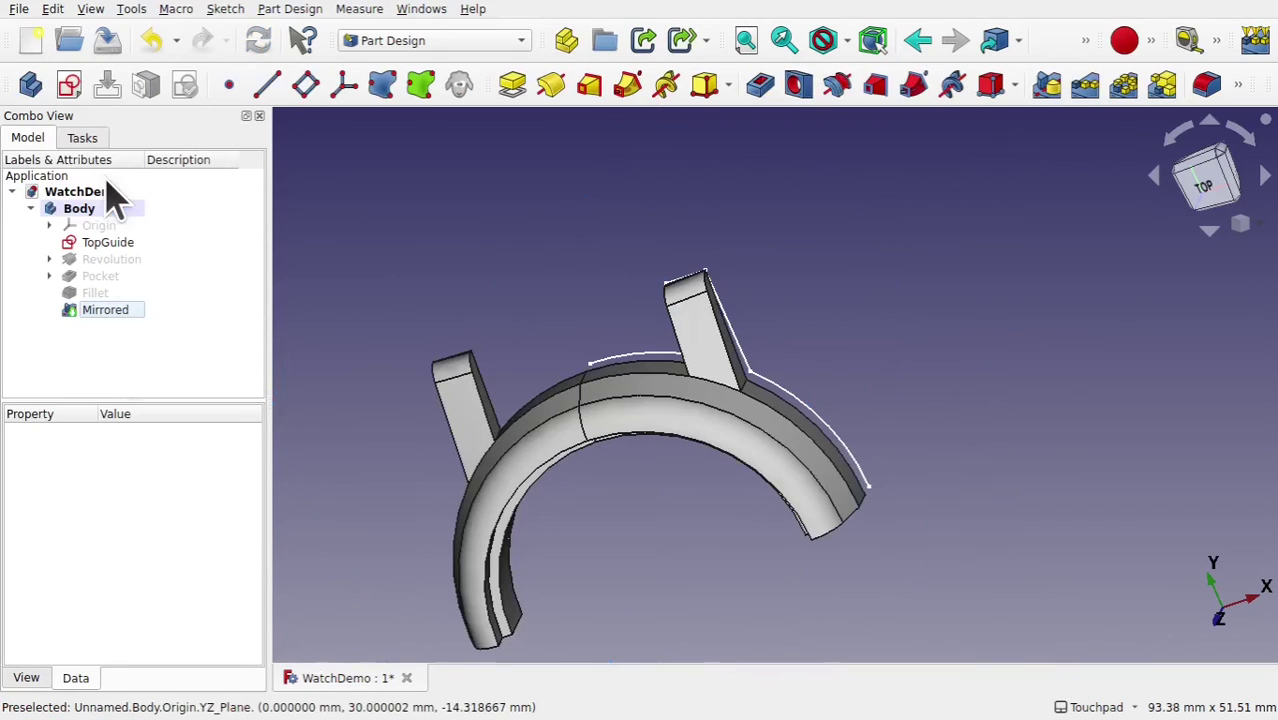
pyautogui.click(118, 318)
pyautogui.press('Delete')
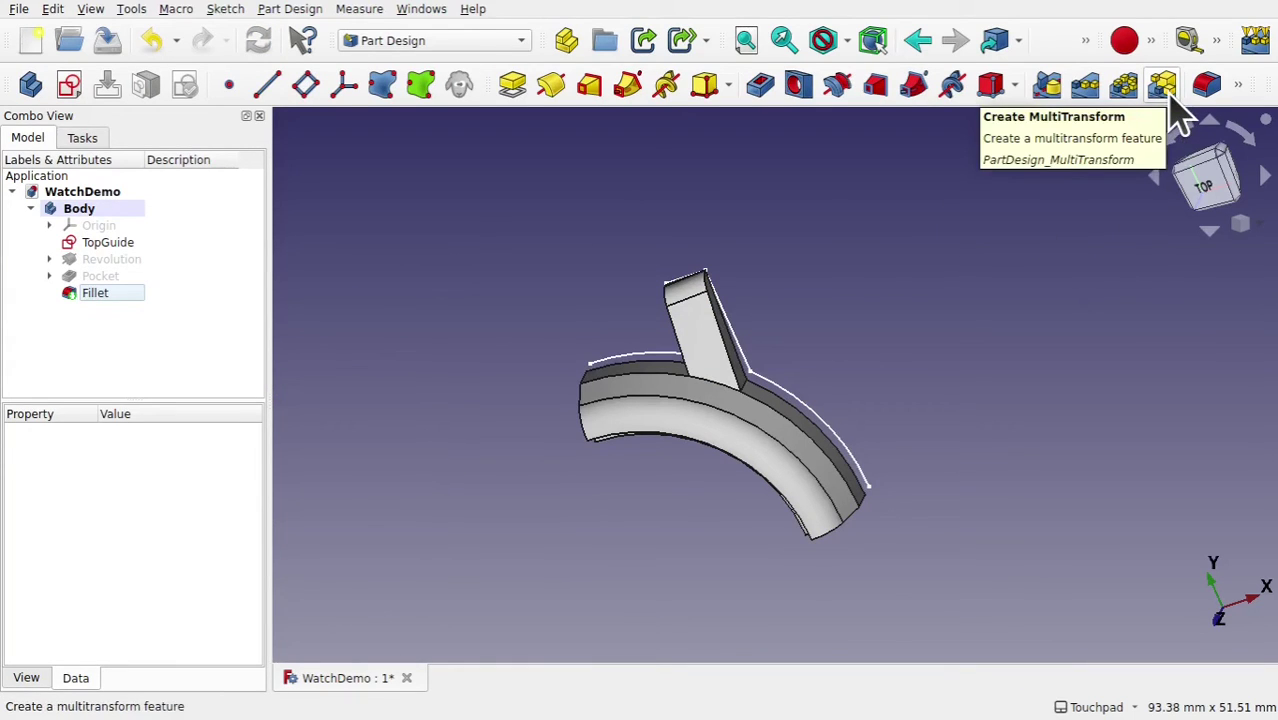
# - Create a MultiTransform from the Revolution, Pocket and Fillet features
pyautogui.click(108, 262)
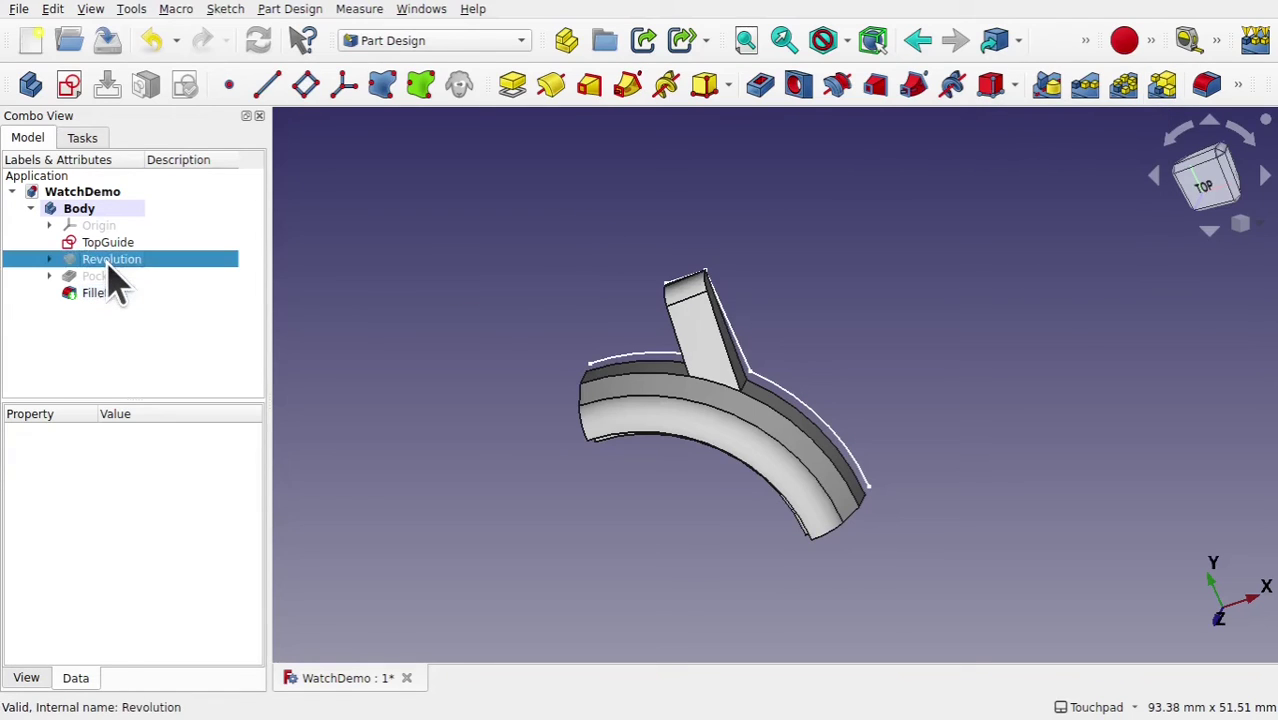
pyautogui.keyDown('ctrl'); pyautogui.click(112, 276); pyautogui.keyUp('ctrl')
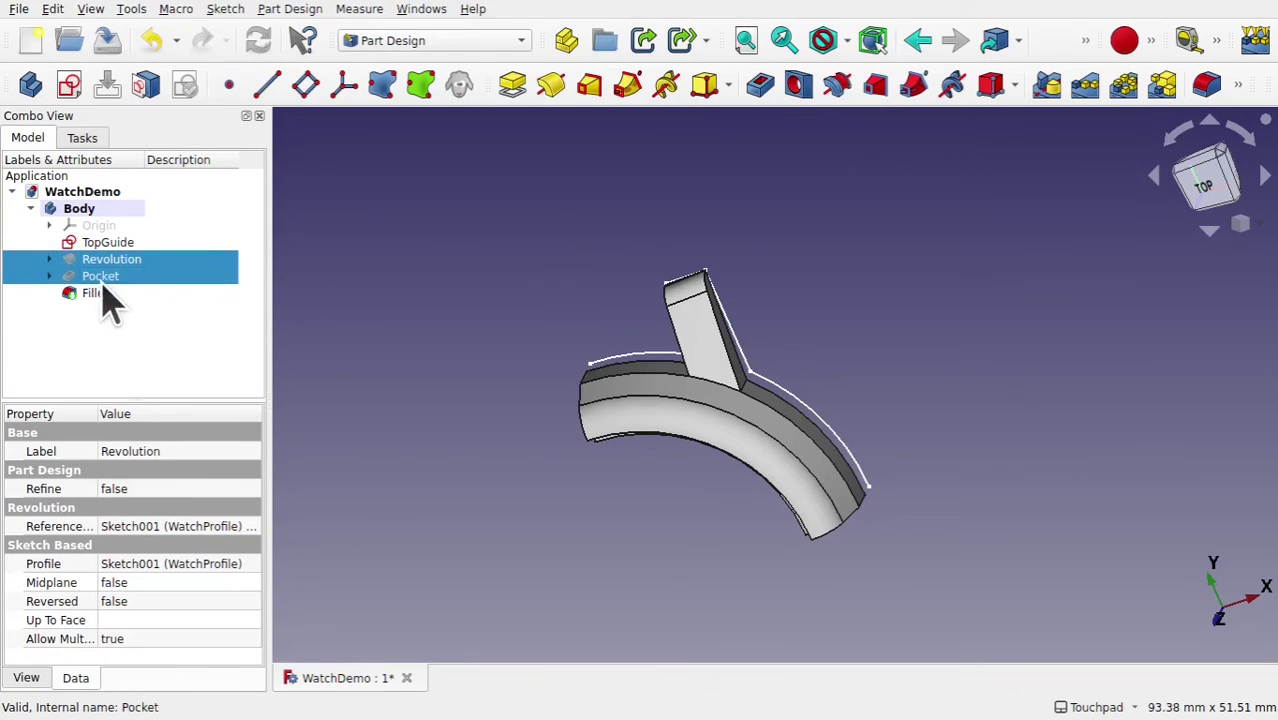
pyautogui.keyDown('ctrl'); pyautogui.click(100, 294); pyautogui.keyUp('ctrl')
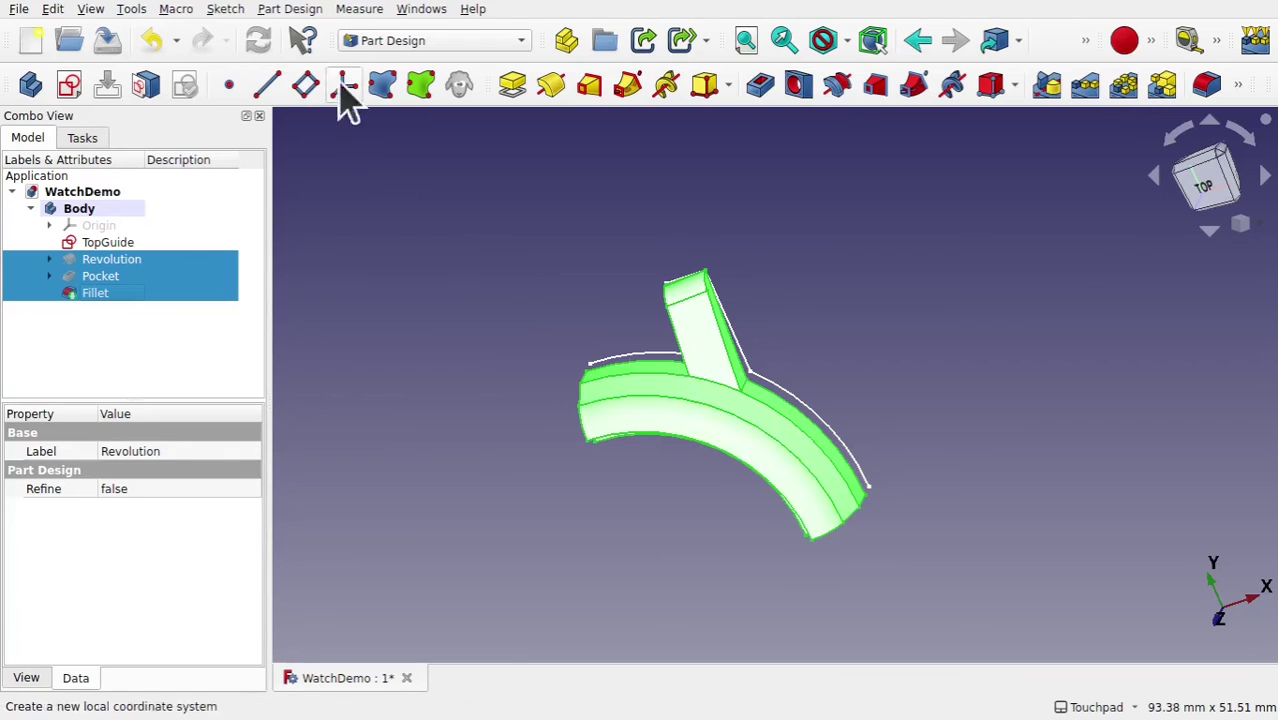
pyautogui.click(292, 10)
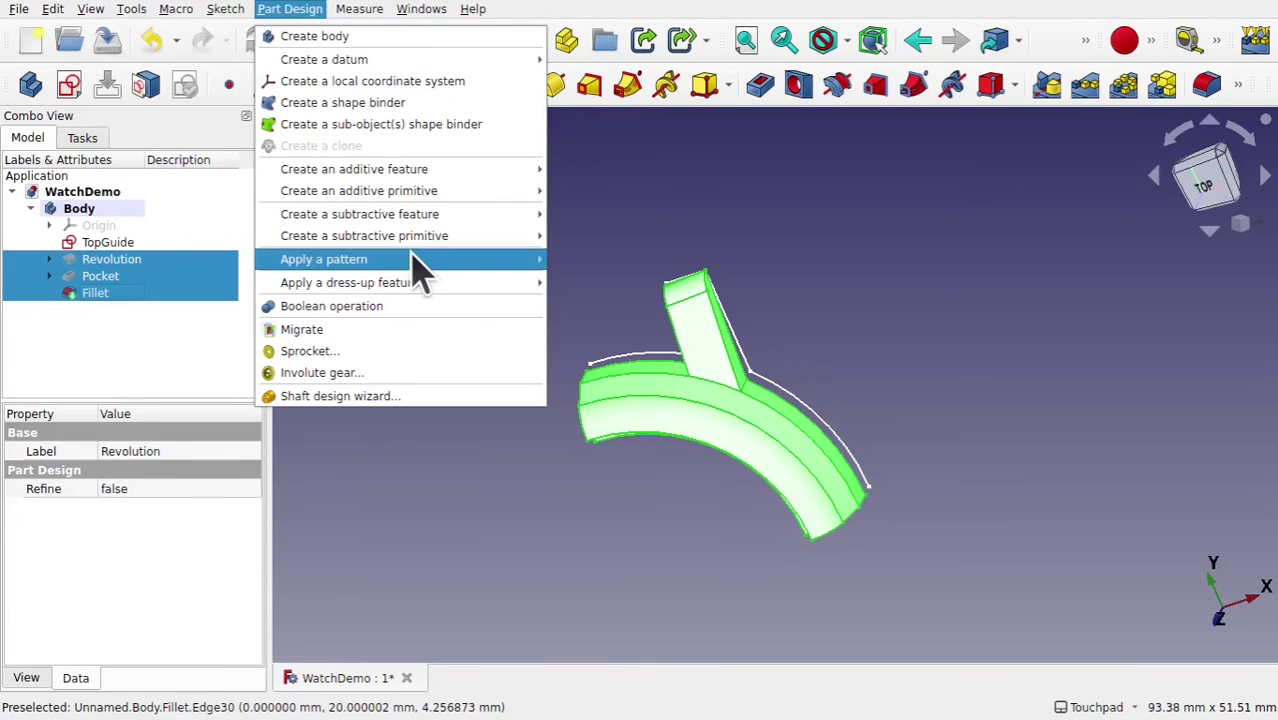
pyautogui.moveTo(421, 270)
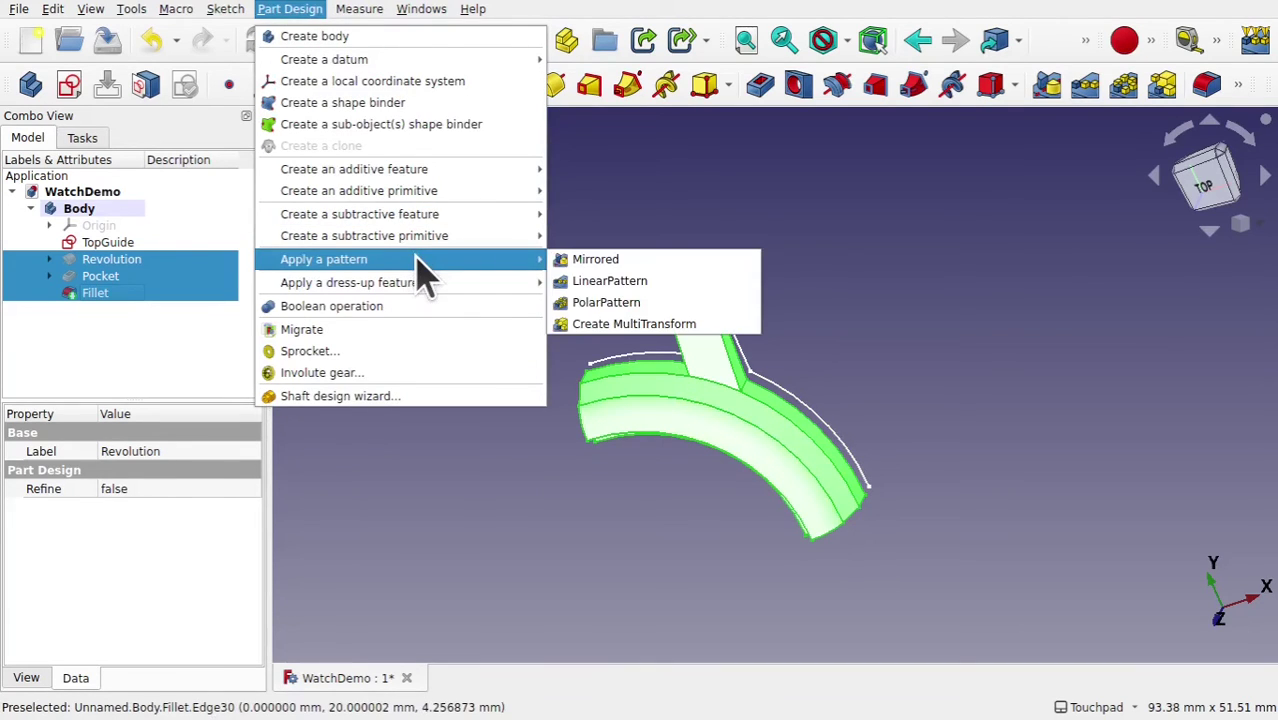
pyautogui.click(645, 330)
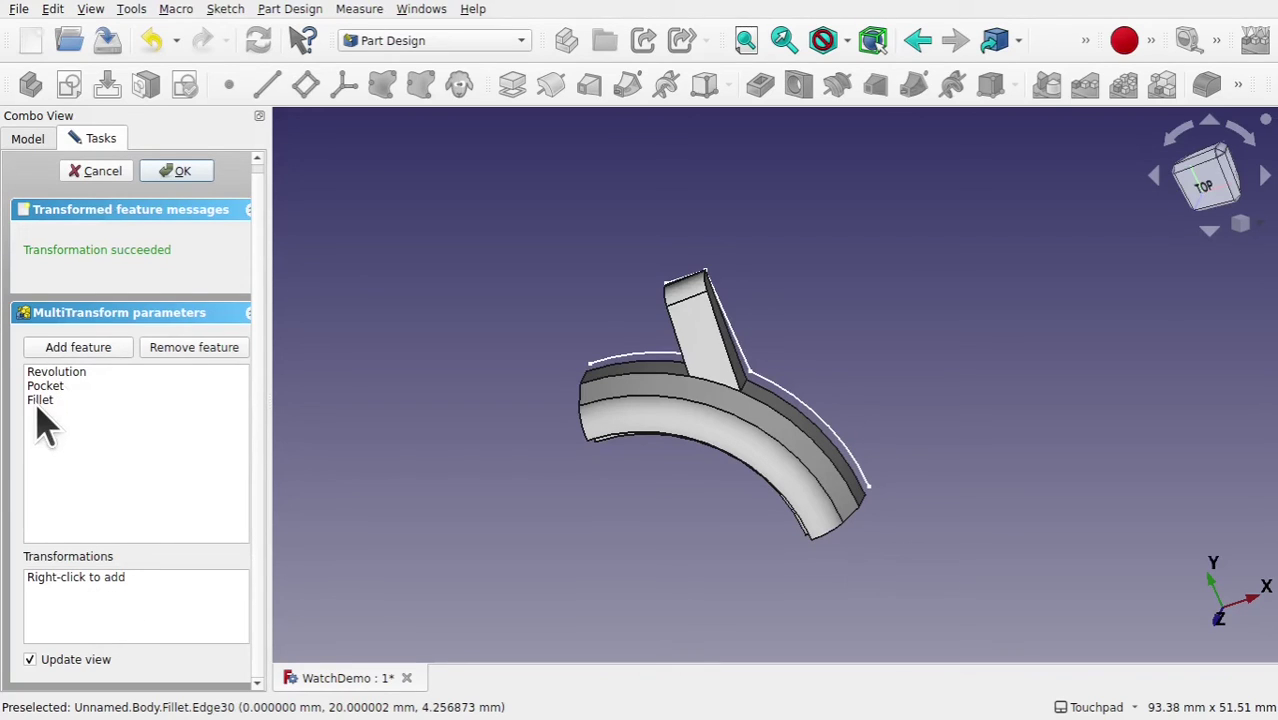
# - Add a mirrored transformation about the base YZ plane to the MultiTransform
pyautogui.rightClick(129, 623)
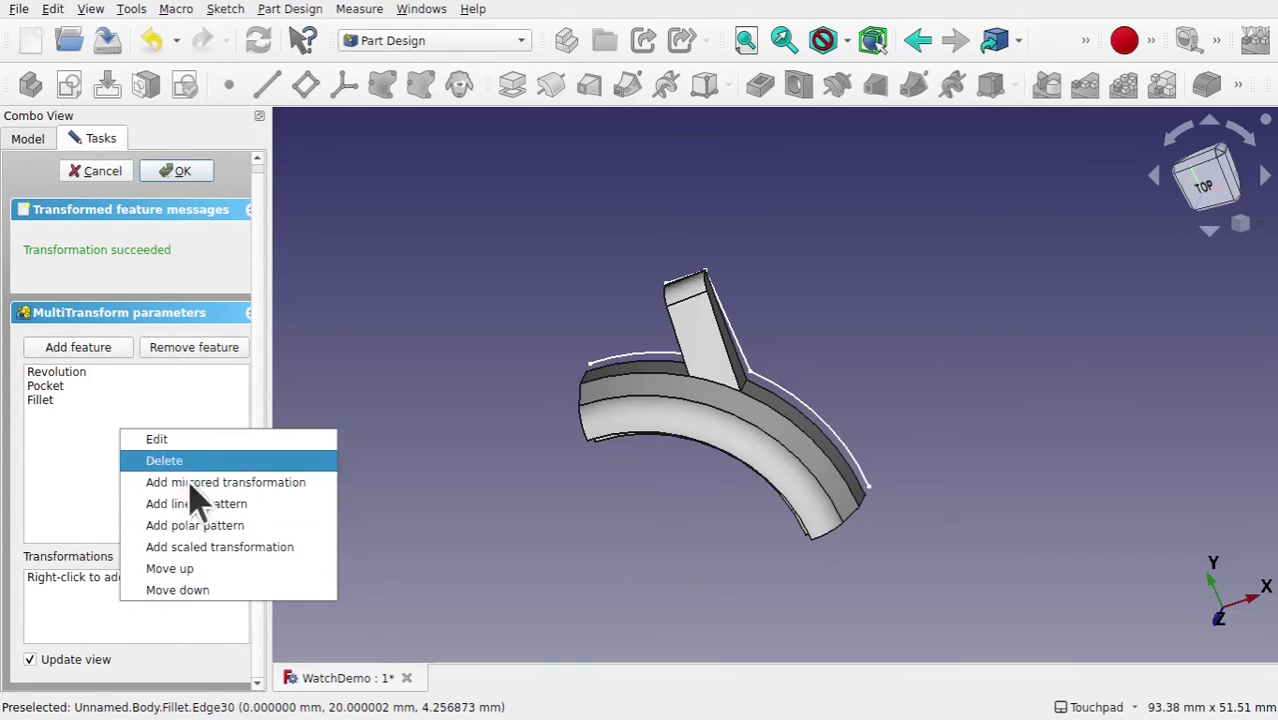
pyautogui.click(272, 484)
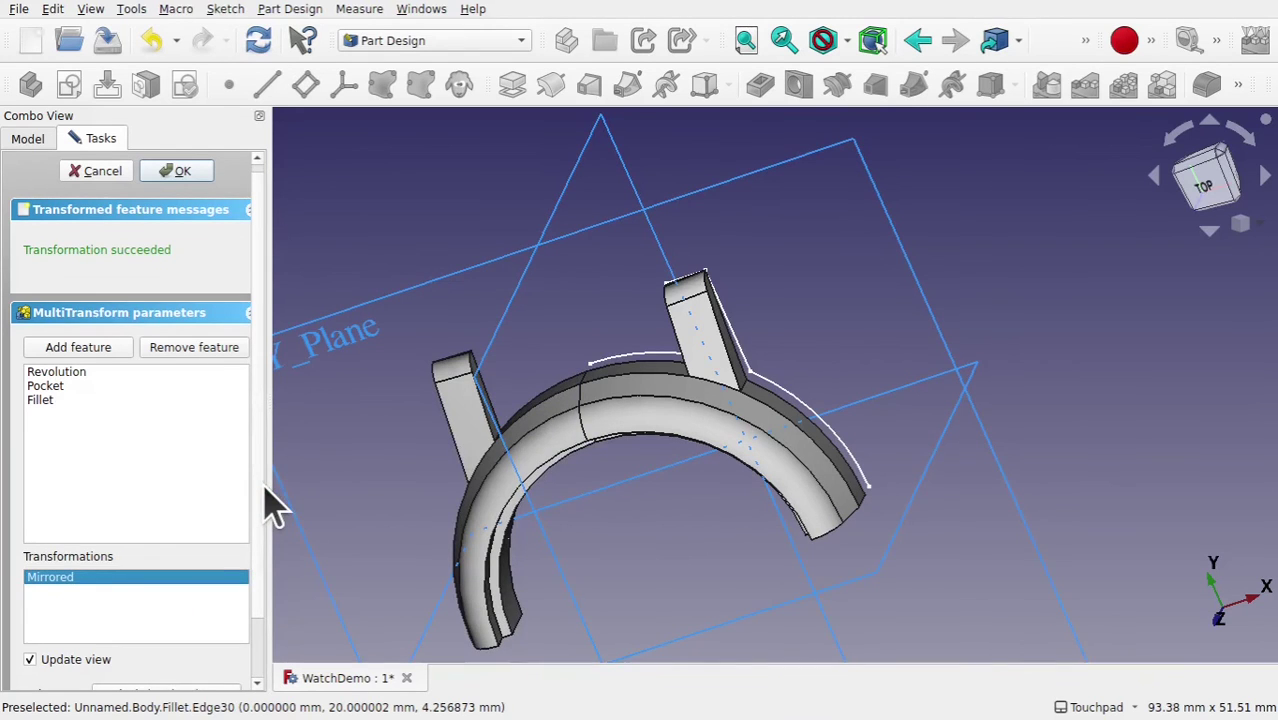
pyautogui.scroll(-4, 442, 371)
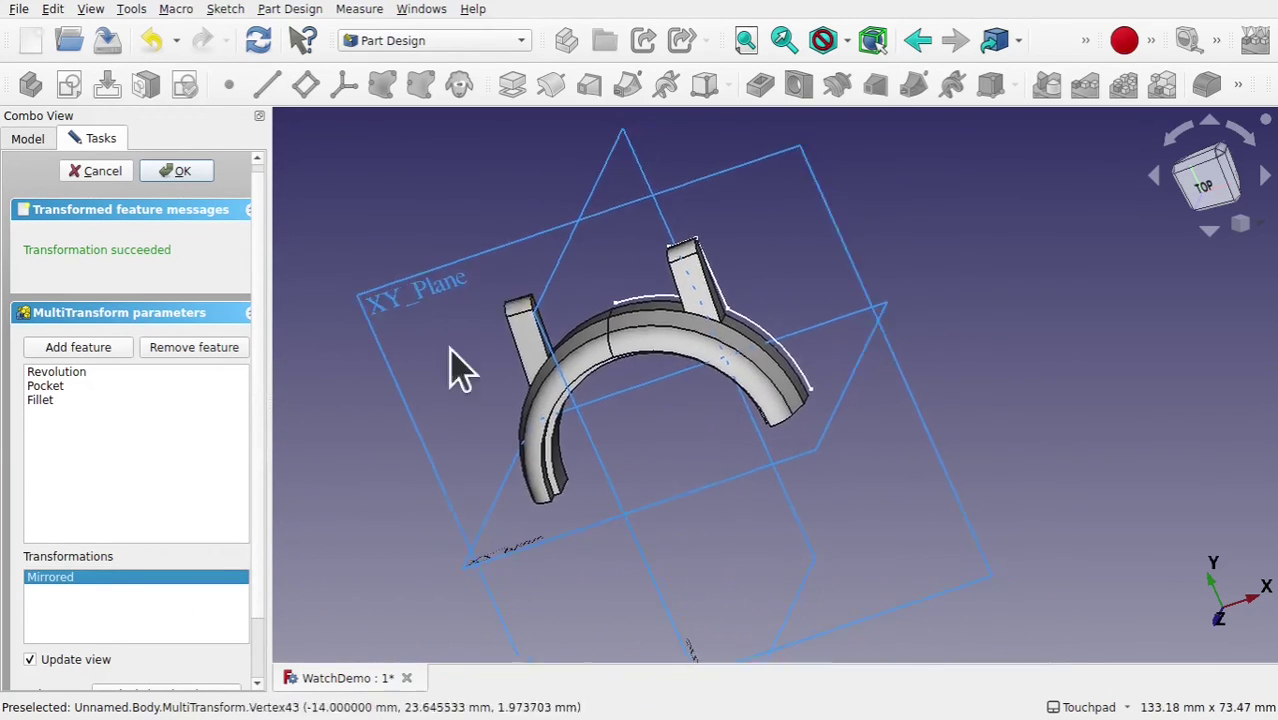
pyautogui.scroll(-1, 255, 460)
pyautogui.click(178, 628)
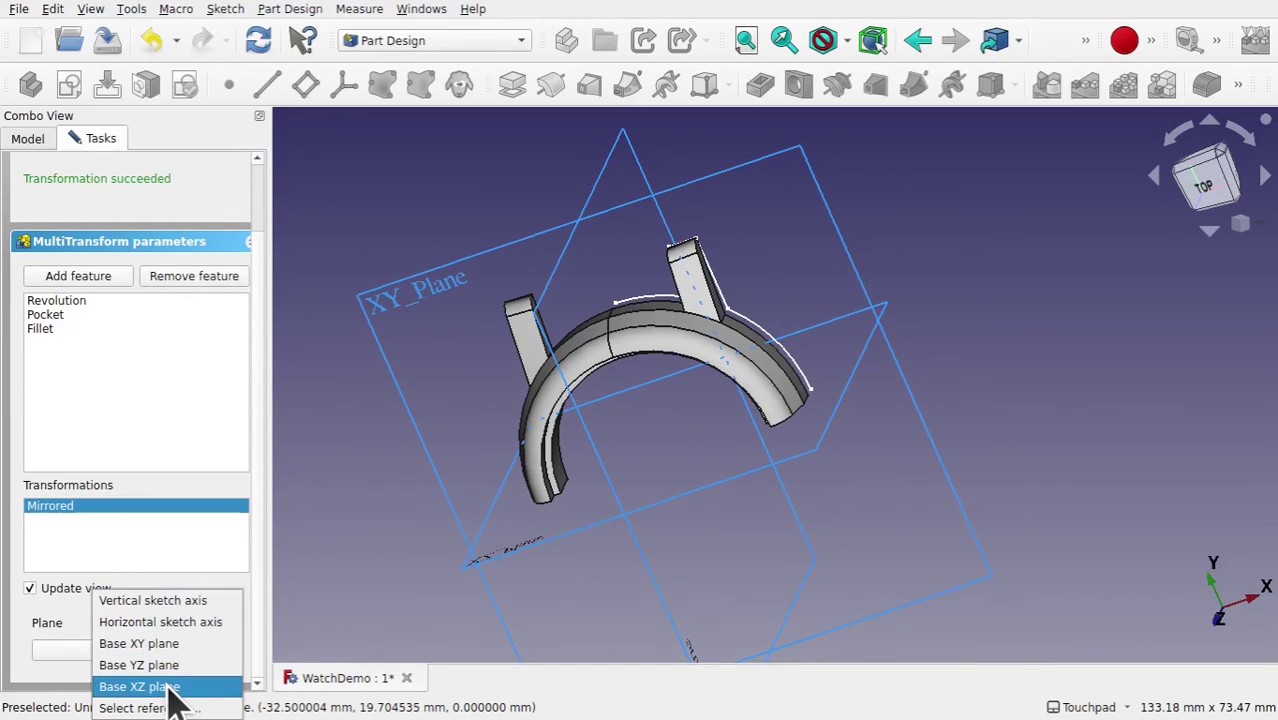
pyautogui.click(160, 666)
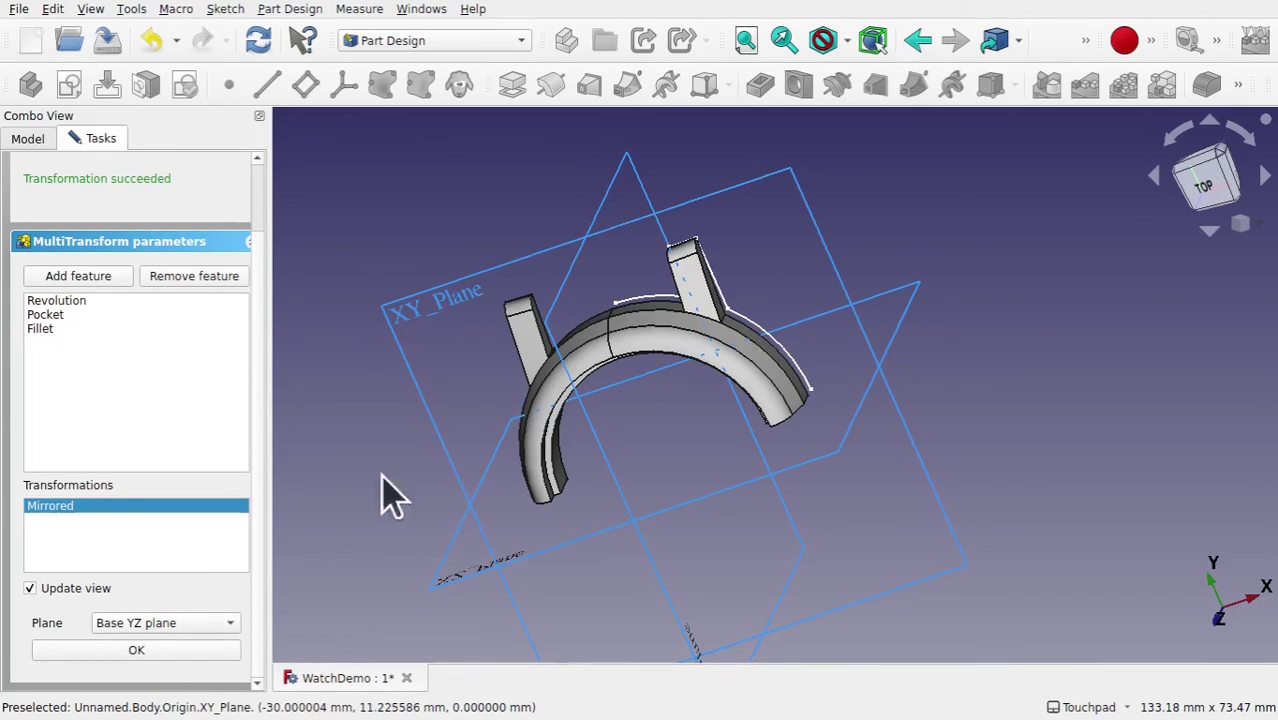
pyautogui.click(137, 651)
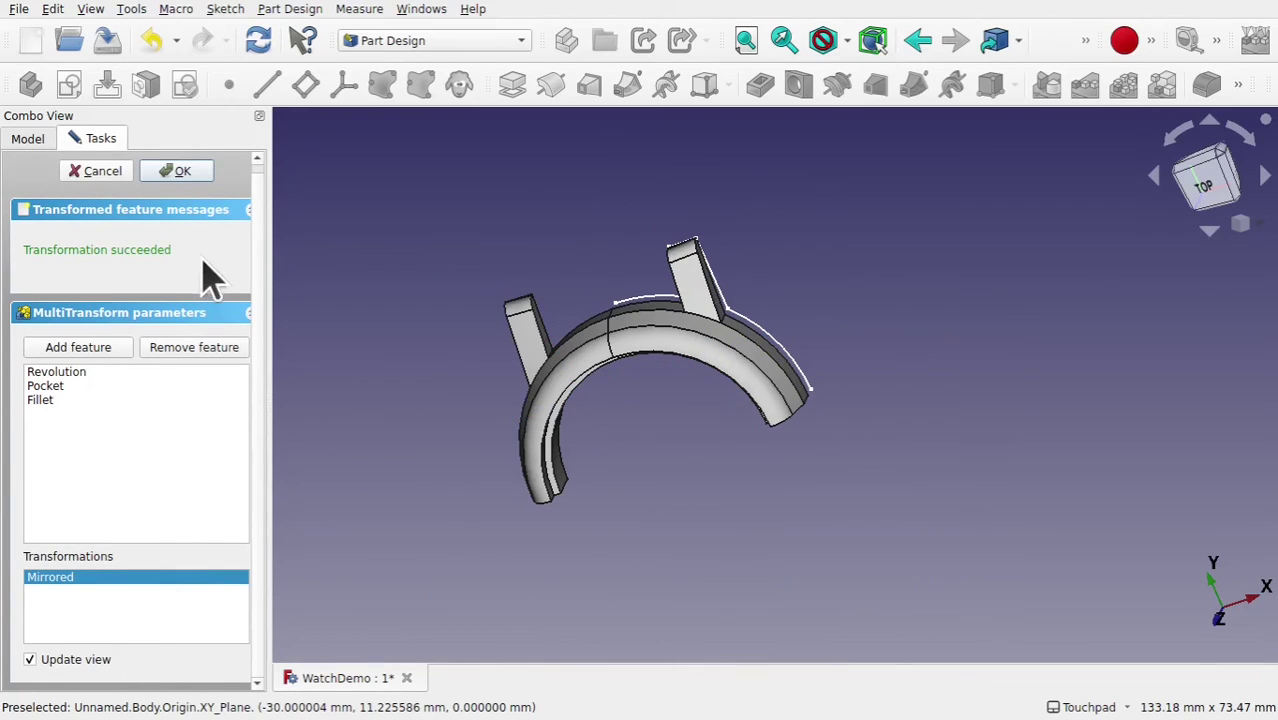
# - Add a second mirrored transformation about the base XZ plane and finish the MultiTransform
pyautogui.rightClick(128, 605)
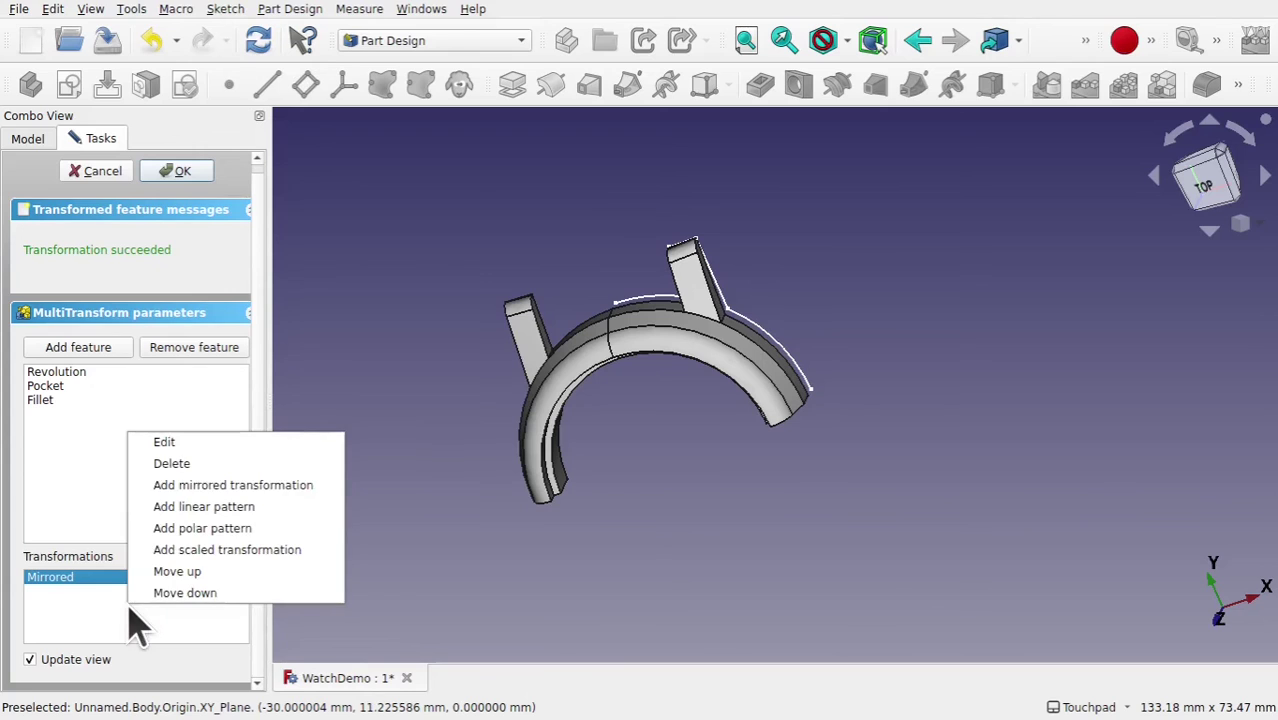
pyautogui.click(232, 484)
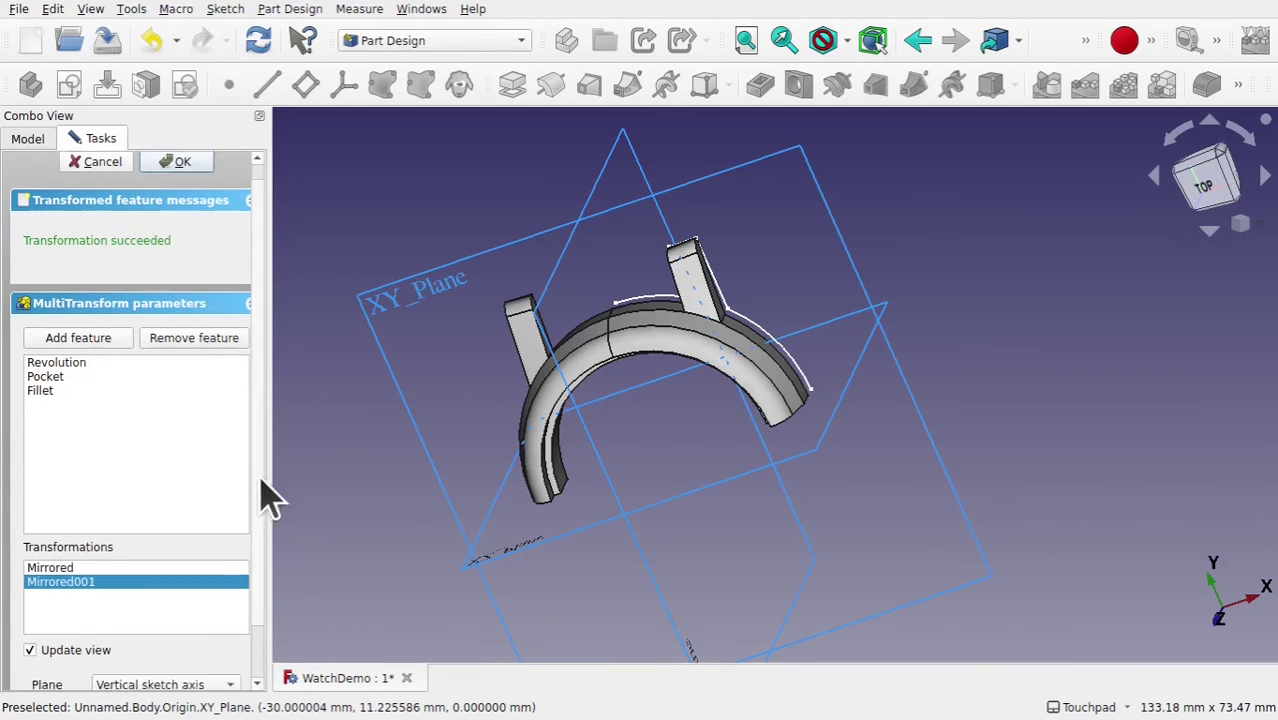
pyautogui.click(200, 630)
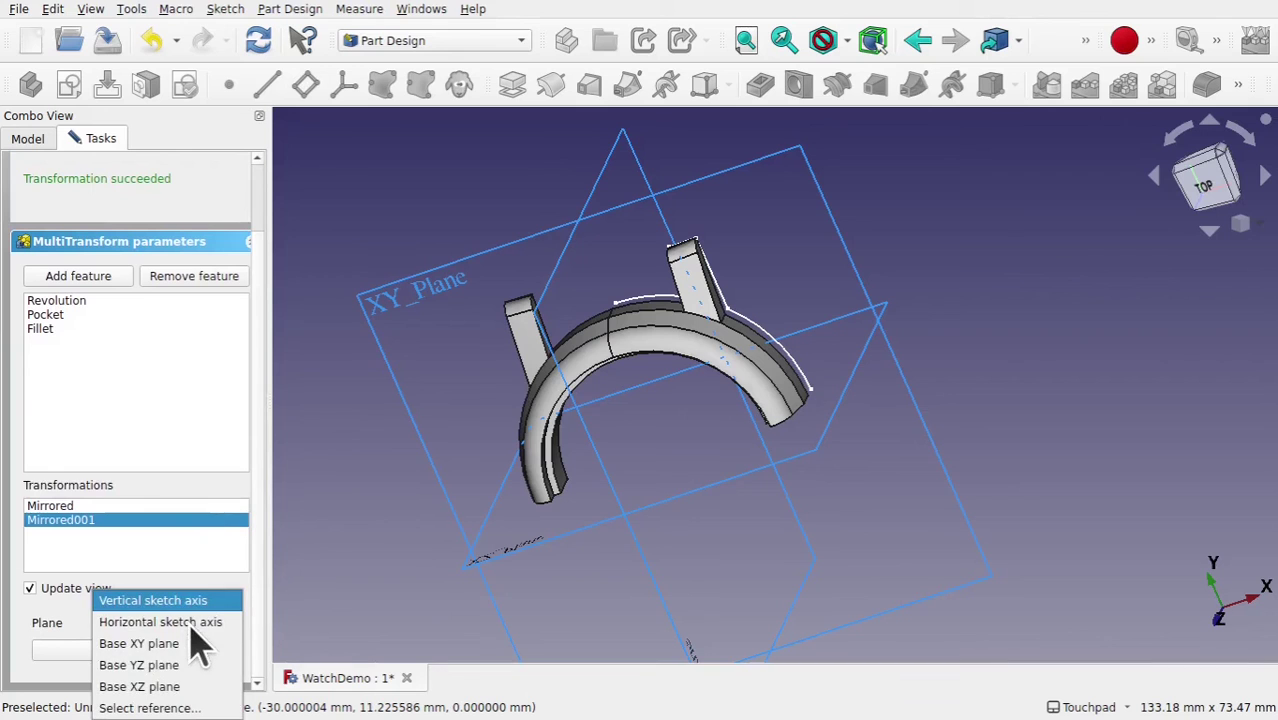
pyautogui.click(178, 686)
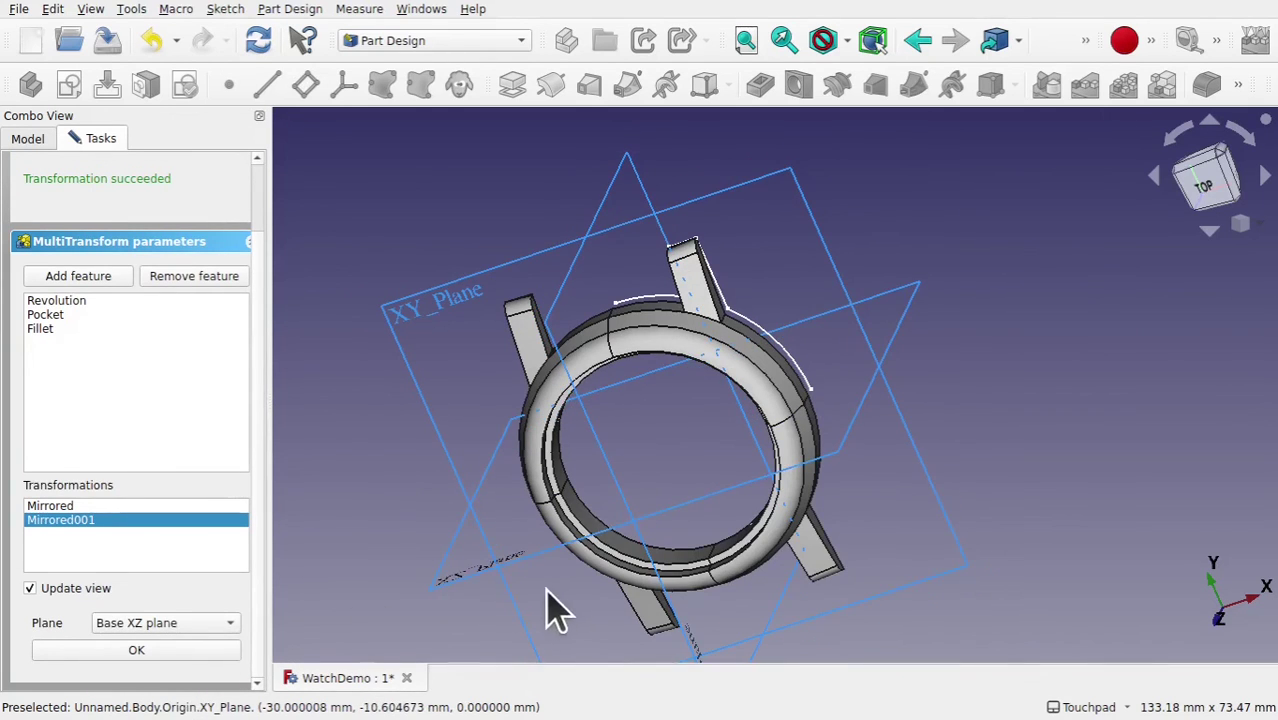
pyautogui.moveTo(562, 608); pyautogui.dragTo(308, 365, button='middle')
pyautogui.scroll(2, 265, 235)
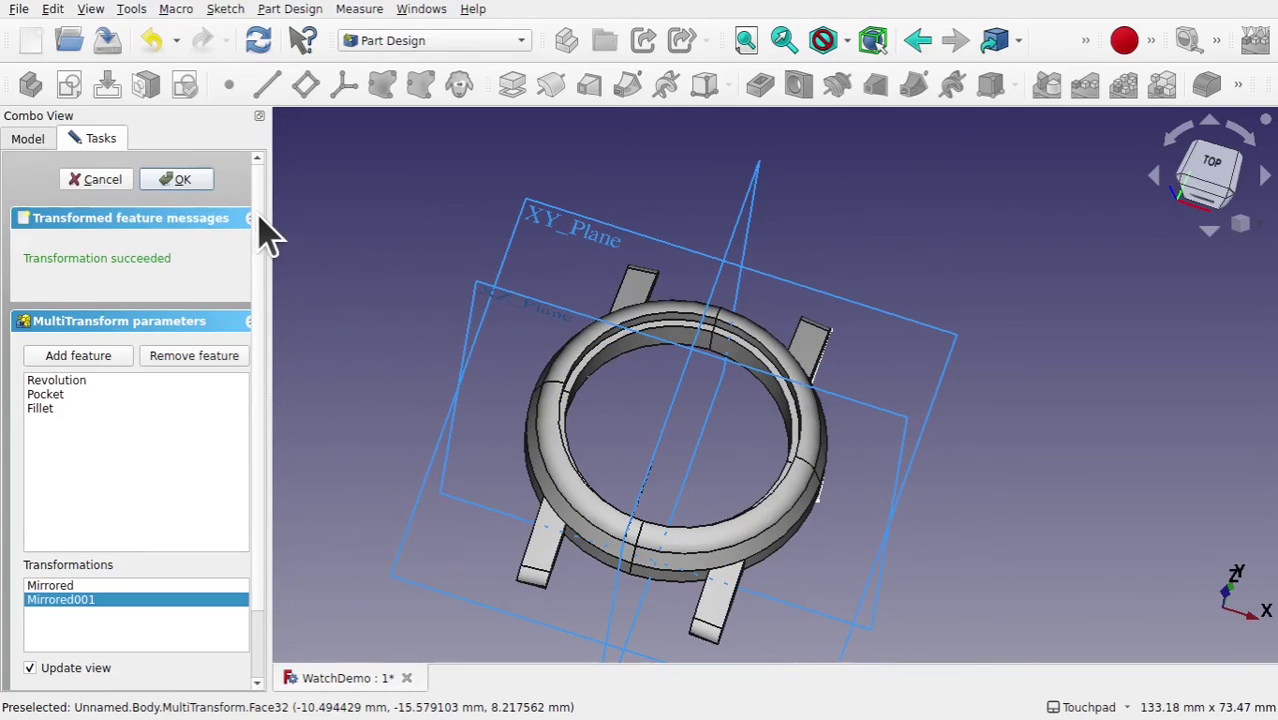
pyautogui.click(177, 180)
# - Hide the TopGuide sketch and inspect the complete ring with its four lugs
pyautogui.moveTo(822, 456); pyautogui.dragTo(468, 290, button='middle')
pyautogui.click(567, 438)
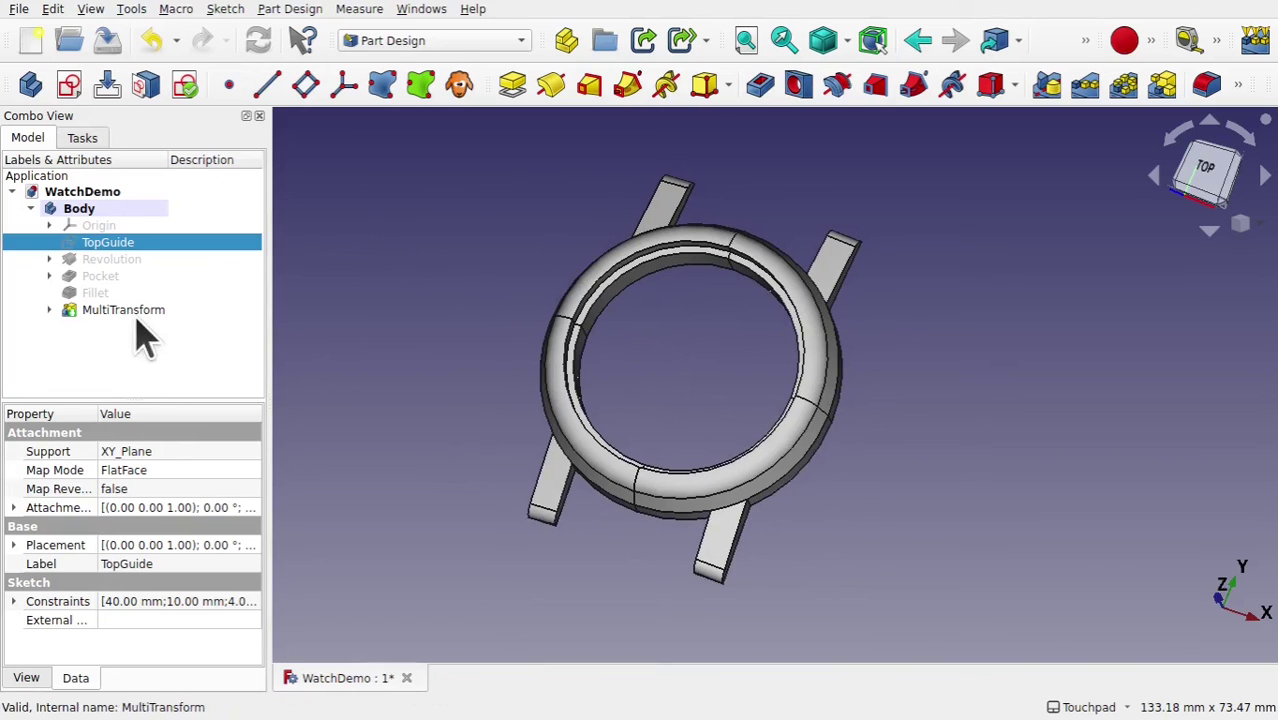
pyautogui.moveTo(699, 420); pyautogui.dragTo(762, 414, button='middle')
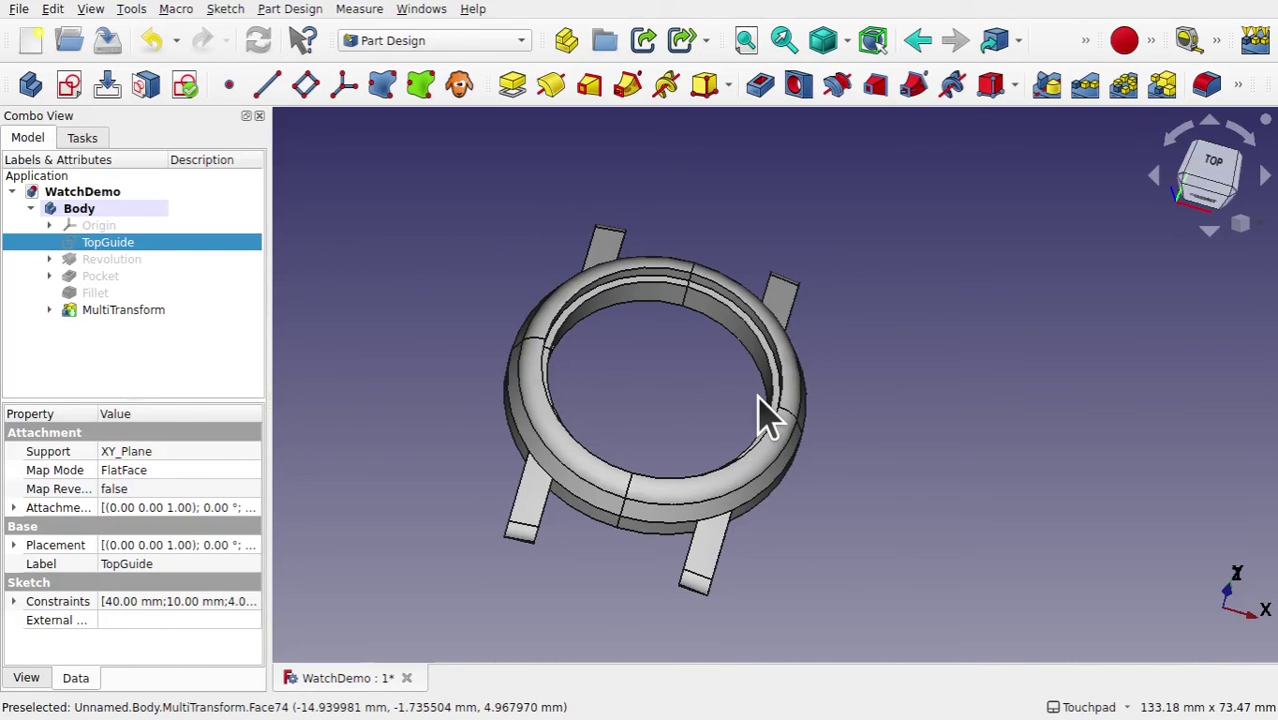